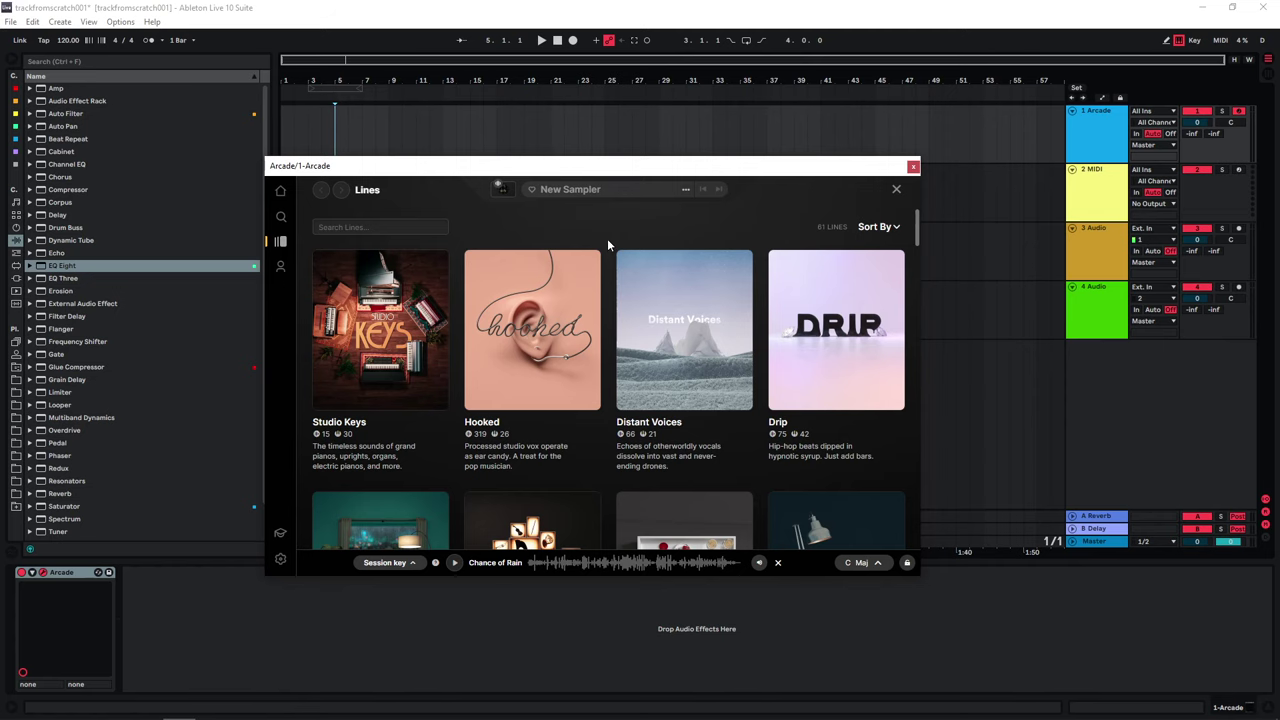
Step: Browse the Lines library and open the In a World line
{"action": "scroll", "coordinate": [607, 240], "scroll_direction": "down", "scroll_amount": 3}
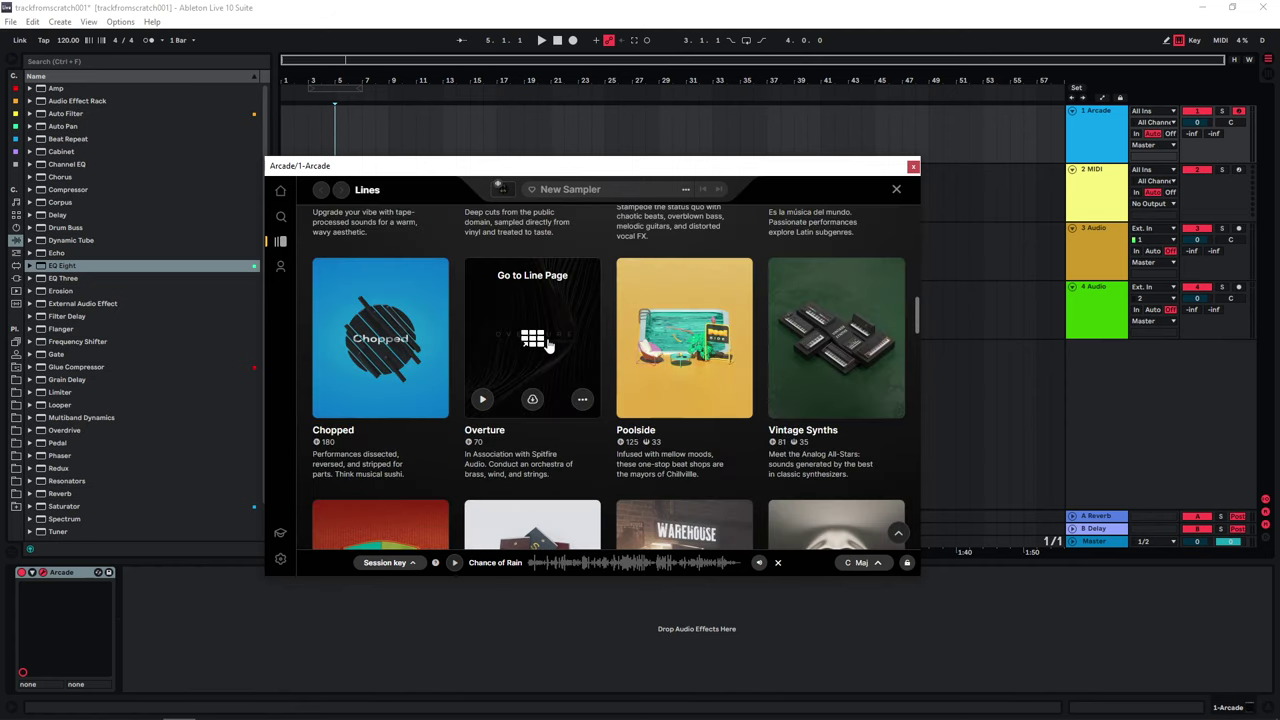
{"action": "scroll", "coordinate": [606, 347], "scroll_direction": "down", "scroll_amount": 10}
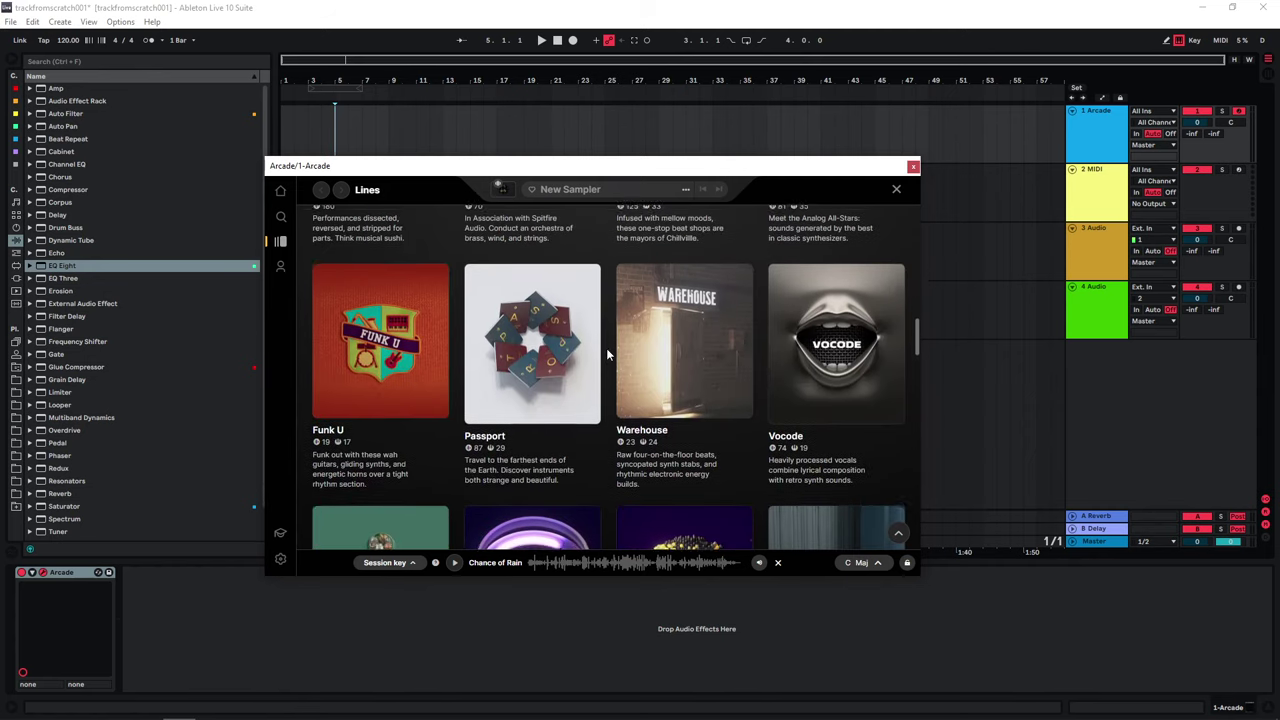
{"action": "scroll", "coordinate": [606, 349], "scroll_direction": "down", "scroll_amount": 5}
{"action": "mouse_move", "coordinate": [394, 371]}
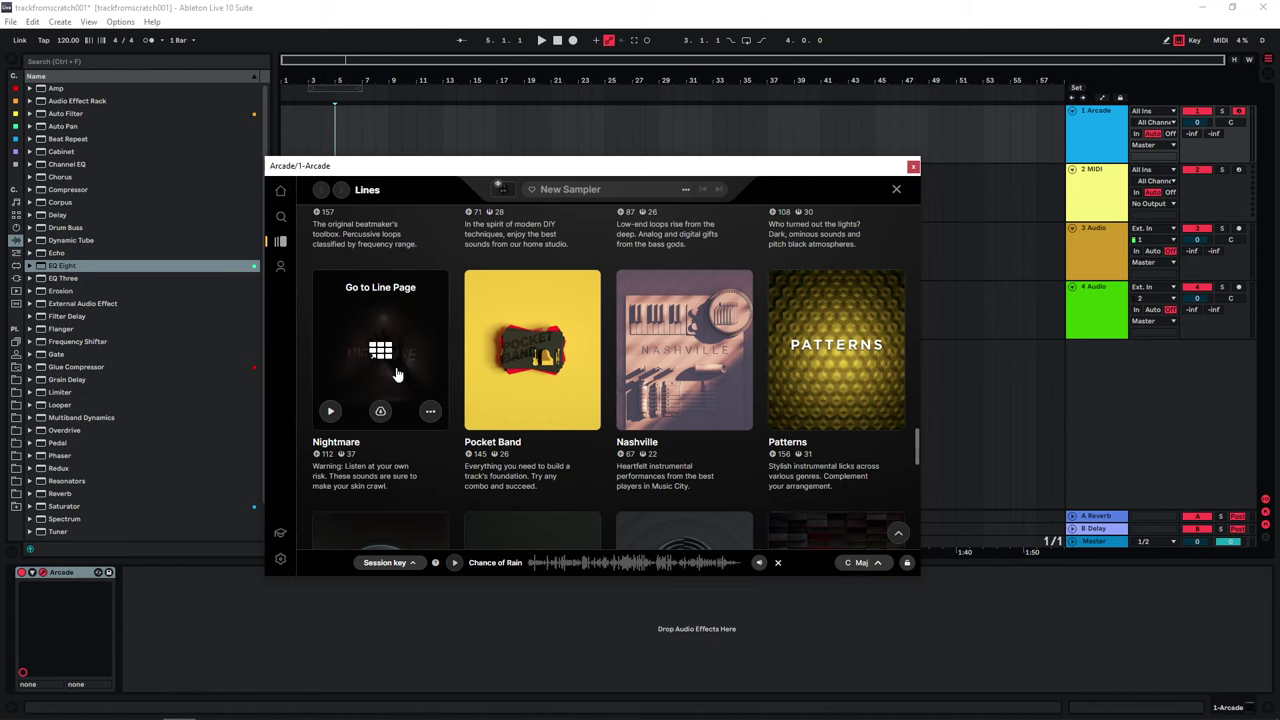
{"action": "scroll", "coordinate": [396, 374], "scroll_direction": "down", "scroll_amount": 6}
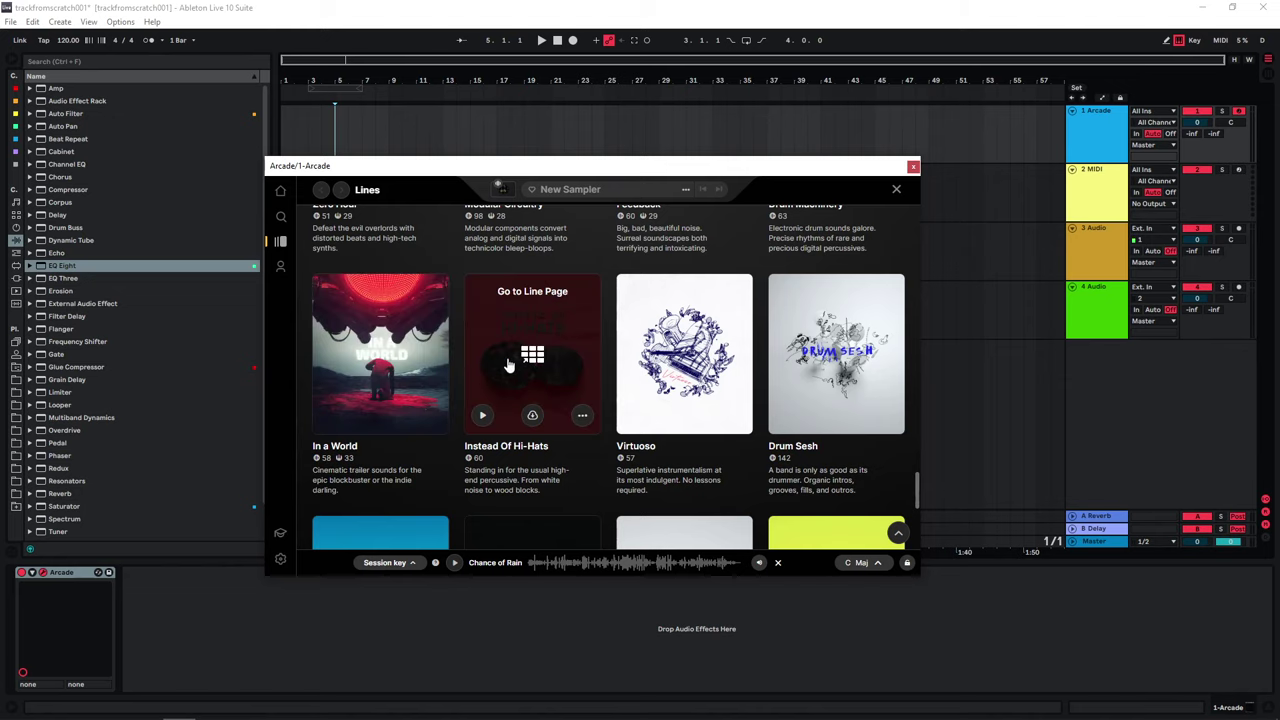
{"action": "left_click", "coordinate": [388, 360]}
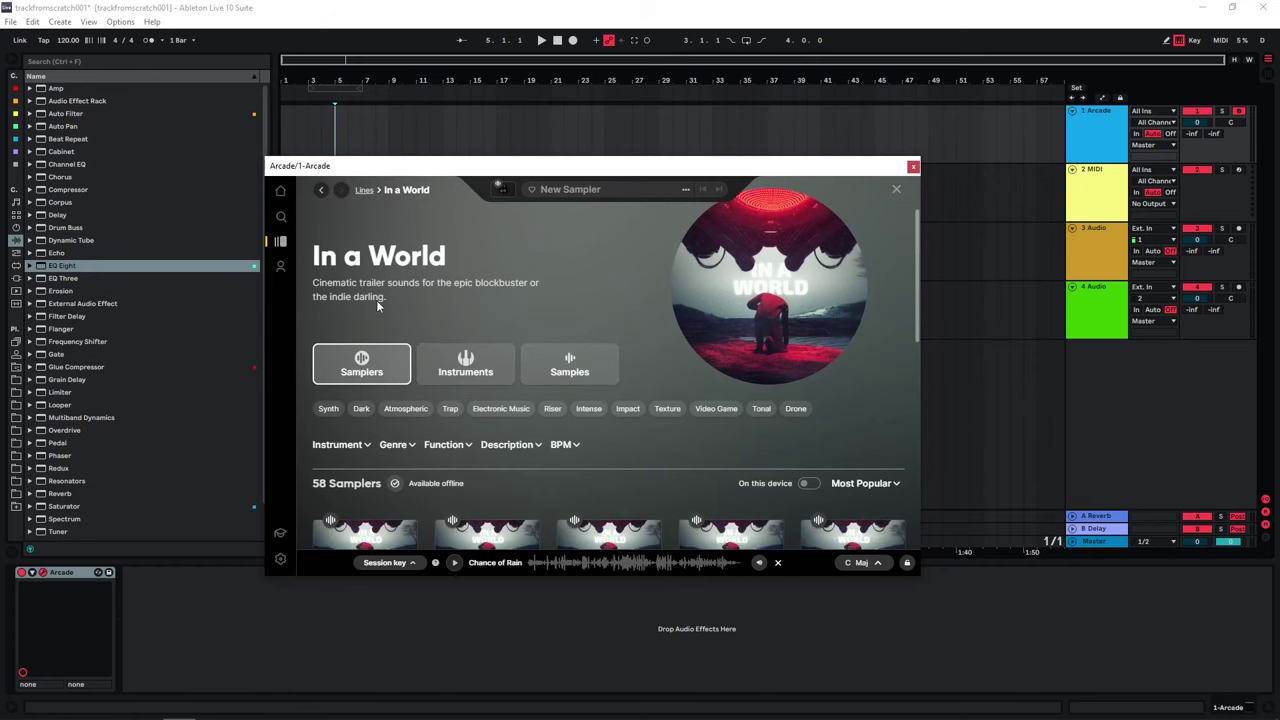
Step: Load the Metal Tundra sampler from the In a World line and audition its first three sample keys
{"action": "scroll", "coordinate": [376, 300], "scroll_direction": "down", "scroll_amount": 2}
{"action": "mouse_move", "coordinate": [484, 440]}
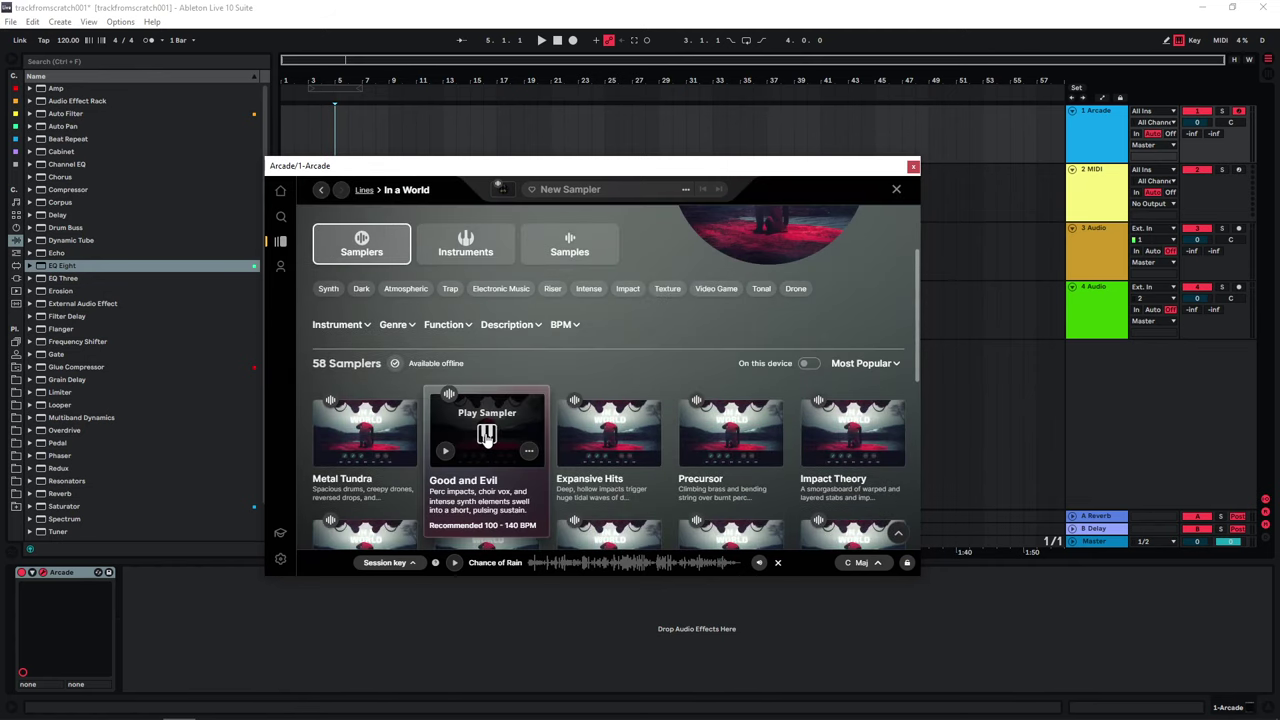
{"action": "left_click", "coordinate": [362, 438]}
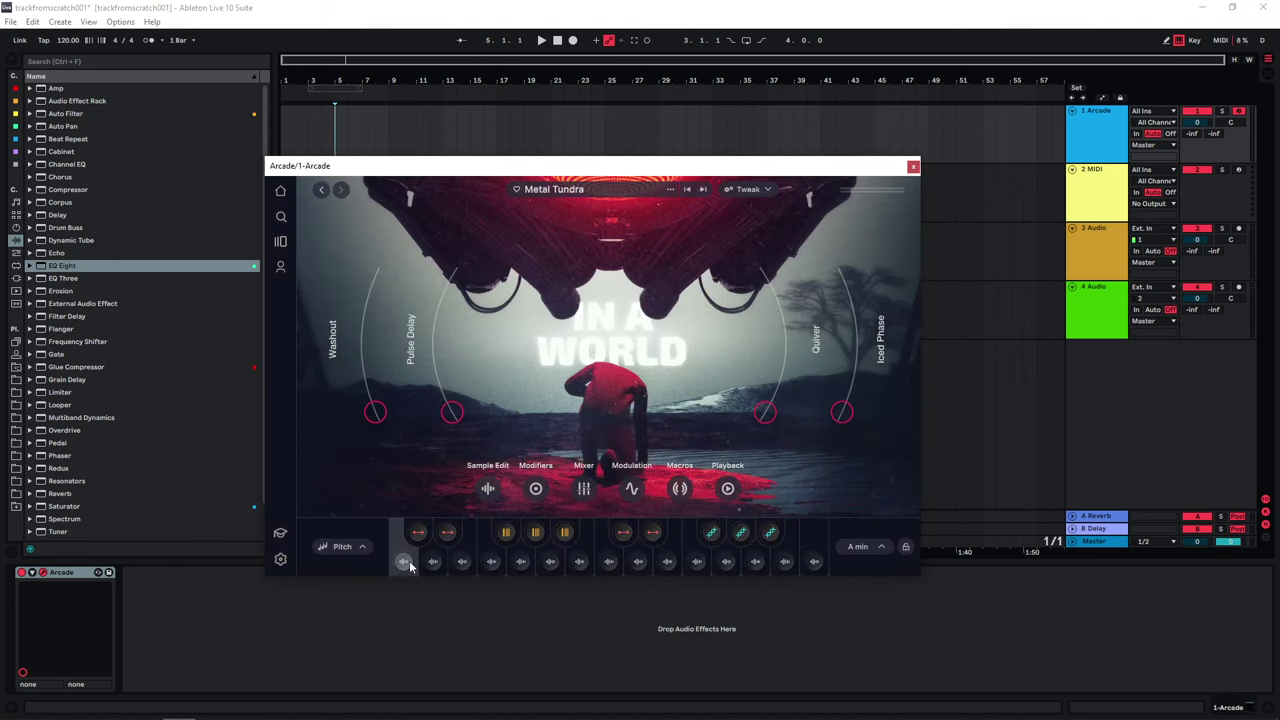
{"action": "left_click", "coordinate": [403, 562]}
{"action": "left_click", "coordinate": [433, 561]}
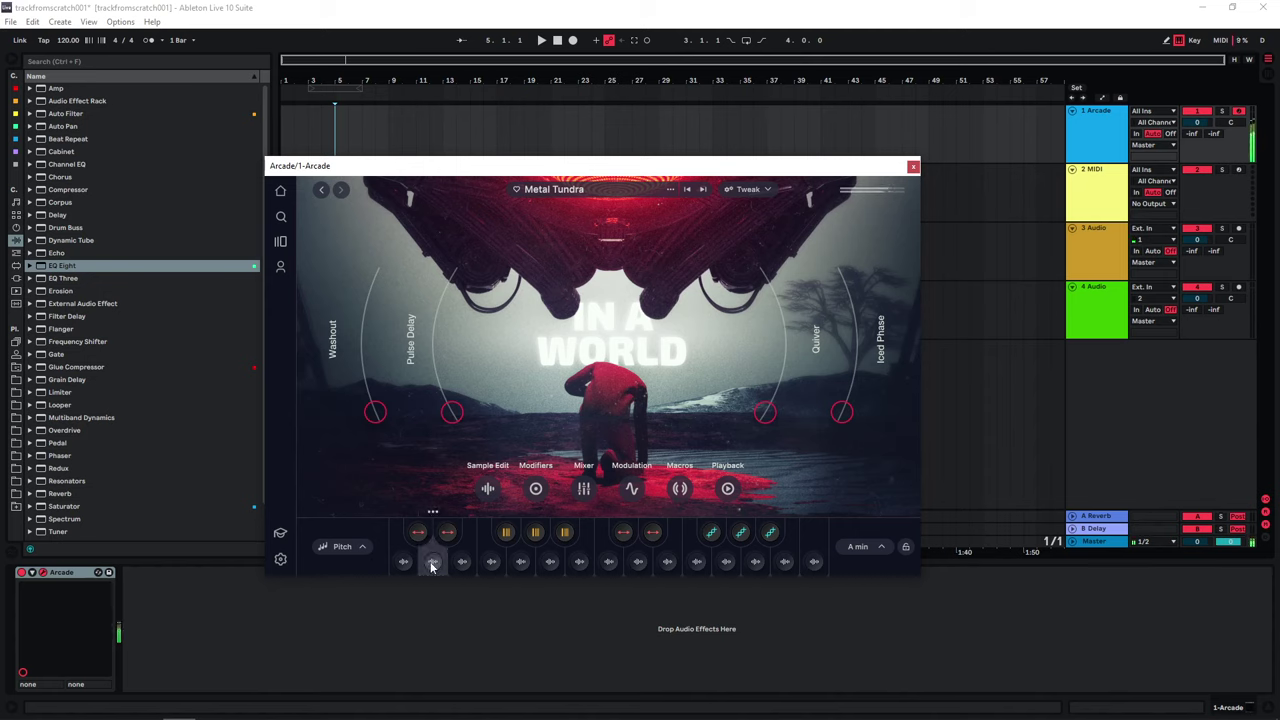
{"action": "left_click", "coordinate": [462, 563]}
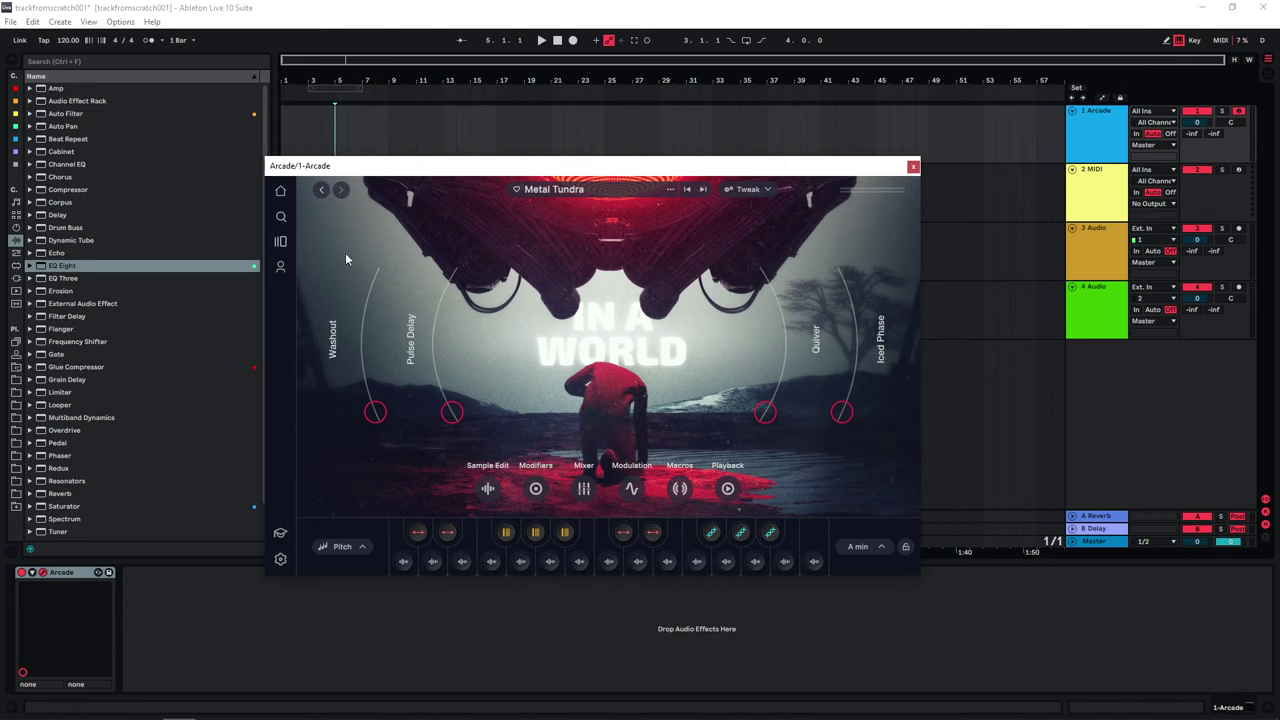
Step: Return to the In a World line and load the Angelic Choir instrument
{"action": "left_click", "coordinate": [319, 195]}
{"action": "scroll", "coordinate": [466, 460], "scroll_direction": "down", "scroll_amount": 3}
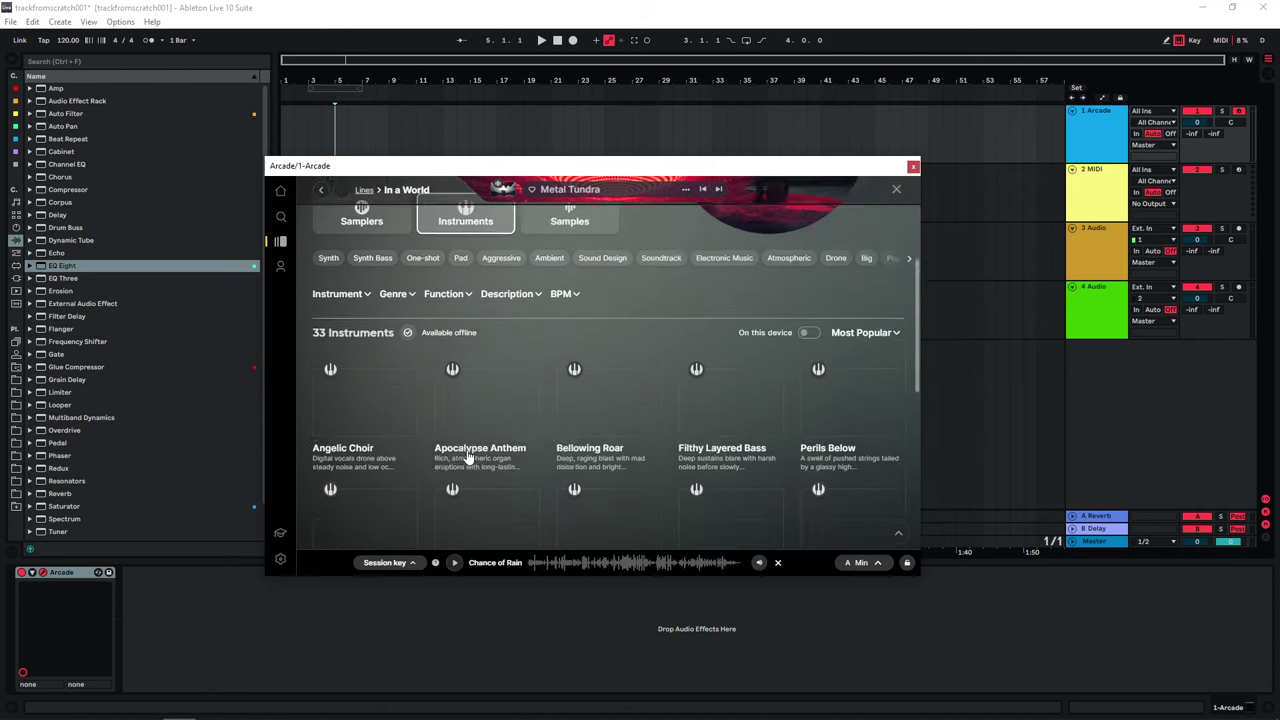
{"action": "left_click", "coordinate": [364, 378]}
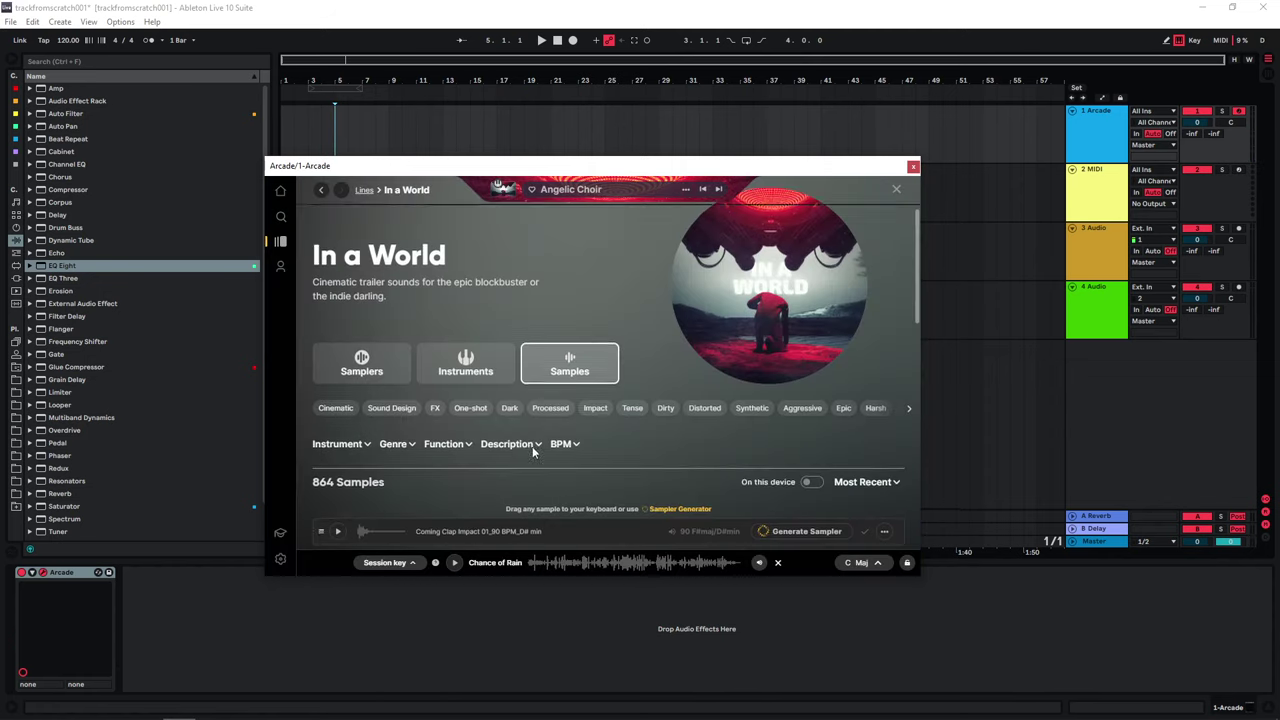
Step: Look over the In a World samples and the Sampler Generator for Coming Clap Impact 01_90 BPM_D# min, without saving a sampler
{"action": "scroll", "coordinate": [530, 446], "scroll_direction": "down", "scroll_amount": 3}
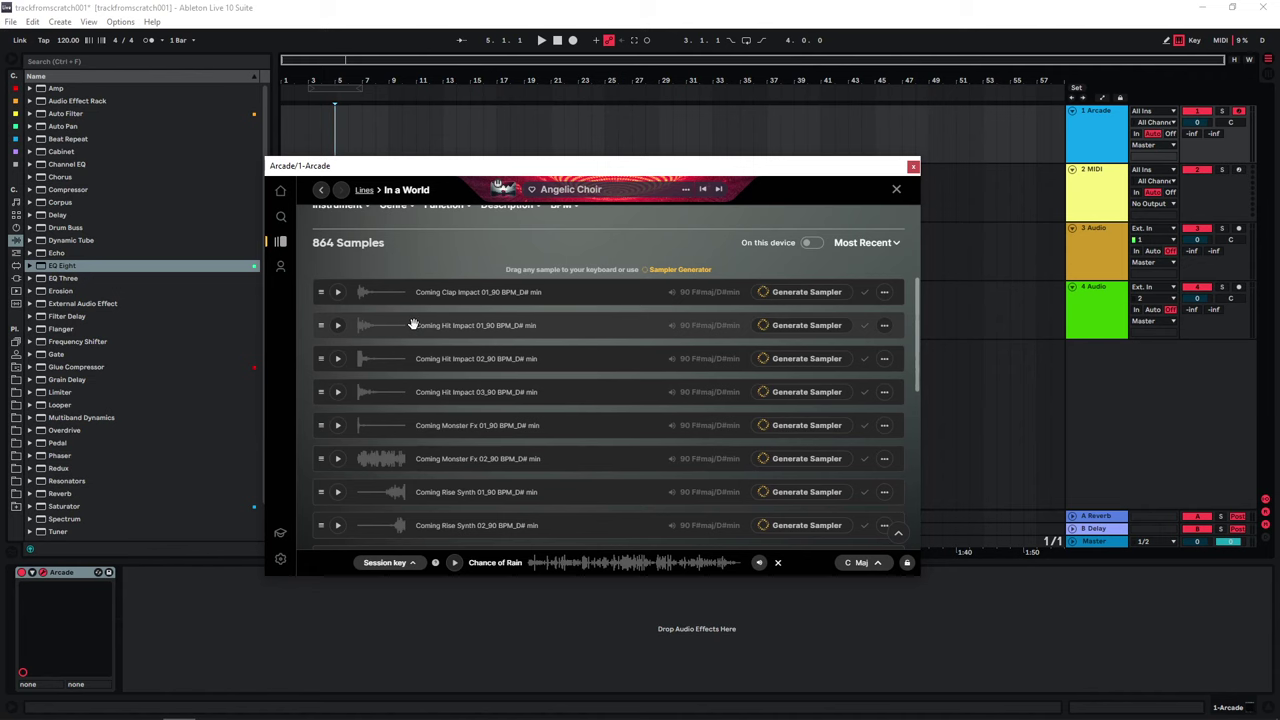
{"action": "scroll", "coordinate": [410, 332], "scroll_direction": "up", "scroll_amount": 2}
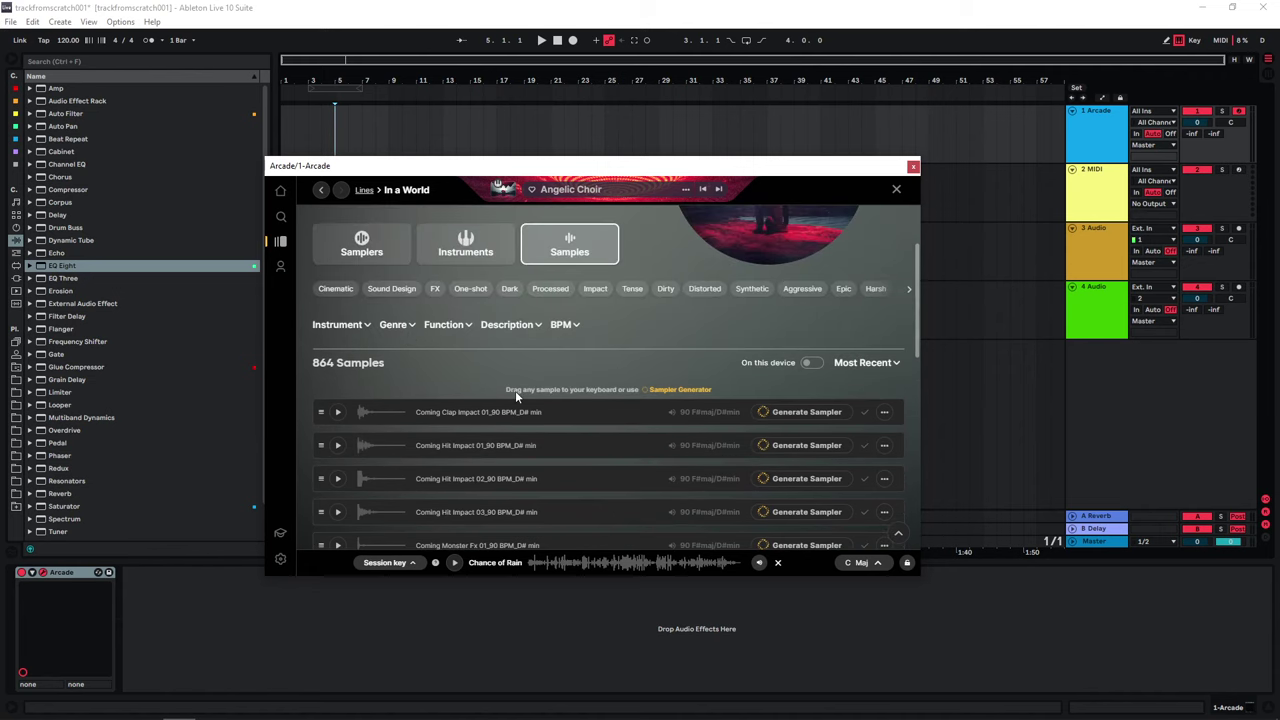
{"action": "scroll", "coordinate": [500, 390], "scroll_direction": "down", "scroll_amount": 1}
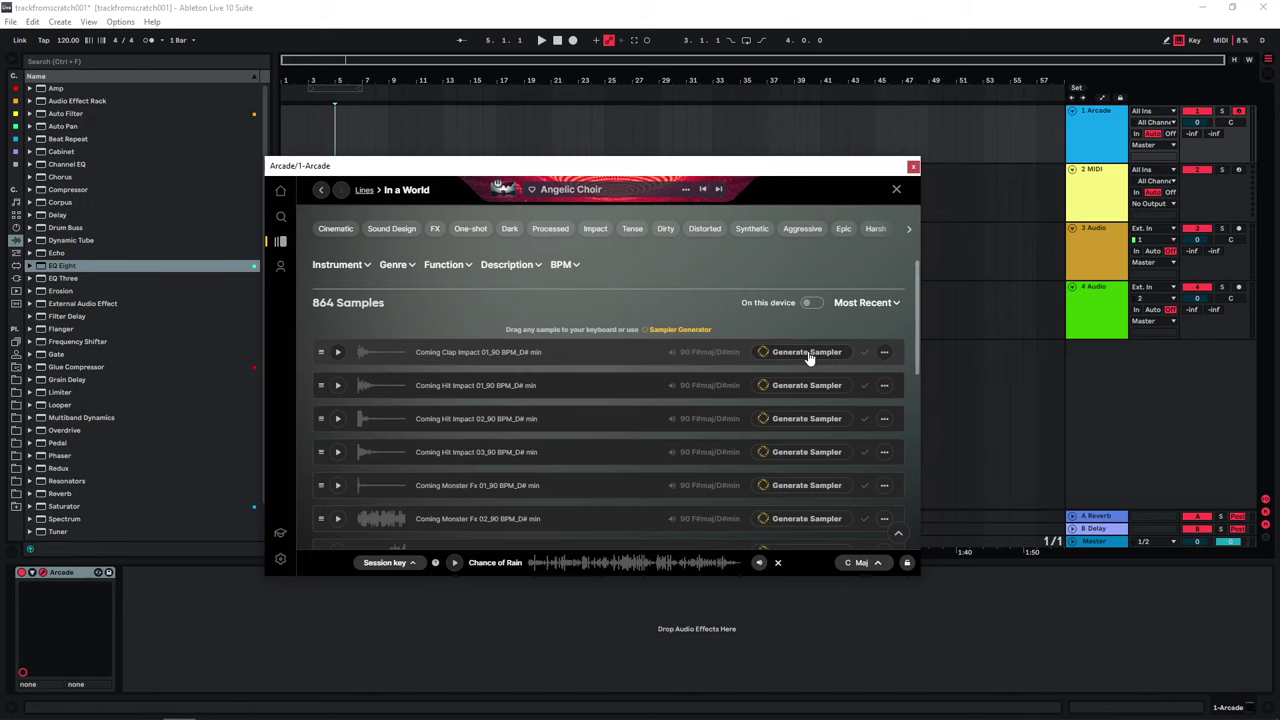
{"action": "left_click", "coordinate": [807, 358]}
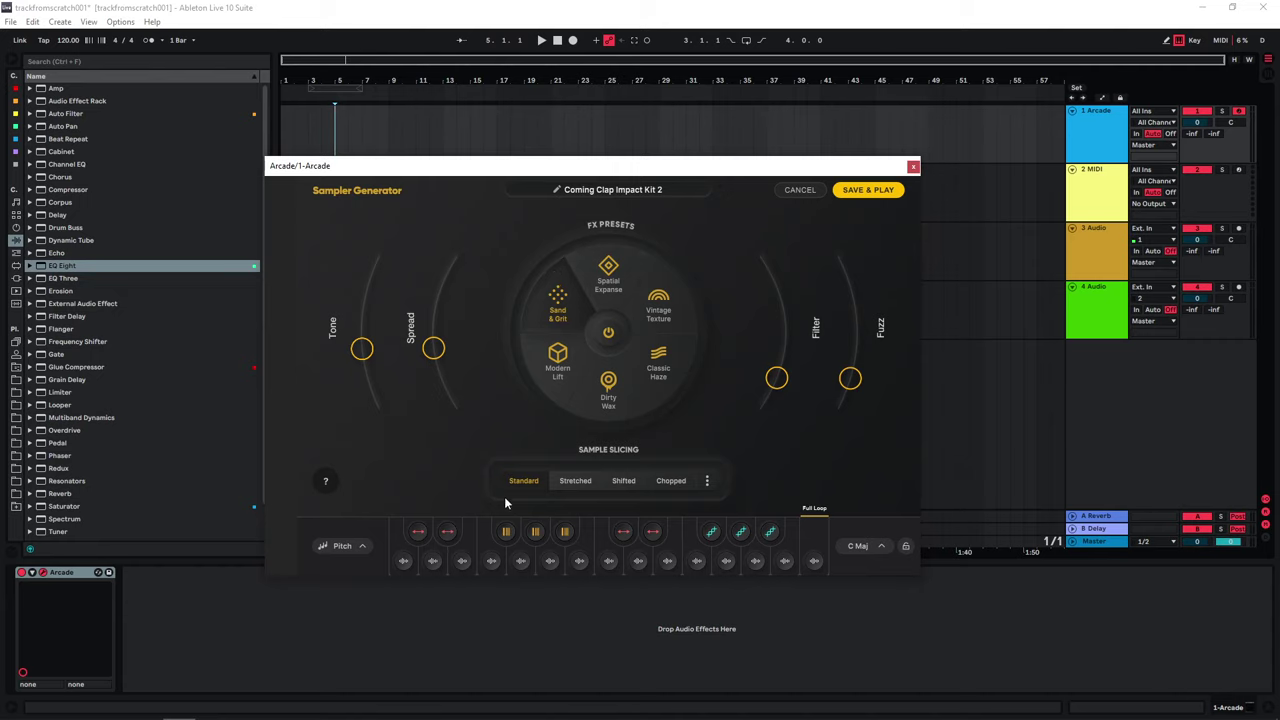
{"action": "left_click", "coordinate": [800, 190]}
Step: Browse the Lines library to examine its other themed sound collections
{"action": "scroll", "coordinate": [511, 351], "scroll_direction": "down", "scroll_amount": 5}
{"action": "scroll", "coordinate": [479, 379], "scroll_direction": "down", "scroll_amount": 10}
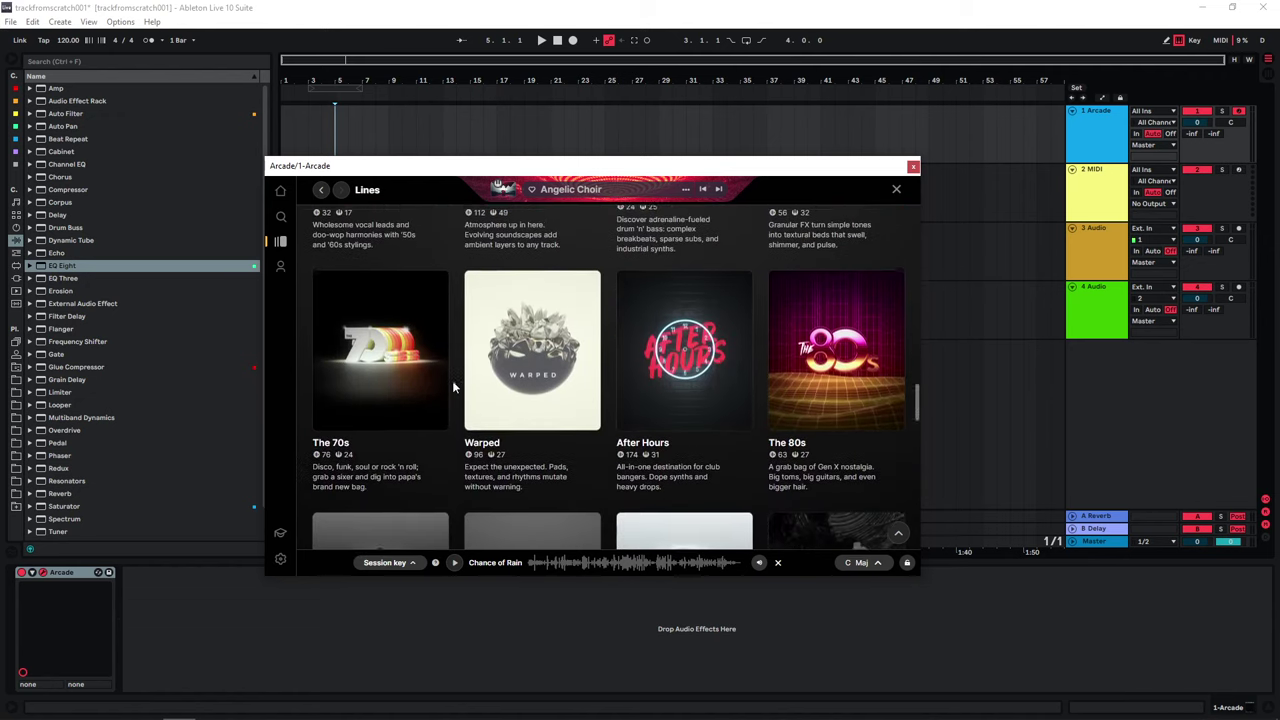
{"action": "scroll", "coordinate": [452, 380], "scroll_direction": "down", "scroll_amount": 5}
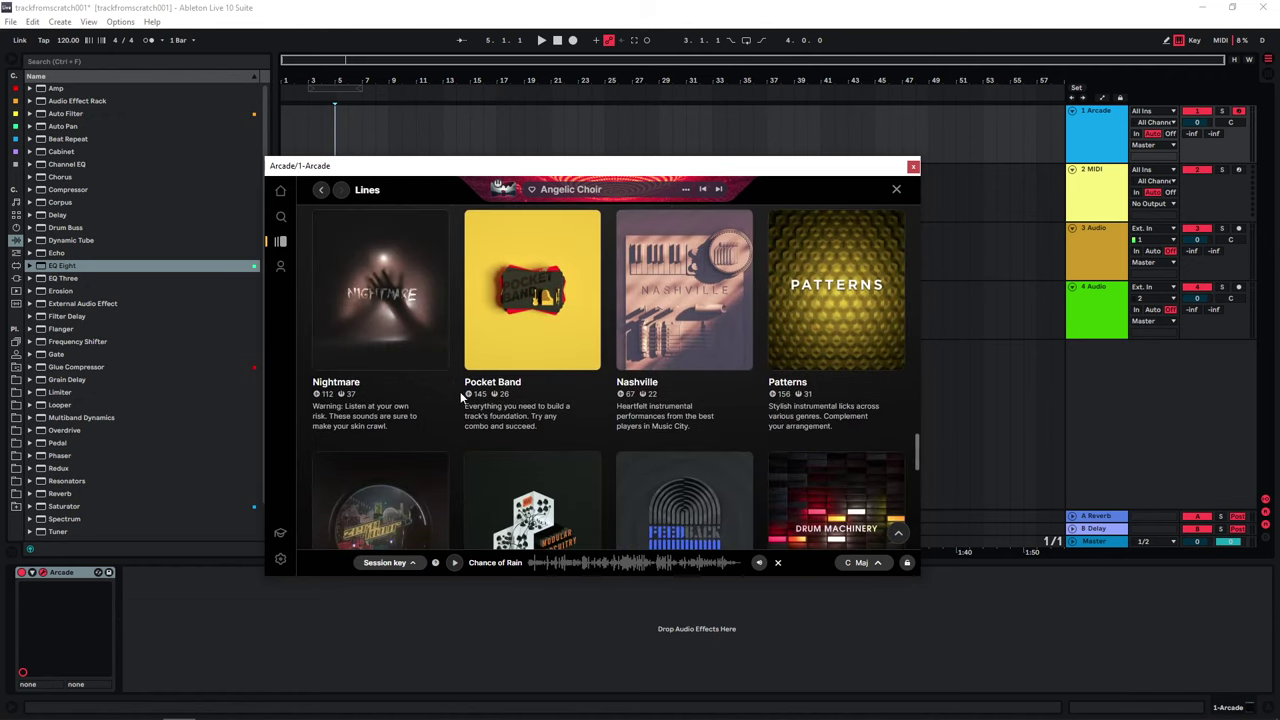
{"action": "scroll", "coordinate": [460, 398], "scroll_direction": "down", "scroll_amount": 3}
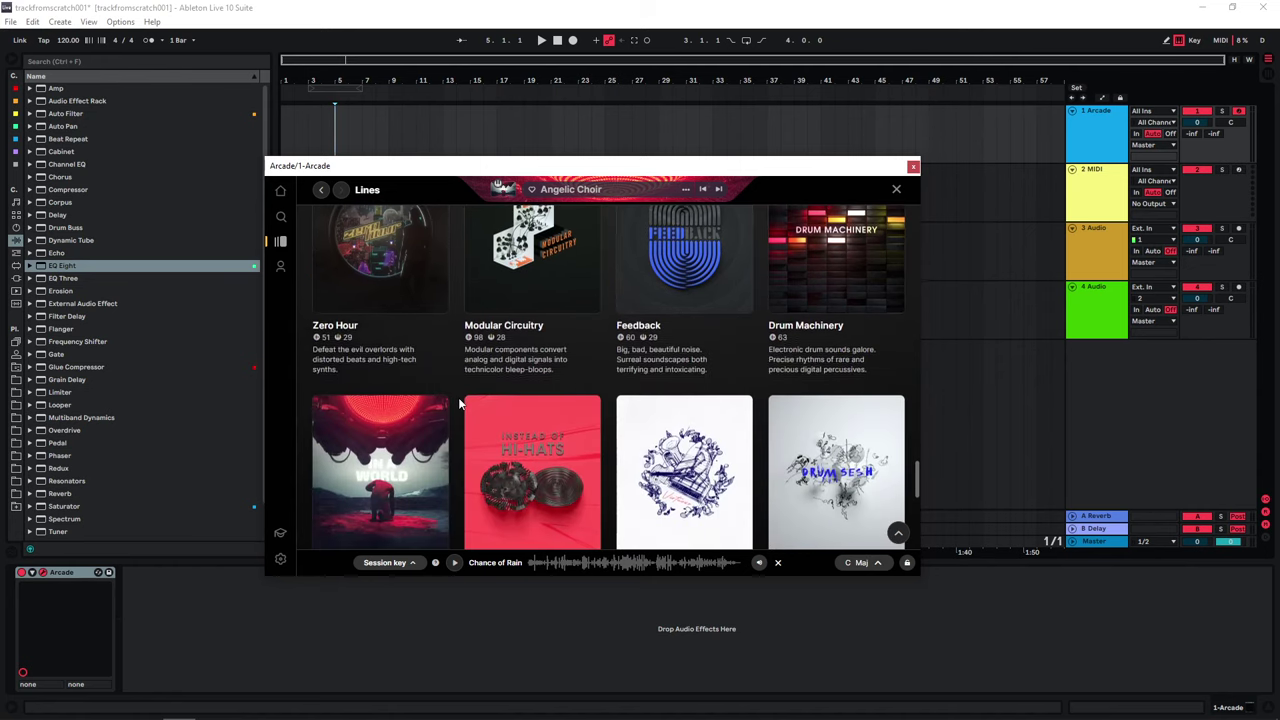
{"action": "scroll", "coordinate": [459, 404], "scroll_direction": "down", "scroll_amount": 3}
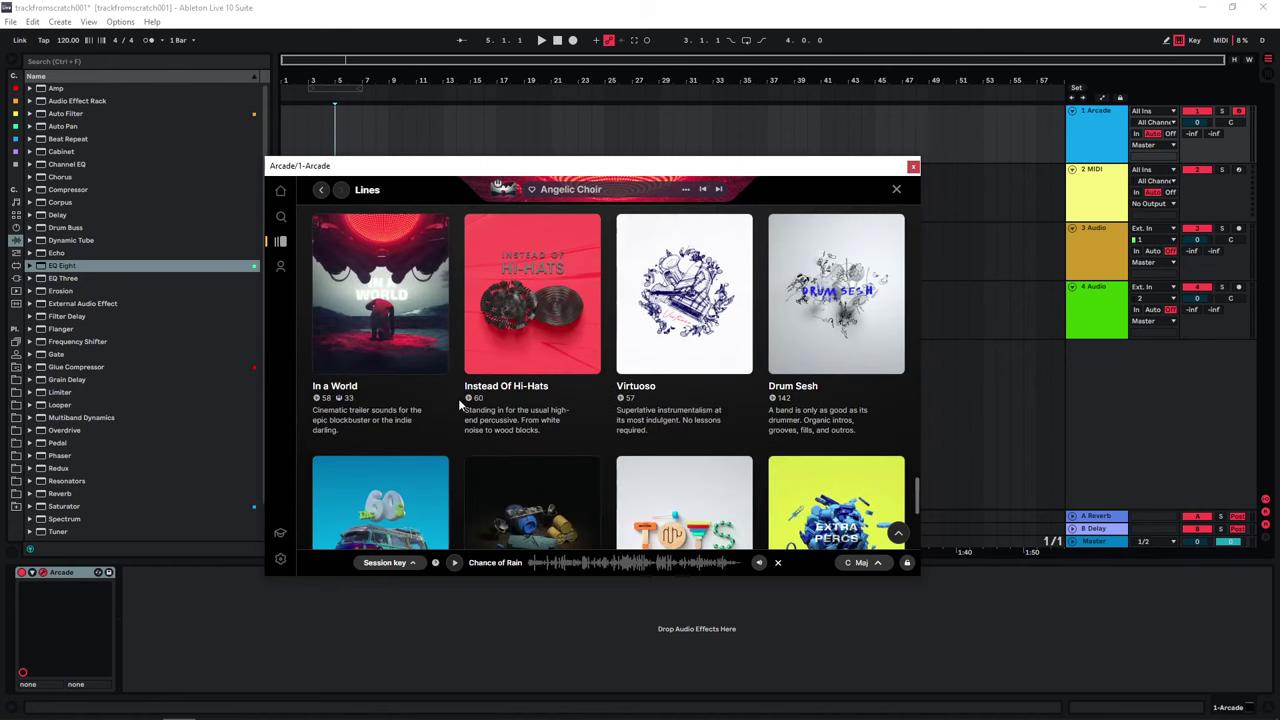
{"action": "scroll", "coordinate": [458, 400], "scroll_direction": "up", "scroll_amount": 3}
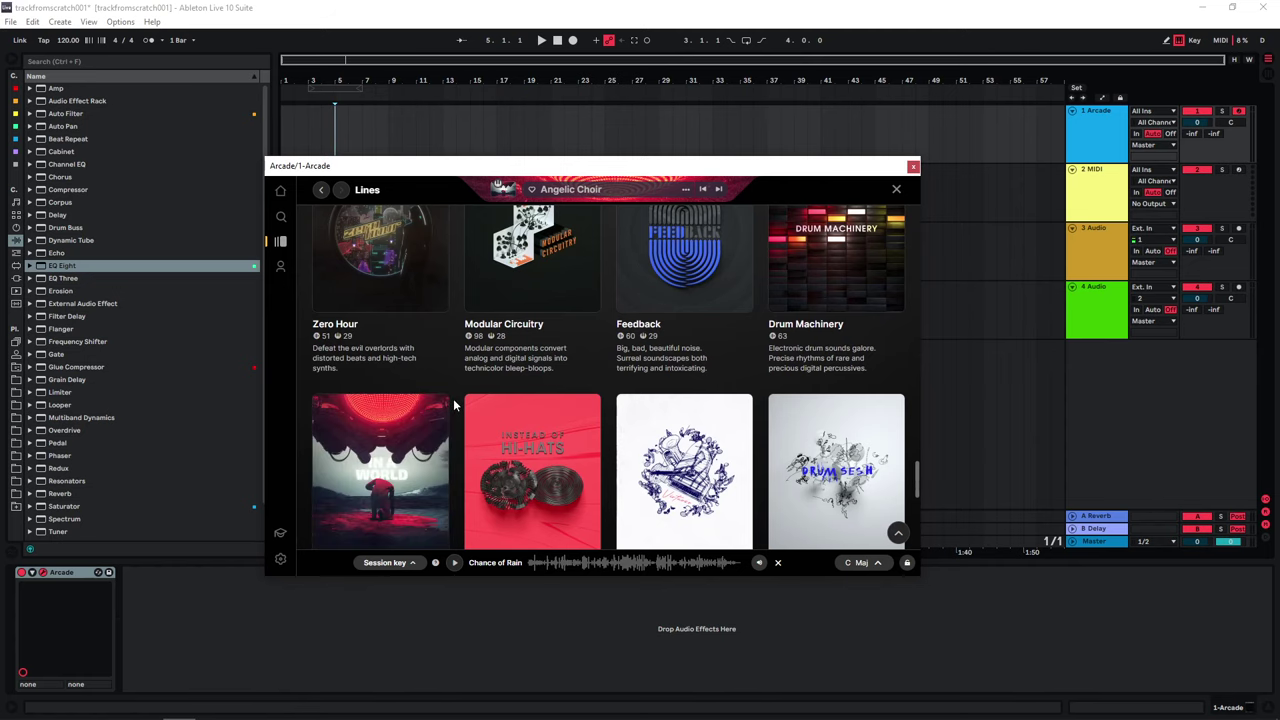
{"action": "scroll", "coordinate": [454, 404], "scroll_direction": "up", "scroll_amount": 1}
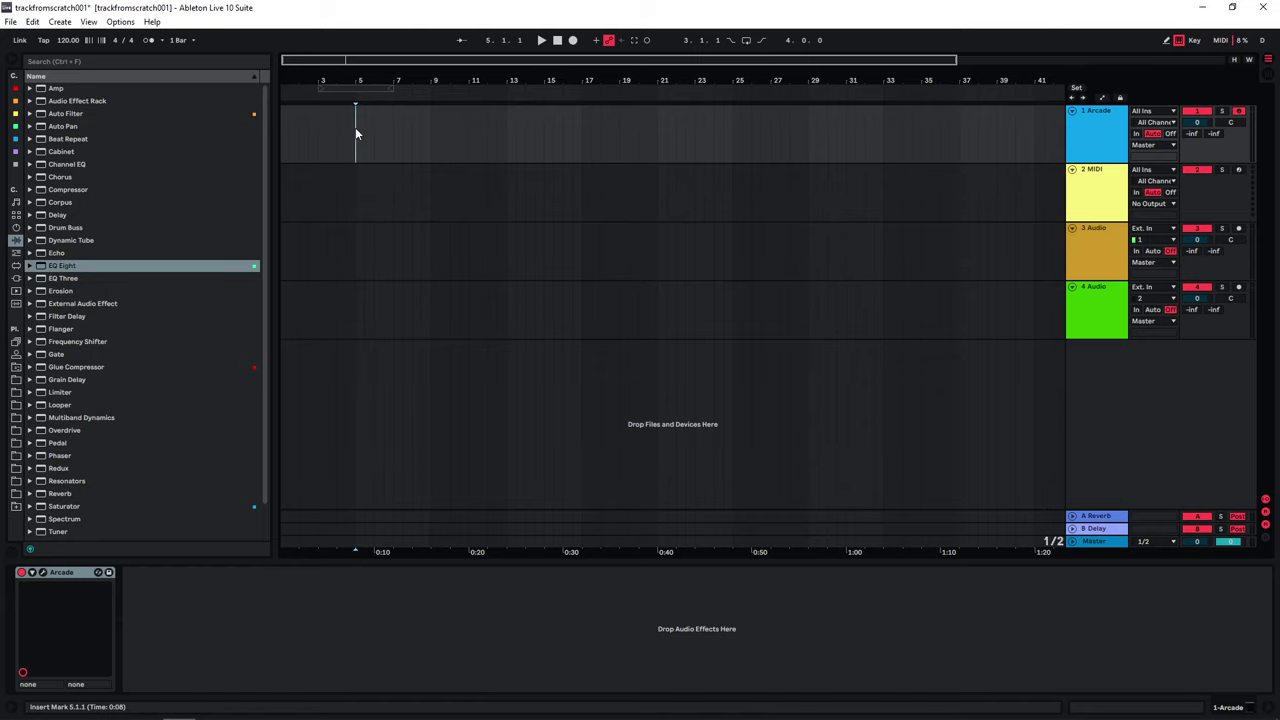
Step: Add a locator at bar 5 of the arrangement and name it "ACT 1 / INTRO"
{"action": "left_click_drag", "start_coordinate": [355, 59], "coordinate": [355, 62]}
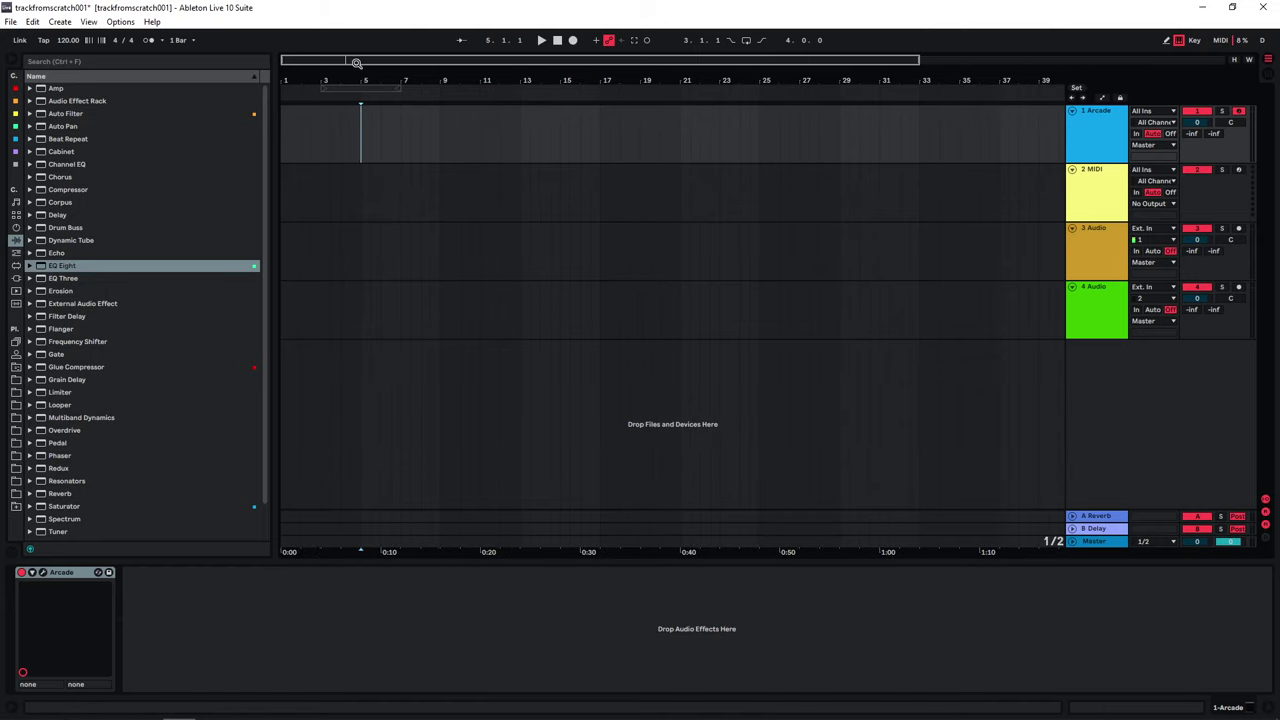
{"action": "left_click", "coordinate": [361, 100]}
{"action": "type", "text": "ACT 1 / INTRO"}
{"action": "key", "text": "Return"}
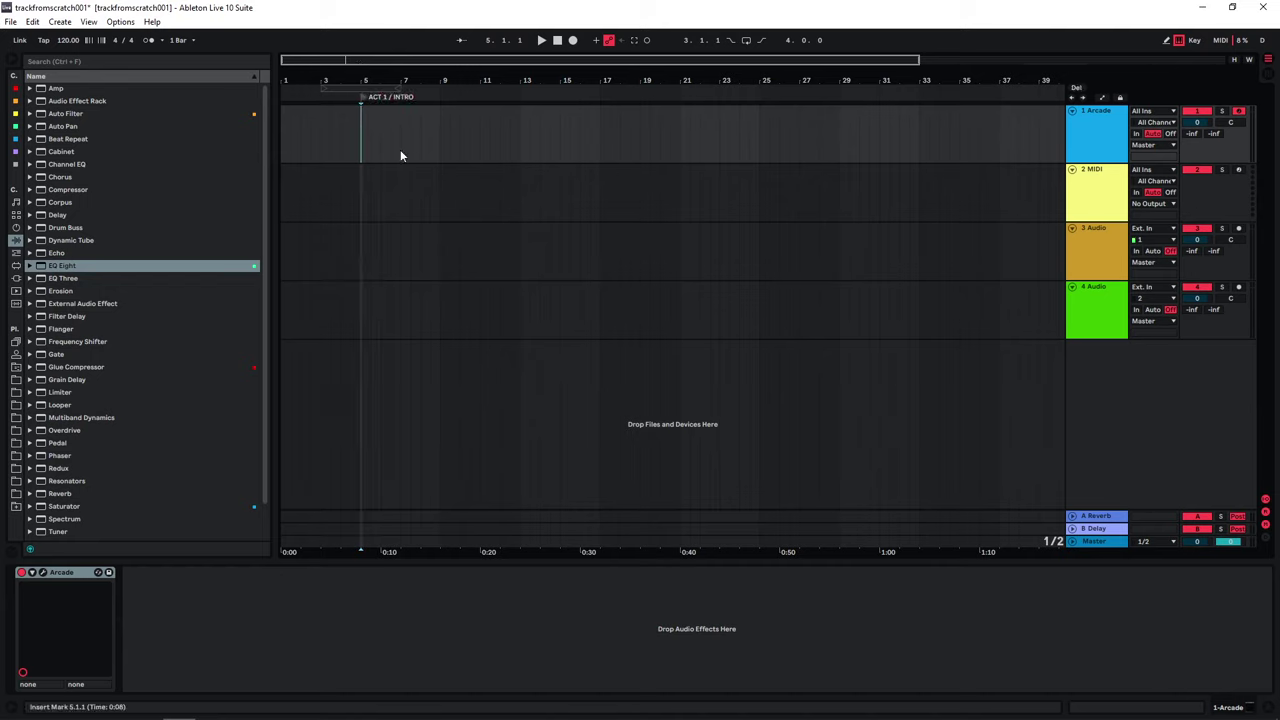
Step: Add the locators "ACT 2 / BUILDUP" at bar 17 and "ACT 3 / CLIMAX" at bar 29
{"action": "left_click_drag", "start_coordinate": [362, 143], "coordinate": [436, 150]}
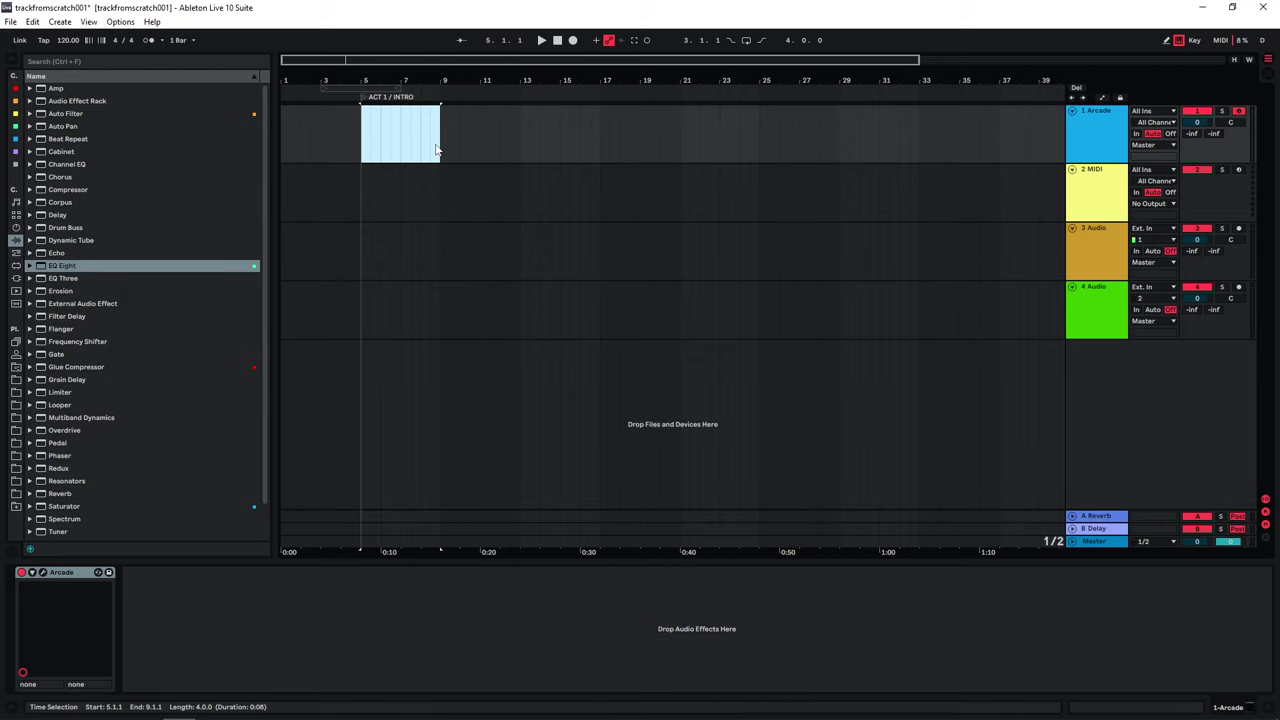
{"action": "left_click", "coordinate": [600, 128]}
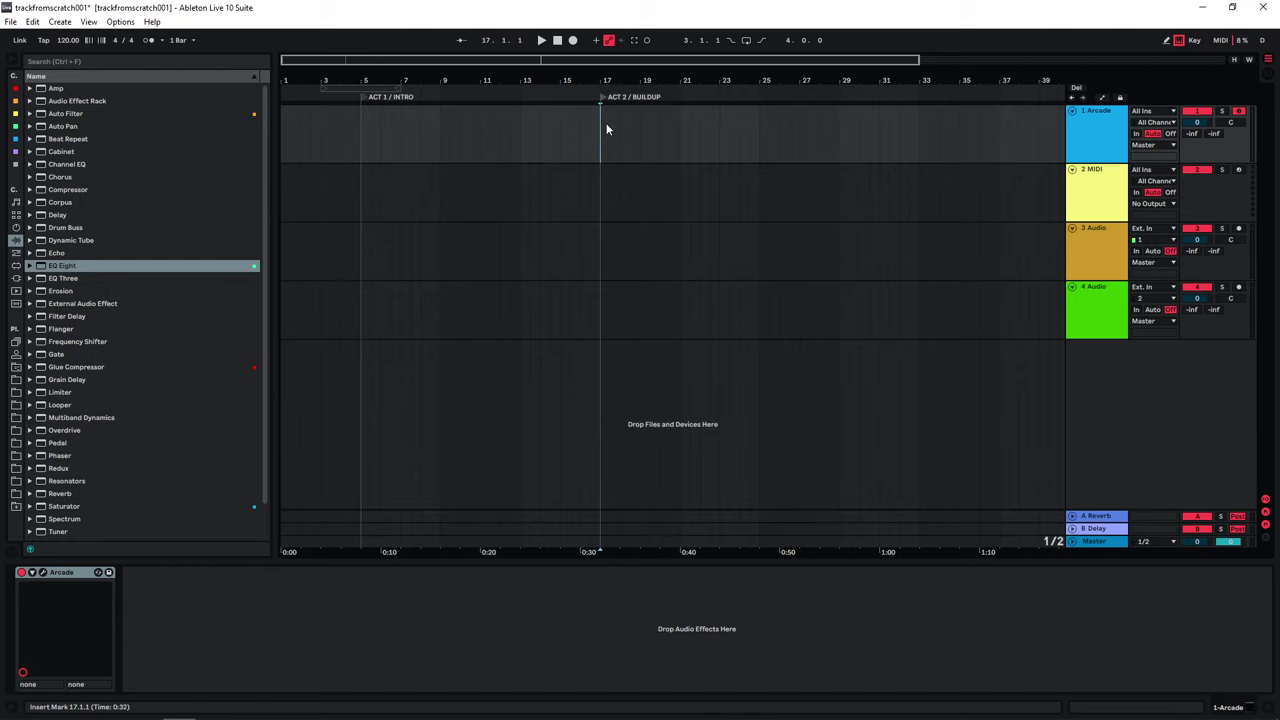
{"action": "left_click", "coordinate": [840, 130]}
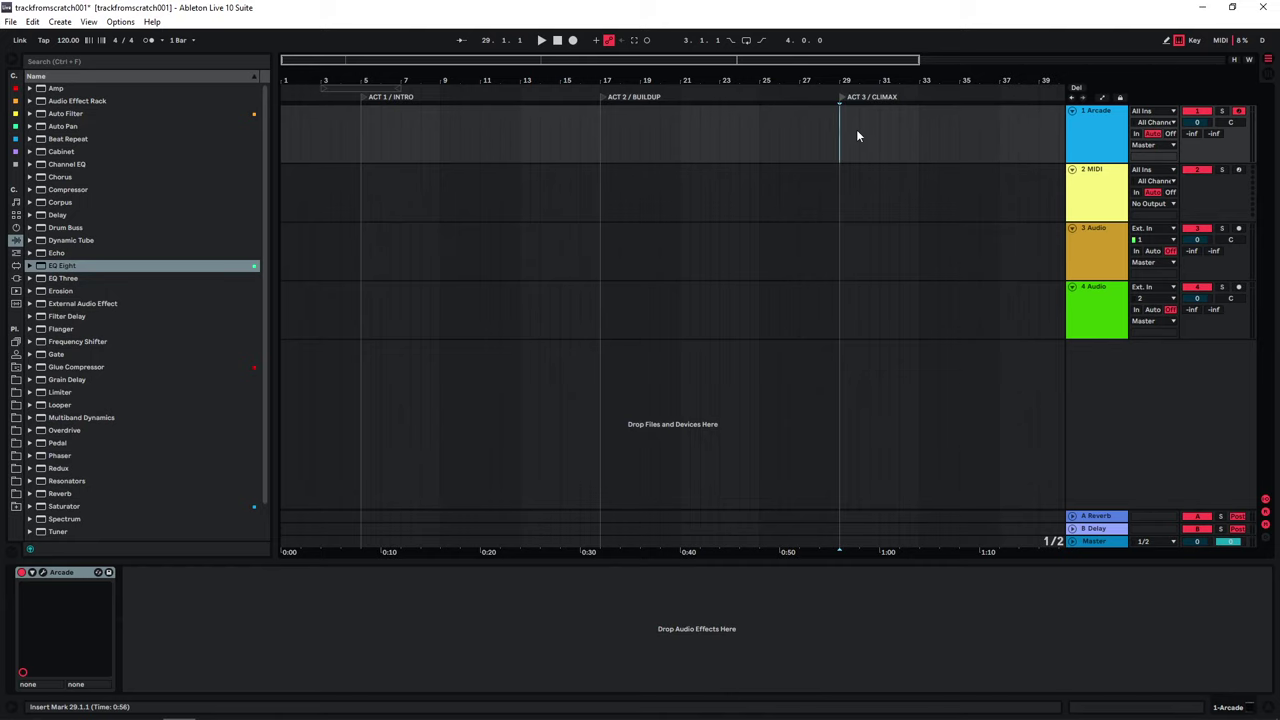
Step: Delete the empty MIDI track and both audio tracks, keeping only the Arcade track
{"action": "left_click", "coordinate": [361, 132]}
{"action": "left_click", "coordinate": [1110, 215]}
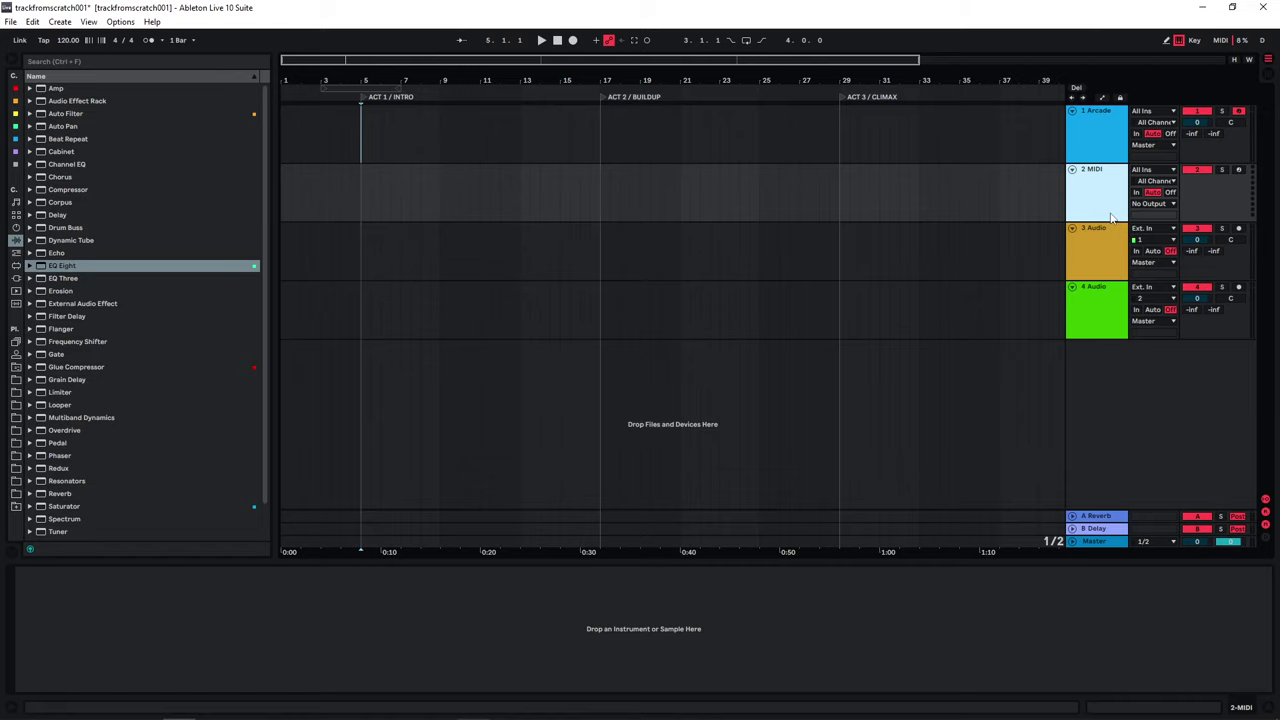
{"action": "key", "text": "Delete"}
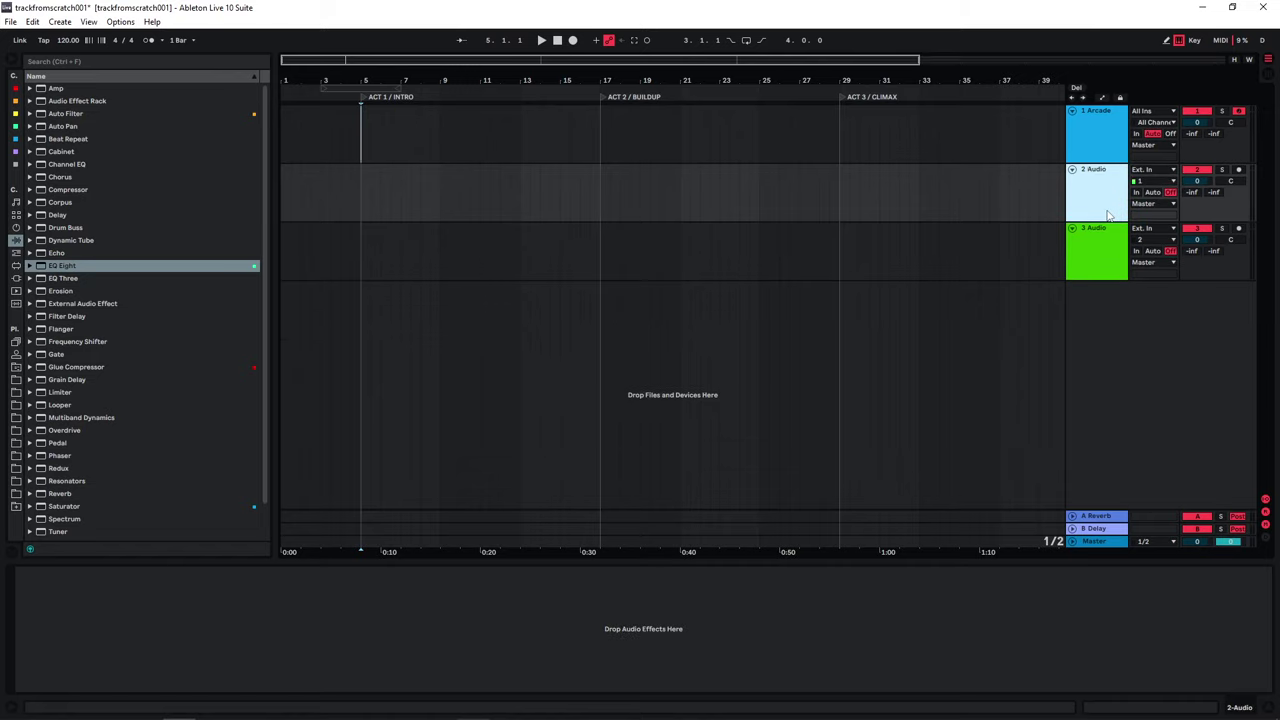
{"action": "key", "text": "Delete"}
{"action": "key", "text": "Delete"}
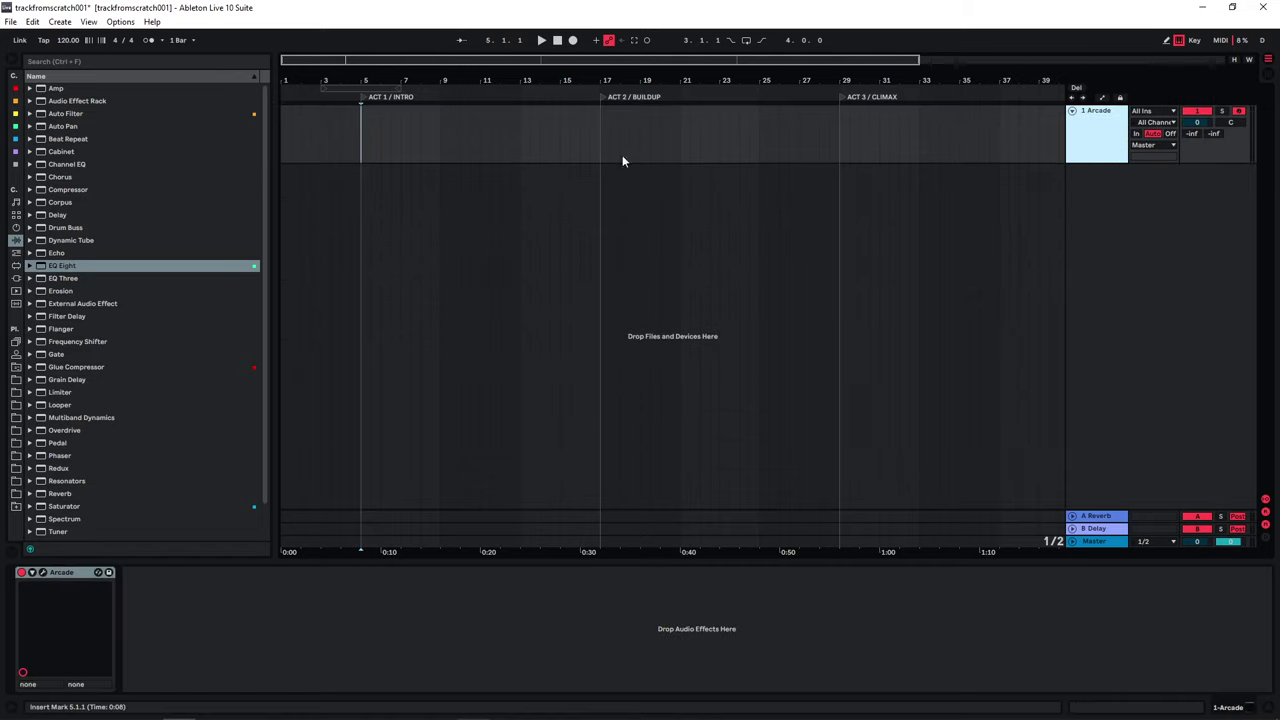
Step: Place the insert marker at the ACT 1 / INTRO locator and open the Arcade plug-in window
{"action": "left_click", "coordinate": [371, 128]}
{"action": "scroll", "coordinate": [373, 128], "scroll_direction": "up", "scroll_amount": 3}
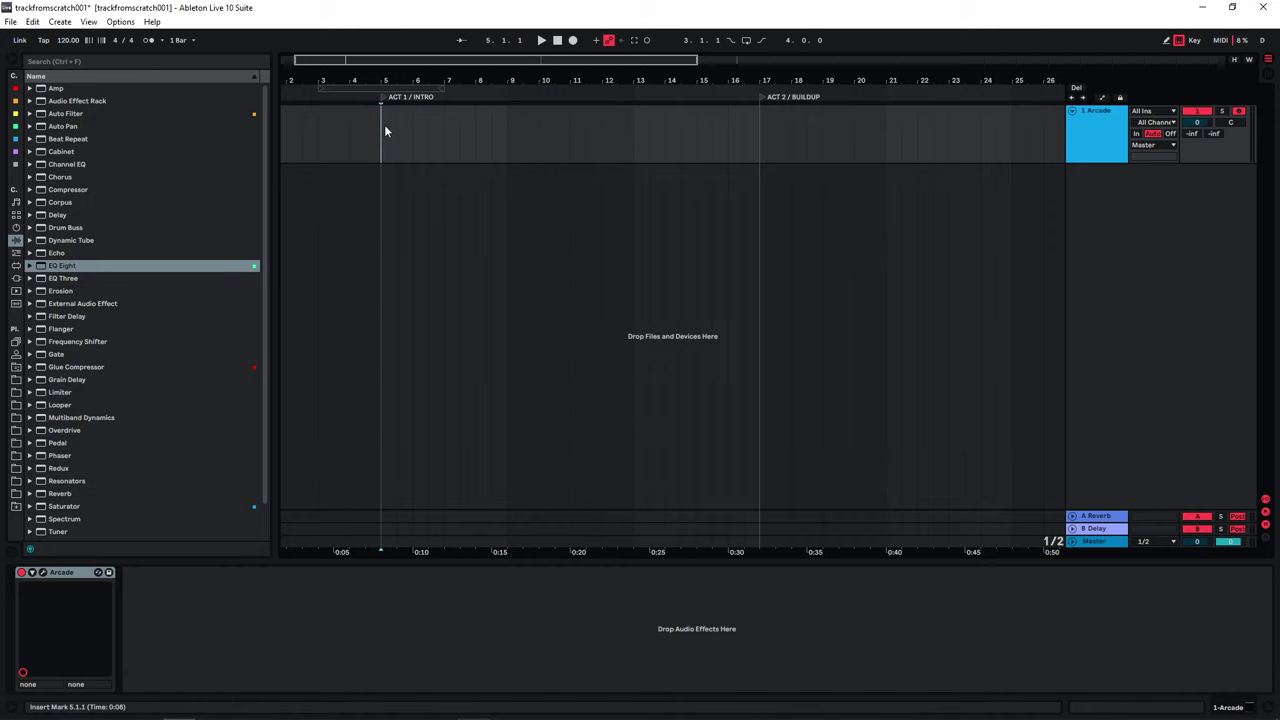
{"action": "left_click", "coordinate": [44, 572]}
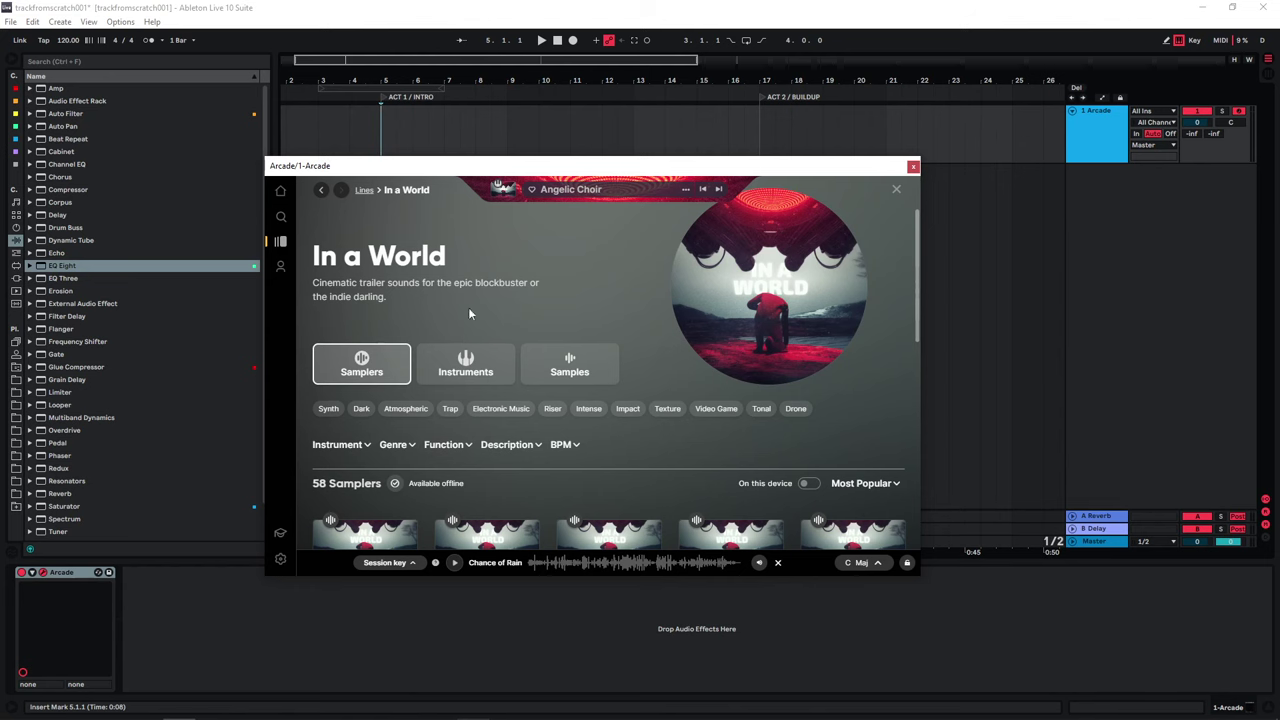
Step: Filter the In a World samplers by Impact and preview the Expansive Hits sampler
{"action": "scroll", "coordinate": [680, 425], "scroll_direction": "down", "scroll_amount": 2}
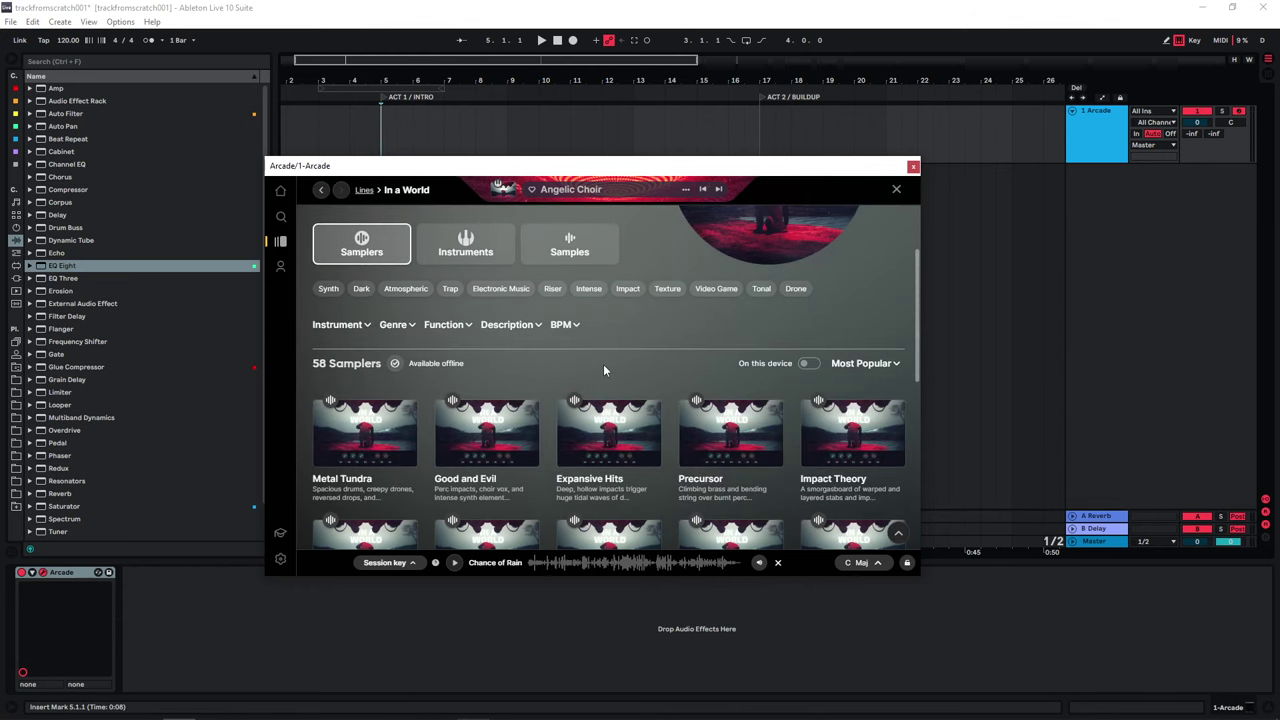
{"action": "left_click", "coordinate": [628, 288]}
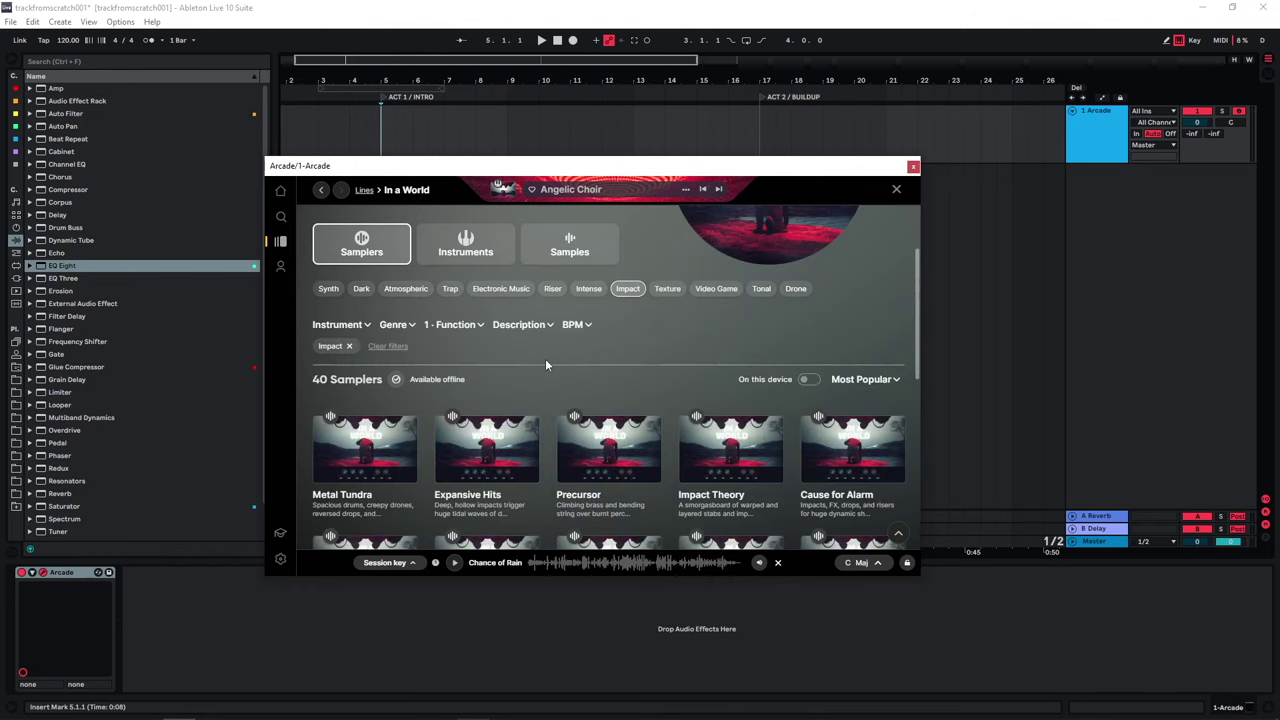
{"action": "scroll", "coordinate": [545, 362], "scroll_direction": "down", "scroll_amount": 2}
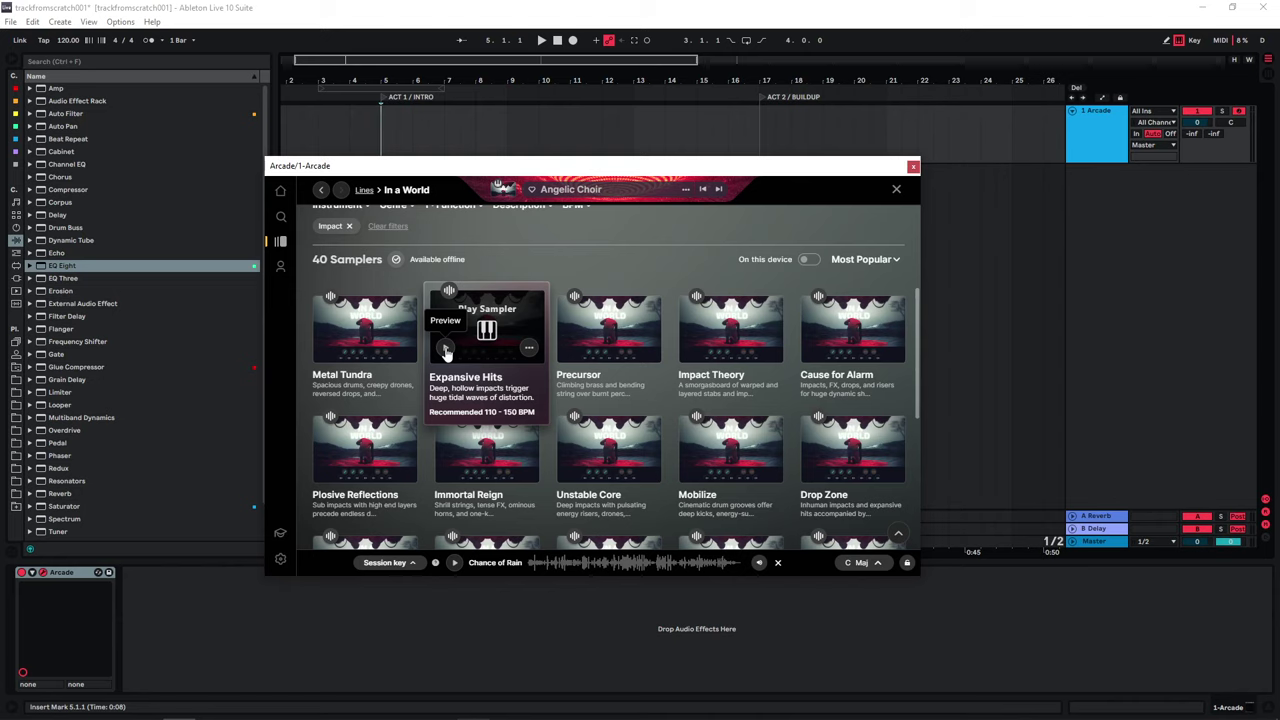
{"action": "left_click", "coordinate": [446, 350]}
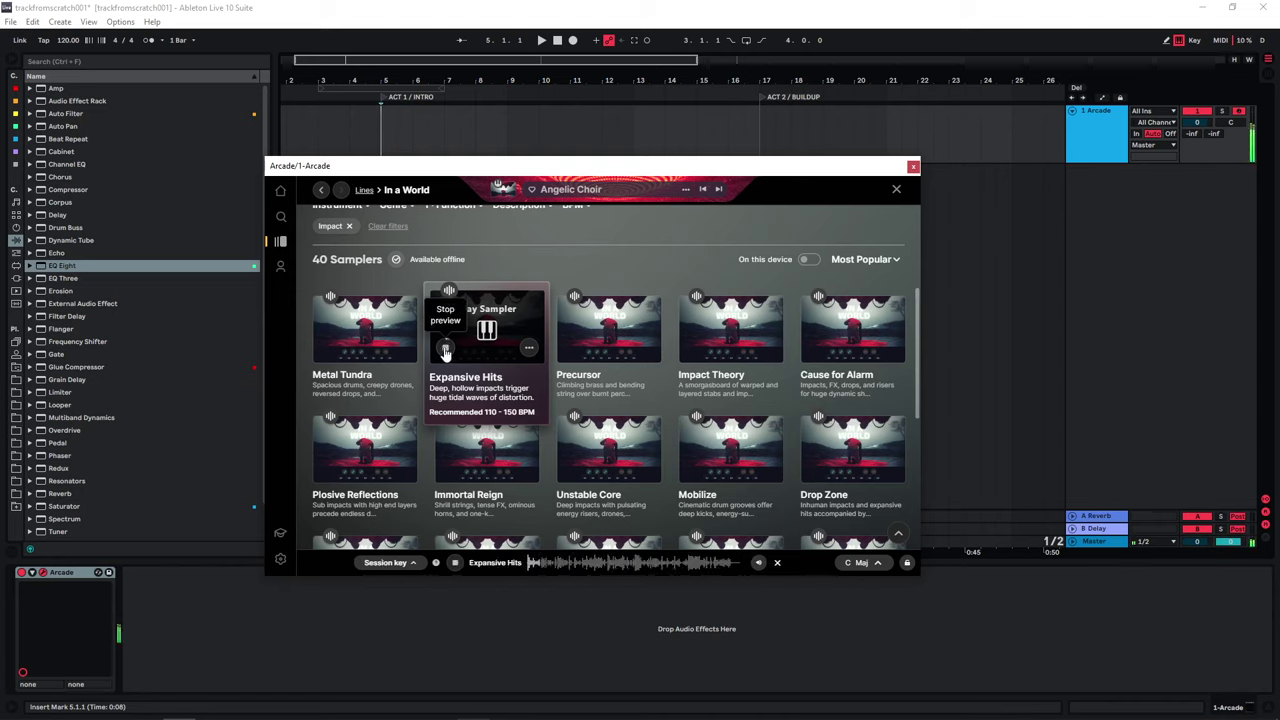
Step: Preview the Impact Theory and Plosive Reflections samplers and load Plosive Reflections
{"action": "left_click", "coordinate": [446, 351]}
{"action": "left_click", "coordinate": [692, 348]}
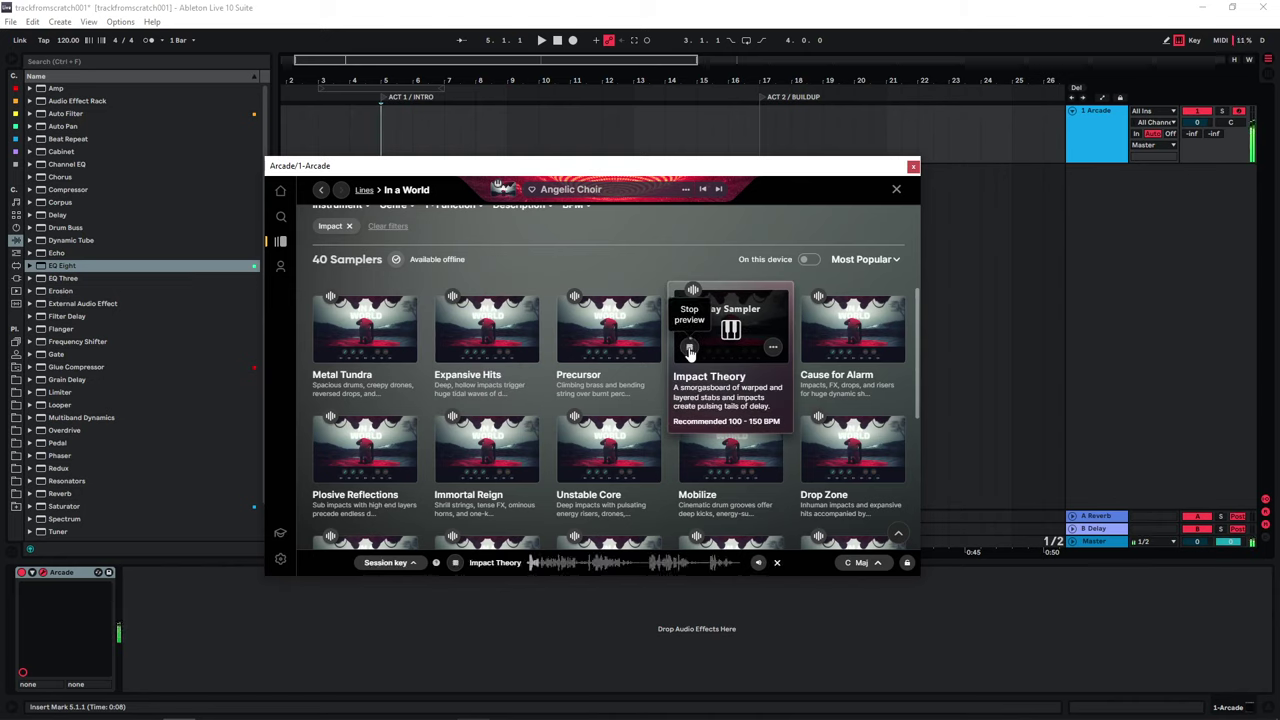
{"action": "left_click", "coordinate": [325, 468]}
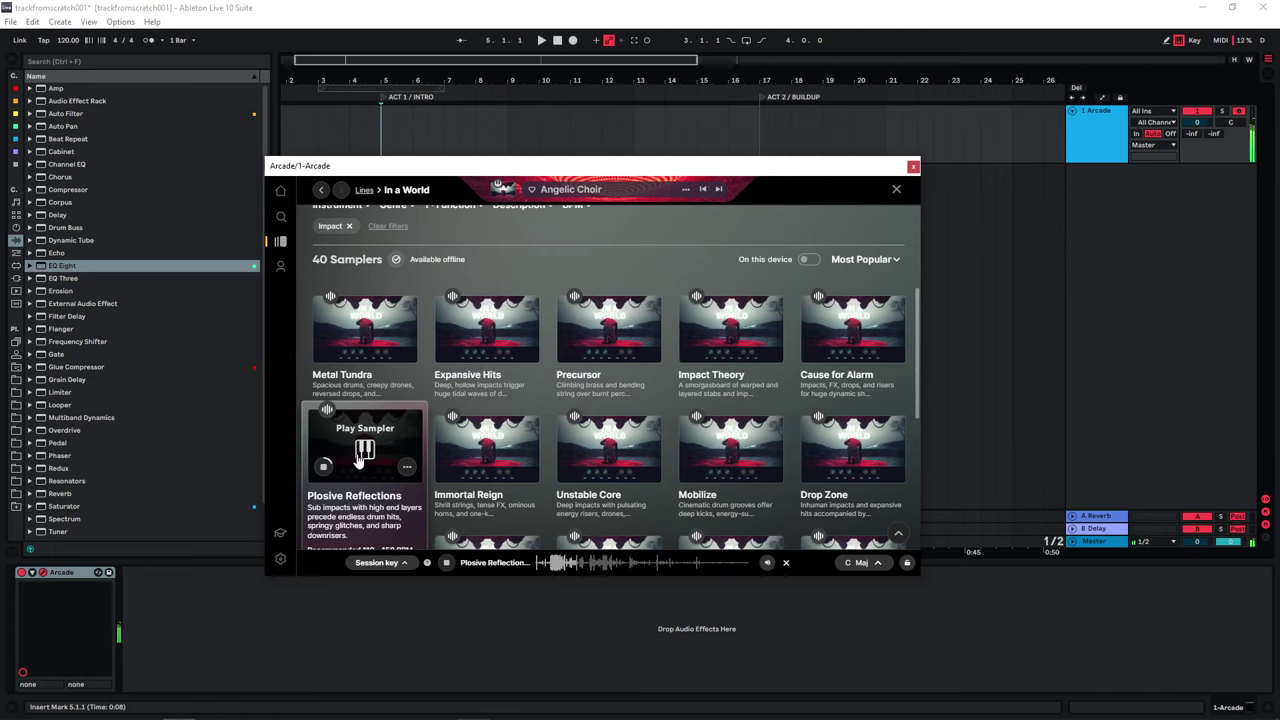
{"action": "left_click", "coordinate": [364, 452]}
{"action": "left_click_drag", "start_coordinate": [512, 168], "coordinate": [532, 240]}
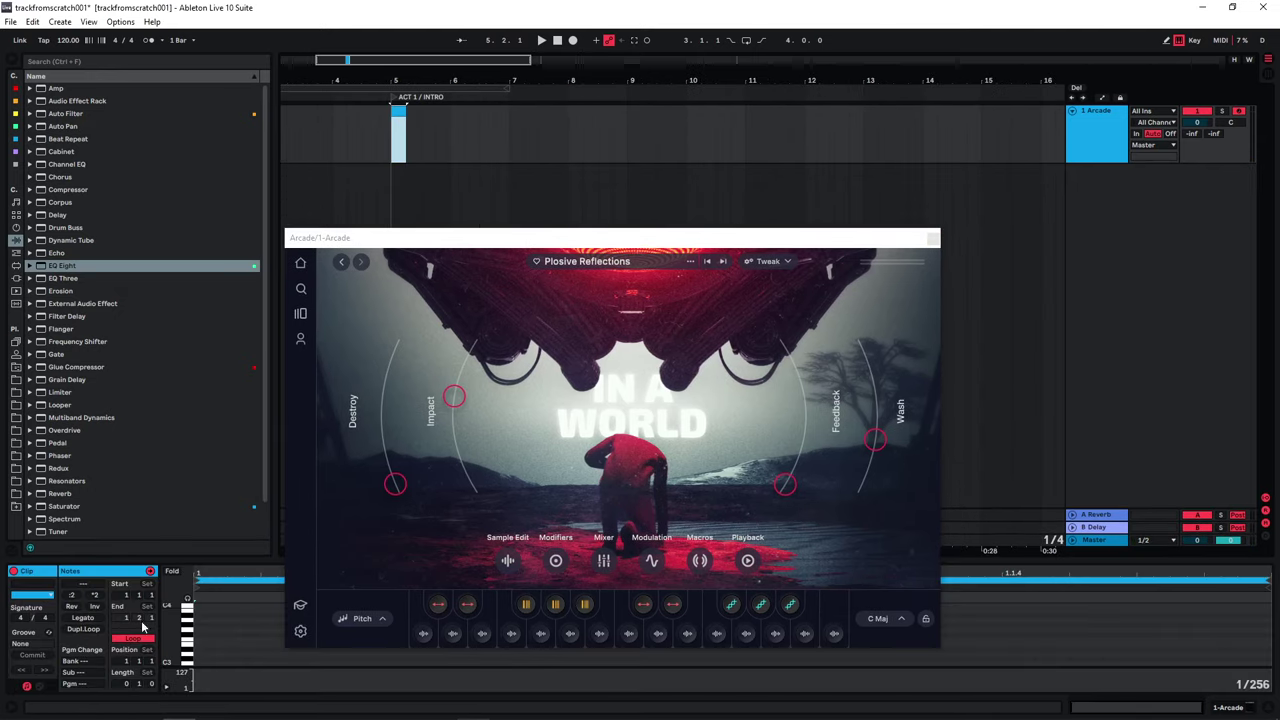
Step: Turn off looping for the new MIDI clip at ACT 1 / INTRO and extend the clip to bar 9
{"action": "left_click", "coordinate": [134, 639]}
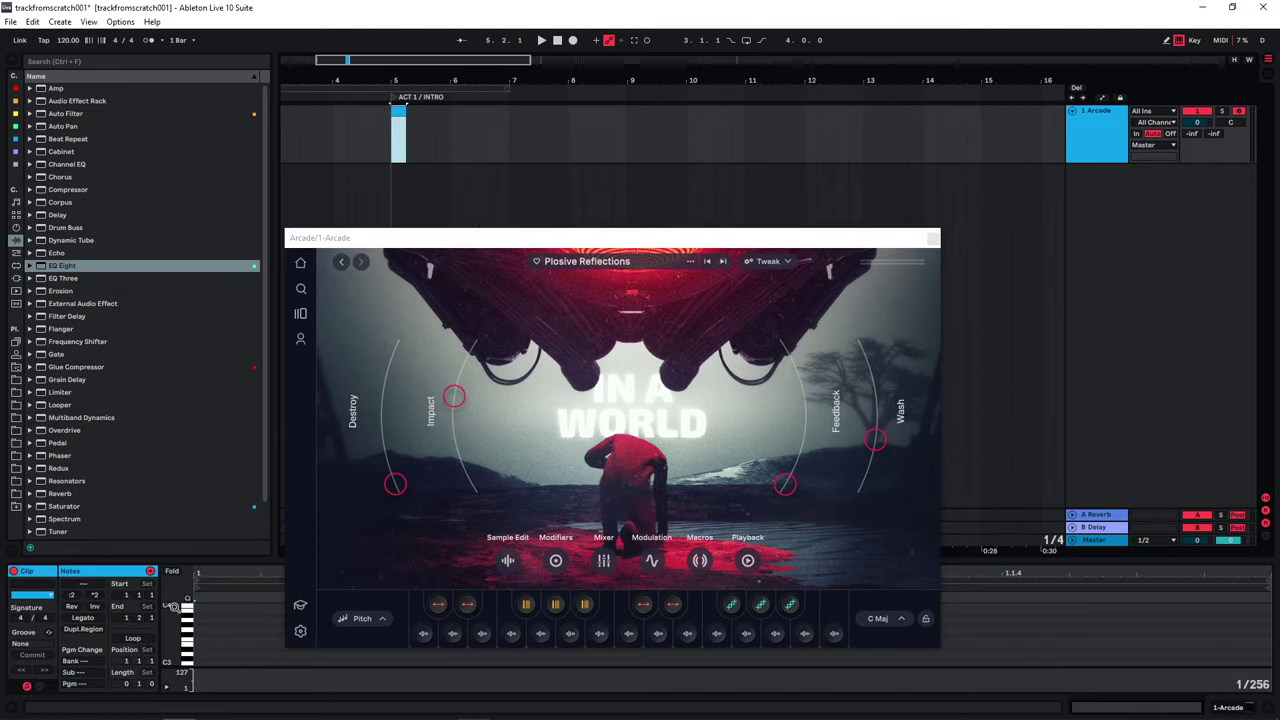
{"action": "left_click_drag", "start_coordinate": [404, 106], "coordinate": [627, 108]}
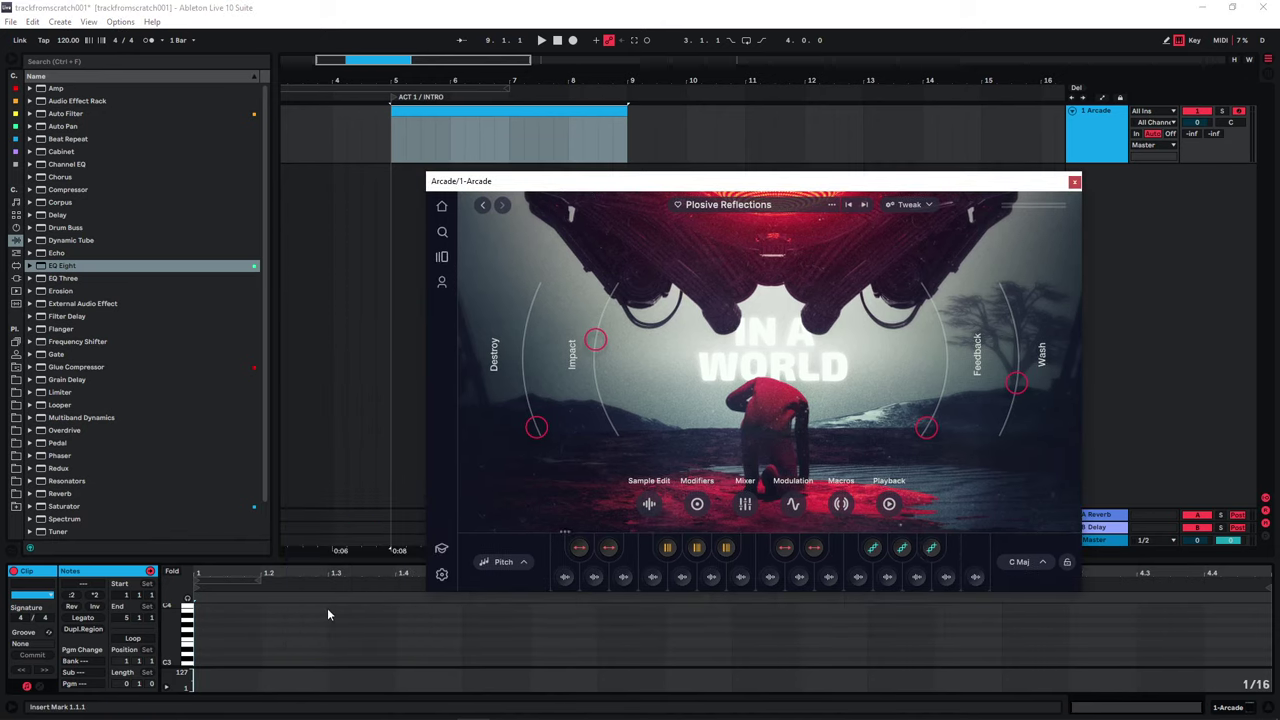
Step: Add an E2 note at the start of the clip, stretch it with Legato across the clip's length, and audition it
{"action": "left_click_drag", "start_coordinate": [360, 561], "coordinate": [358, 454]}
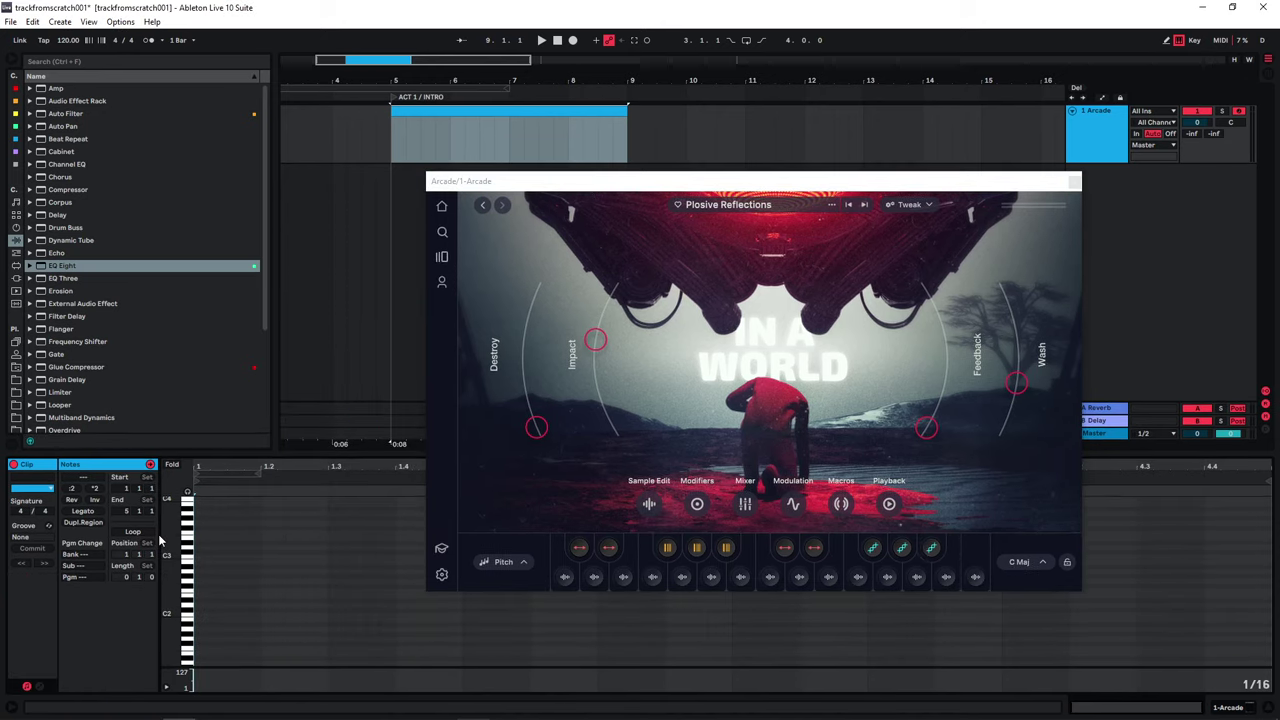
{"action": "double_click", "coordinate": [201, 606]}
{"action": "left_click_drag", "start_coordinate": [203, 607], "coordinate": [205, 597]}
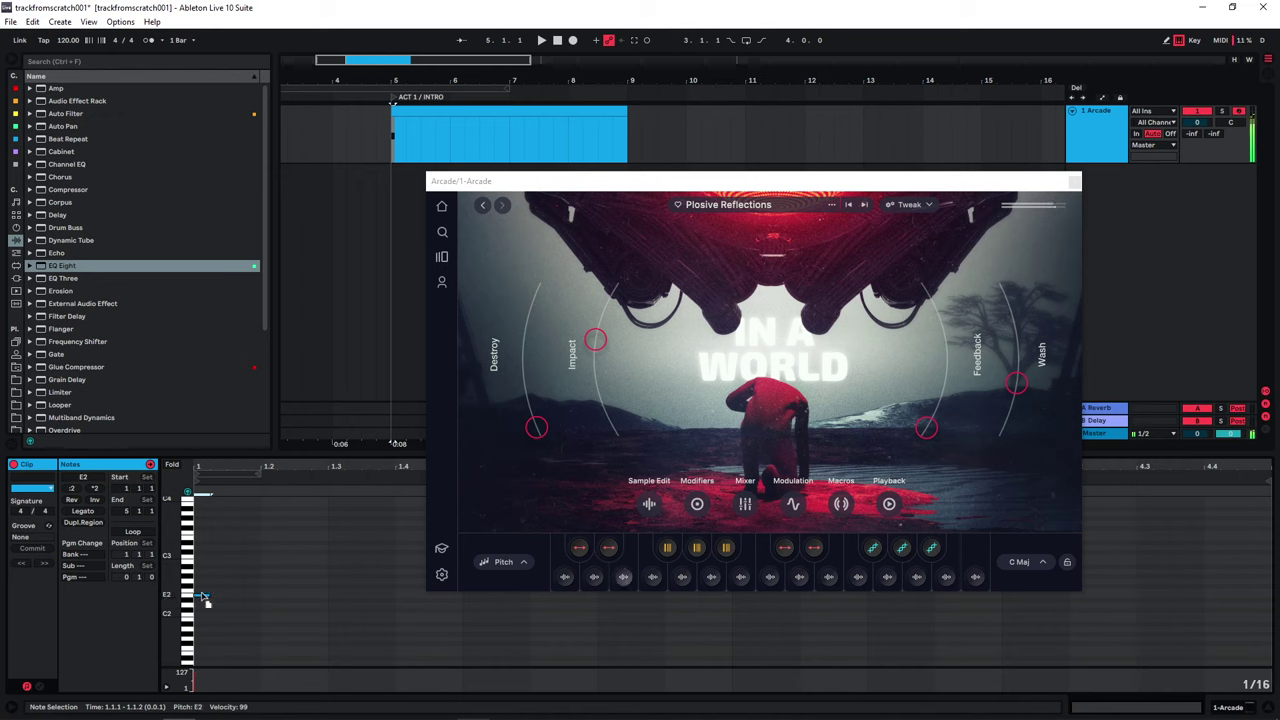
{"action": "left_click", "coordinate": [83, 511]}
{"action": "key", "text": "space"}
{"action": "key", "text": "space"}
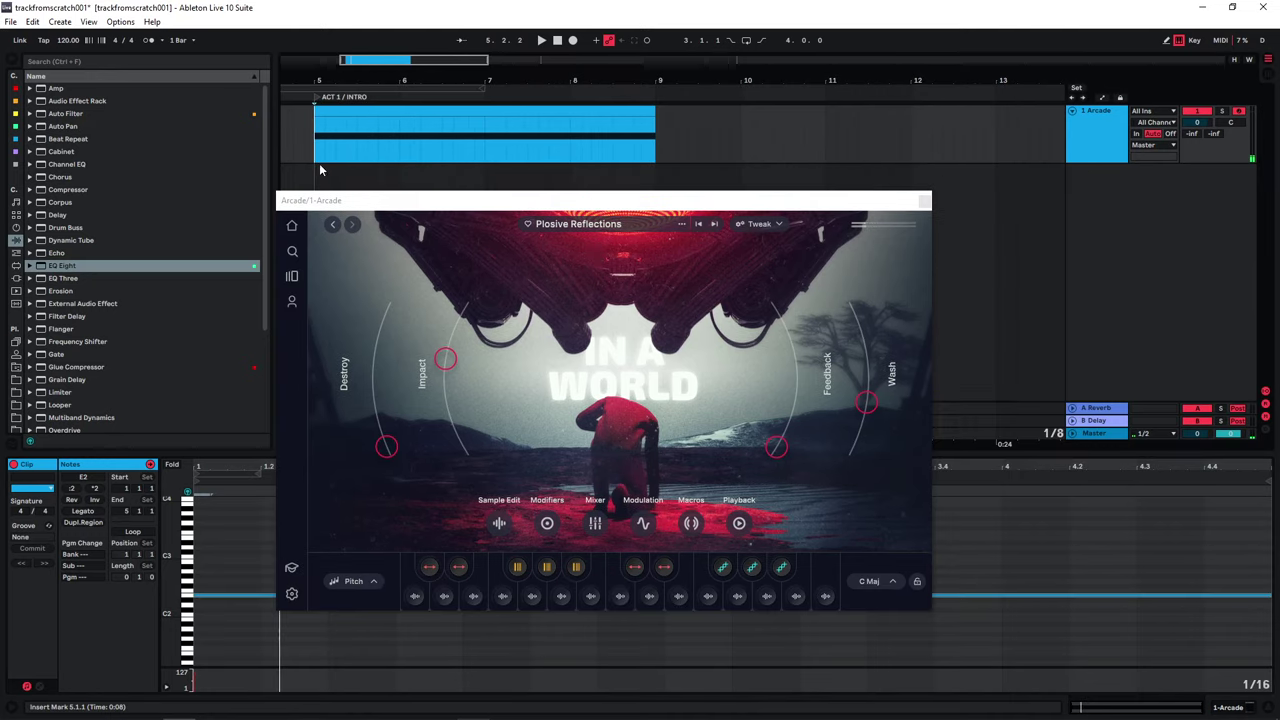
Step: Raise the dry/wet amount of the master Reverb in the Plosive Reflections mixer
{"action": "left_click", "coordinate": [595, 523]}
{"action": "left_click_drag", "start_coordinate": [851, 478], "coordinate": [855, 454]}
{"action": "mouse_move", "coordinate": [767, 484]}
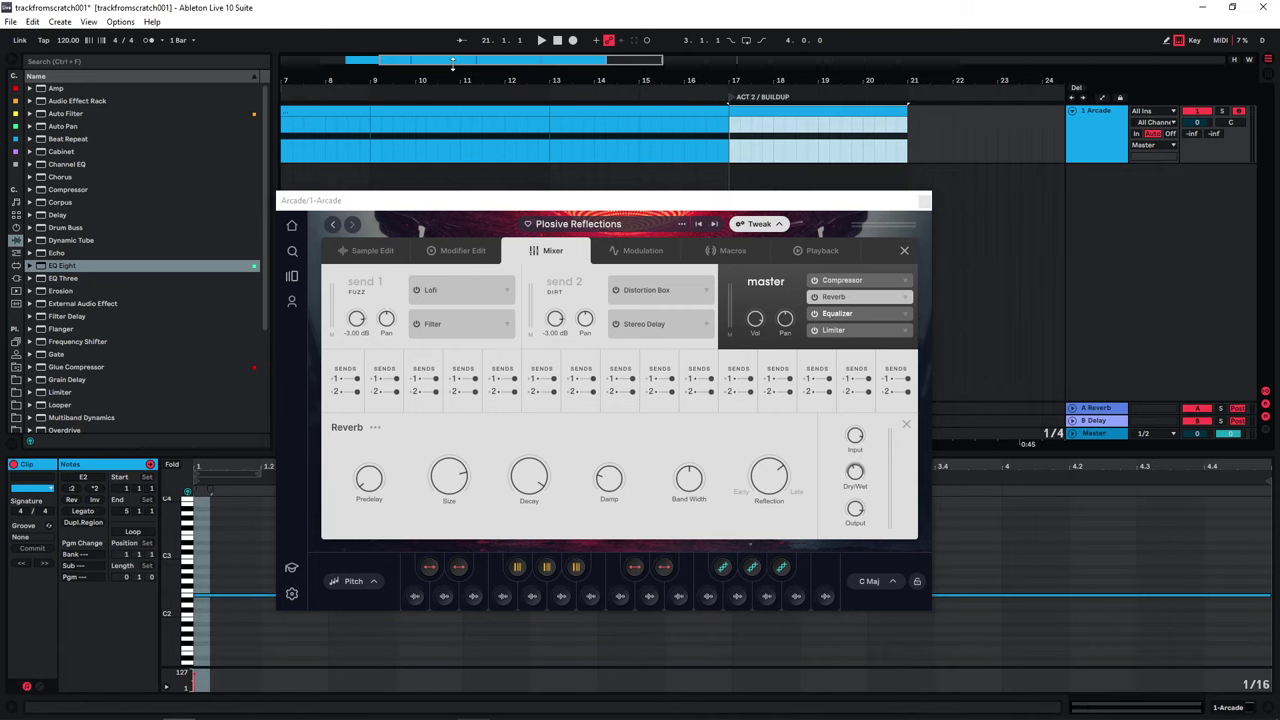
Step: Move the ACT 2 / BUILDUP locator to bar 21, at the end of the repeated clips
{"action": "key", "text": "minus"}
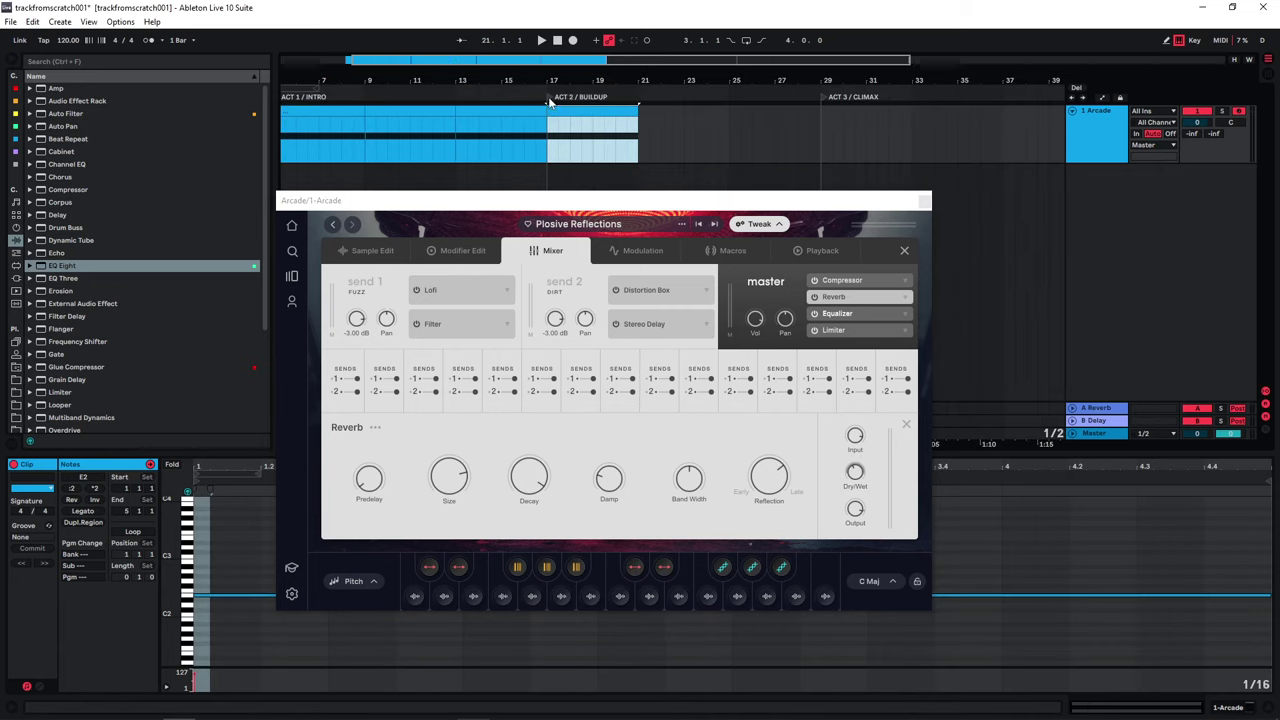
{"action": "left_click_drag", "start_coordinate": [548, 103], "coordinate": [636, 107]}
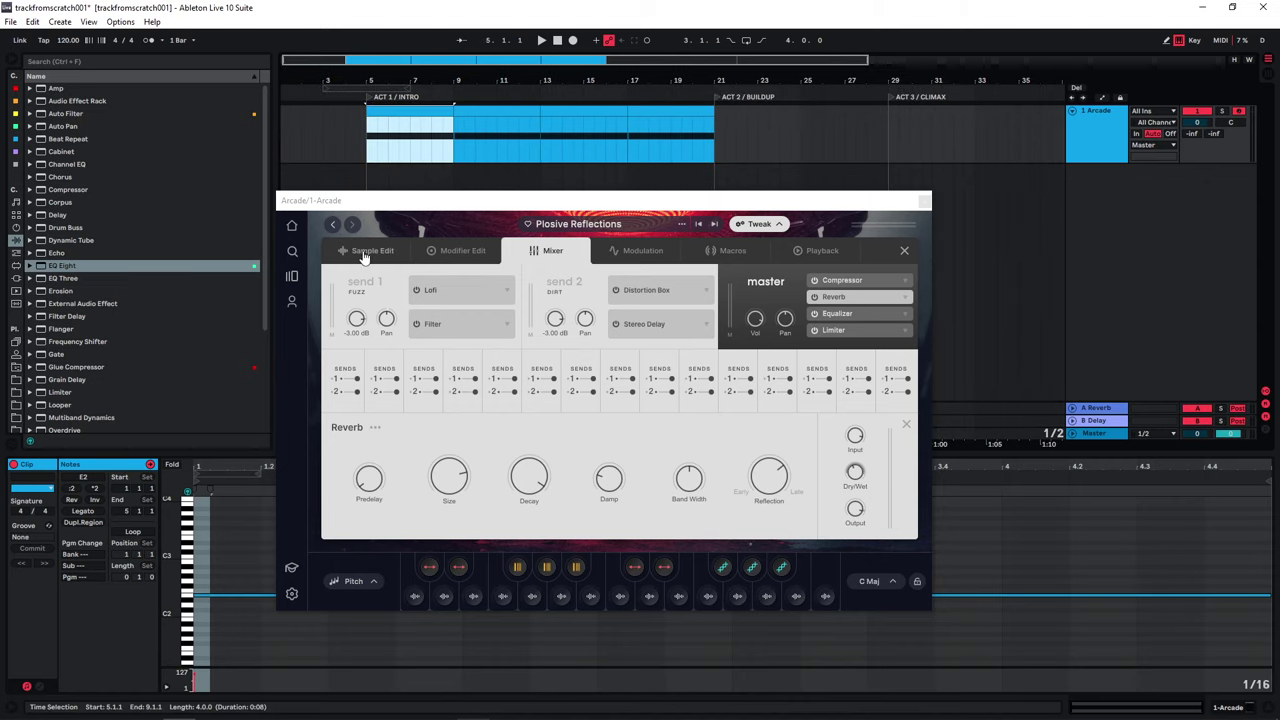
Step: Apply a low-pass filter to the Tube Thud Dark Oneshot sample and play back the intro
{"action": "left_click", "coordinate": [367, 252]}
{"action": "left_click", "coordinate": [431, 320]}
{"action": "key", "text": "space"}
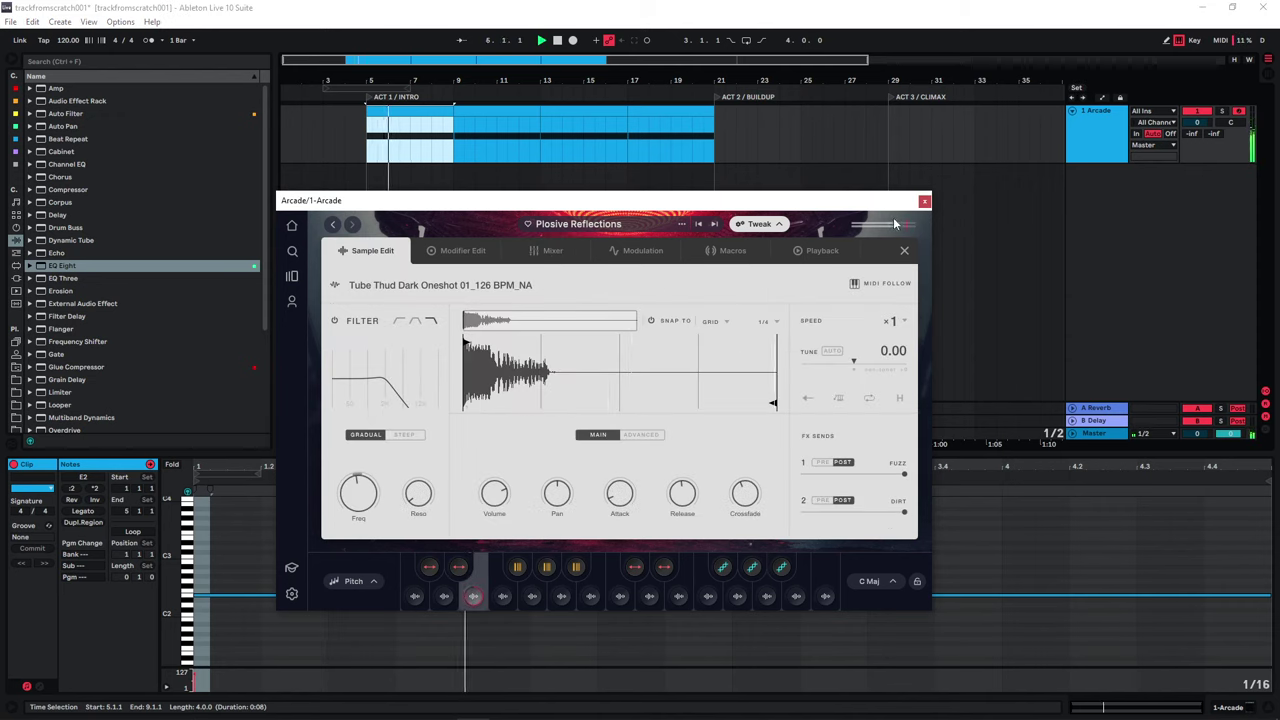
Step: Close the Arcade plug-in window and duplicate the Arcade track with its clips
{"action": "left_click", "coordinate": [925, 202]}
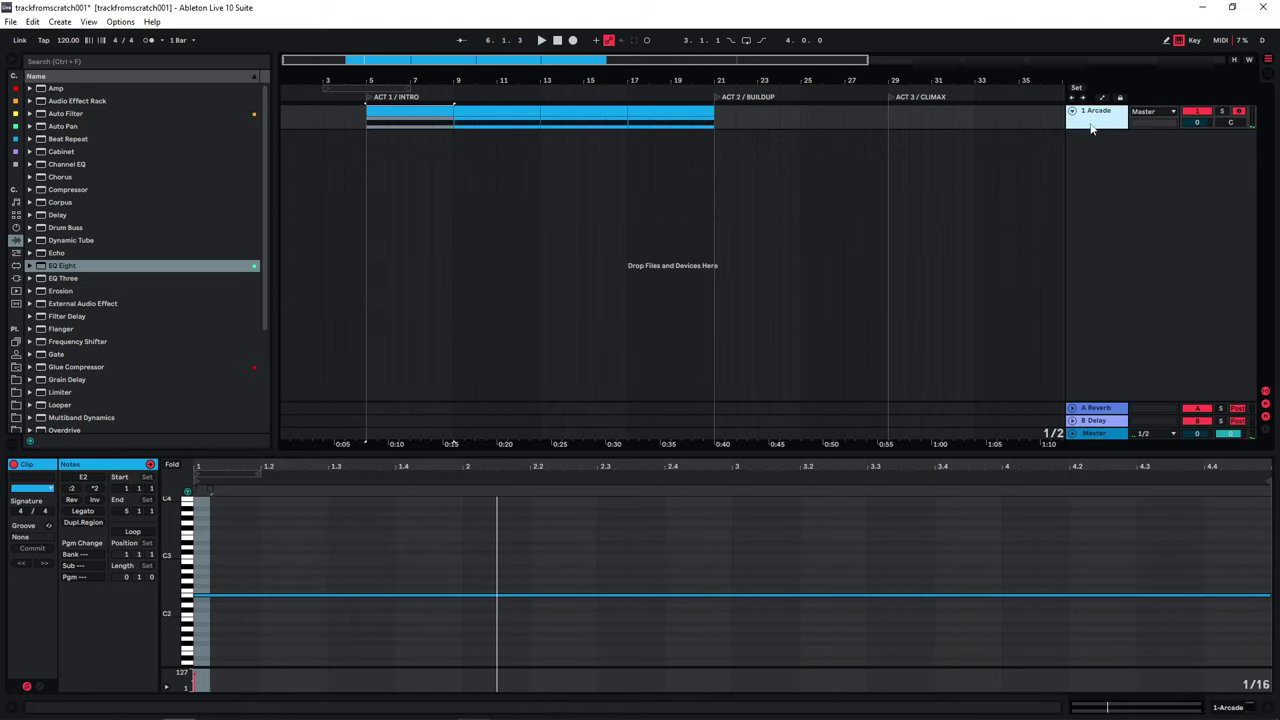
{"action": "key", "text": "ctrl+d"}
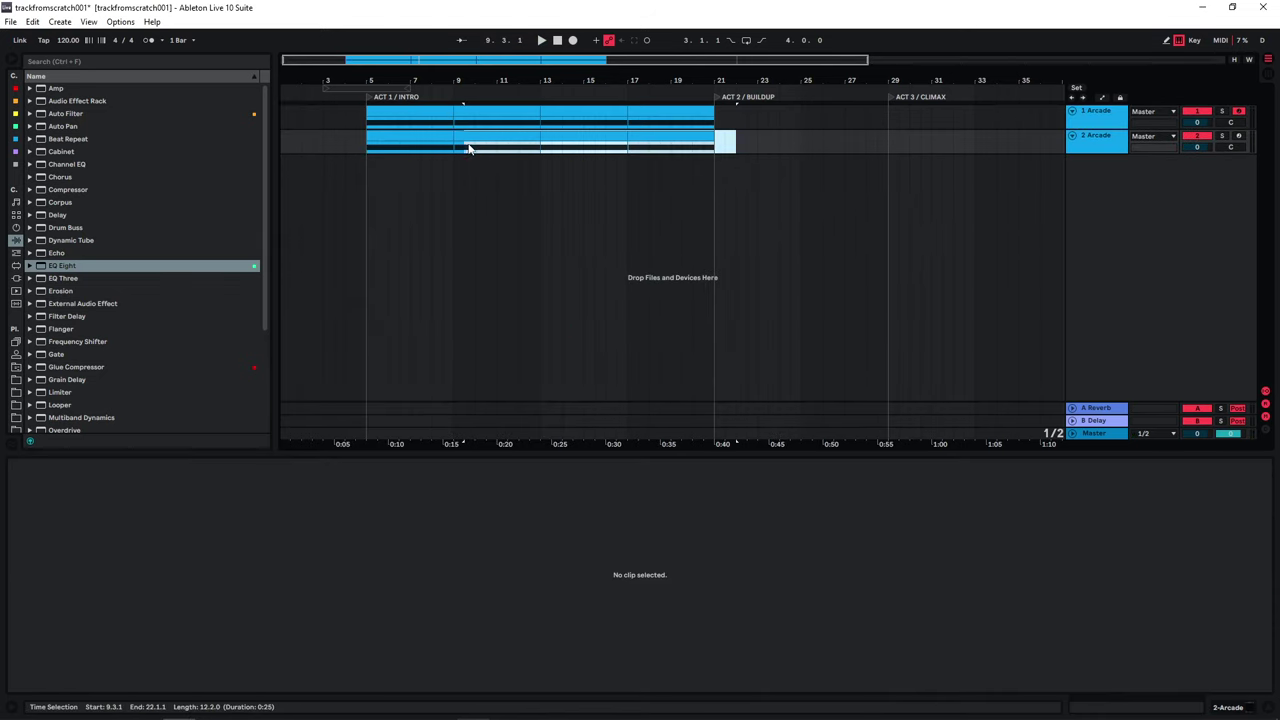
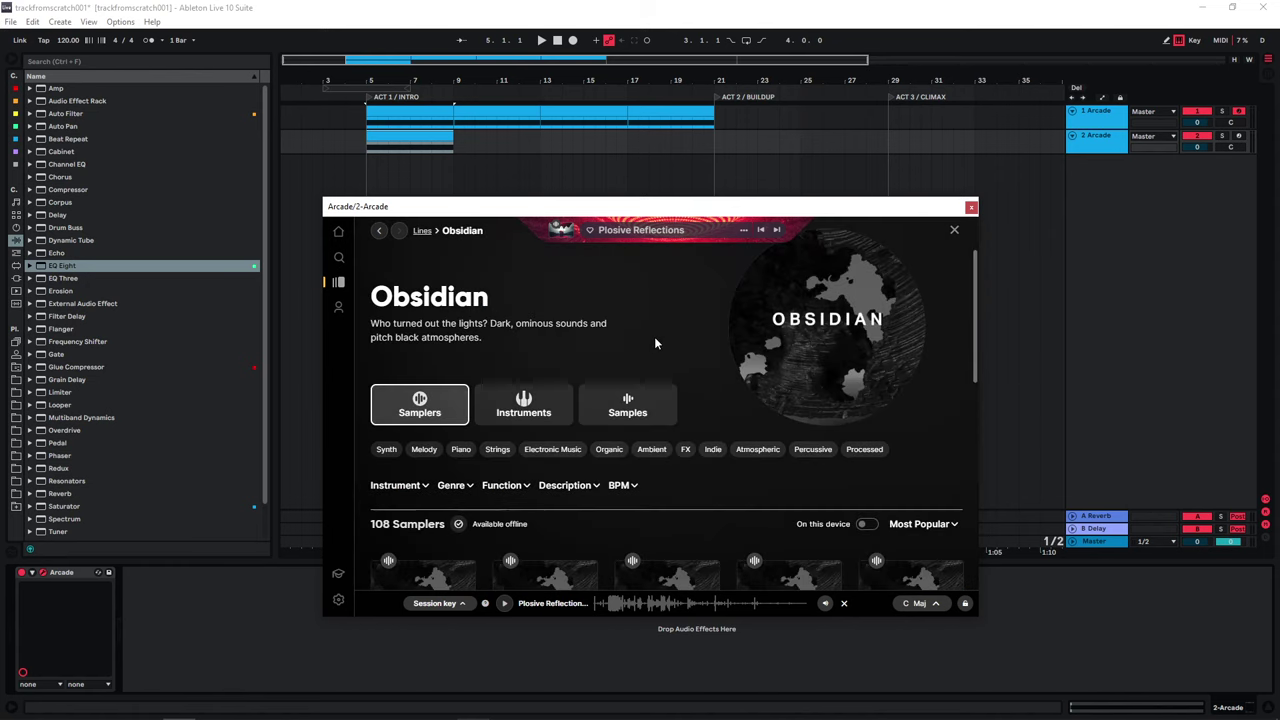
Step: Filter the Obsidian samplers by the Organic and Tonal descriptions
{"action": "scroll", "coordinate": [672, 489], "scroll_direction": "down", "scroll_amount": 3}
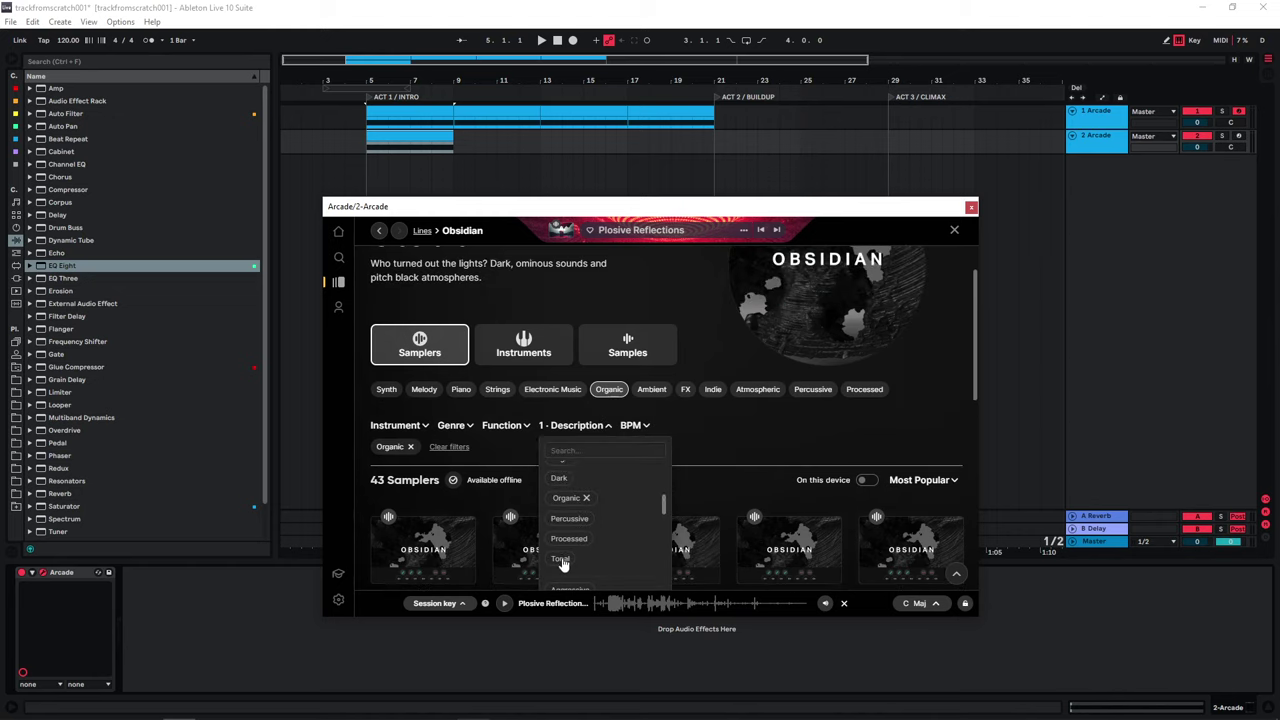
{"action": "left_click", "coordinate": [563, 560]}
{"action": "scroll", "coordinate": [675, 505], "scroll_direction": "down", "scroll_amount": 1}
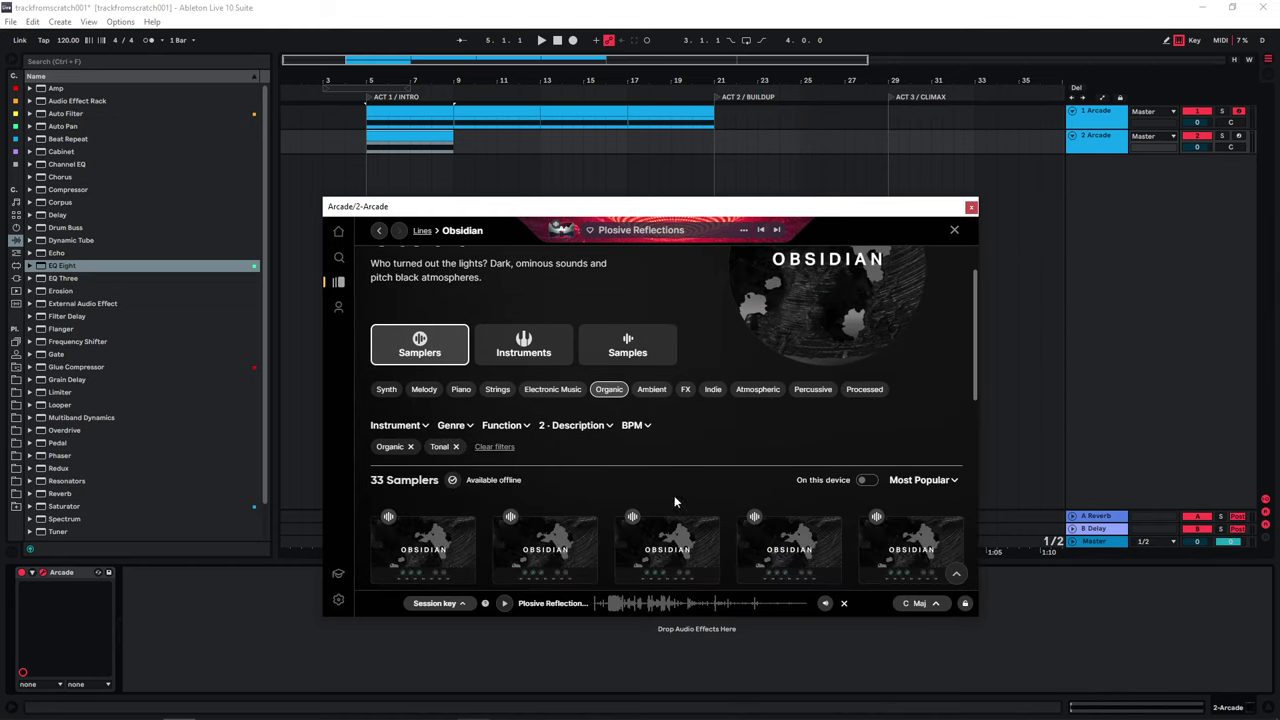
Step: Preview the Foggy Strings, Underwater Choir and Space Battle samplers and load Space Battle on the second Arcade track
{"action": "scroll", "coordinate": [674, 495], "scroll_direction": "down", "scroll_amount": 6}
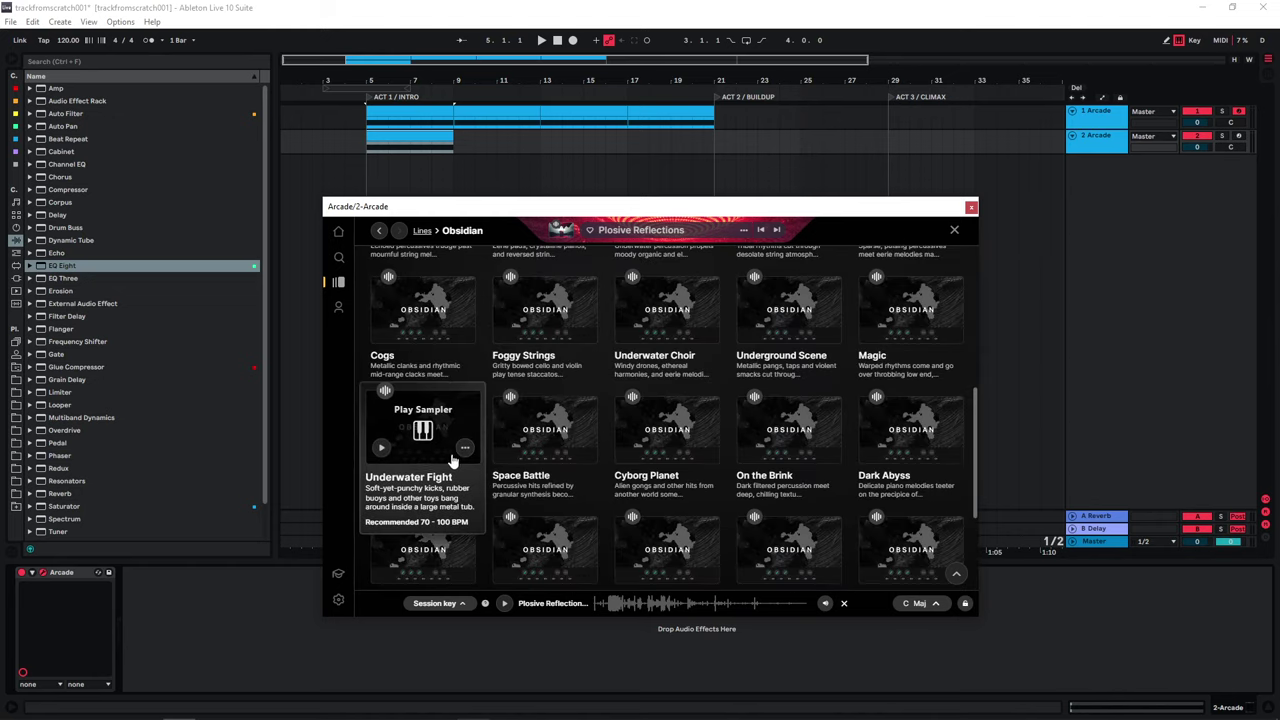
{"action": "scroll", "coordinate": [460, 462], "scroll_direction": "up", "scroll_amount": 3}
{"action": "scroll", "coordinate": [490, 455], "scroll_direction": "down", "scroll_amount": 1}
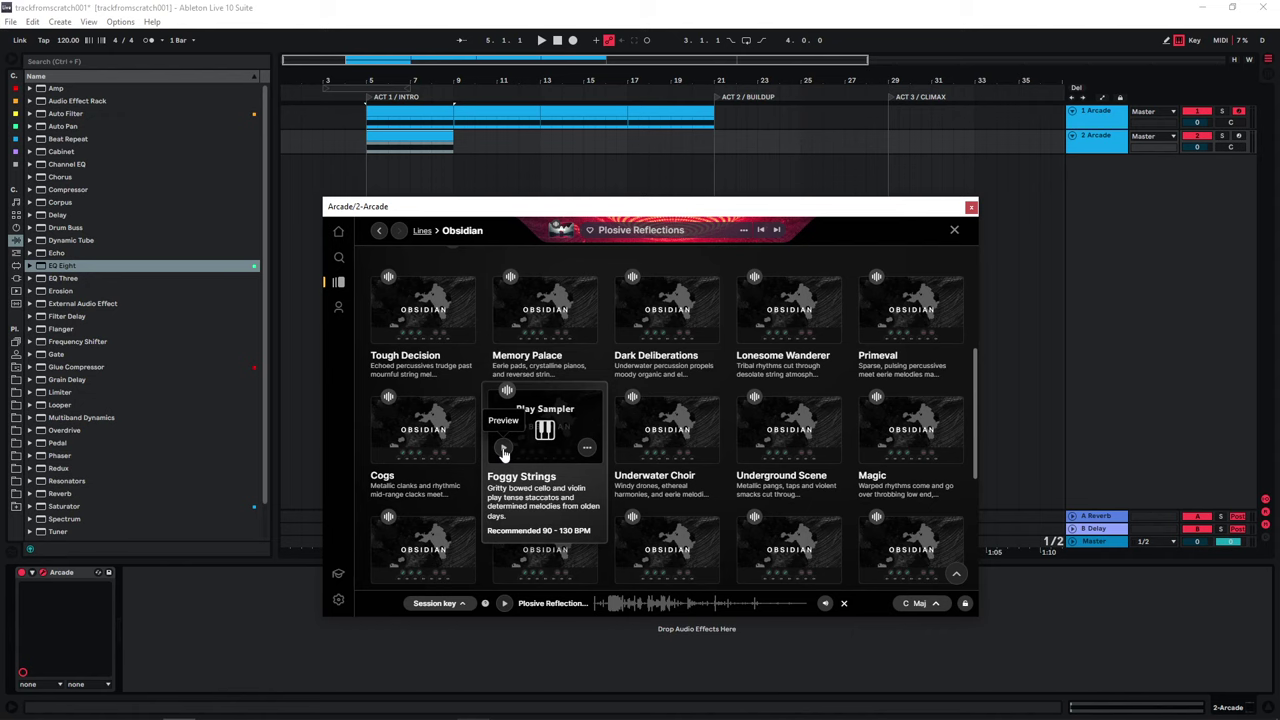
{"action": "left_click", "coordinate": [504, 452]}
{"action": "left_click", "coordinate": [626, 450]}
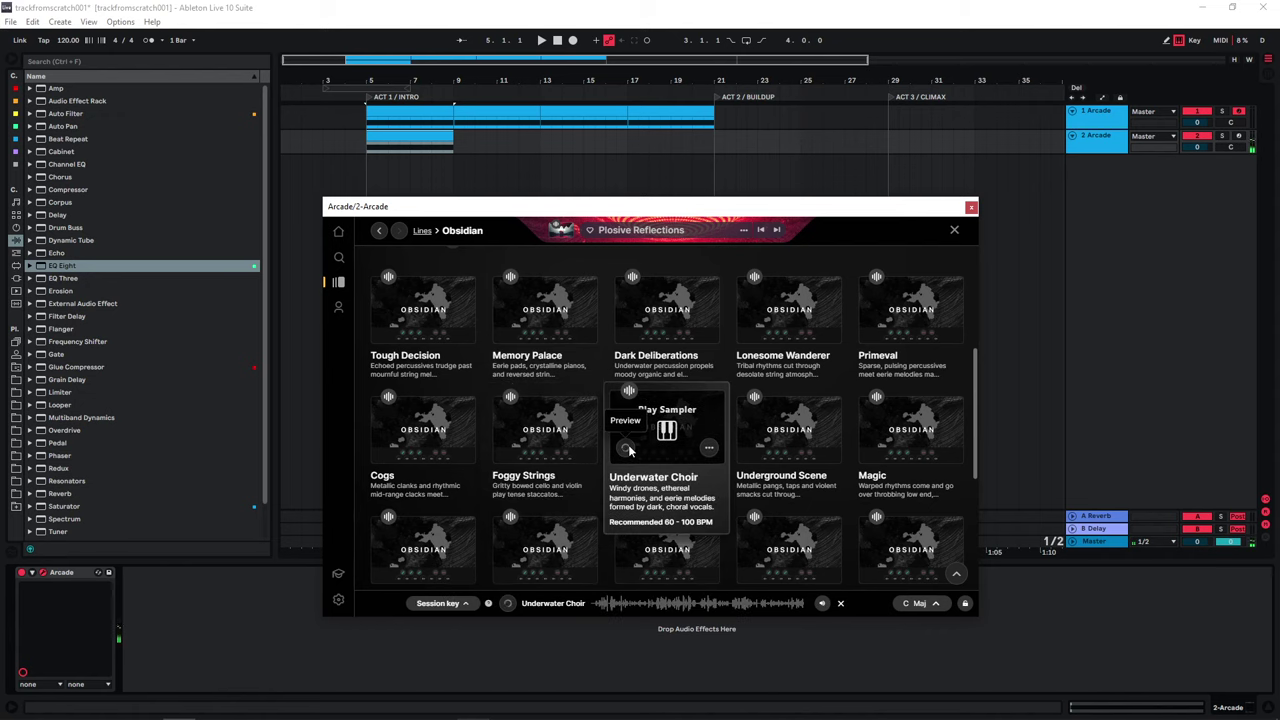
{"action": "scroll", "coordinate": [506, 510], "scroll_direction": "down", "scroll_amount": 1}
{"action": "left_click", "coordinate": [505, 508]}
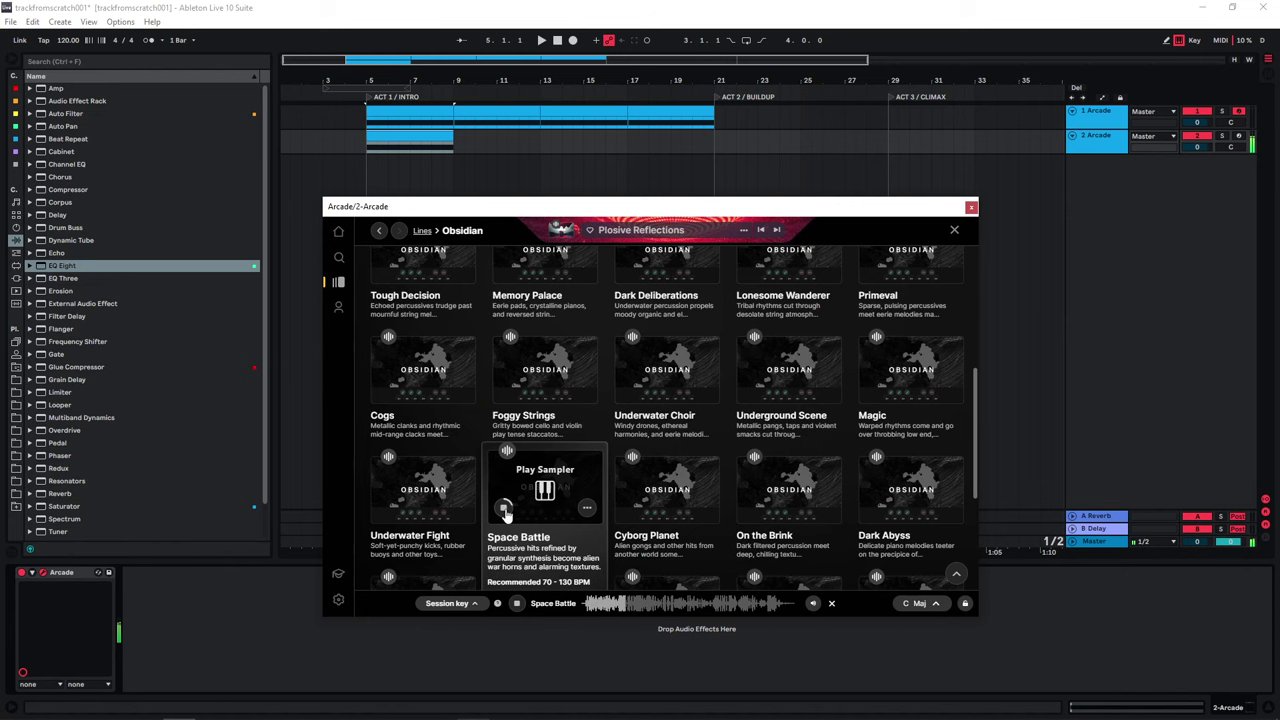
{"action": "left_click", "coordinate": [545, 490]}
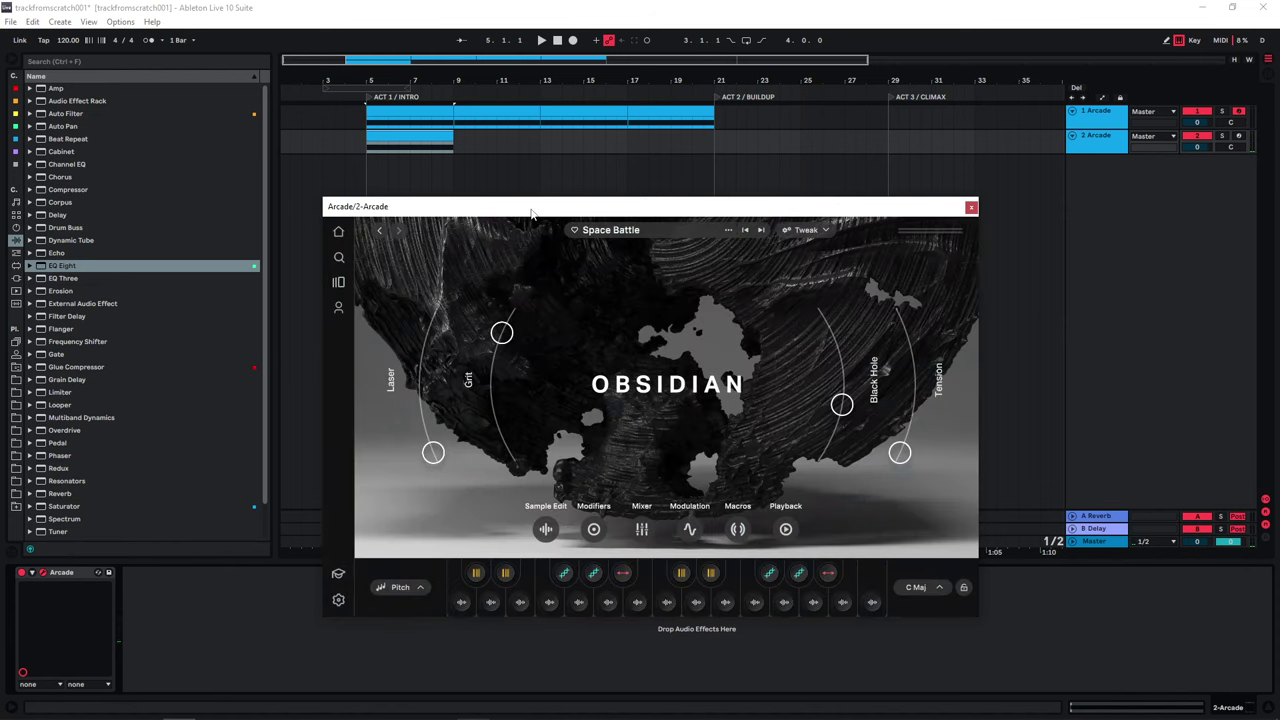
{"action": "left_click_drag", "start_coordinate": [520, 212], "coordinate": [540, 214]}
Step: Solo the second Arcade track and audition its intro clip with the Space Battle sampler
{"action": "left_click_drag", "start_coordinate": [348, 61], "coordinate": [340, 100]}
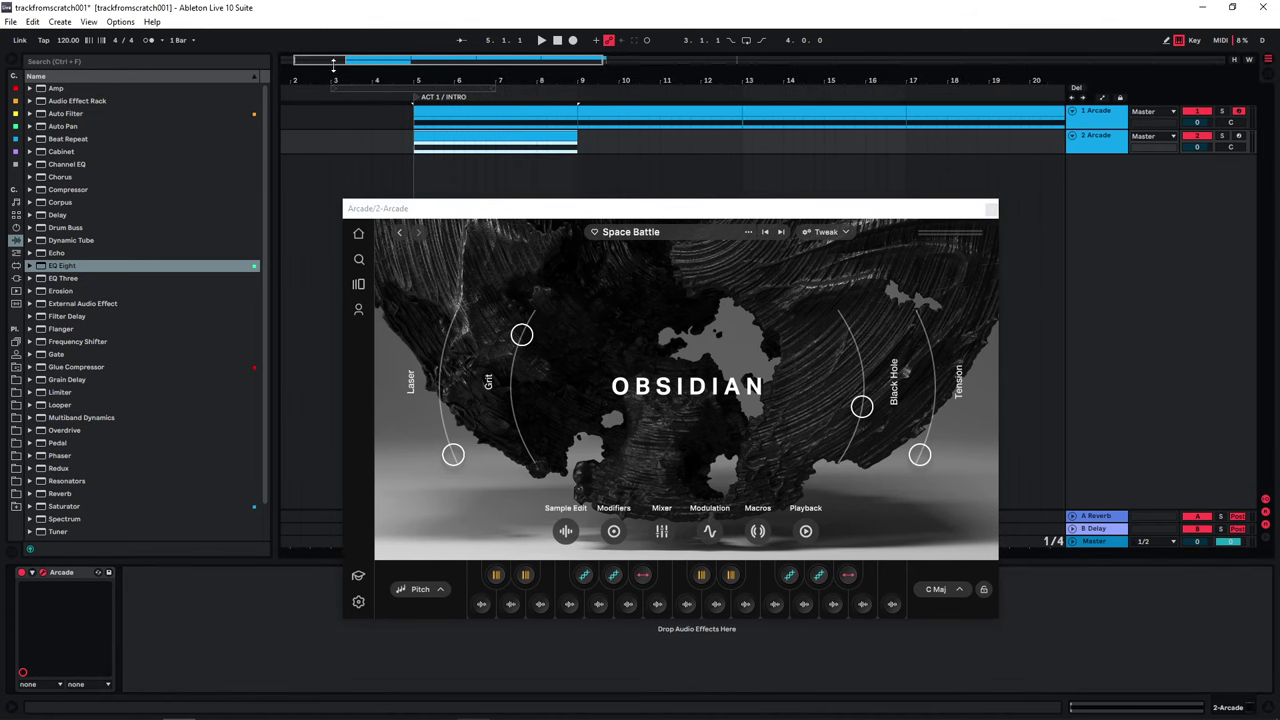
{"action": "left_click", "coordinate": [427, 136]}
{"action": "key", "text": "shift+s"}
{"action": "key", "text": "space"}
{"action": "key", "text": "space"}
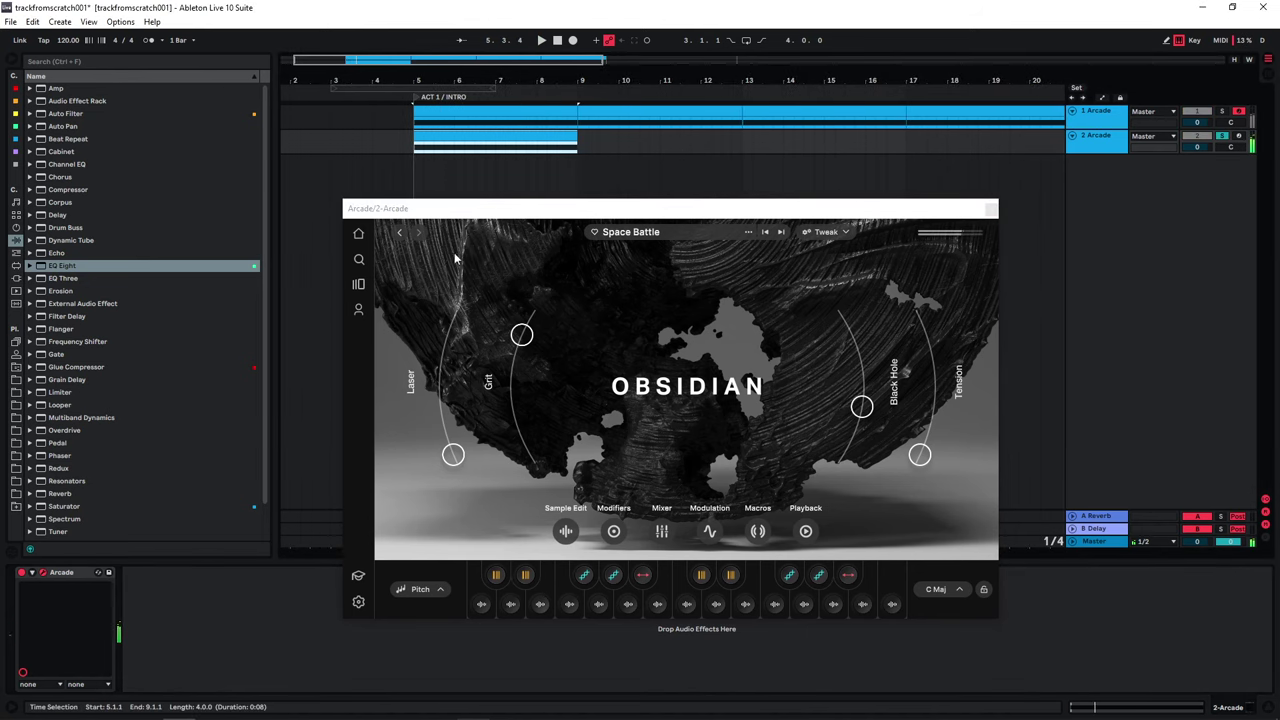
Step: Move the clip's E2 note on the second Arcade track down to D2 and play it back
{"action": "double_click", "coordinate": [468, 138]}
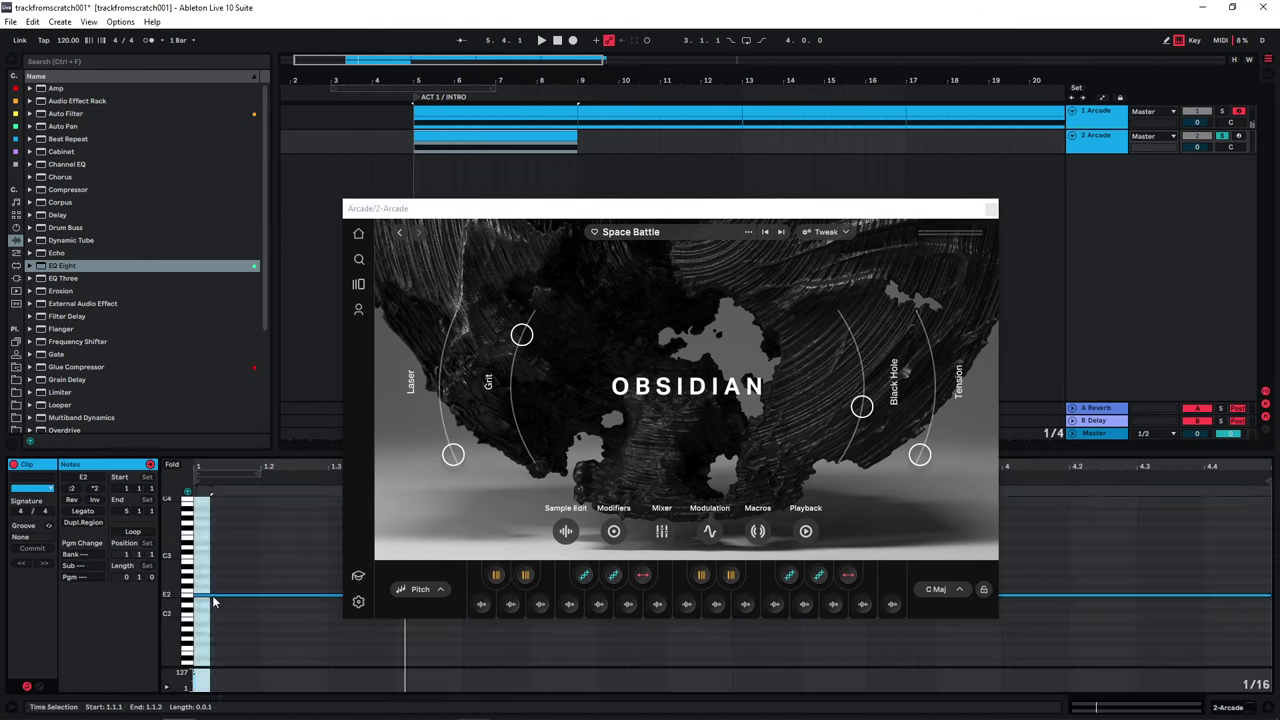
{"action": "mouse_move", "coordinate": [212, 598]}
{"action": "left_mouse_down"}
{"action": "mouse_move", "coordinate": [213, 622]}
{"action": "mouse_move", "coordinate": [216, 609]}
{"action": "left_mouse_up"}
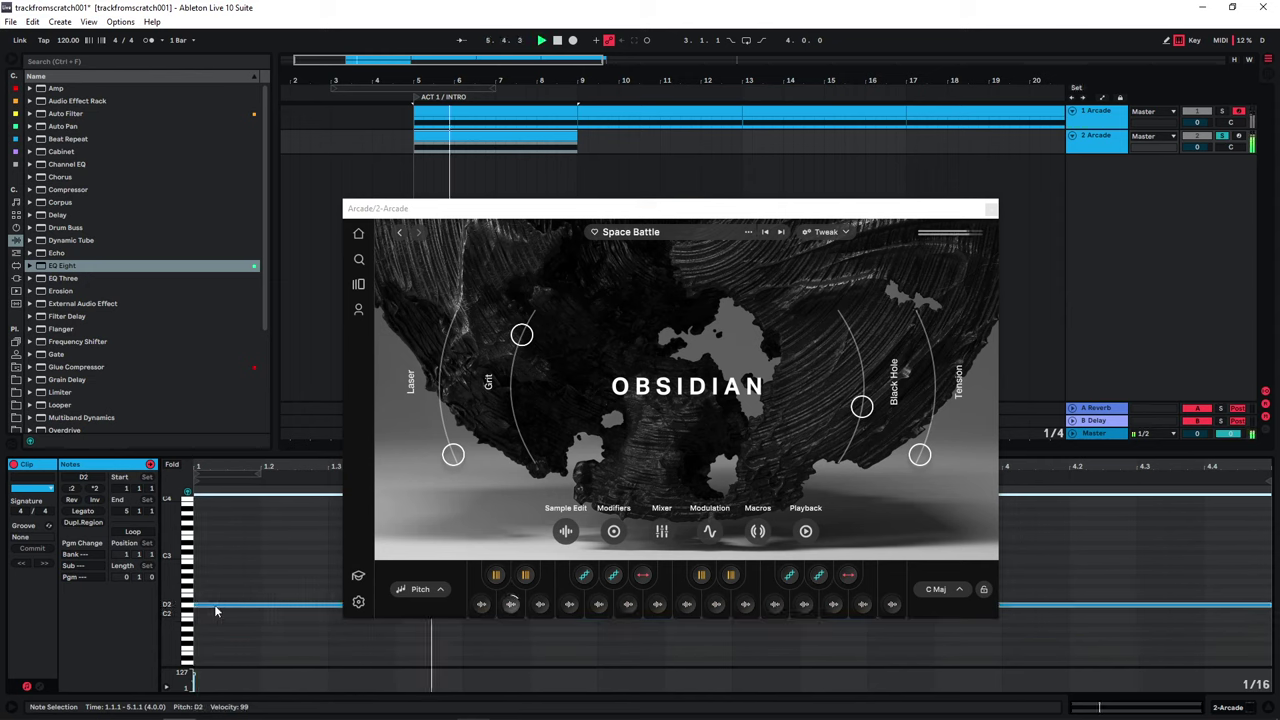
{"action": "left_click", "coordinate": [495, 140]}
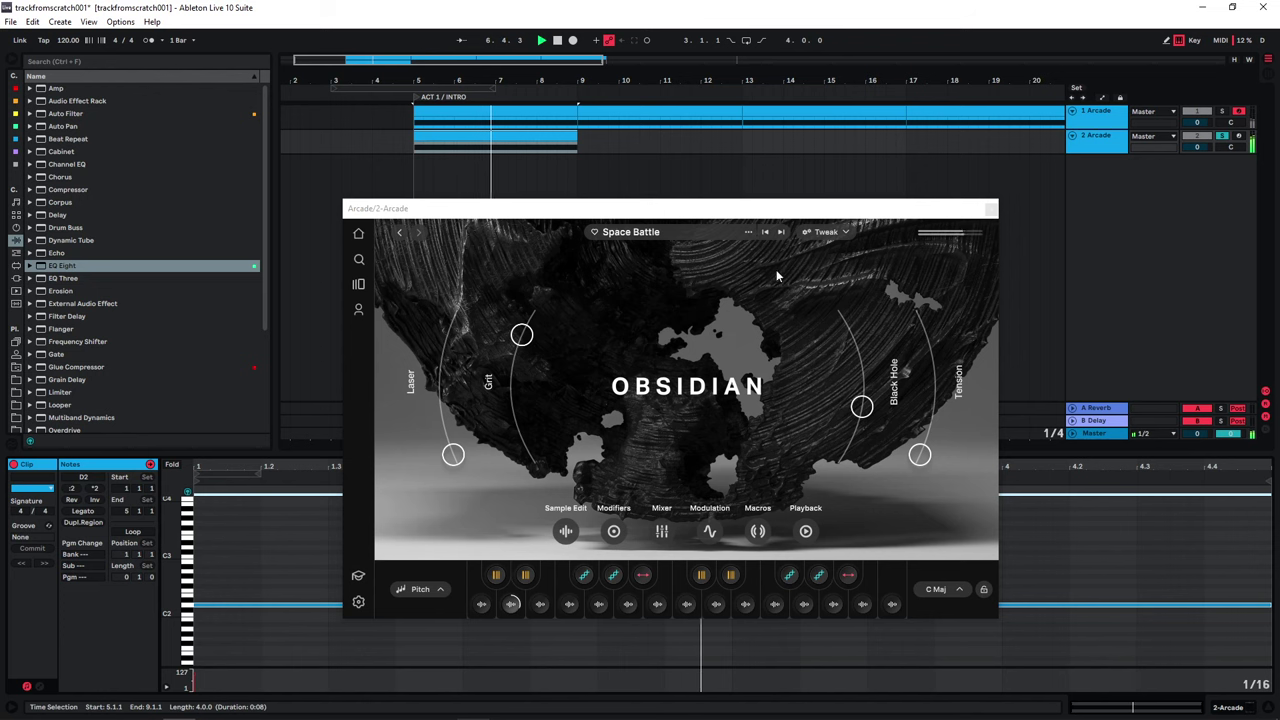
{"action": "key", "text": "space"}
Step: Shorten the D2 note and its clip to the first two beats of bar 5 and audition the result
{"action": "left_click_drag", "start_coordinate": [862, 211], "coordinate": [966, 98]}
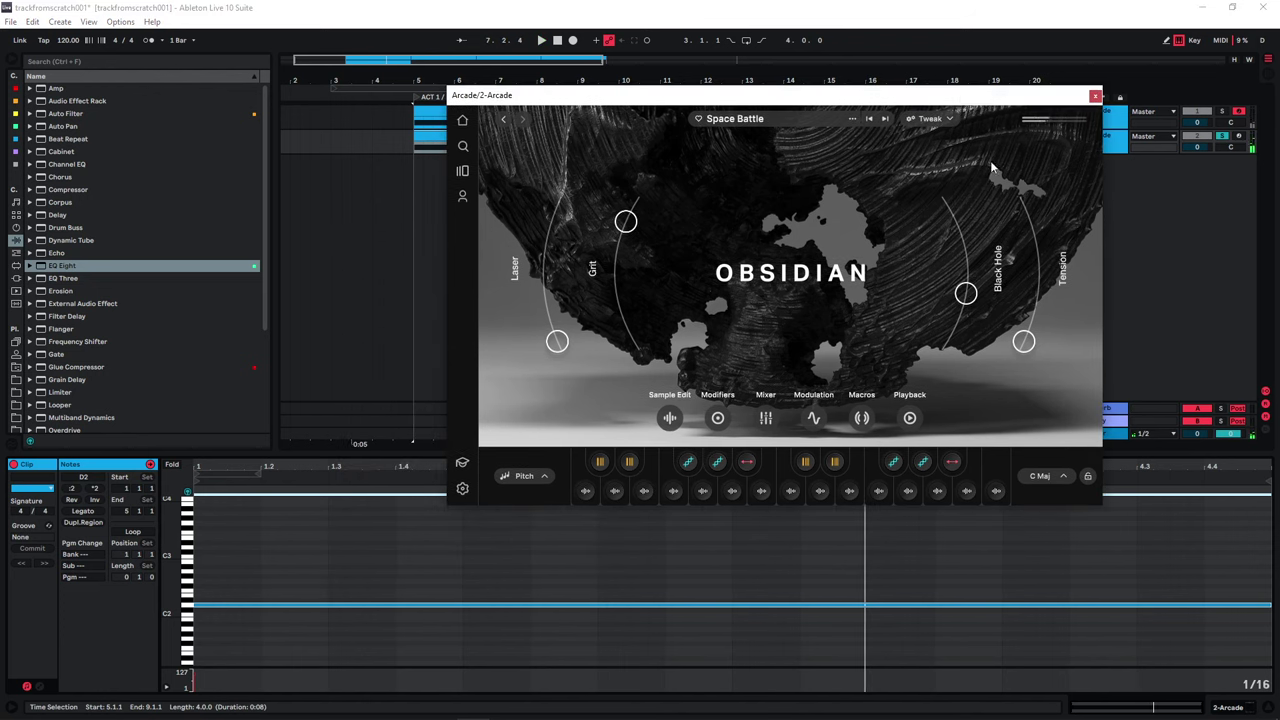
{"action": "left_click", "coordinate": [1266, 606]}
{"action": "left_click_drag", "start_coordinate": [1269, 604], "coordinate": [261, 602]}
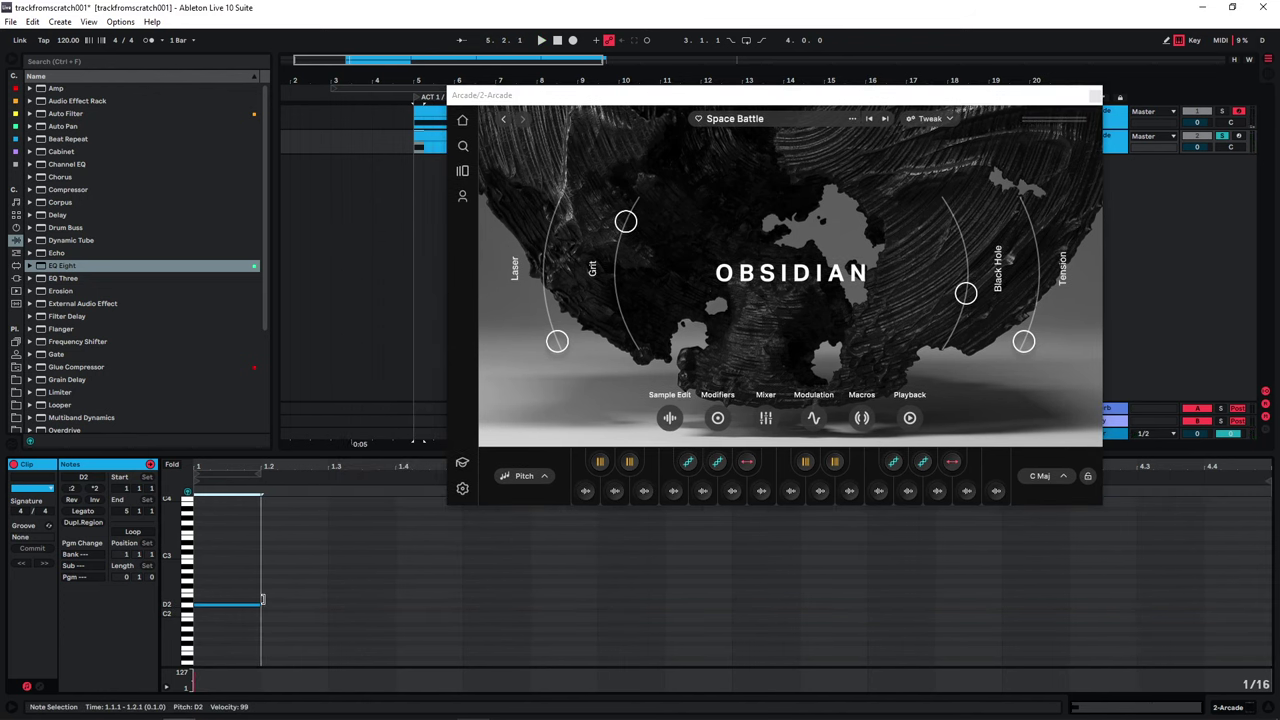
{"action": "left_click_drag", "start_coordinate": [556, 96], "coordinate": [581, 293]}
{"action": "key", "text": "space"}
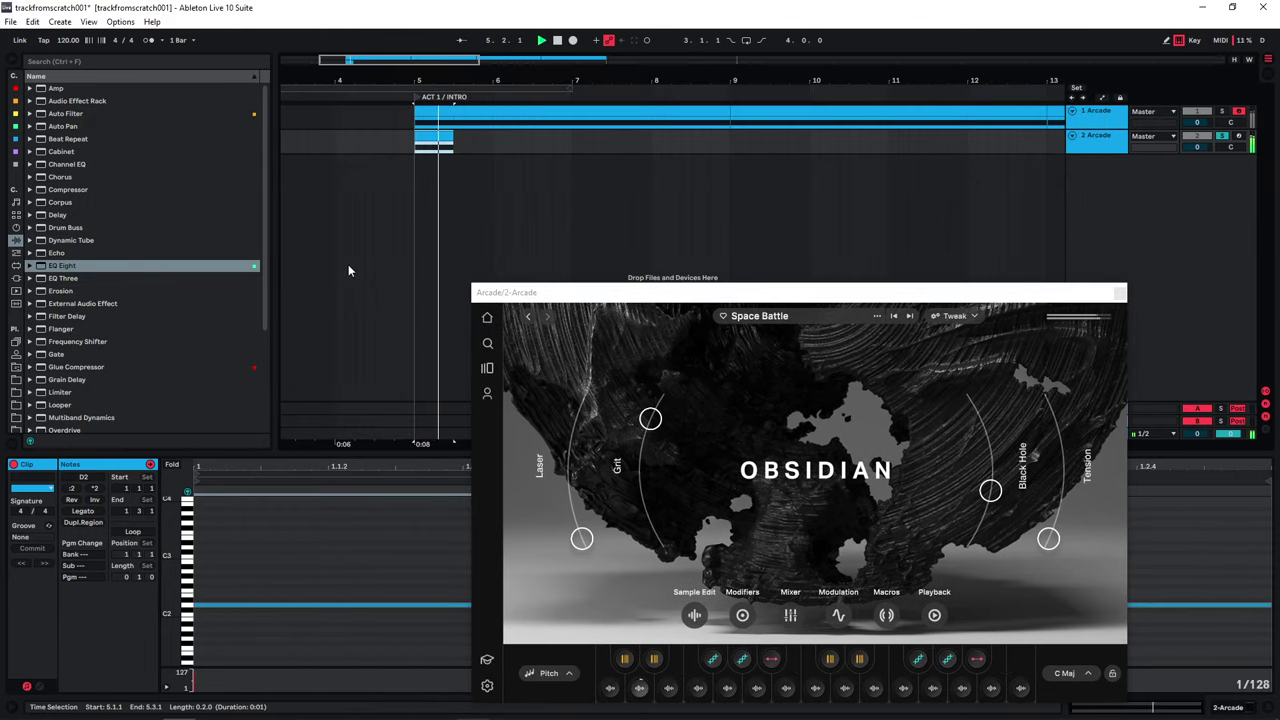
{"action": "key", "text": "space"}
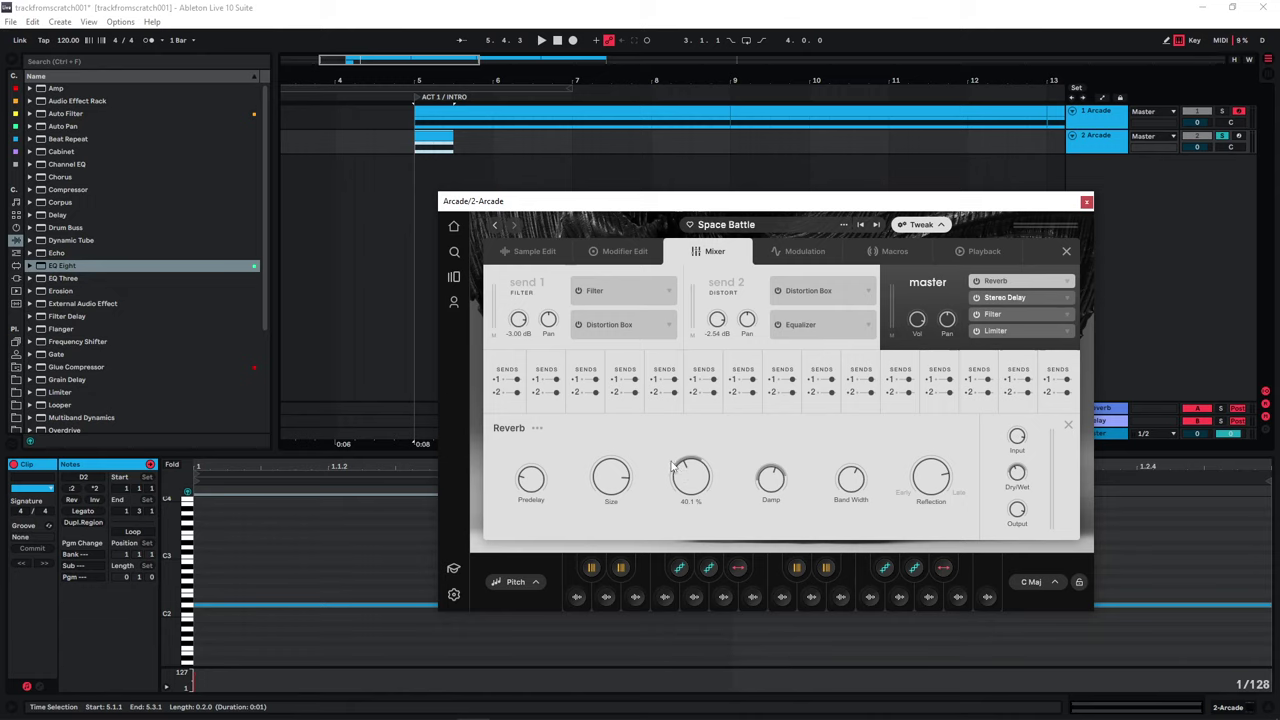
Step: Switch off the send 1 Distortion Box, inspect the send 2 Distortion Box during playback, and close the Arcade window
{"action": "left_click", "coordinate": [618, 326]}
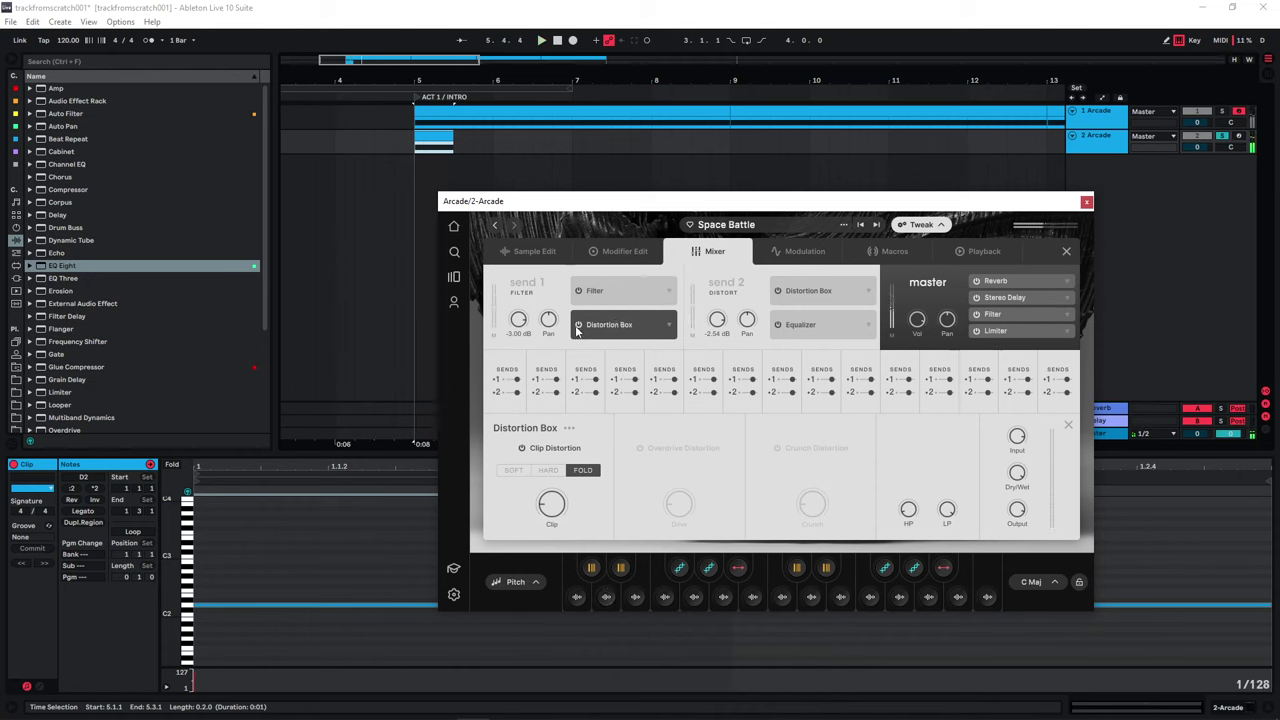
{"action": "left_click", "coordinate": [578, 325]}
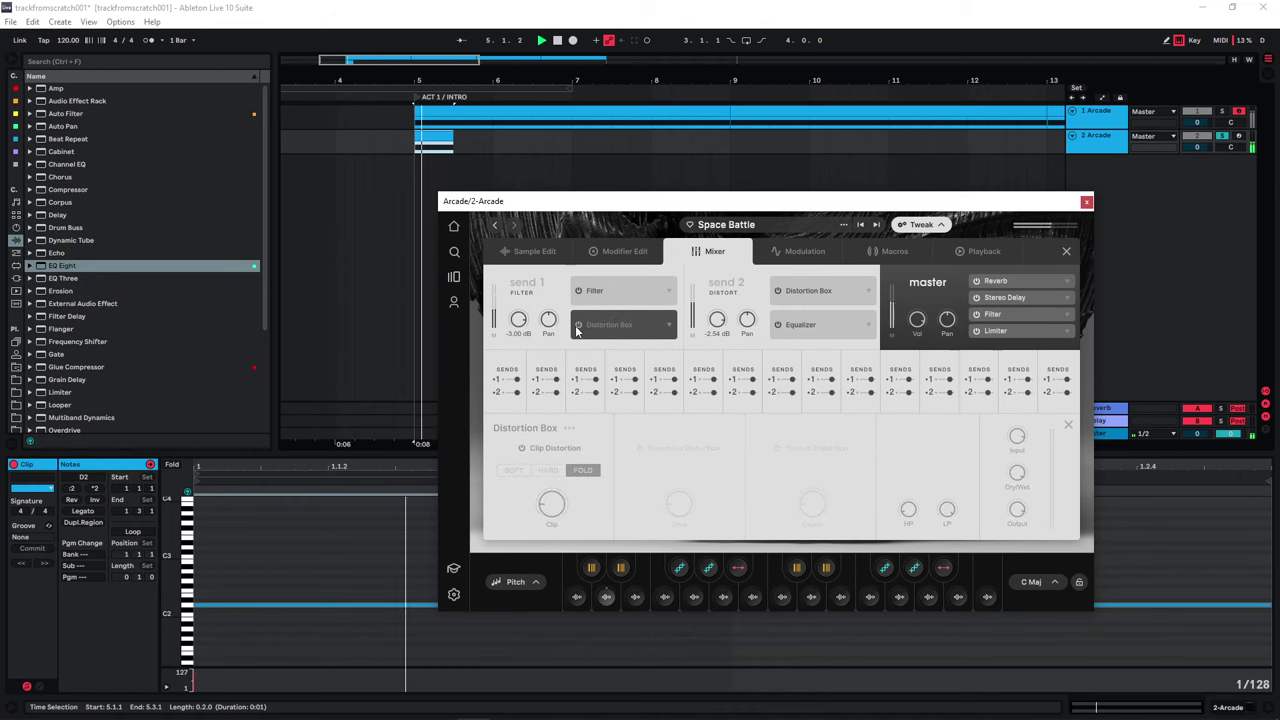
{"action": "left_click", "coordinate": [817, 291]}
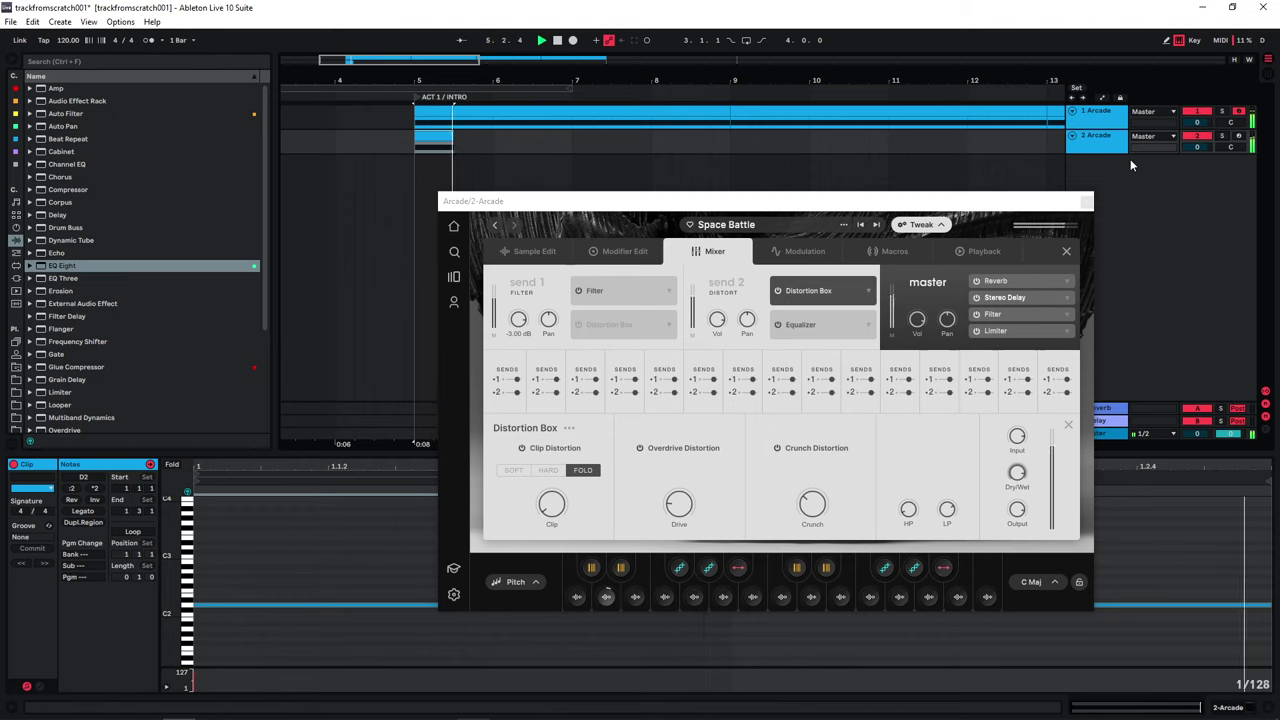
{"action": "left_click", "coordinate": [1087, 202]}
{"action": "key", "text": "space"}
Step: Duplicate the Space Battle clip's four-bar span three times so the hit repeats at bars 9, 13 and 17
{"action": "left_click_drag", "start_coordinate": [427, 64], "coordinate": [503, 80]}
{"action": "left_click_drag", "start_coordinate": [620, 149], "coordinate": [449, 153]}
{"action": "key", "text": "ctrl+d"}
{"action": "key", "text": "ctrl+d"}
{"action": "key", "text": "ctrl+d"}
{"action": "left_click_drag", "start_coordinate": [596, 75], "coordinate": [622, 56]}
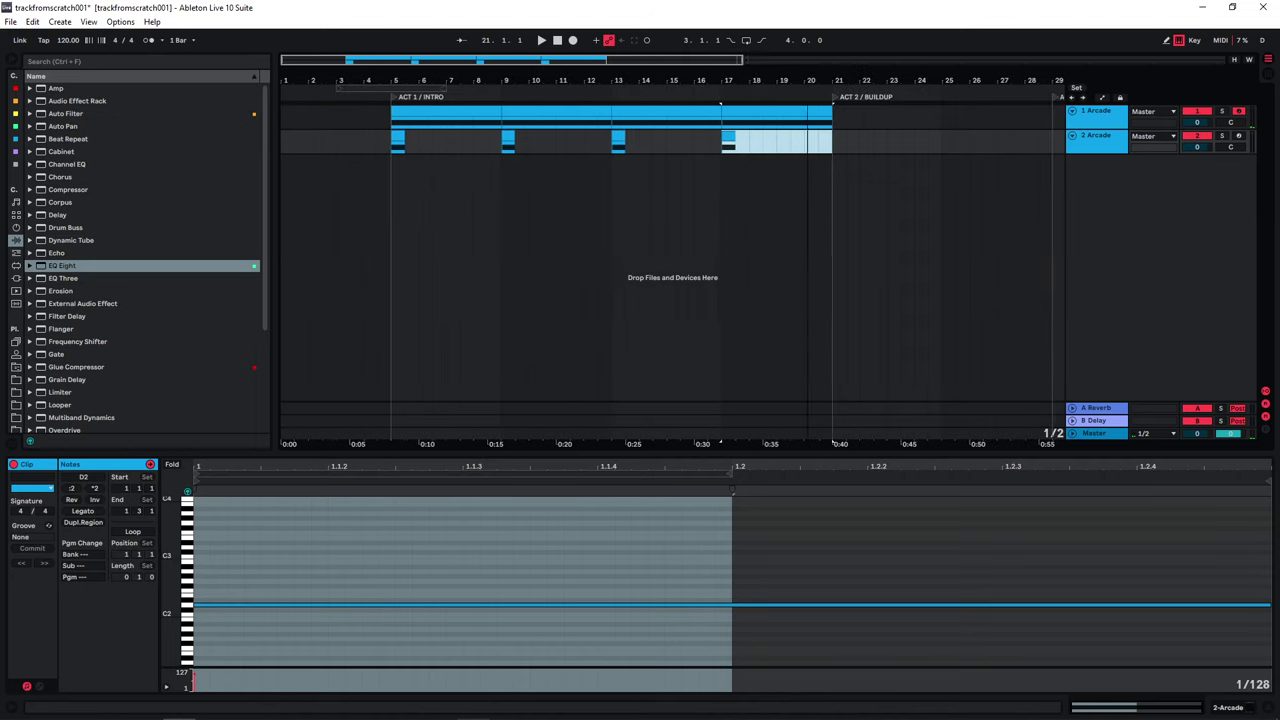
Step: Duplicate the second Arcade track, delete the copy's hits at bars 9, 13 and 17, and extend its first clip to bar 21
{"action": "left_click", "coordinate": [529, 171]}
{"action": "key", "text": "ctrl+d"}
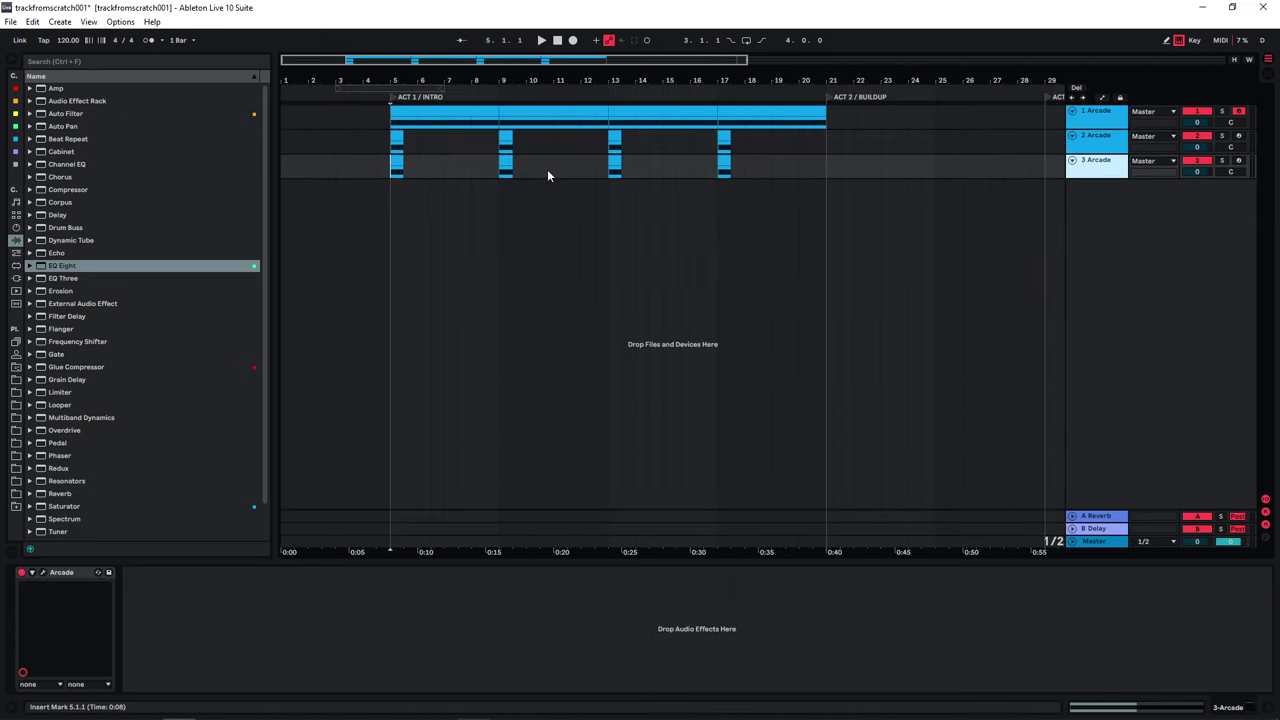
{"action": "left_click_drag", "start_coordinate": [757, 168], "coordinate": [499, 165]}
{"action": "key", "text": "Delete"}
{"action": "left_click", "coordinate": [398, 158]}
{"action": "left_click_drag", "start_coordinate": [403, 160], "coordinate": [829, 162]}
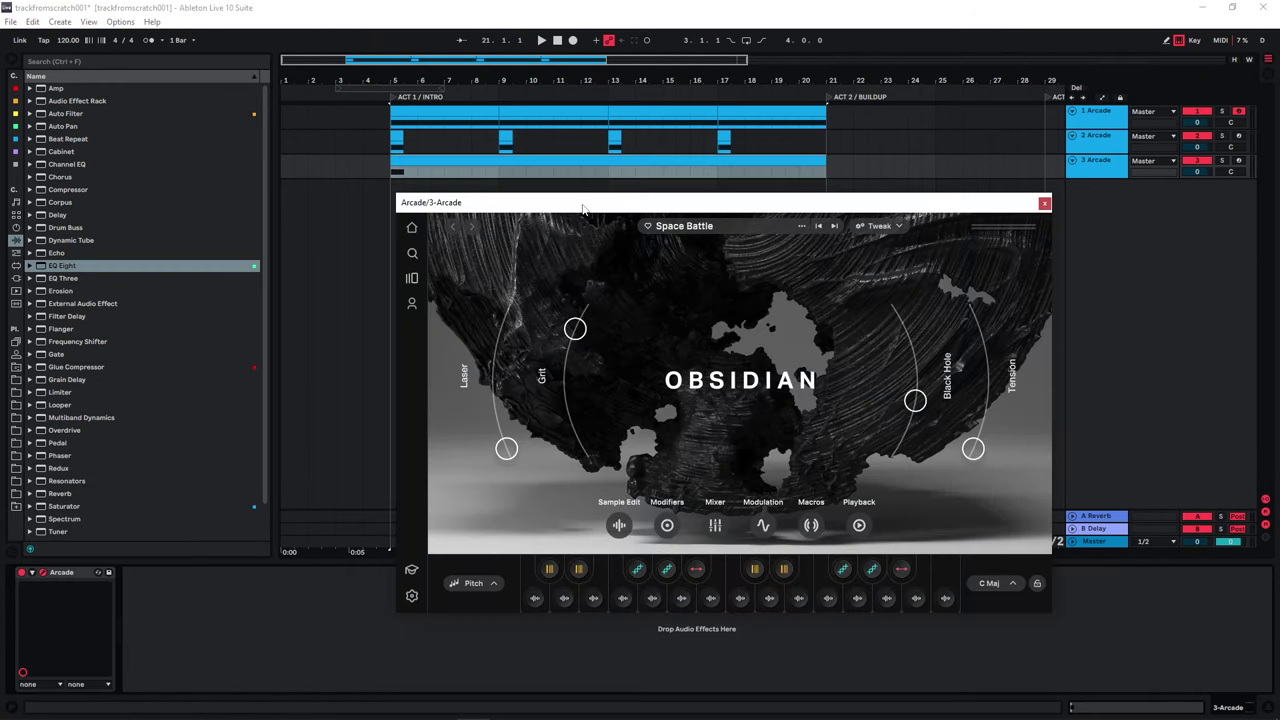
Step: Browse the Overture line's Violin samples for the third Arcade track and preview the Other Worldly Long CS Ostinato and Exalted Spiccato Motor samples
{"action": "left_click", "coordinate": [411, 278]}
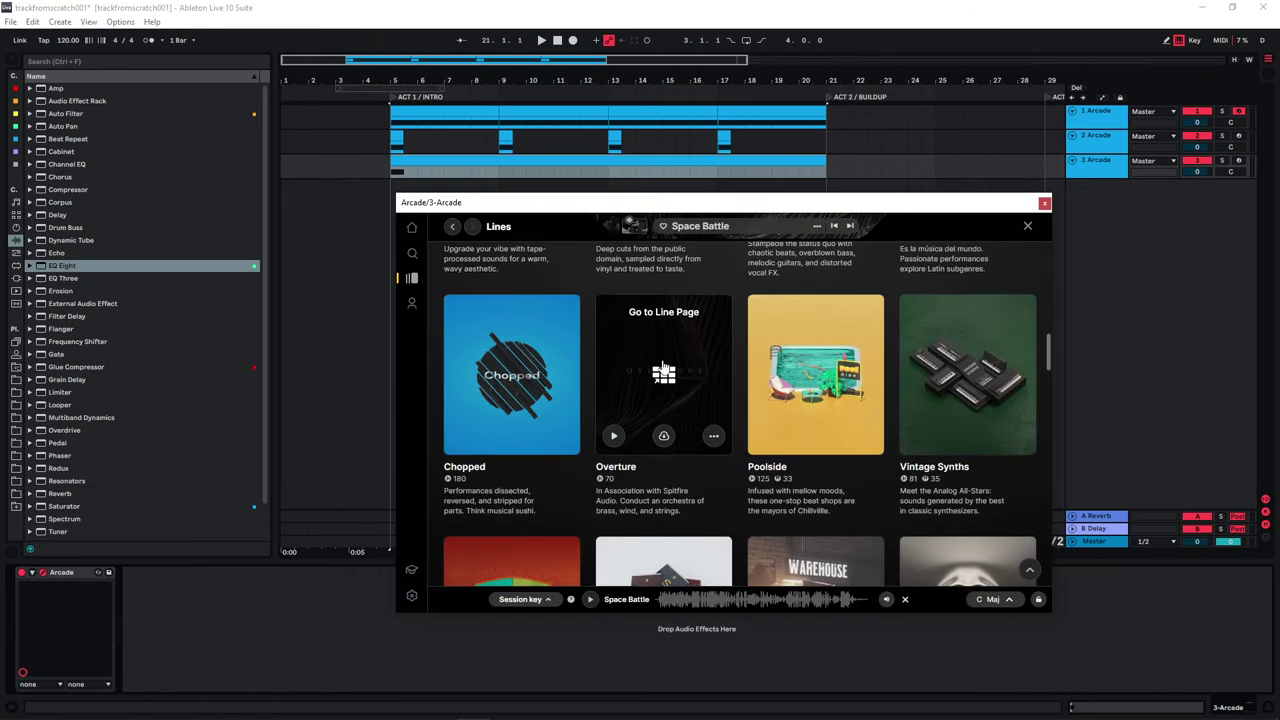
{"action": "left_click", "coordinate": [663, 344]}
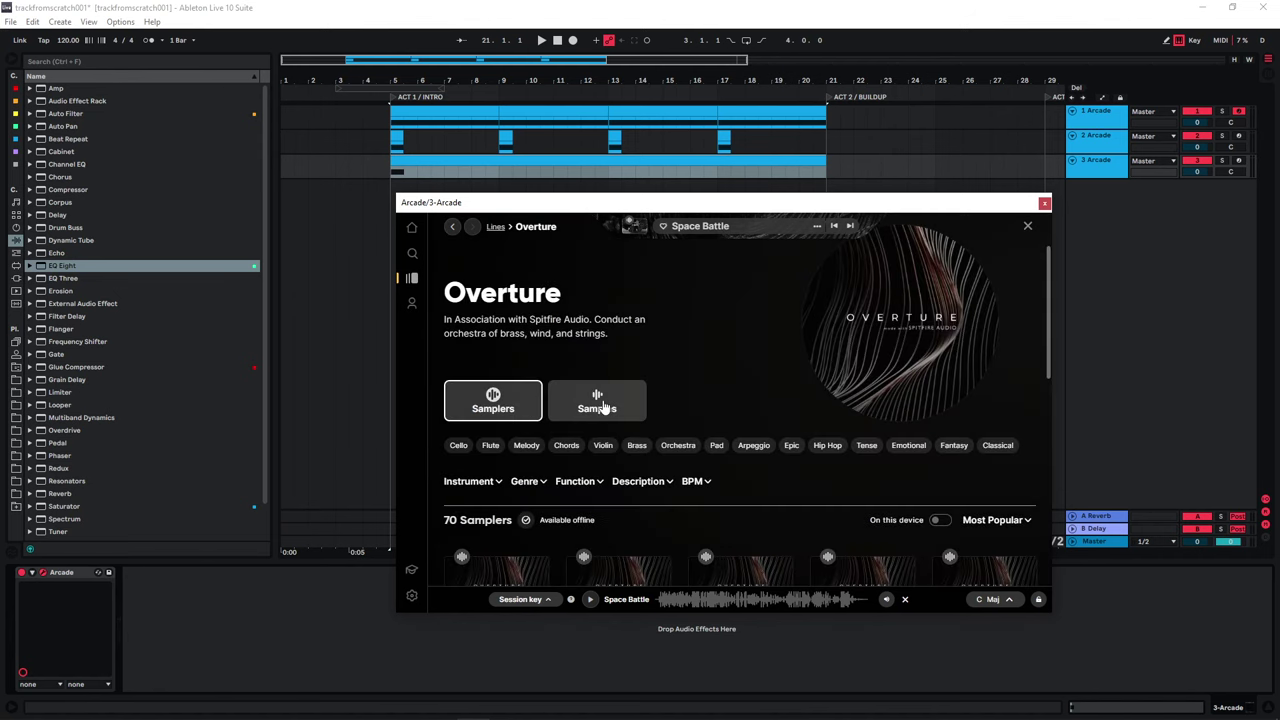
{"action": "left_click", "coordinate": [603, 406]}
{"action": "scroll", "coordinate": [695, 395], "scroll_direction": "down", "scroll_amount": 3}
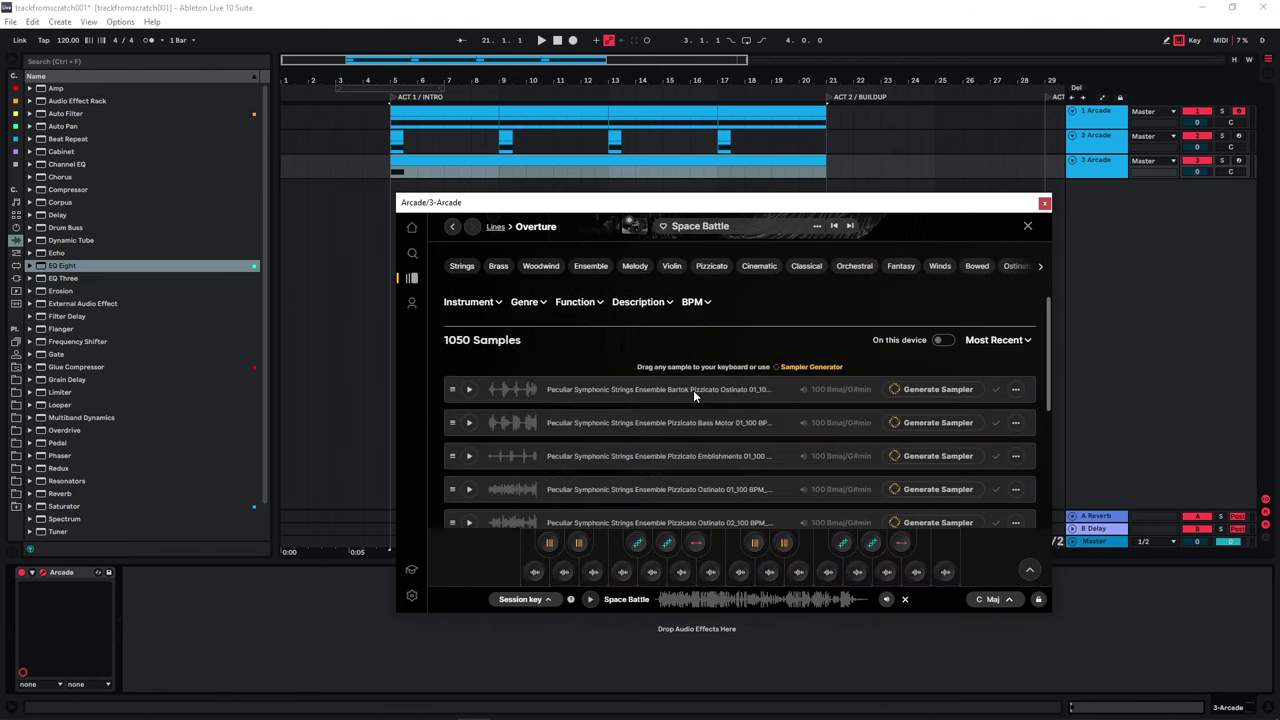
{"action": "left_click", "coordinate": [671, 265]}
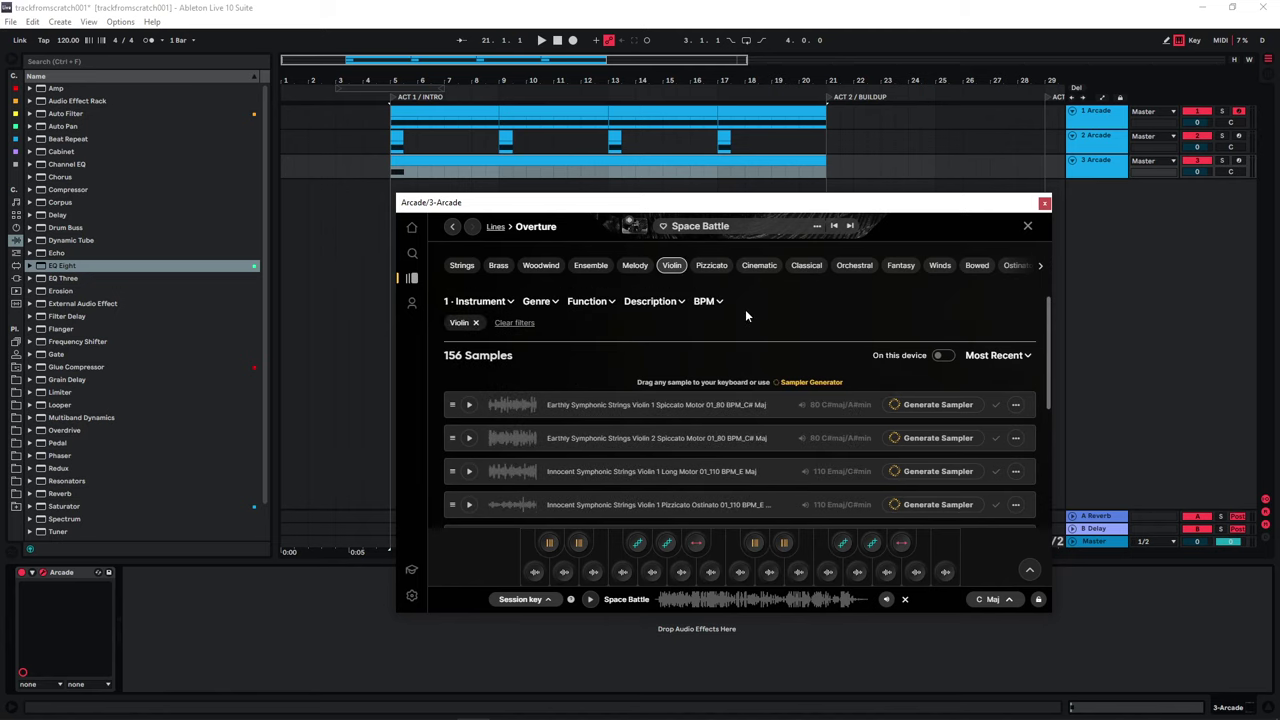
{"action": "scroll", "coordinate": [591, 429], "scroll_direction": "down", "scroll_amount": 6}
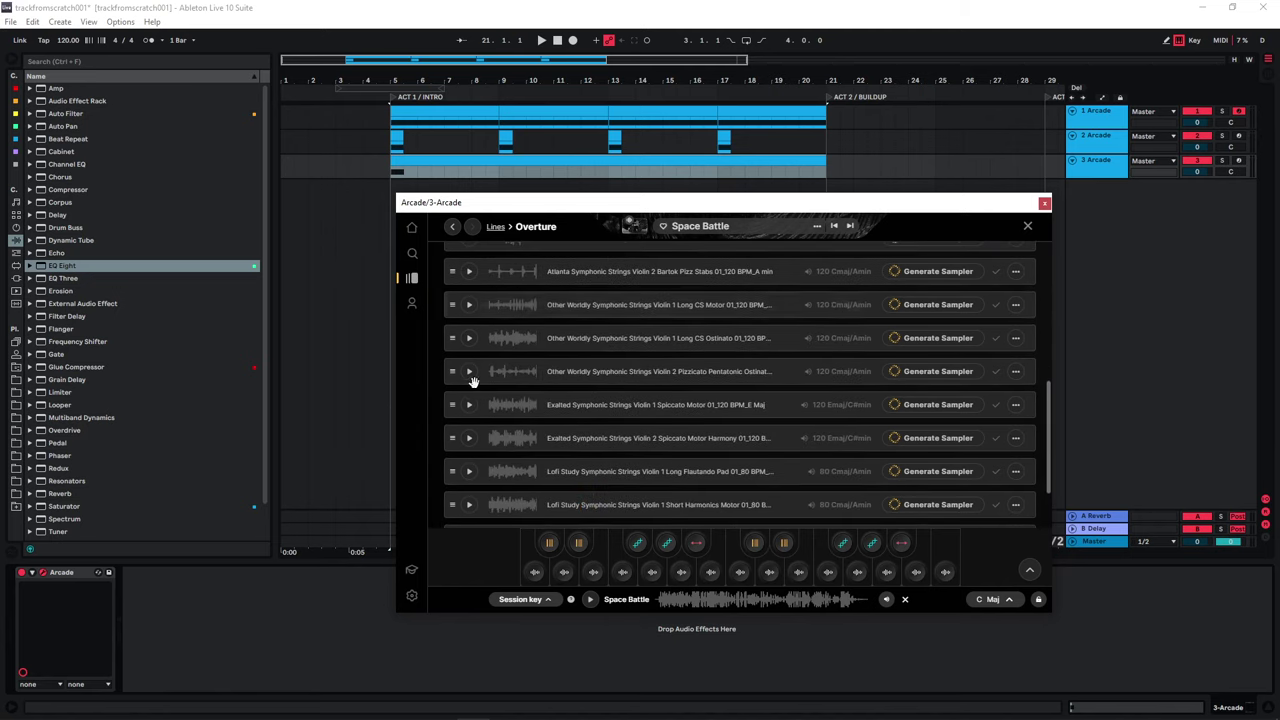
{"action": "left_click", "coordinate": [469, 339]}
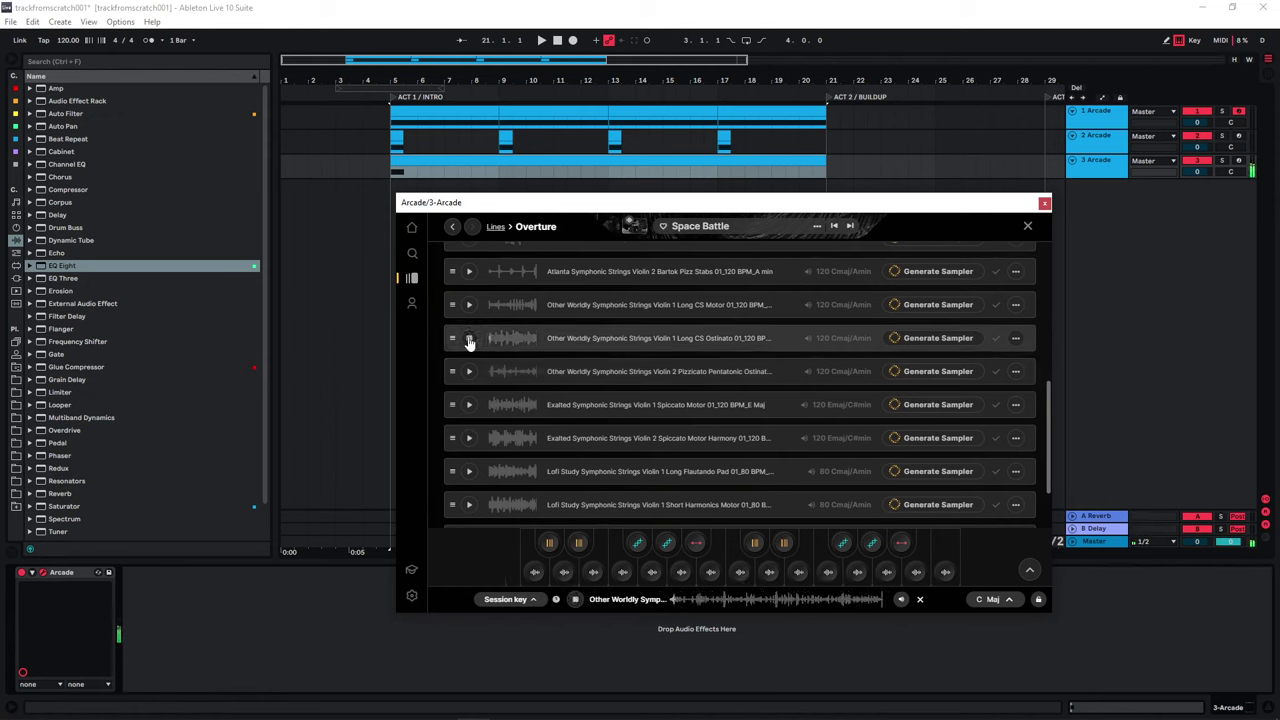
{"action": "left_click", "coordinate": [470, 405]}
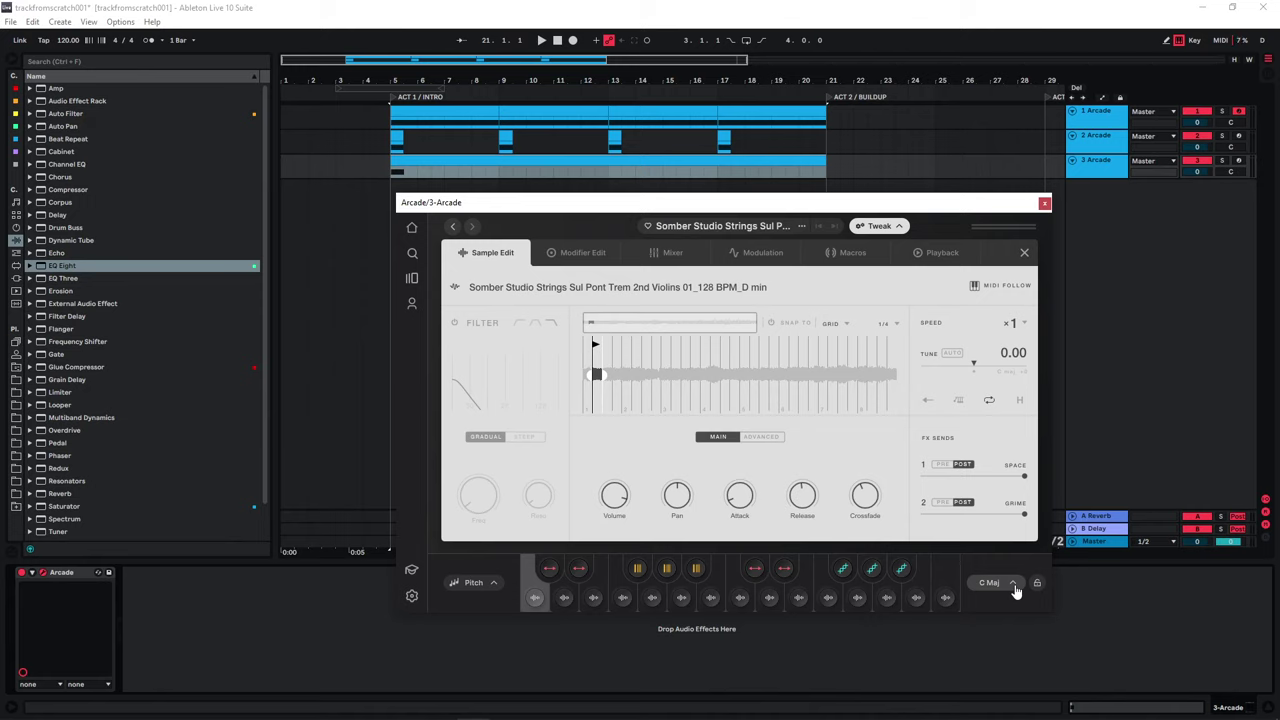
Step: Set Arcade's session key to F# Maj, and give the Somber Studio Strings sample a -24.00 tuning and a longer playback region
{"action": "left_click", "coordinate": [1012, 583]}
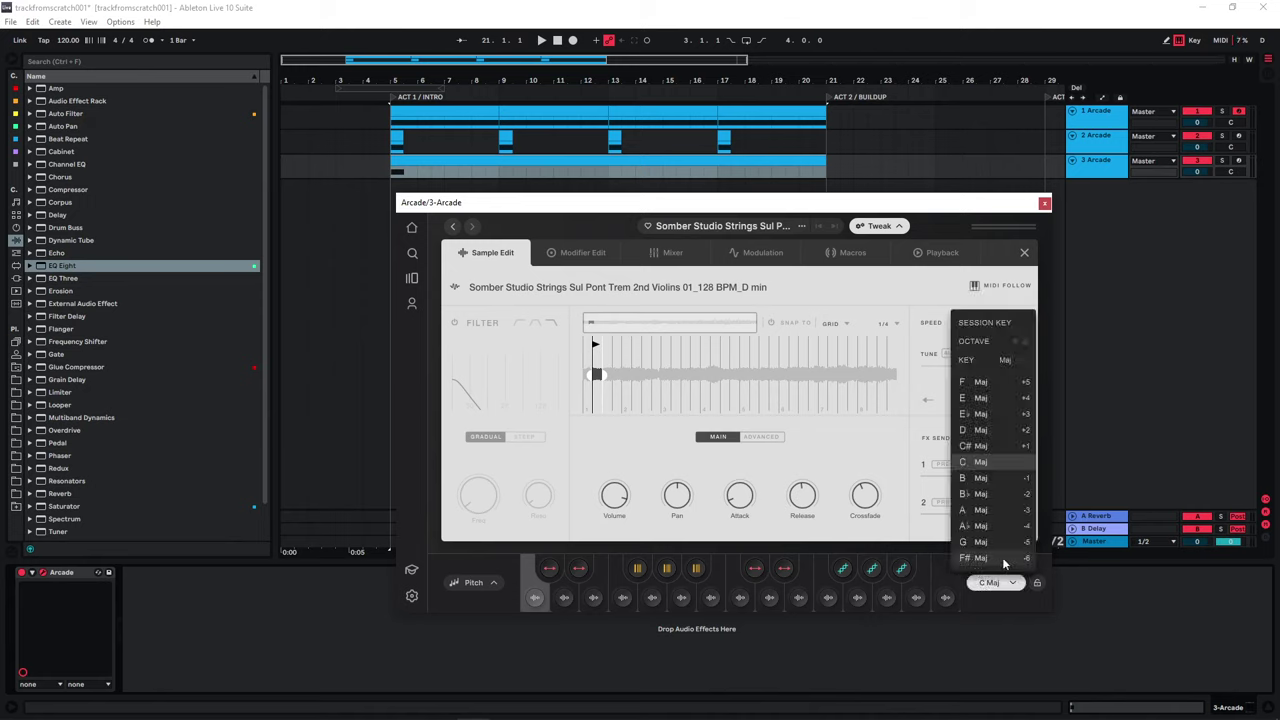
{"action": "left_click", "coordinate": [1002, 557]}
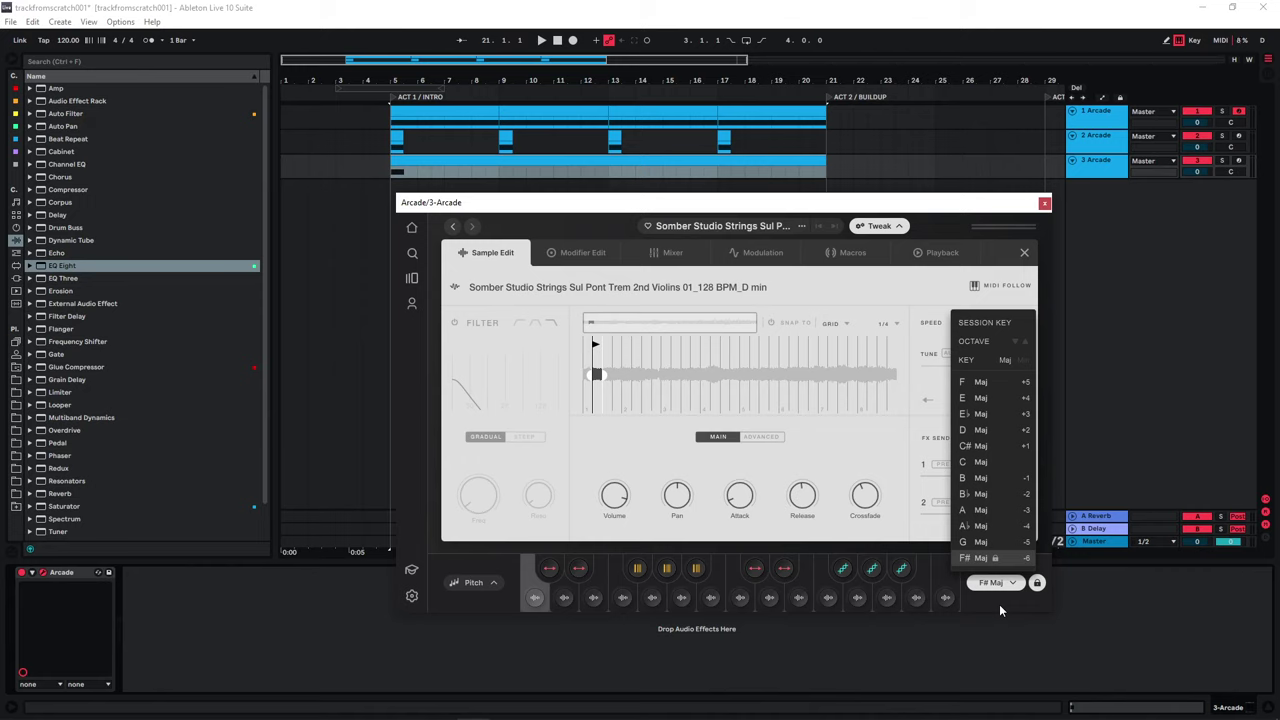
{"action": "left_click", "coordinate": [998, 603]}
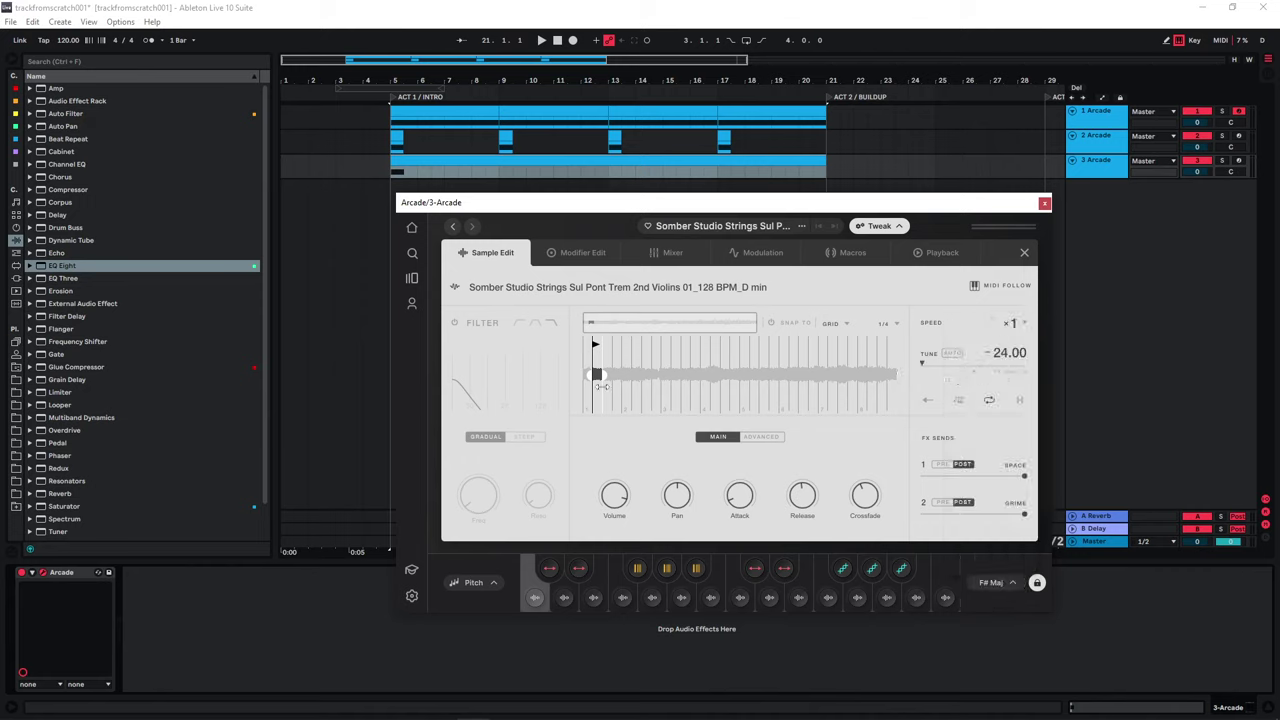
{"action": "left_click_drag", "start_coordinate": [601, 385], "coordinate": [644, 393]}
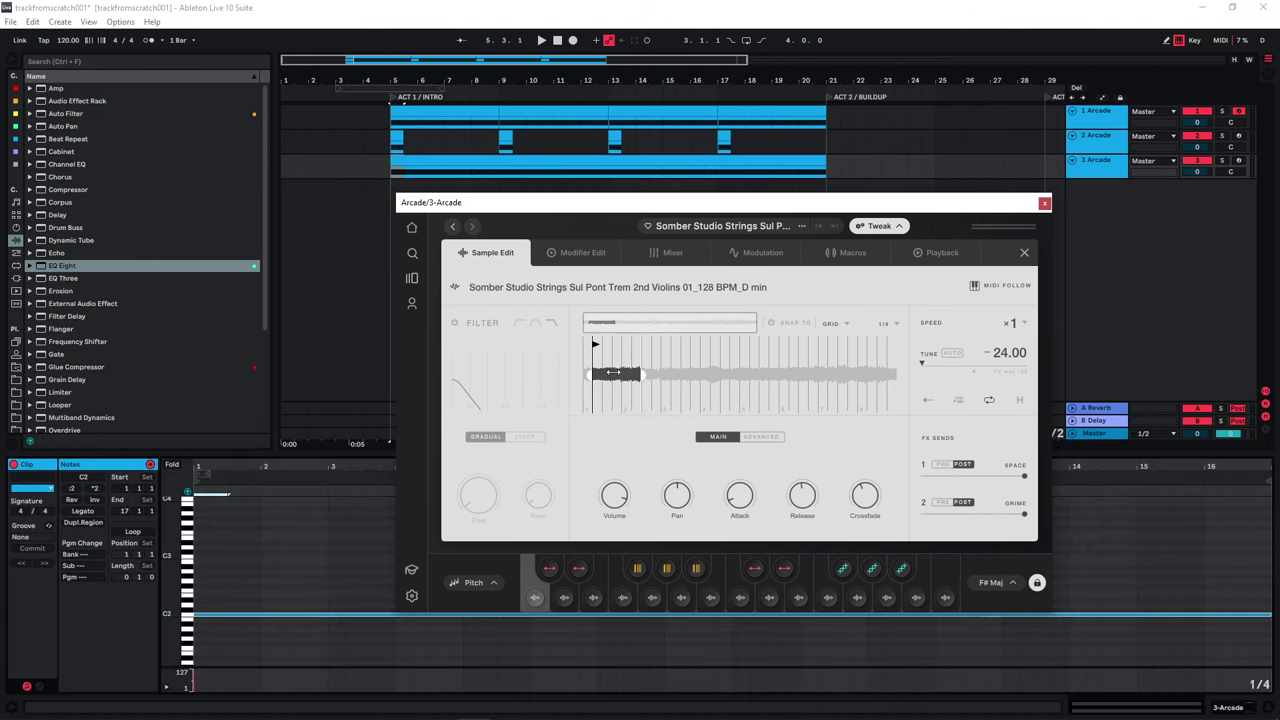
Step: Set the strings sampler's master Filter to low pass with its frequency at about 63 Hz
{"action": "left_click", "coordinate": [673, 252]}
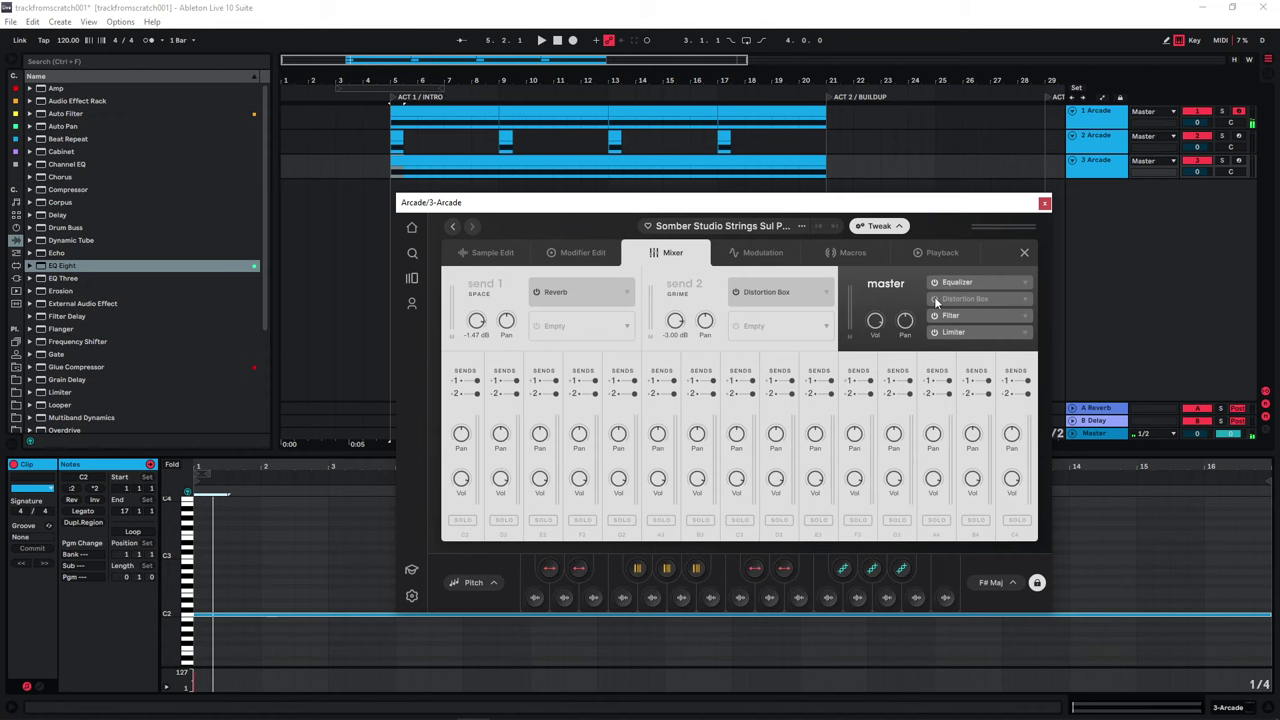
{"action": "key", "text": "space"}
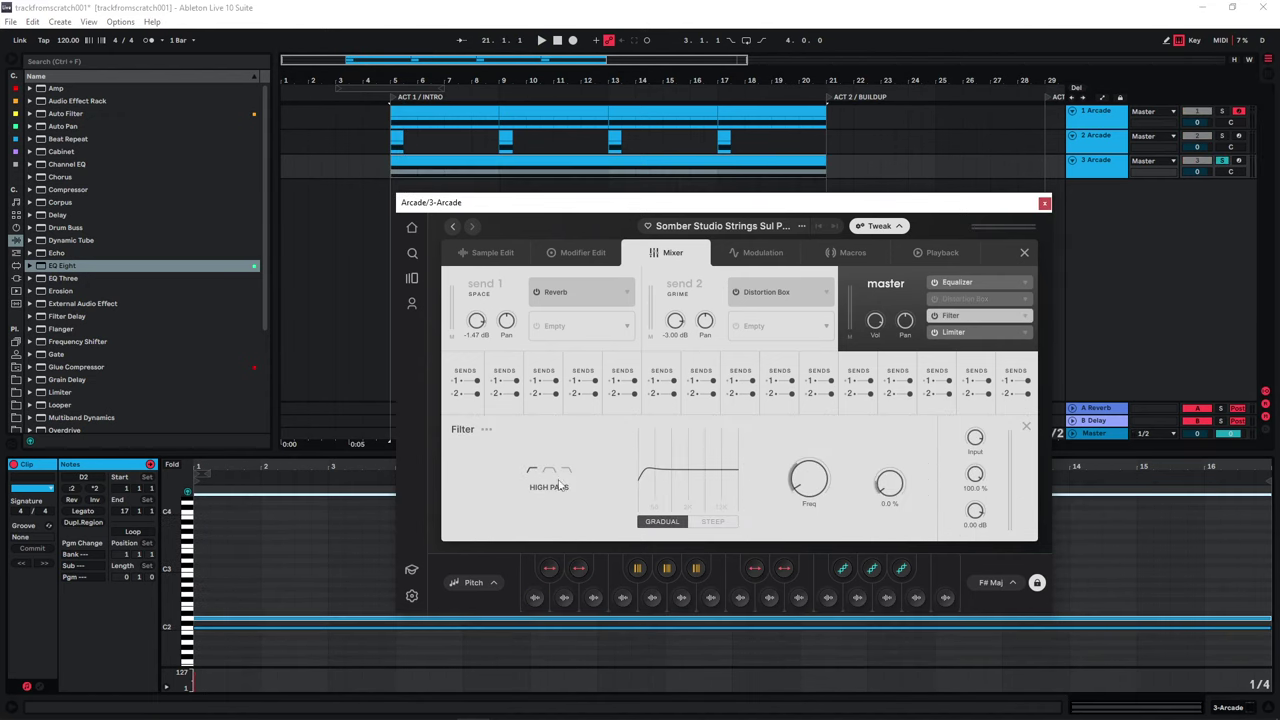
{"action": "left_click", "coordinate": [567, 472]}
{"action": "left_click_drag", "start_coordinate": [808, 480], "coordinate": [806, 433]}
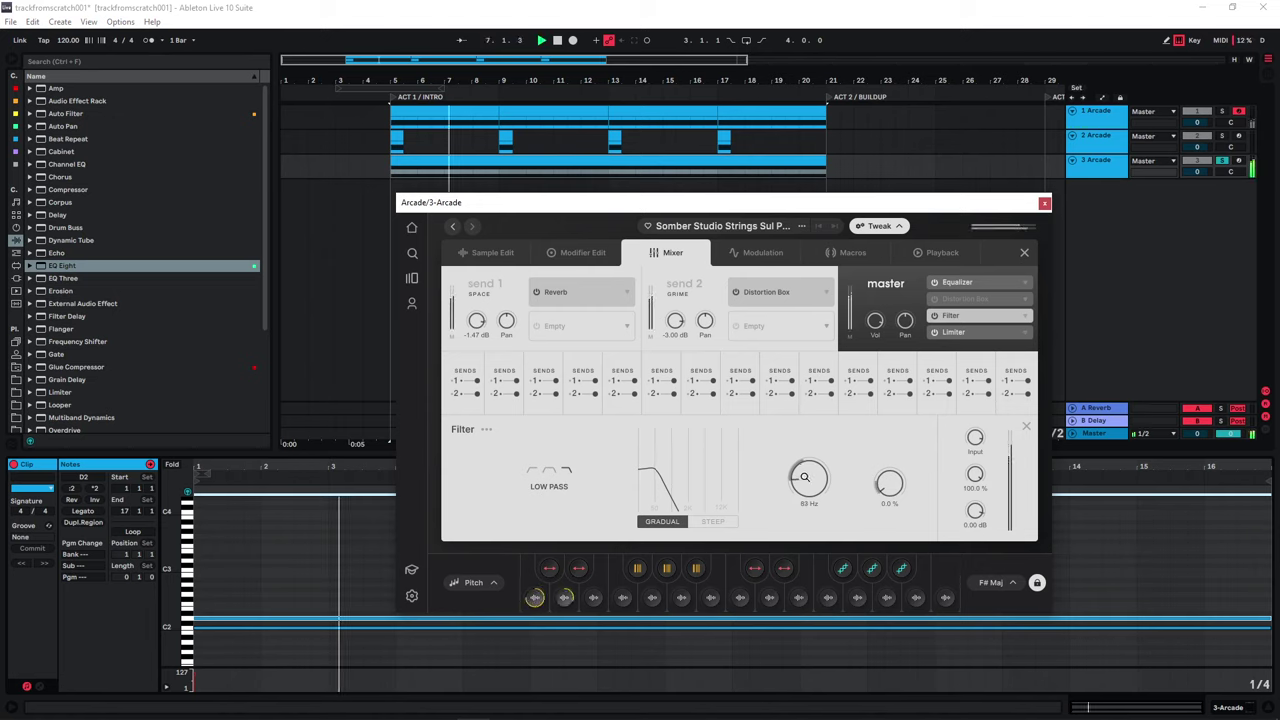
Step: Replace the strings sampler's master Distortion Box with a Reverb, then unsolo the third Arcade track and play the intro with all tracks
{"action": "left_click", "coordinate": [1024, 298]}
{"action": "left_click", "coordinate": [1098, 550]}
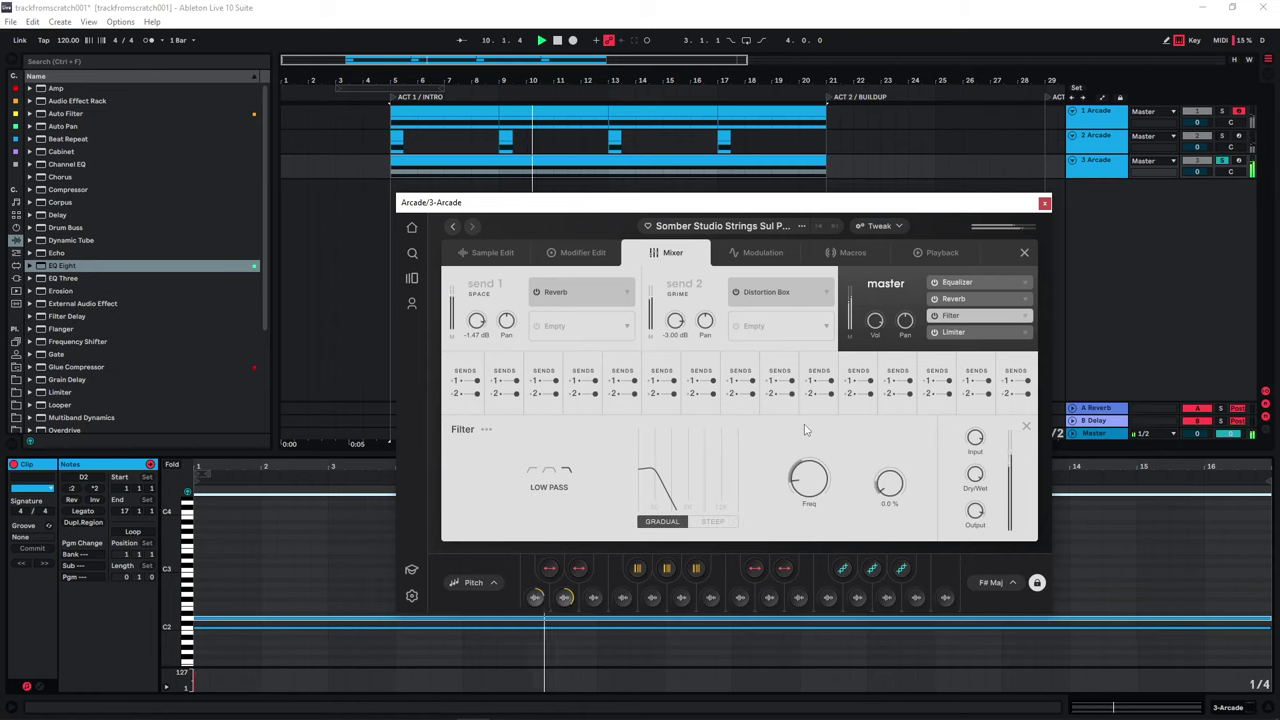
{"action": "key", "text": "space"}
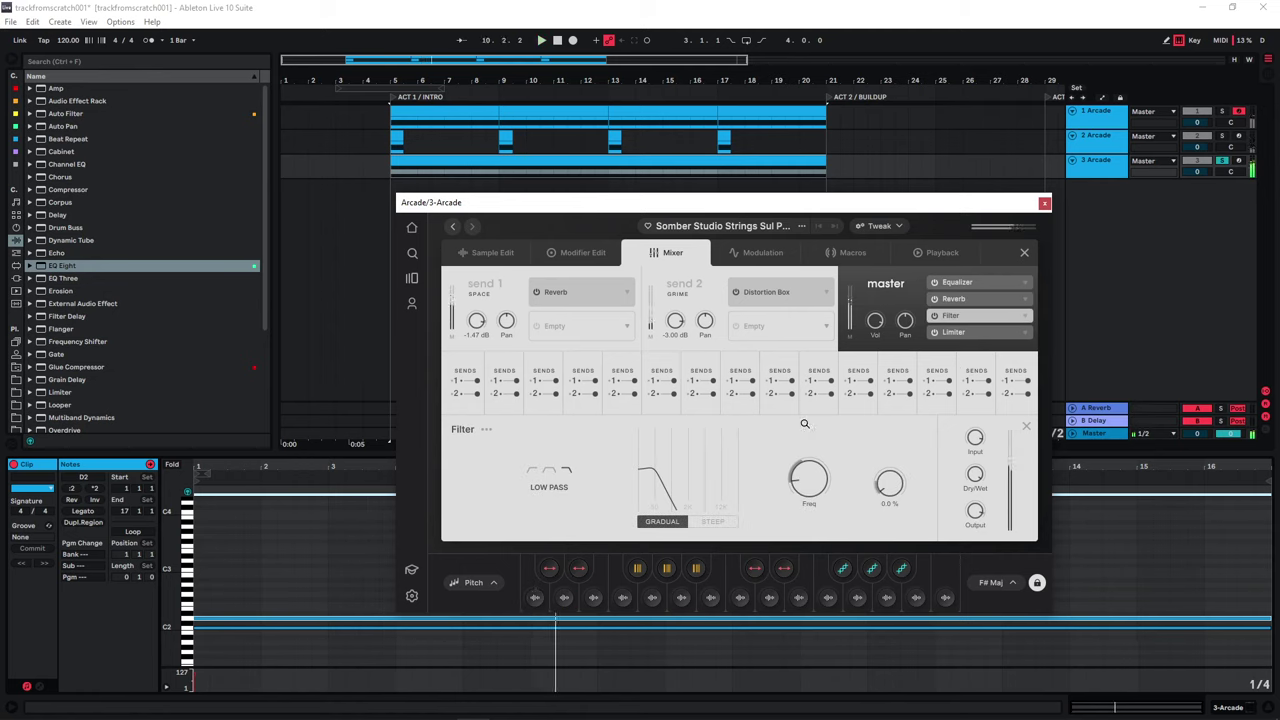
{"action": "left_click", "coordinate": [1221, 162]}
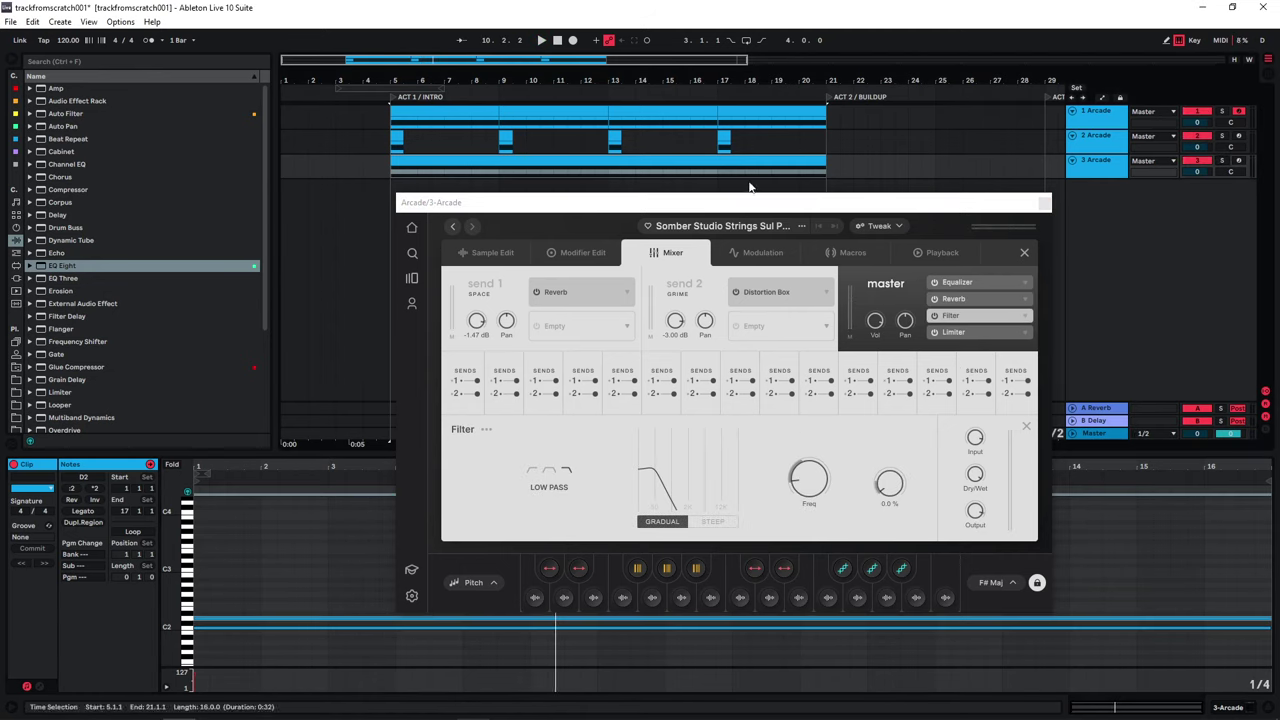
{"action": "key", "text": "space"}
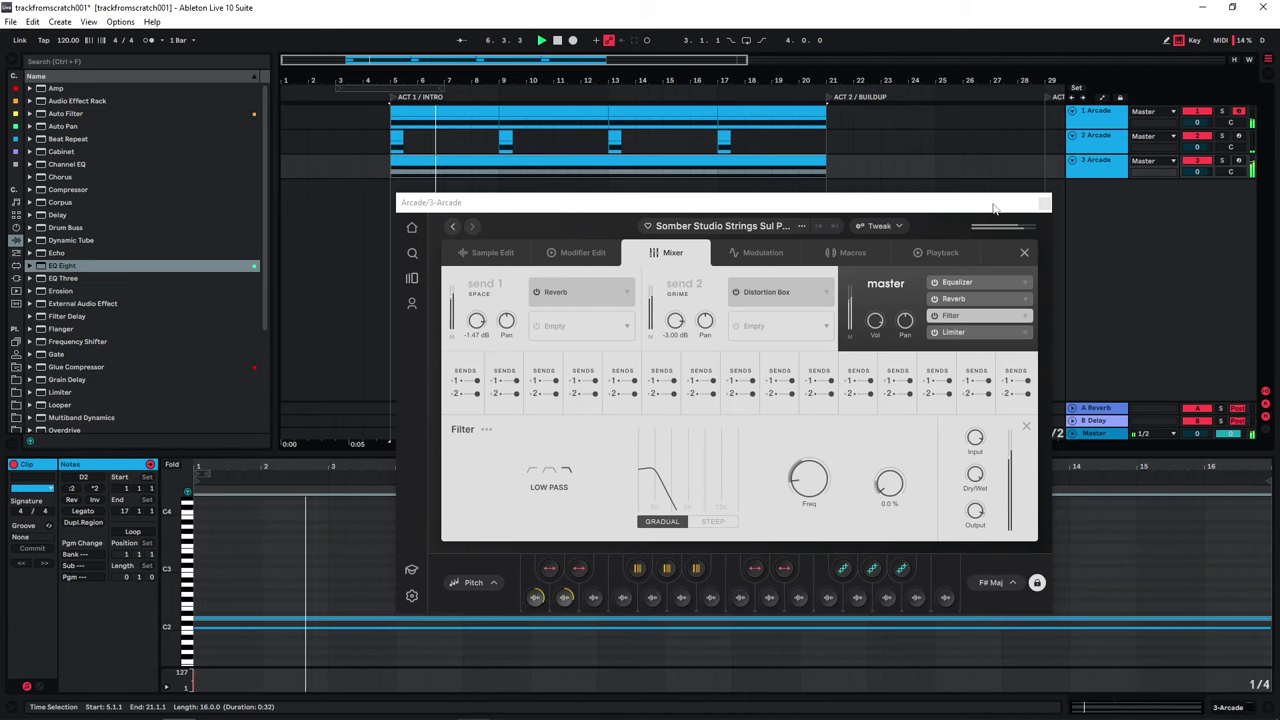
Step: Duplicate the third Arcade track and trim the copy's clip to span bars 9 to 21
{"action": "left_click", "coordinate": [1087, 170]}
{"action": "key", "text": "ctrl+d"}
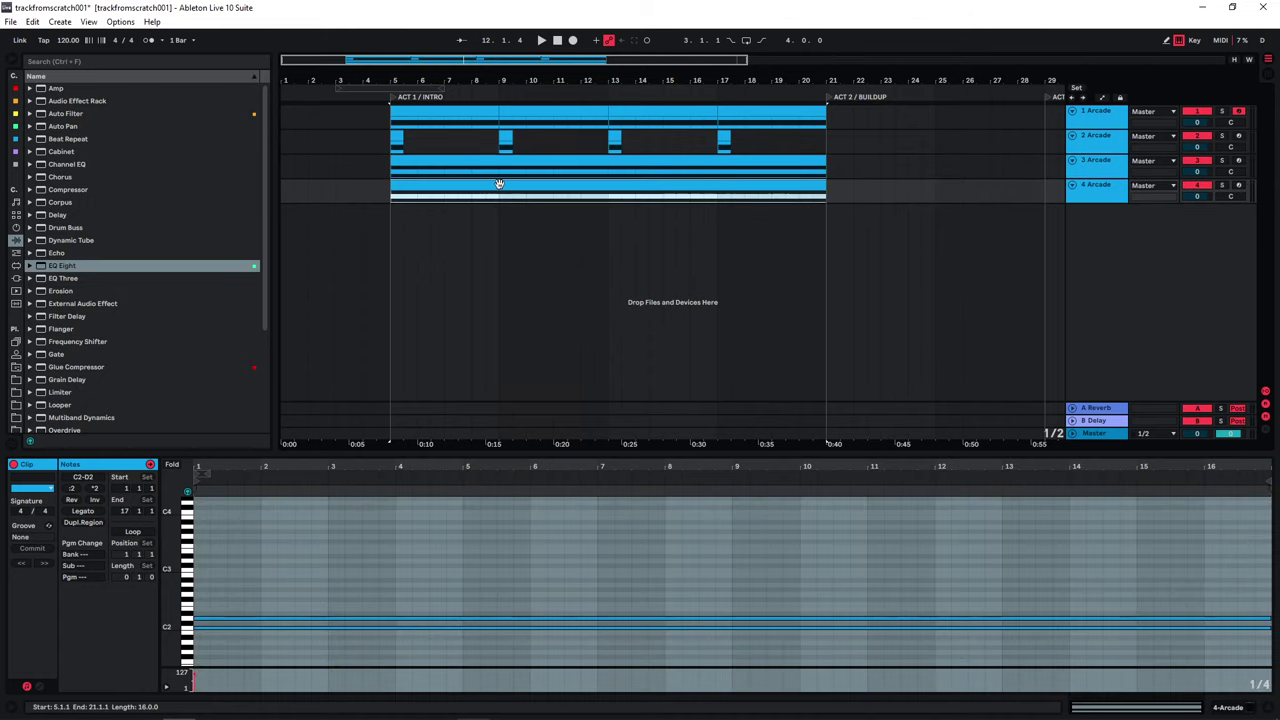
{"action": "left_click_drag", "start_coordinate": [500, 186], "coordinate": [609, 191]}
{"action": "left_click_drag", "start_coordinate": [920, 181], "coordinate": [811, 181]}
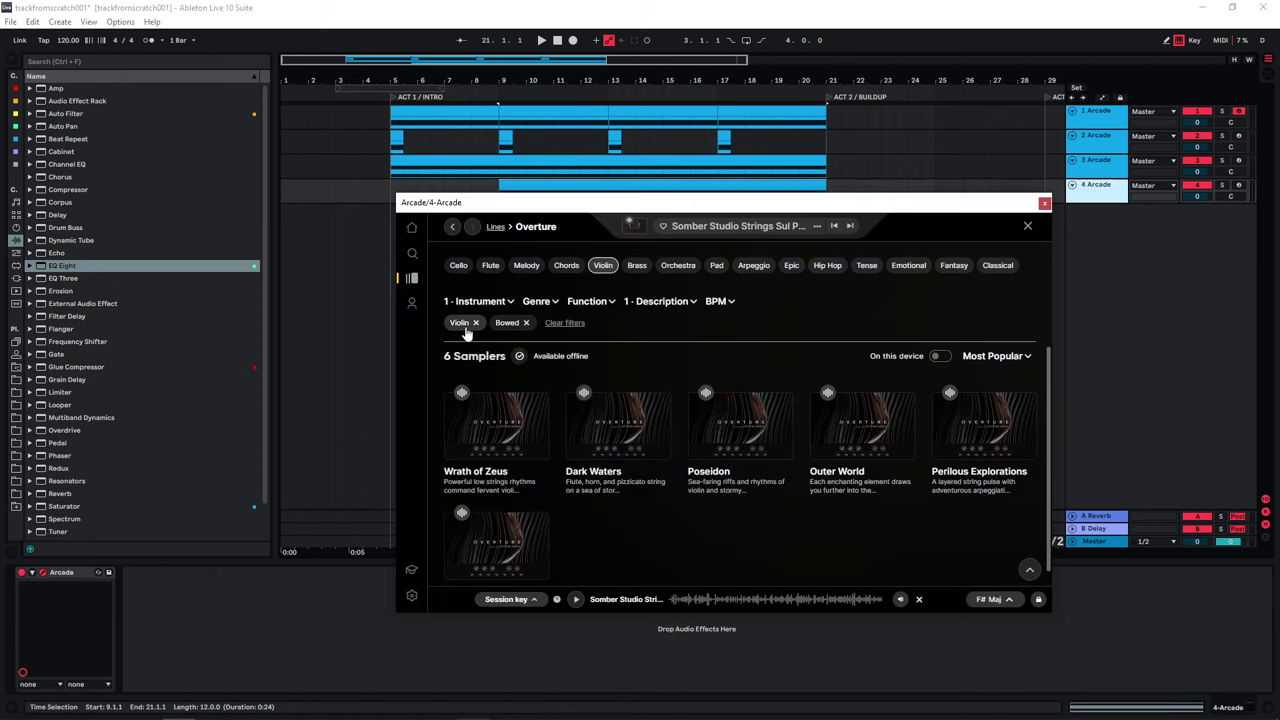
Step: Preview Overture's Dark Waters sampler, load it on the fourth Arcade track, and audition it with the clip's notes shown
{"action": "left_click", "coordinate": [577, 446]}
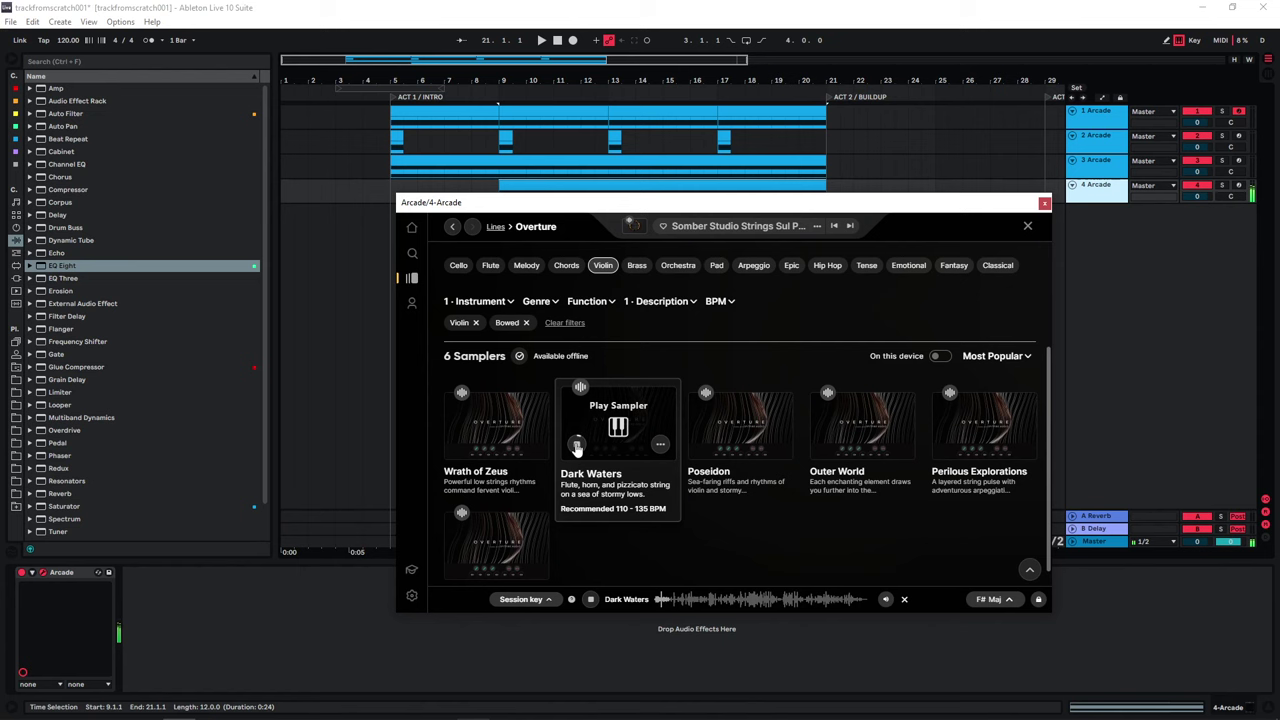
{"action": "left_click", "coordinate": [581, 392]}
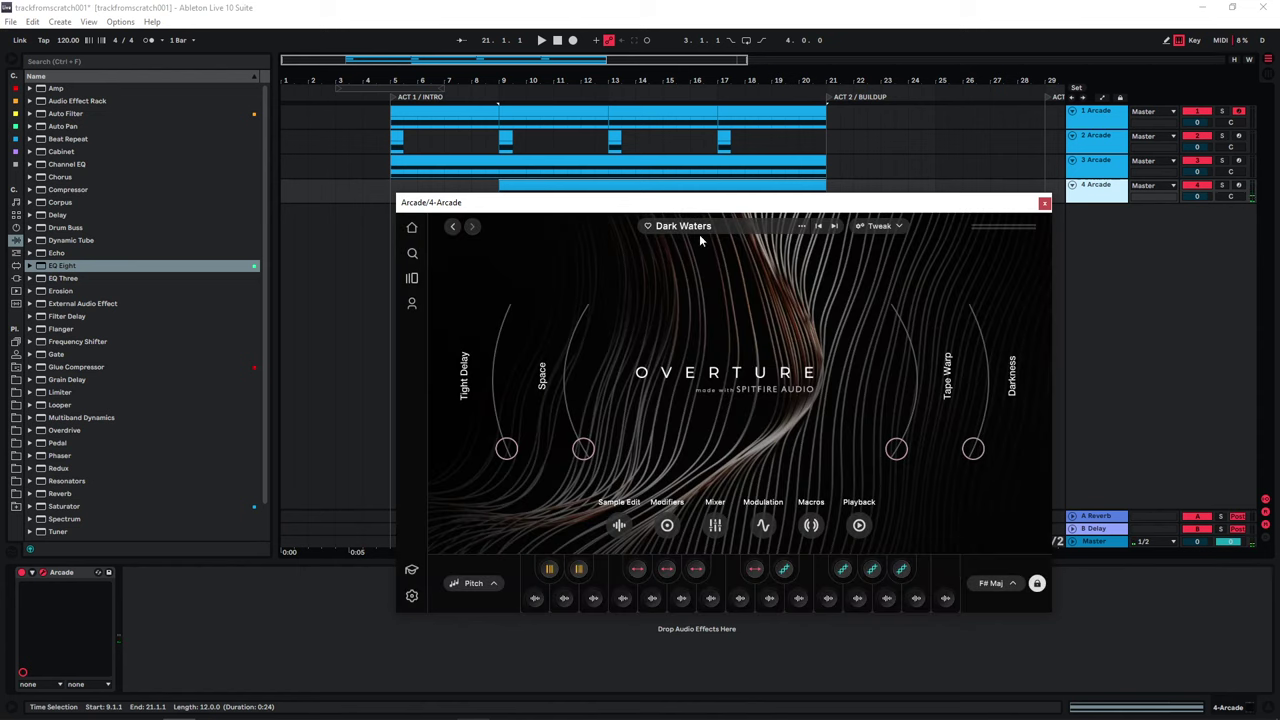
{"action": "left_click_drag", "start_coordinate": [688, 206], "coordinate": [660, 298]}
{"action": "key", "text": "shift+Tab"}
{"action": "key", "text": "space"}
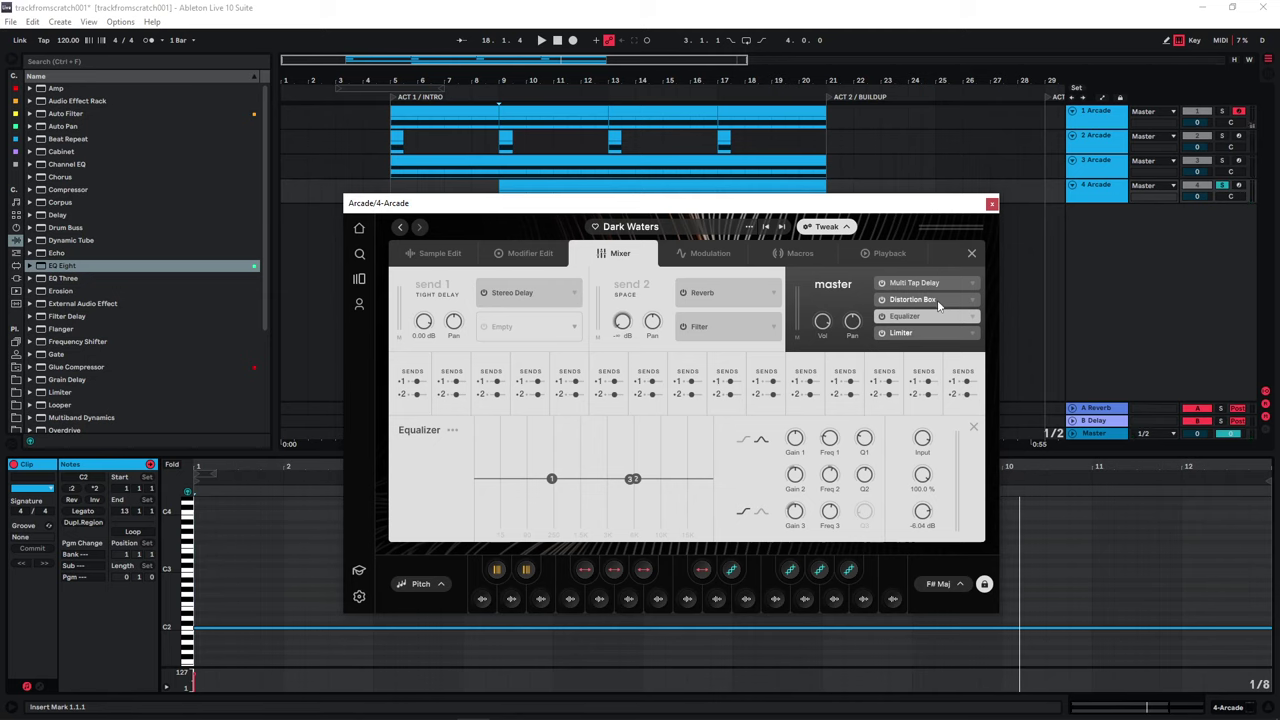
Step: Replace the Distortion Box in the Dark Waters master effects with a Reverb and play the track back
{"action": "left_click", "coordinate": [938, 300]}
{"action": "left_click", "coordinate": [1063, 548]}
{"action": "key", "text": "space"}
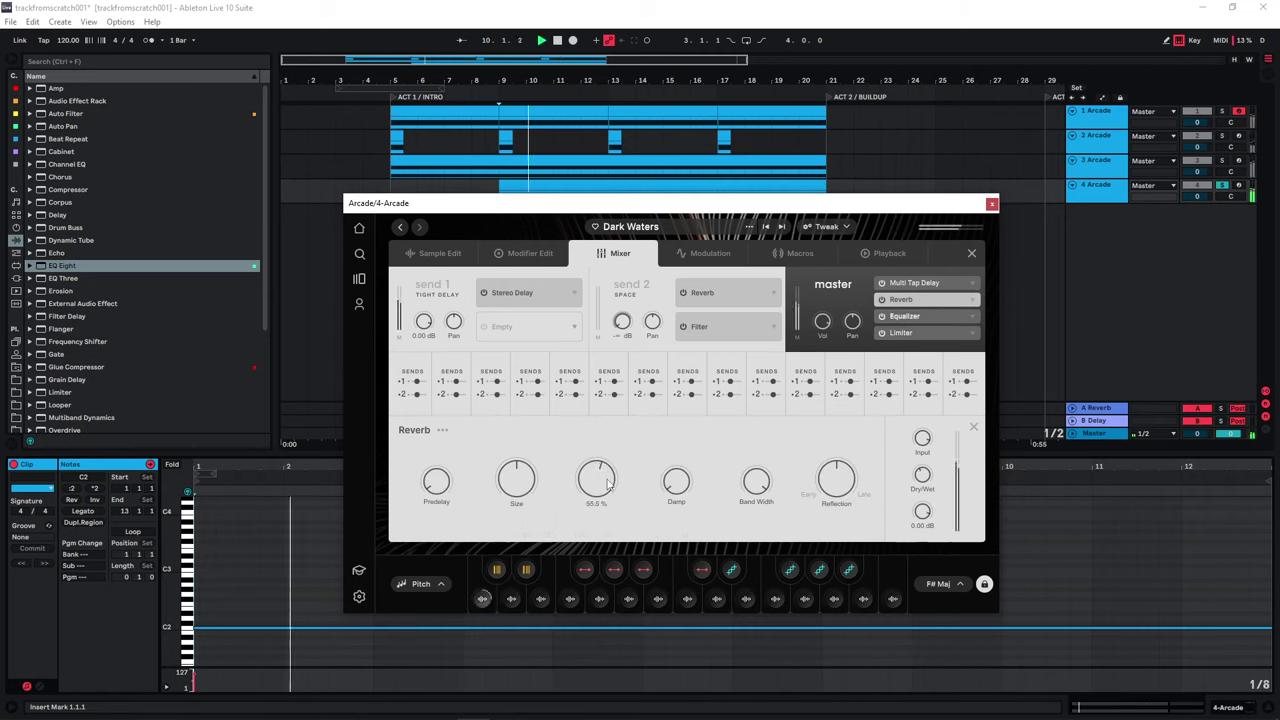
Step: Lower the low-pass filter frequency on the first key's Distorted Bass Pad sample, and close the Arcade window after auditioning
{"action": "left_click", "coordinate": [476, 585]}
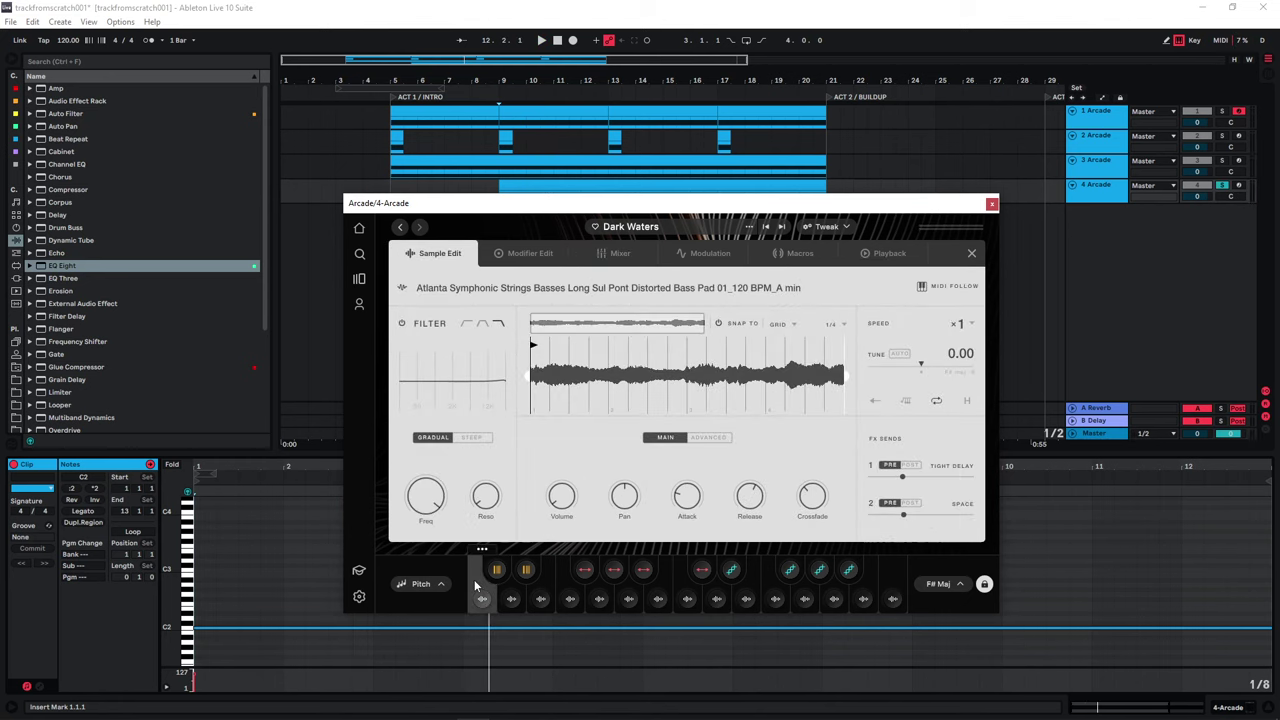
{"action": "mouse_move", "coordinate": [425, 505]}
{"action": "left_click_drag", "start_coordinate": [422, 512], "coordinate": [424, 567]}
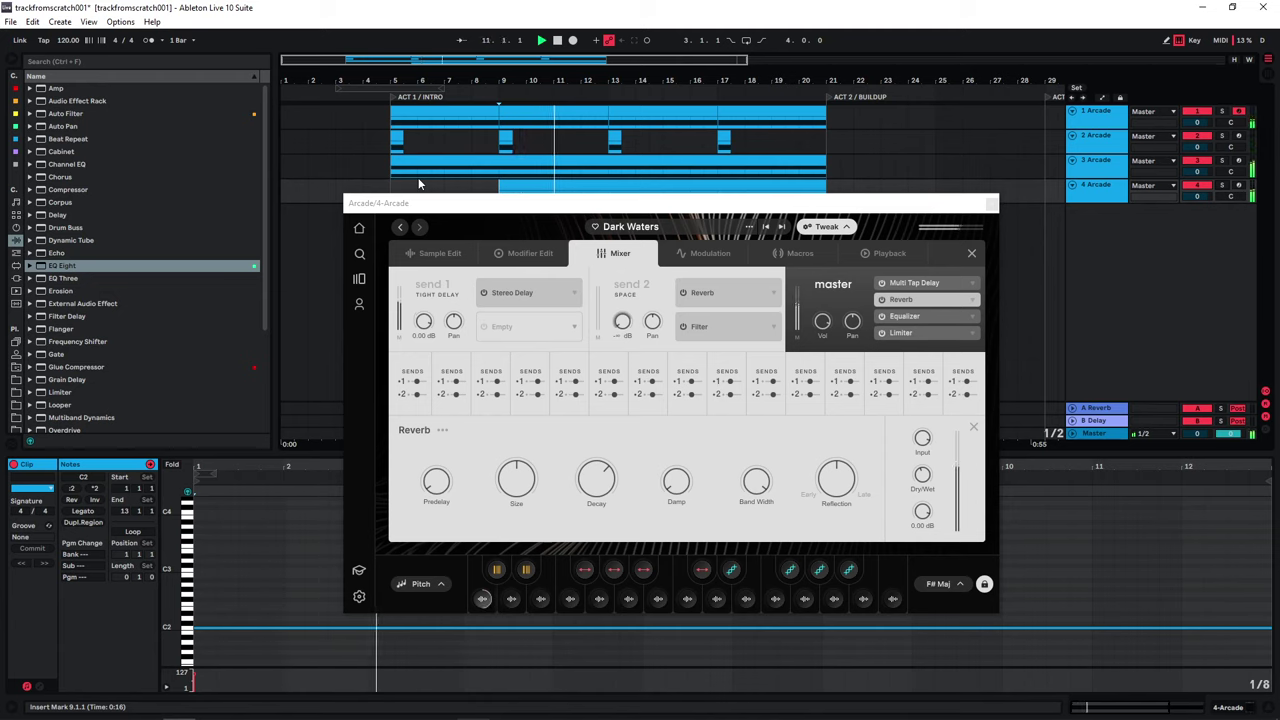
{"action": "left_click", "coordinate": [991, 205]}
Step: Copy the first Arcade track's clip from bars 17 to 21 onto a fifth Arcade track below the fourth
{"action": "left_click", "coordinate": [1093, 198]}
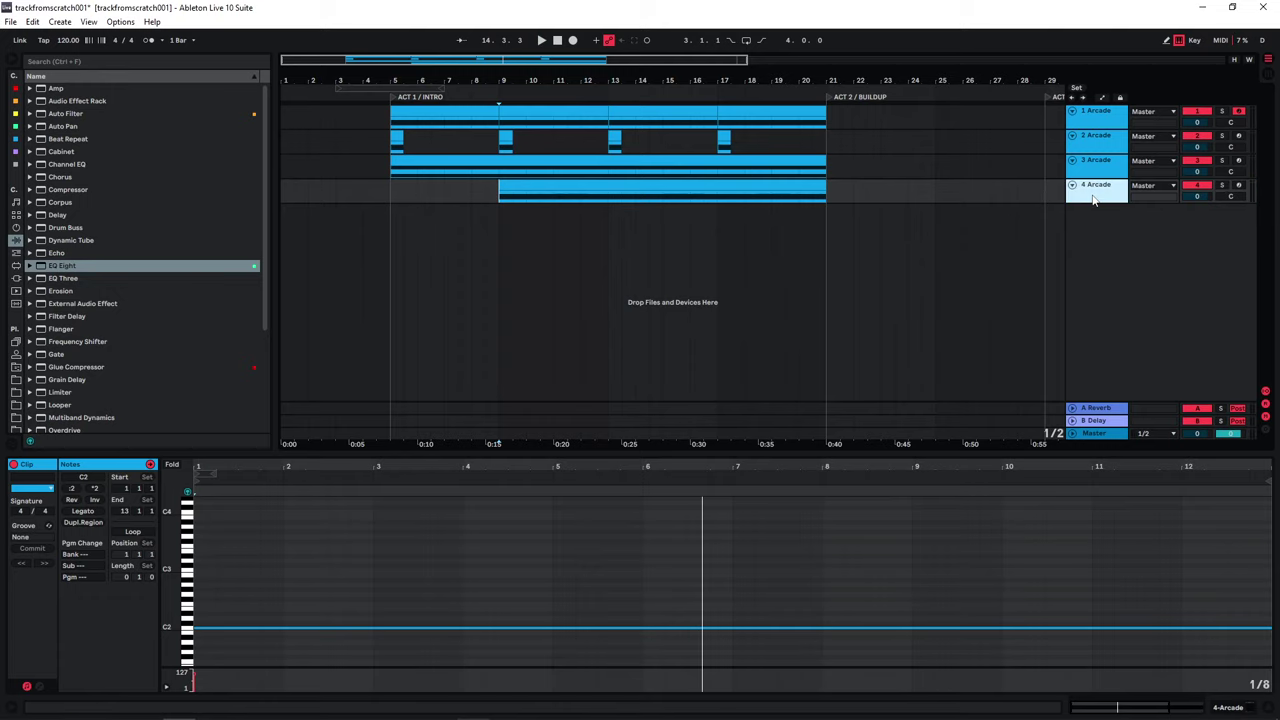
{"action": "left_click", "coordinate": [1107, 120]}
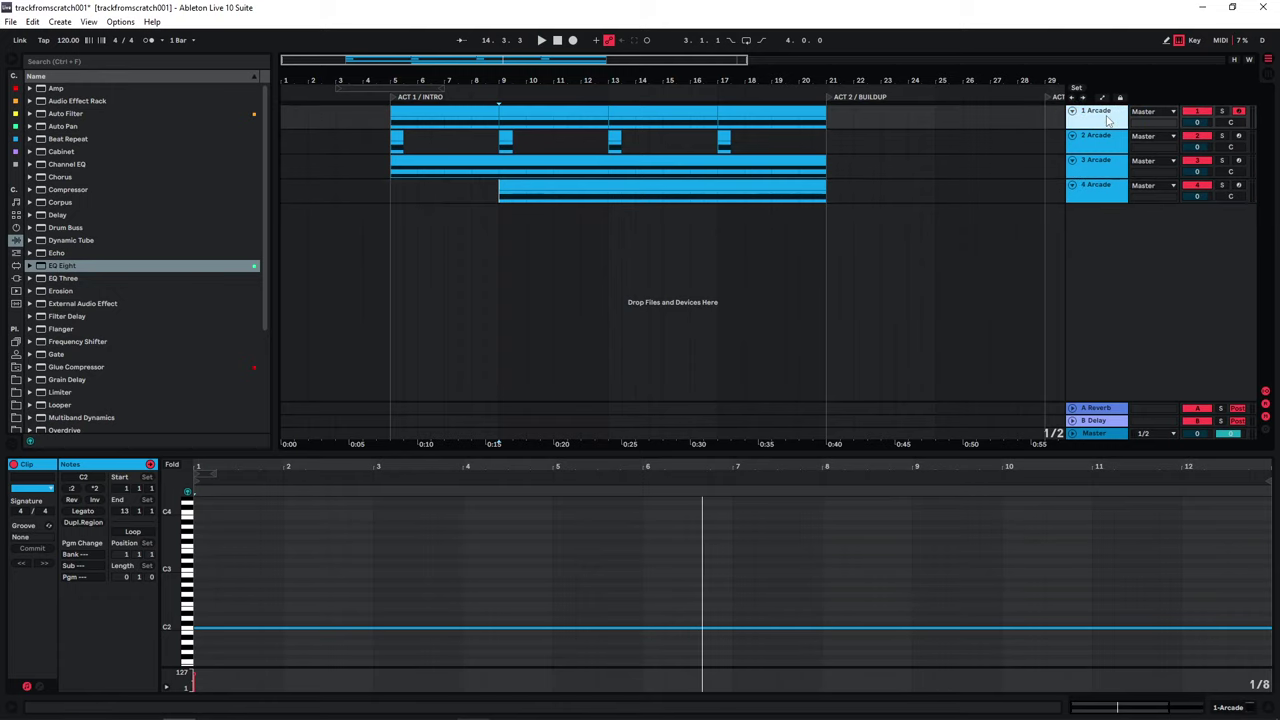
{"action": "left_click_drag", "start_coordinate": [1107, 120], "coordinate": [1097, 212]}
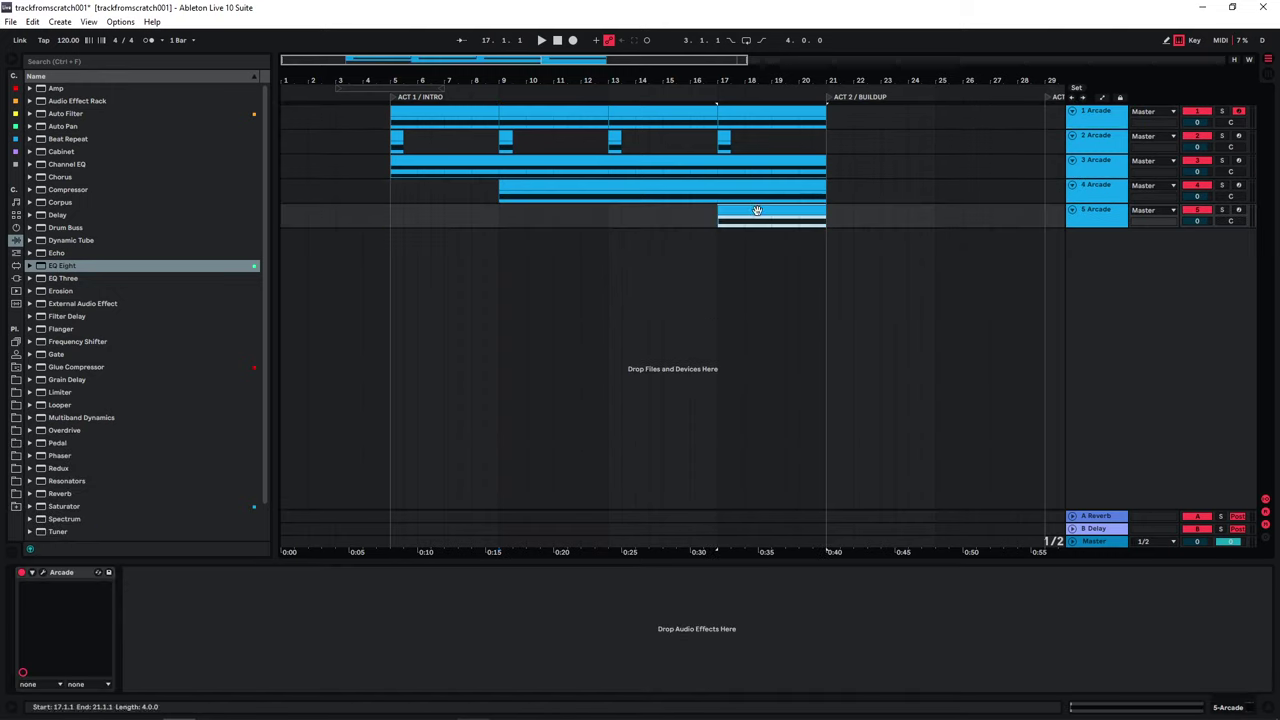
Step: Filter the In a World samplers to Riser for the fifth Arcade track, and preview Immortal Reign and Unstable Core
{"action": "left_click", "coordinate": [42, 573]}
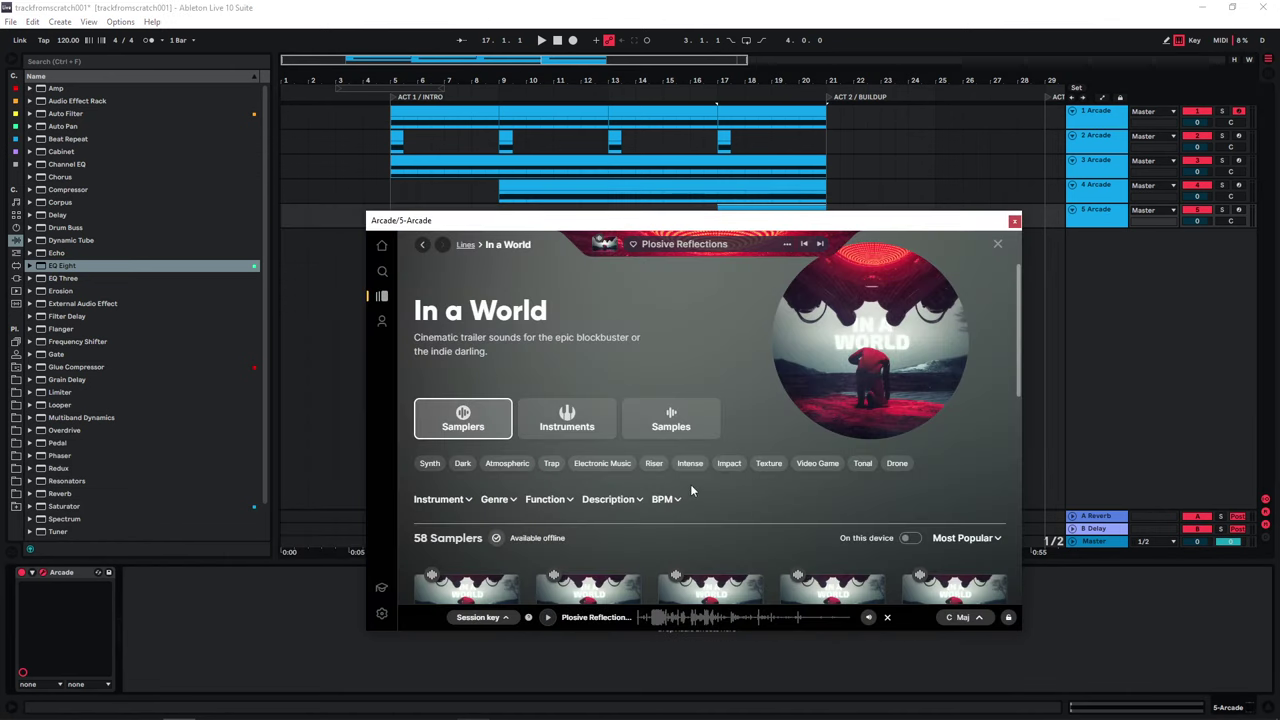
{"action": "left_click", "coordinate": [656, 466]}
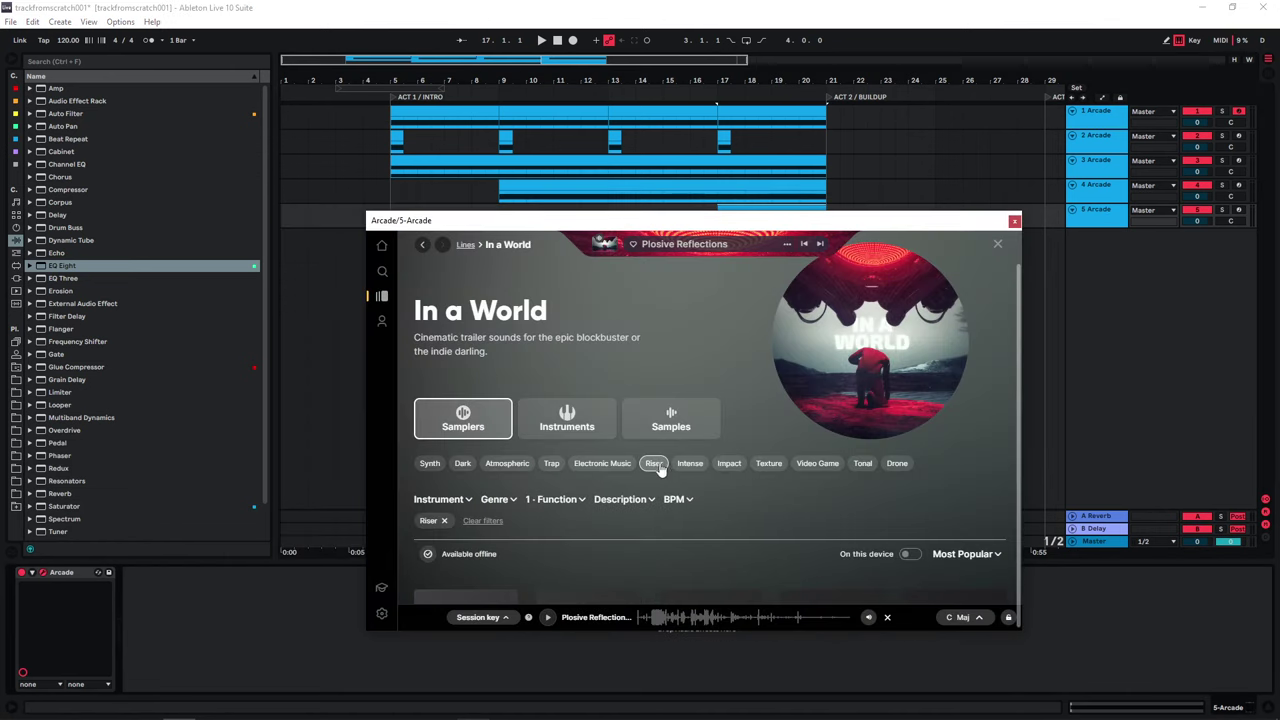
{"action": "scroll", "coordinate": [724, 520], "scroll_direction": "down", "scroll_amount": 3}
{"action": "left_click", "coordinate": [790, 403]}
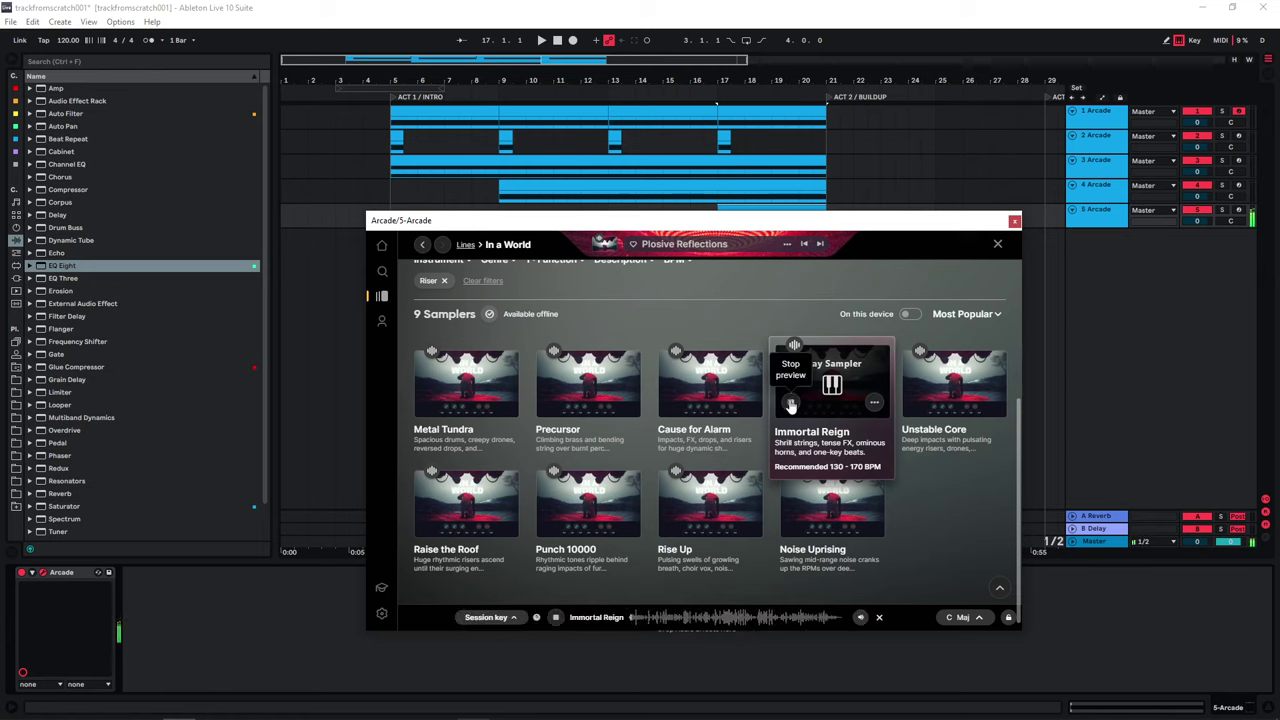
{"action": "left_click", "coordinate": [913, 403]}
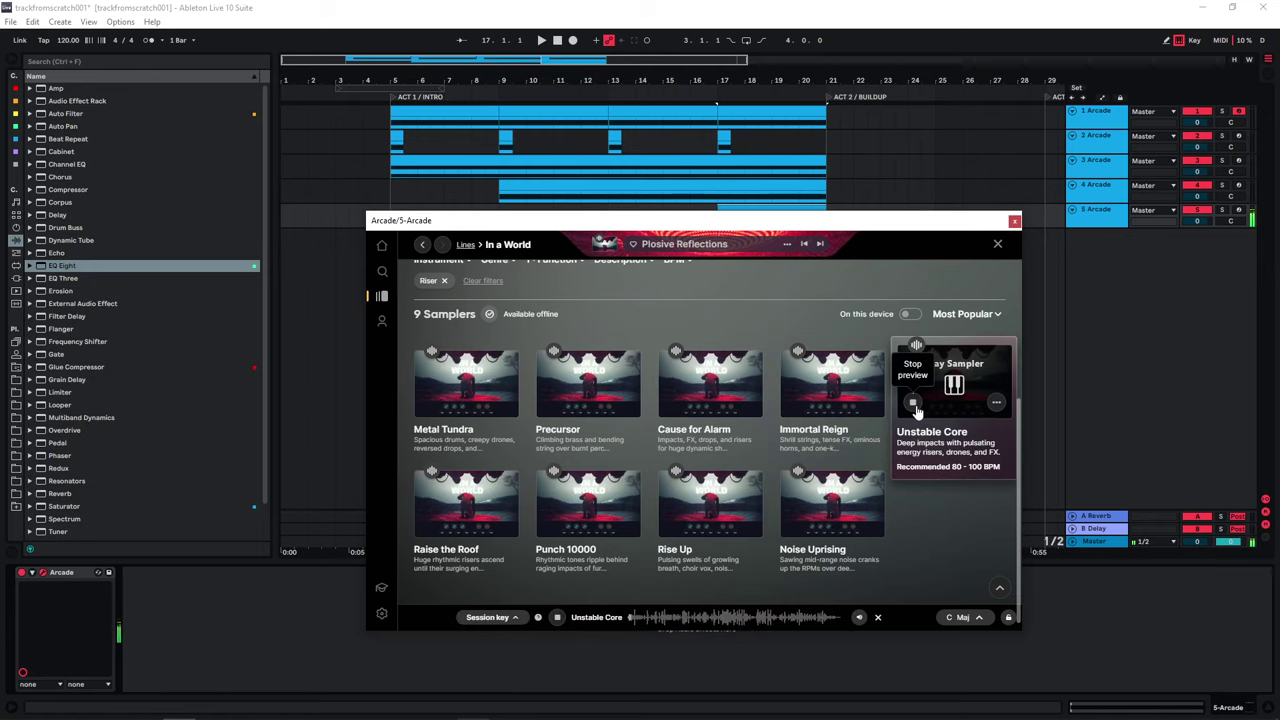
Step: Load the Noise Uprising sampler on the fifth Arcade track, move its clip's note to F2 and play it back
{"action": "left_click", "coordinate": [791, 523]}
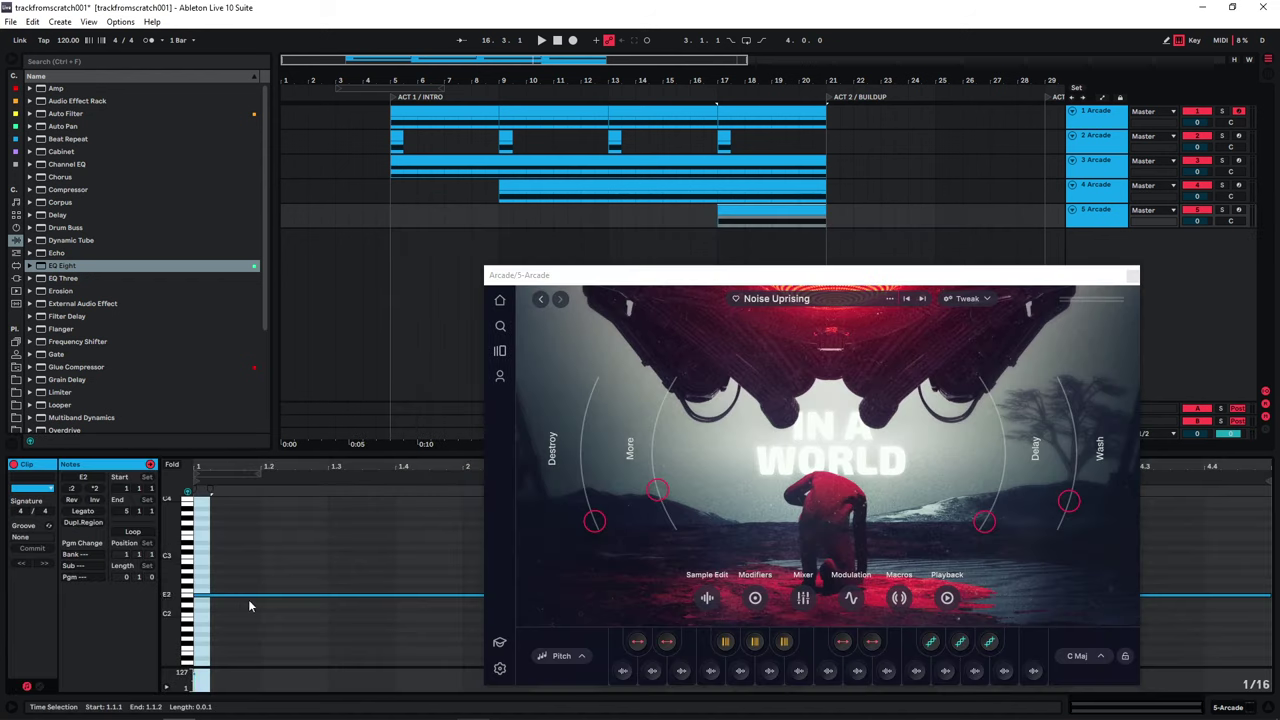
{"action": "left_click_drag", "start_coordinate": [240, 603], "coordinate": [211, 595]}
{"action": "key", "text": "space"}
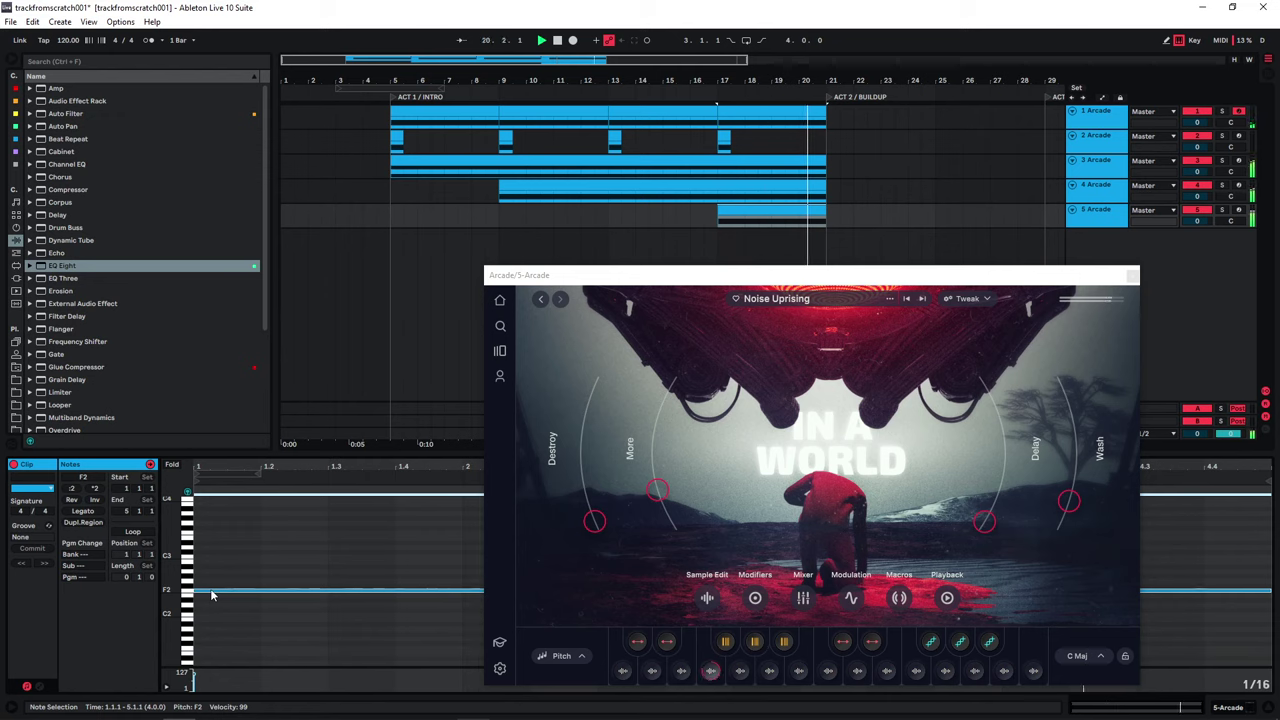
{"action": "key", "text": "space"}
Step: Switch the Noise Uprising F2 sample's filter to low pass and assign its frequency to LFO 2
{"action": "left_click", "coordinate": [626, 278]}
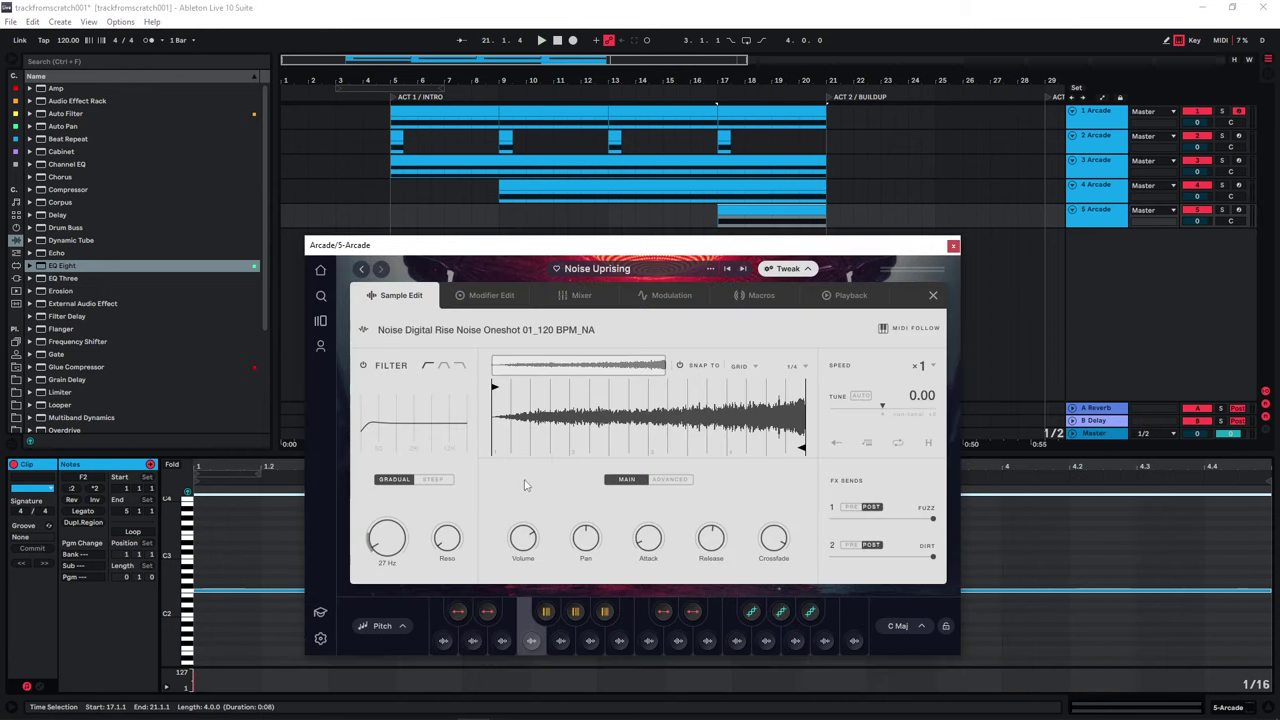
{"action": "left_click_drag", "start_coordinate": [392, 505], "coordinate": [392, 503]}
{"action": "right_click", "coordinate": [392, 543]}
{"action": "mouse_move", "coordinate": [460, 504]}
{"action": "left_click", "coordinate": [545, 506]}
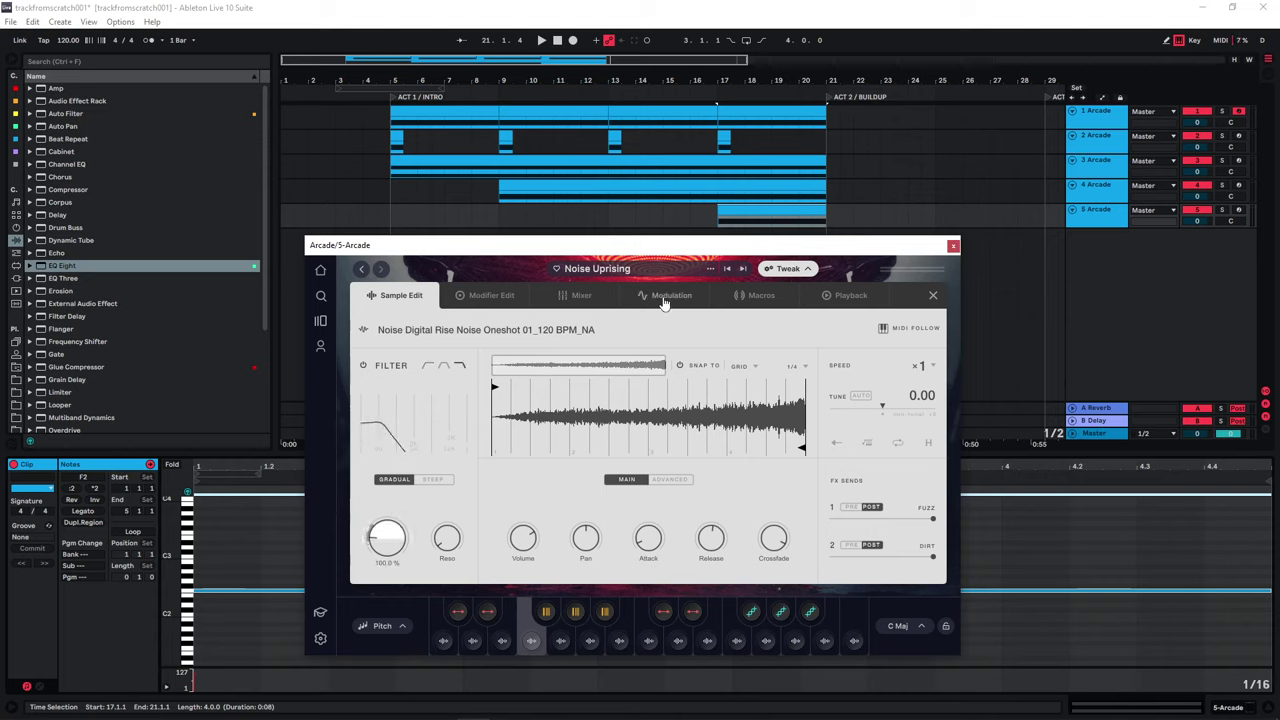
Step: Shape LFO 2 as a rising ramp on the F2 filter frequency, and close the Arcade window after playing it back
{"action": "left_click", "coordinate": [665, 296]}
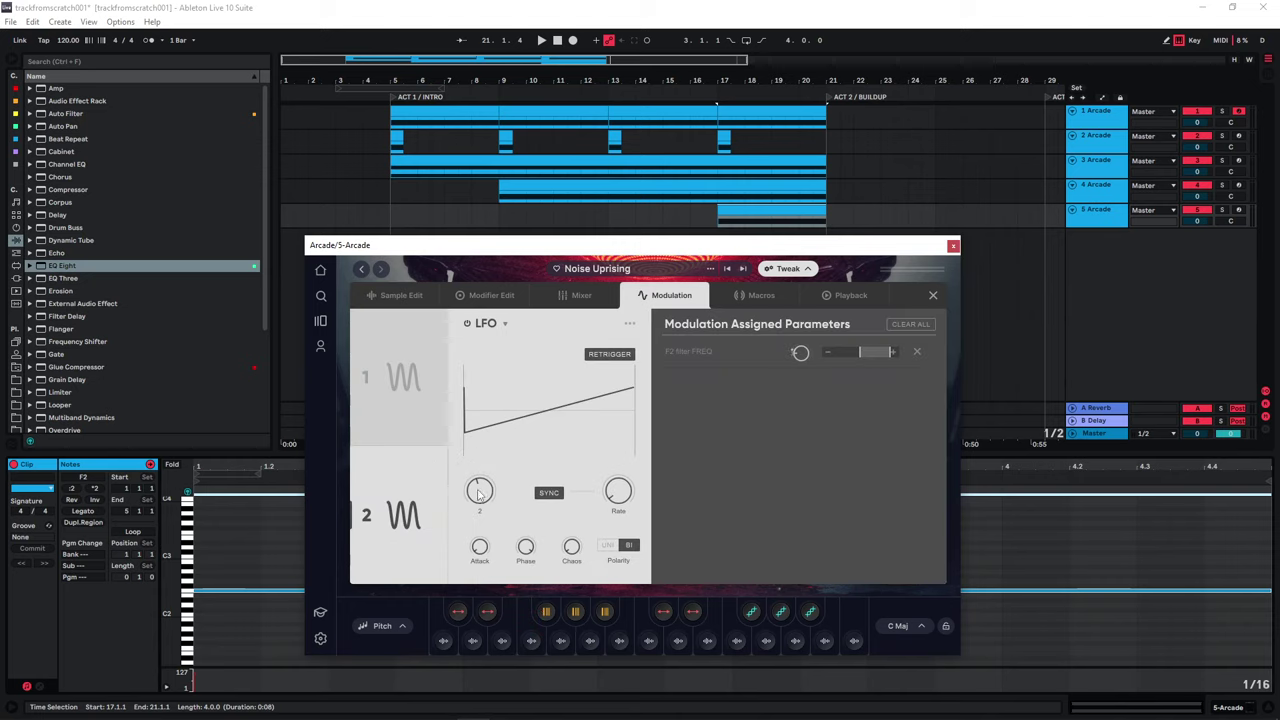
{"action": "key", "text": "space"}
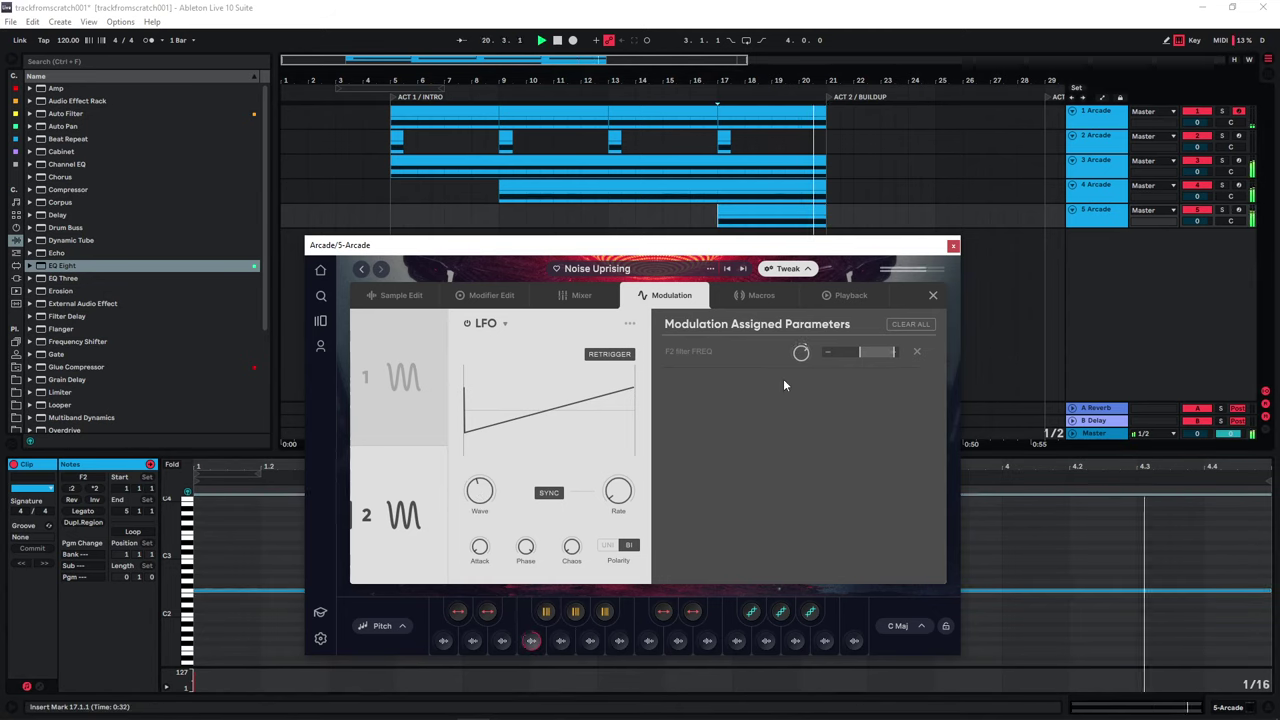
{"action": "left_click", "coordinate": [952, 247]}
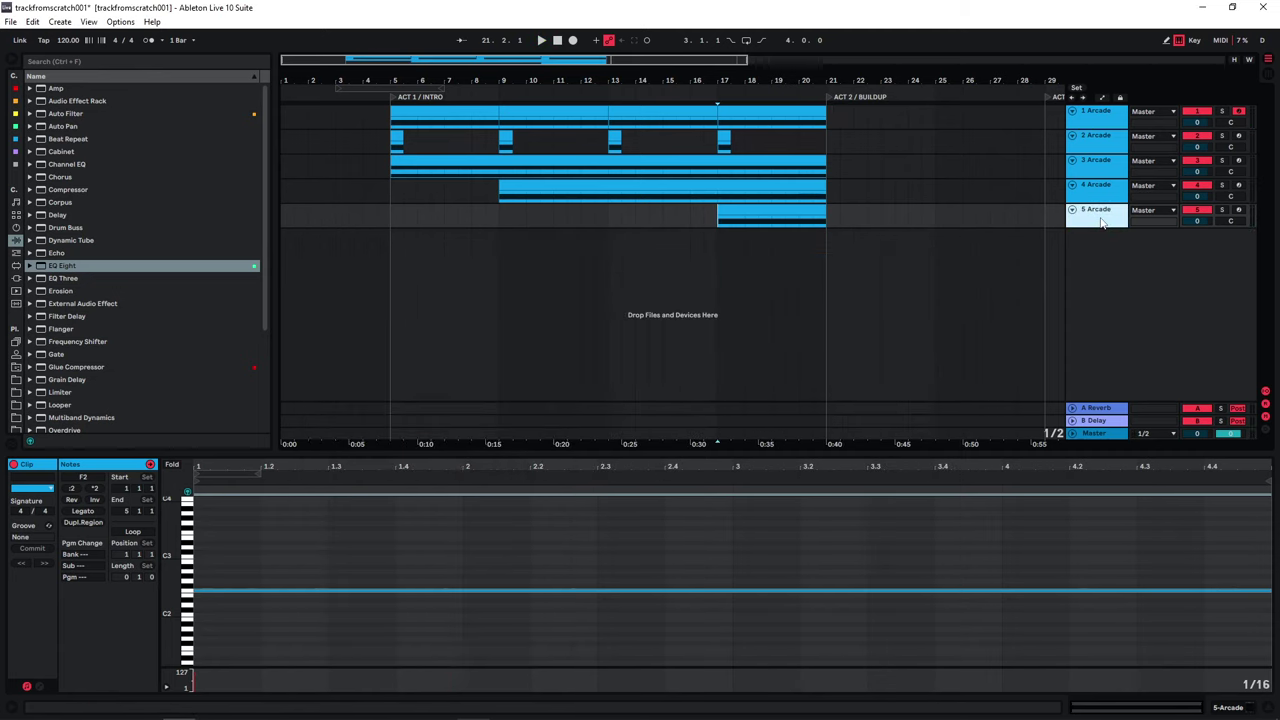
Step: Duplicate the fifth Arcade track and fit the copy's clip to bars 19 to 21 with its note on C2
{"action": "key", "text": "ctrl+d"}
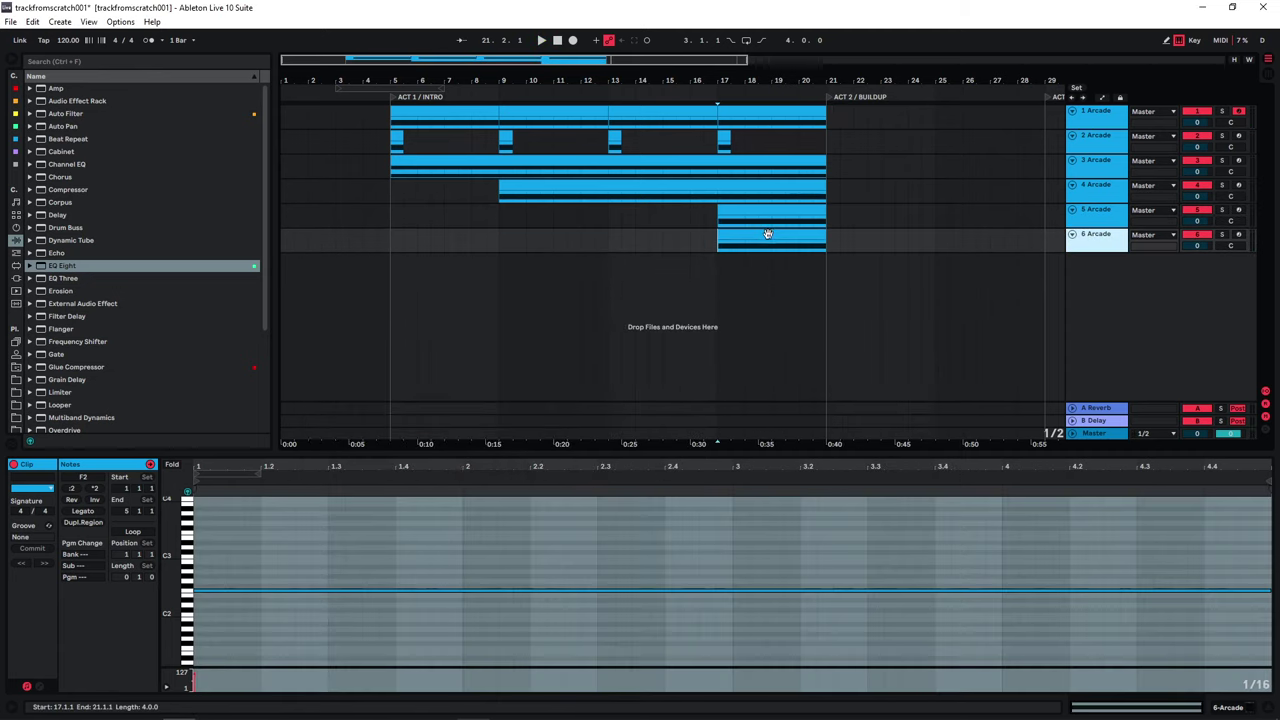
{"action": "left_click_drag", "start_coordinate": [767, 235], "coordinate": [800, 245]}
{"action": "key", "text": "space"}
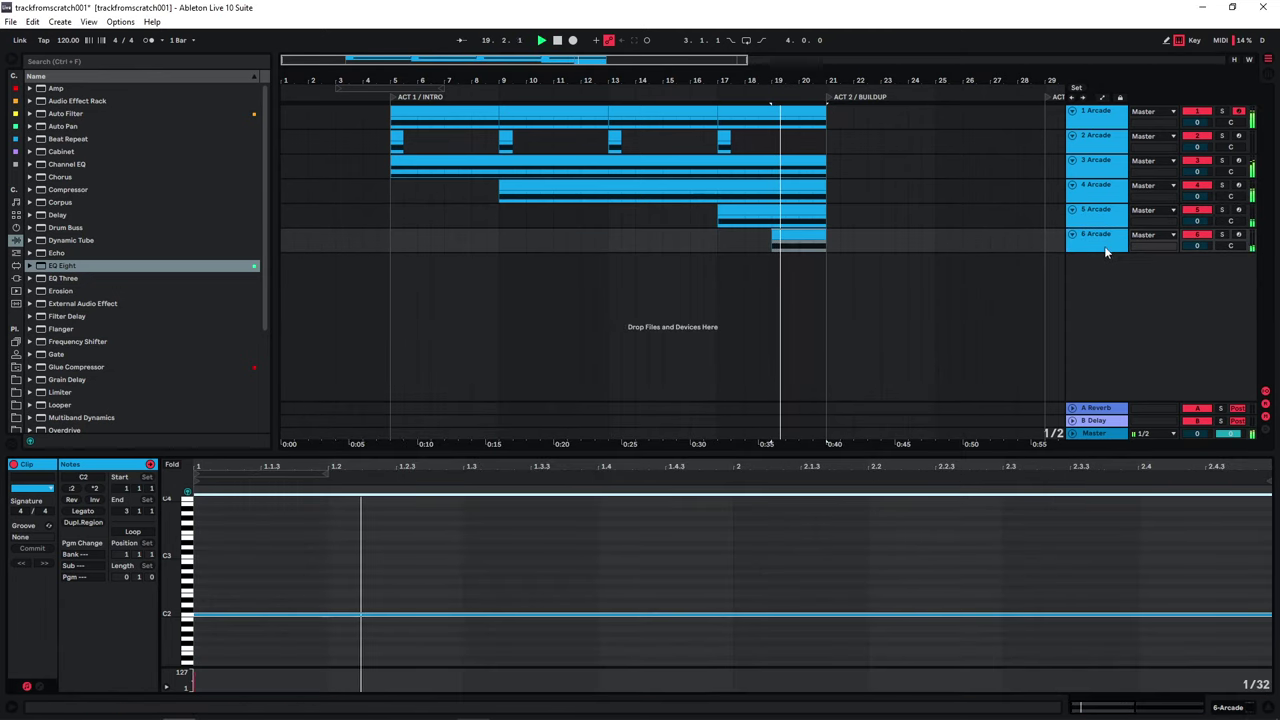
{"action": "double_click", "coordinate": [1105, 247]}
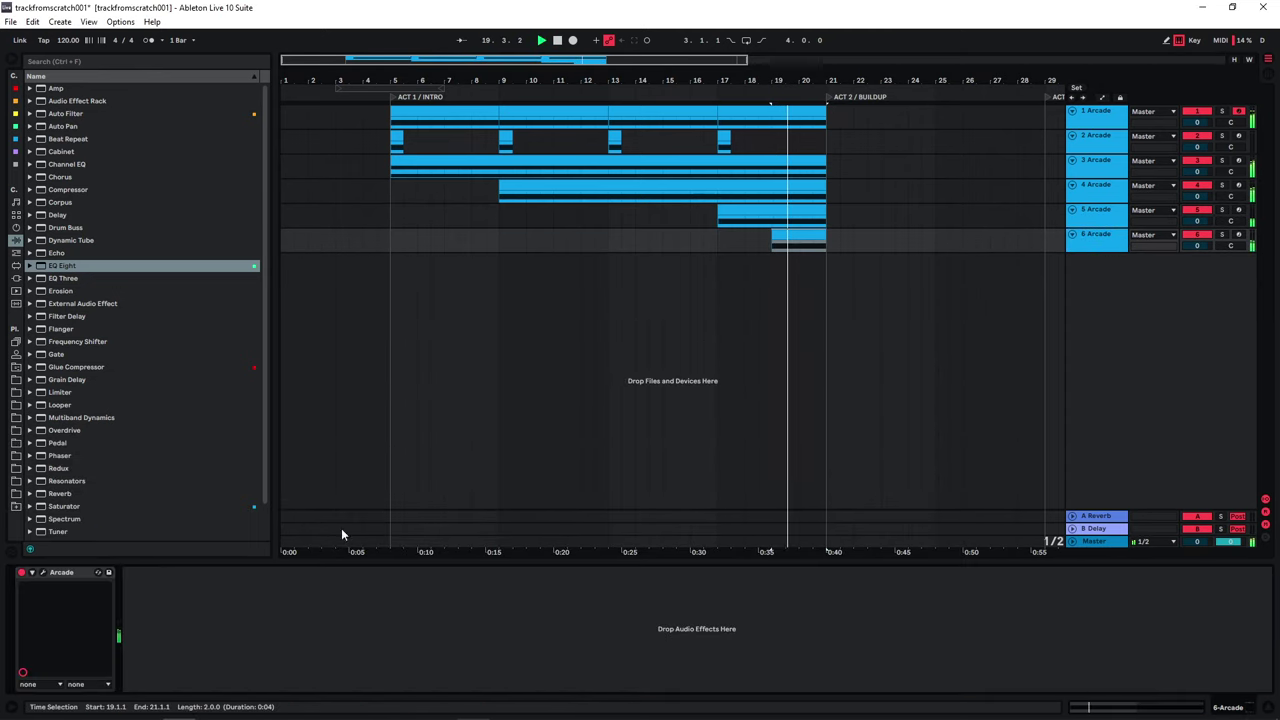
{"action": "left_click", "coordinate": [43, 573]}
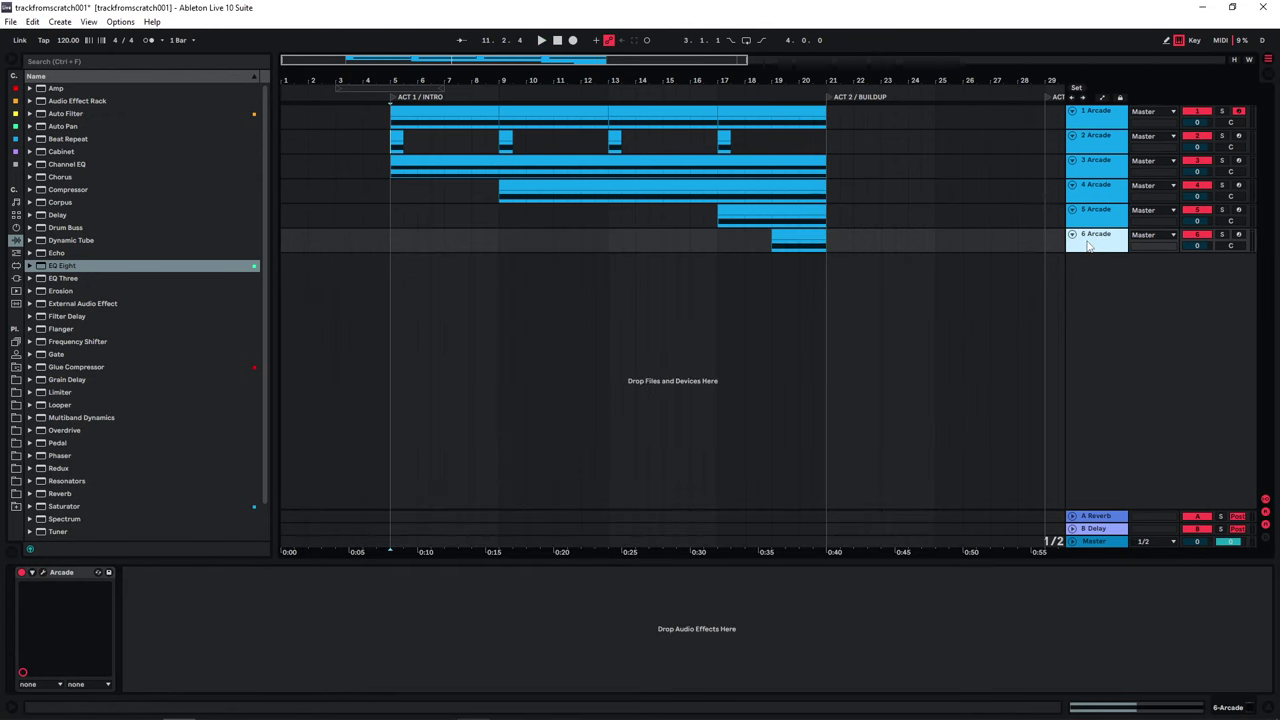
Step: Duplicate the sixth Arcade track, and on the copy preview Cogs and Foggy Strings among Obsidian's Percussive and Organic samplers
{"action": "key", "text": "ctrl+d"}
{"action": "left_click_drag", "start_coordinate": [798, 261], "coordinate": [471, 261]}
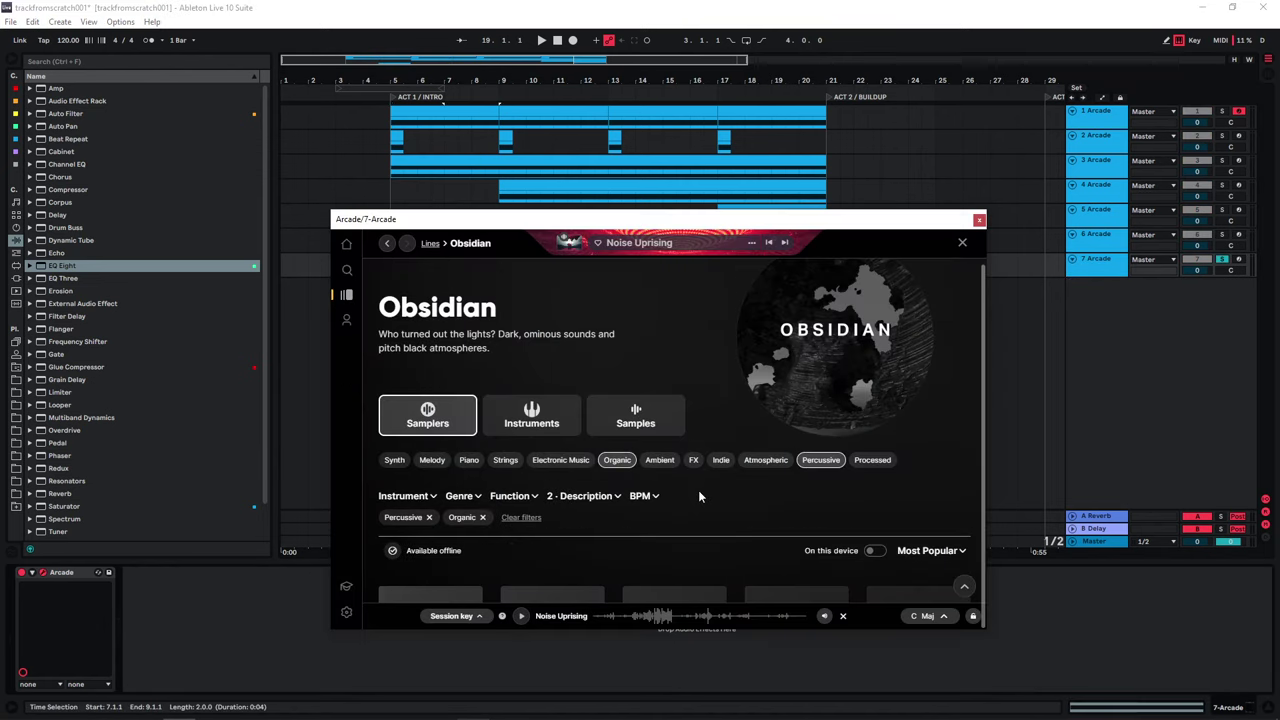
{"action": "scroll", "coordinate": [698, 490], "scroll_direction": "down", "scroll_amount": 2}
{"action": "scroll", "coordinate": [677, 398], "scroll_direction": "down", "scroll_amount": 2}
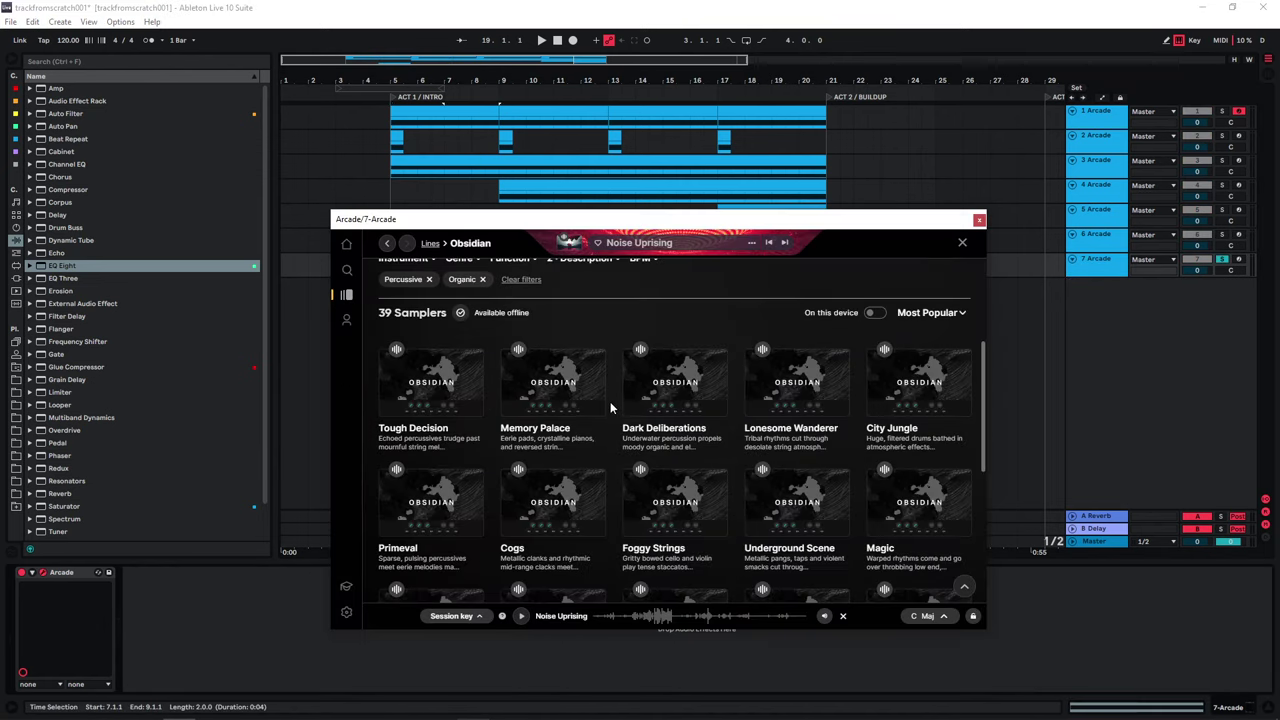
{"action": "mouse_move", "coordinate": [410, 530]}
{"action": "left_click", "coordinate": [511, 522]}
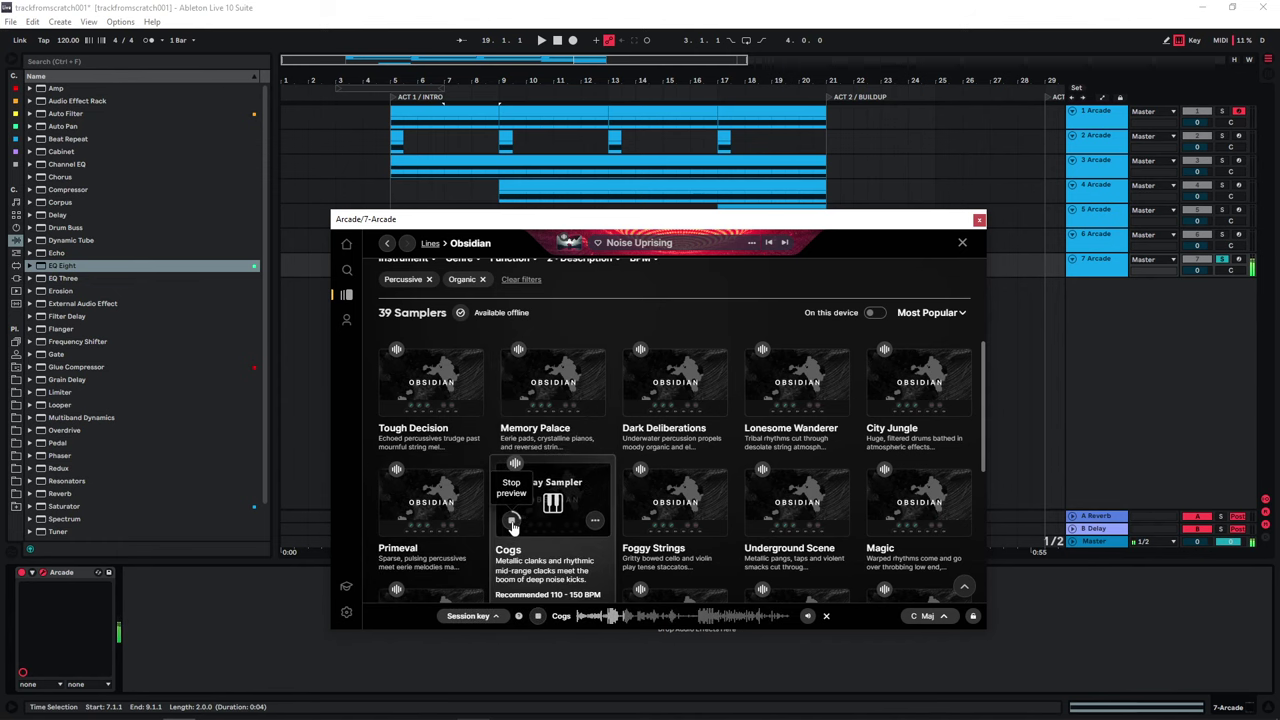
{"action": "left_click", "coordinate": [633, 522]}
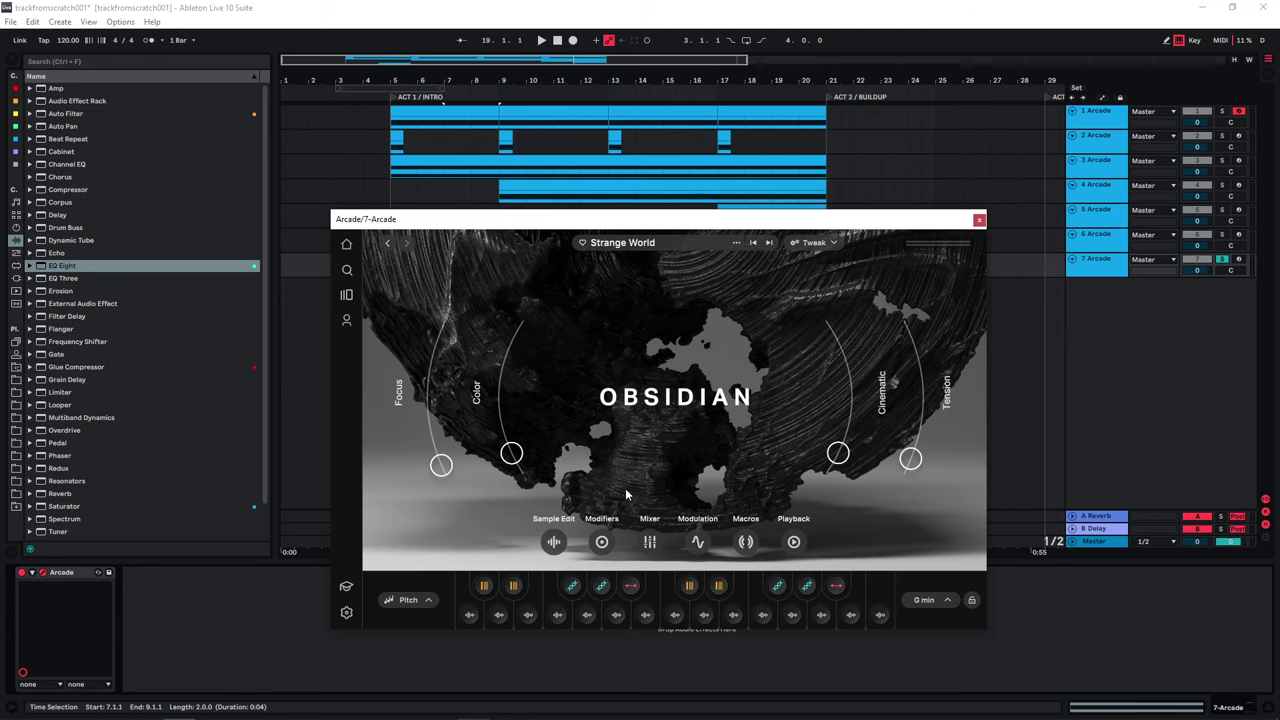
Step: Audition several keys of the Strange World sampler on the seventh Arcade track
{"action": "left_click", "coordinate": [563, 619]}
{"action": "left_click", "coordinate": [617, 617]}
{"action": "left_click", "coordinate": [644, 616]}
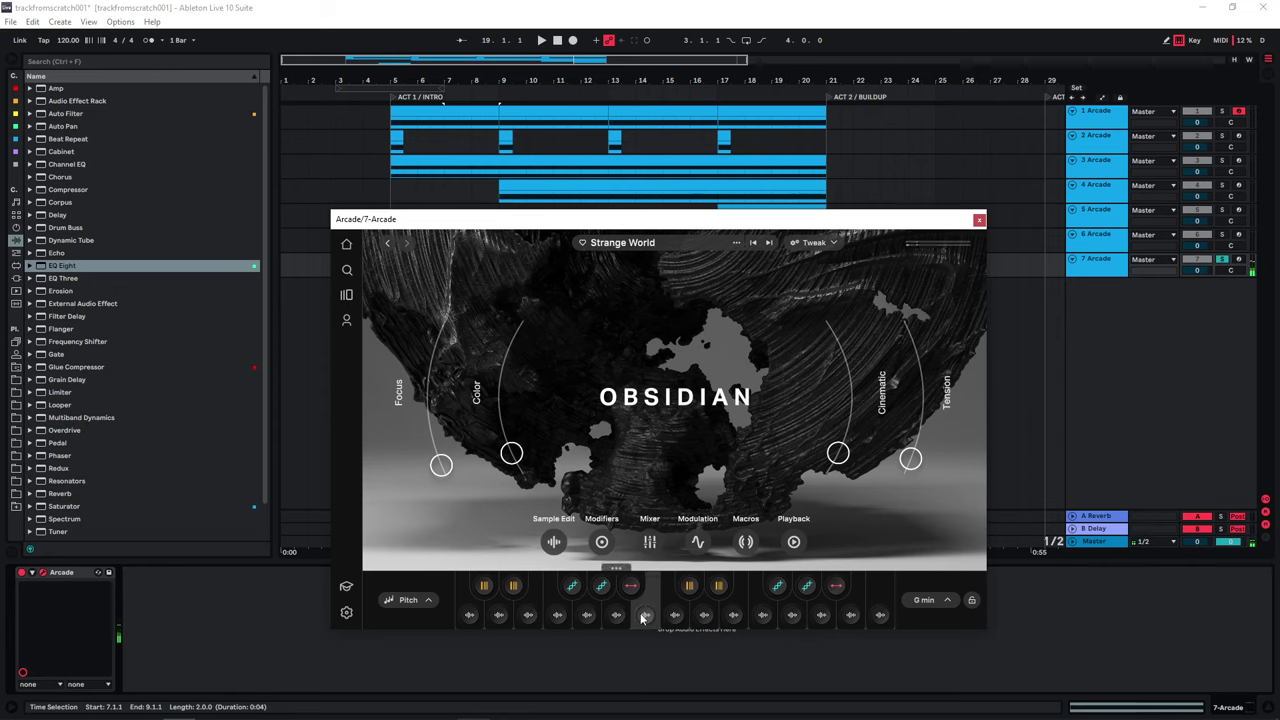
{"action": "left_click", "coordinate": [665, 620]}
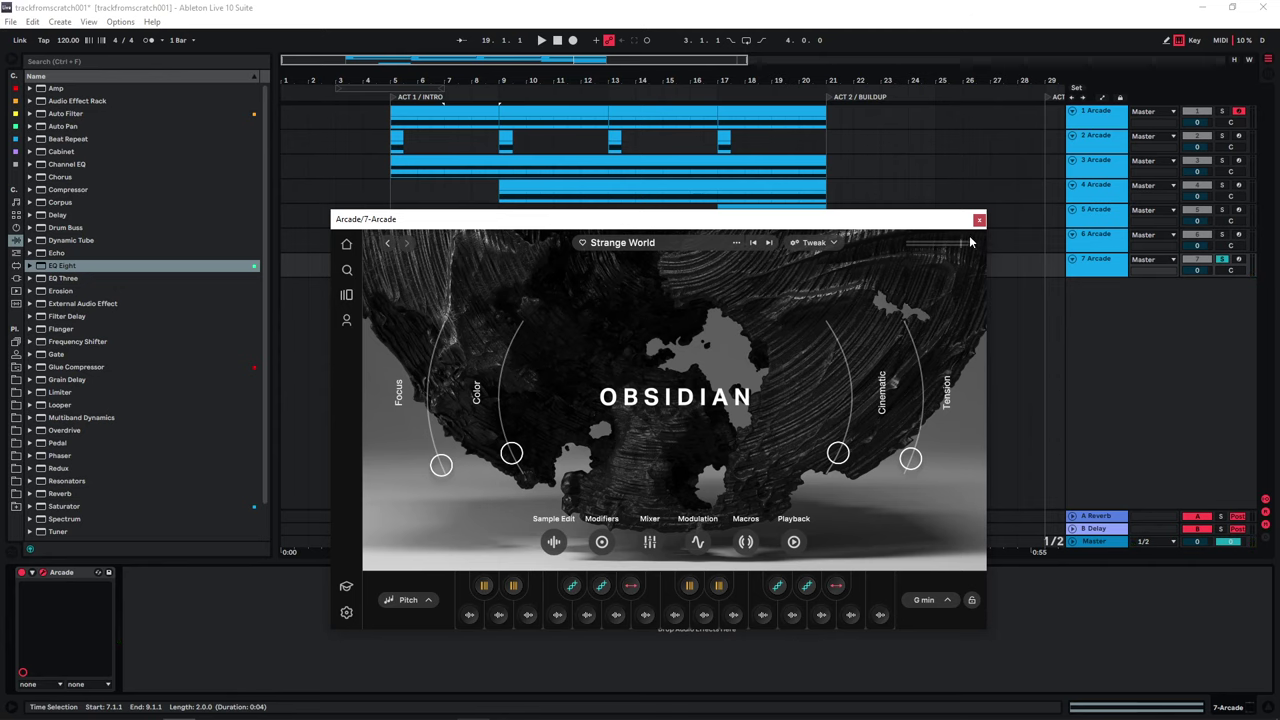
Step: Insert a MIDI clip from bar 7 to bar 9 on the seventh Arcade track and write short notes in it
{"action": "key", "text": "ctrl+shift+m"}
{"action": "left_click", "coordinate": [237, 622]}
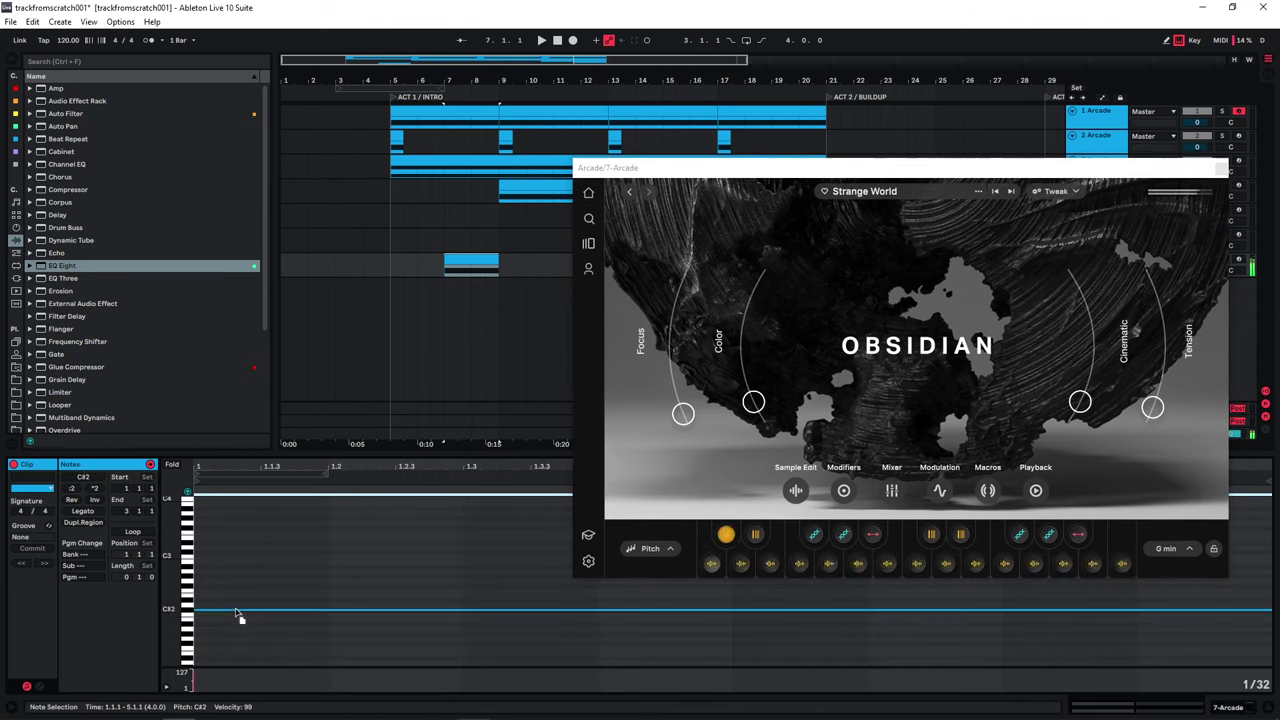
{"action": "double_click", "coordinate": [310, 563]}
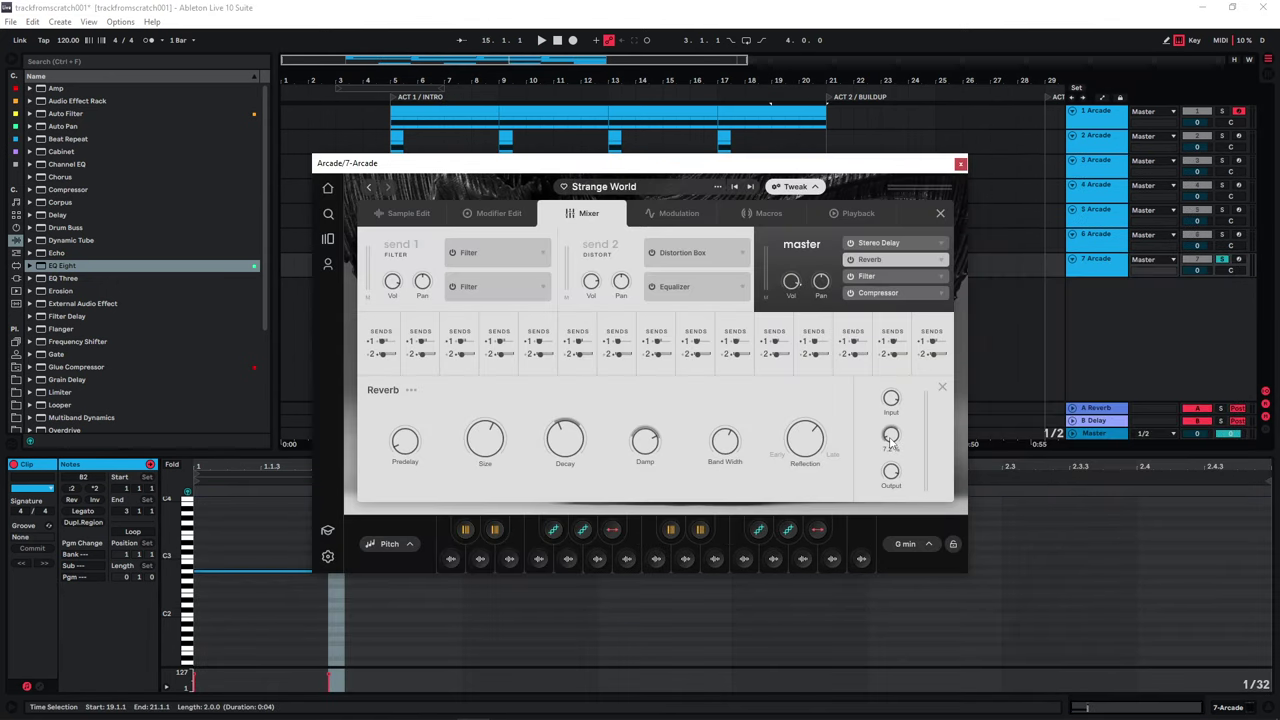
Step: Set the Strange World master Reverb's size to 73.5% and lower the master low-pass filter frequency during playback
{"action": "key", "text": "space"}
{"action": "mouse_move", "coordinate": [488, 437]}
{"action": "key", "text": "space"}
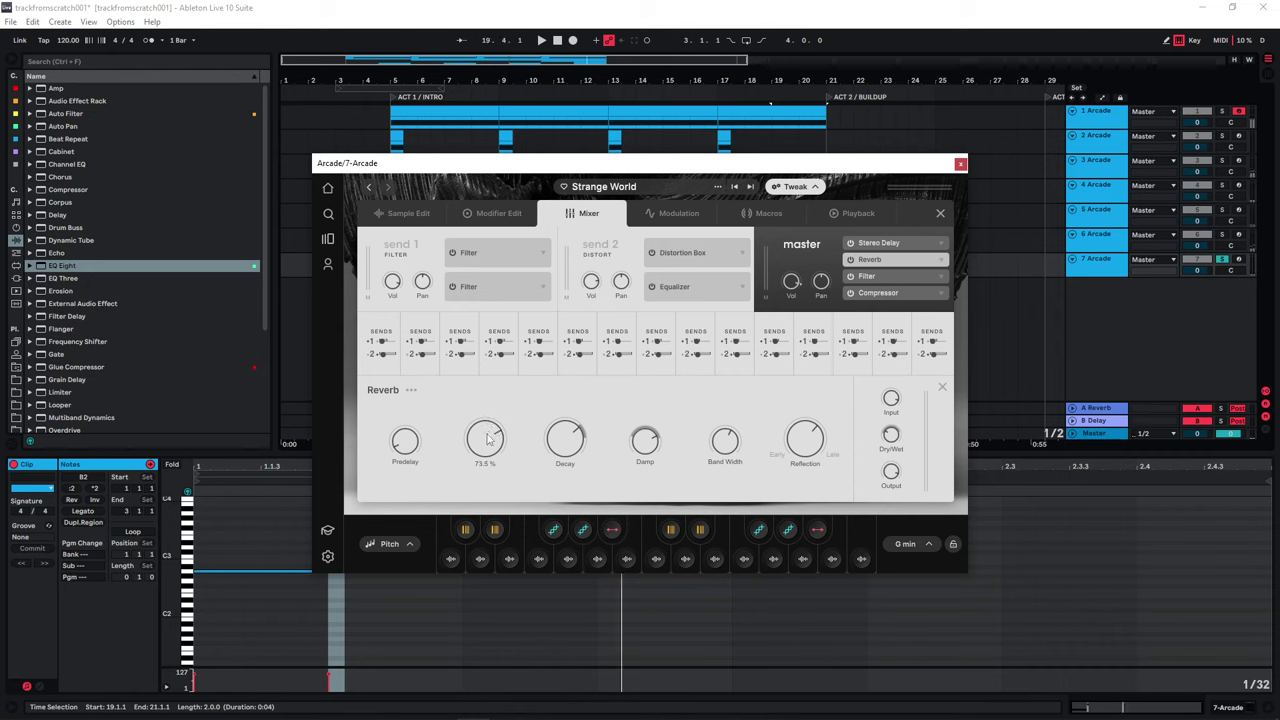
{"action": "left_click", "coordinate": [888, 277]}
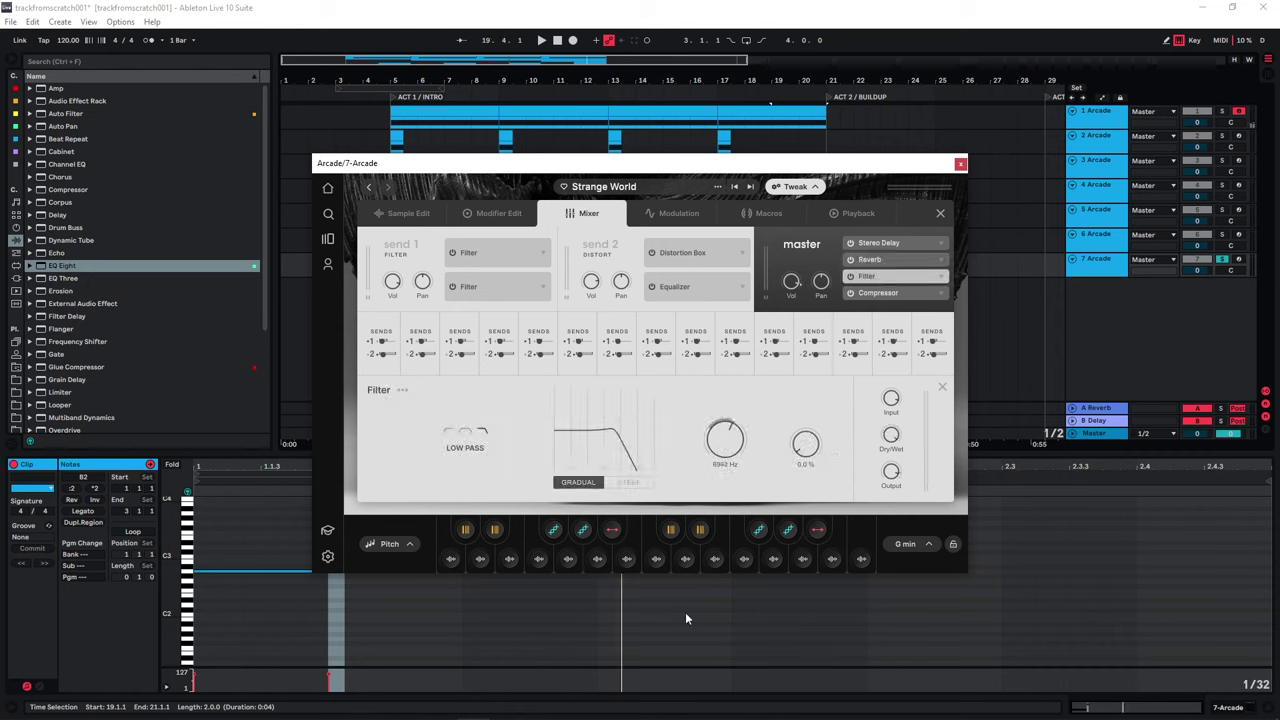
{"action": "key", "text": "space"}
{"action": "mouse_move", "coordinate": [883, 398]}
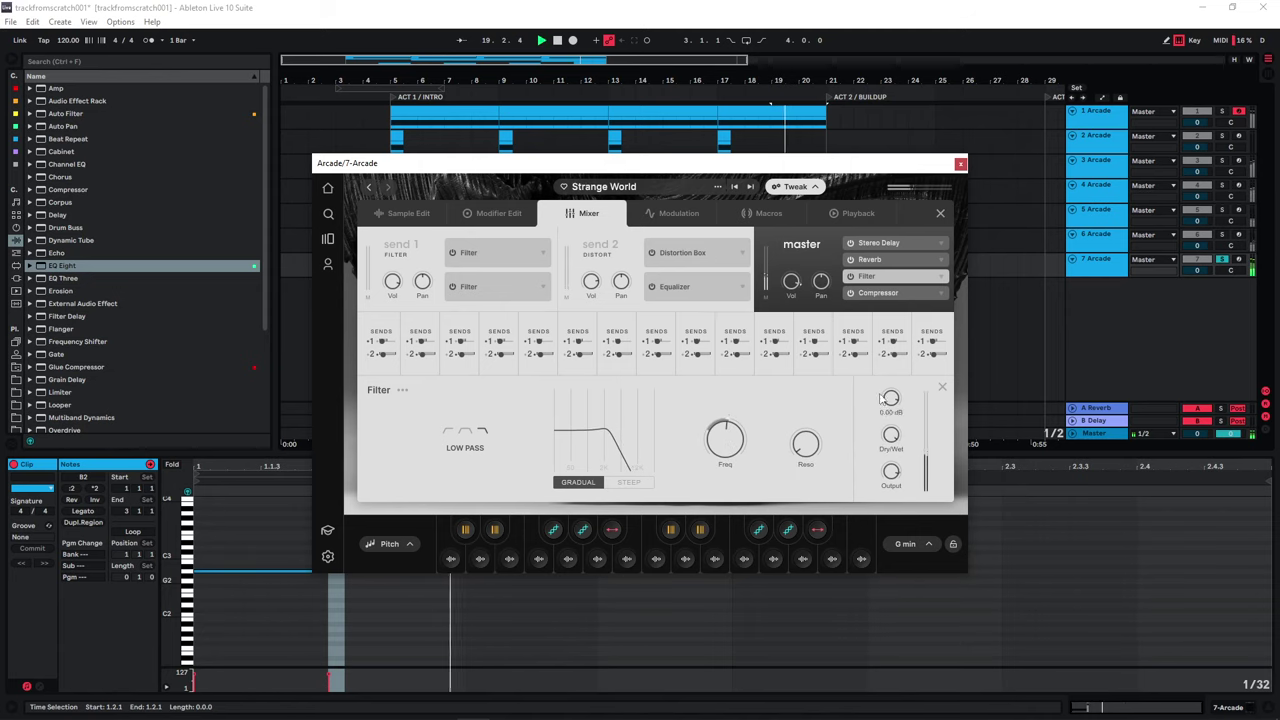
Step: Delete the second Arcade track's clip at bar 17 and shorten the third and fourth tracks' clips to end there
{"action": "left_click", "coordinate": [393, 238]}
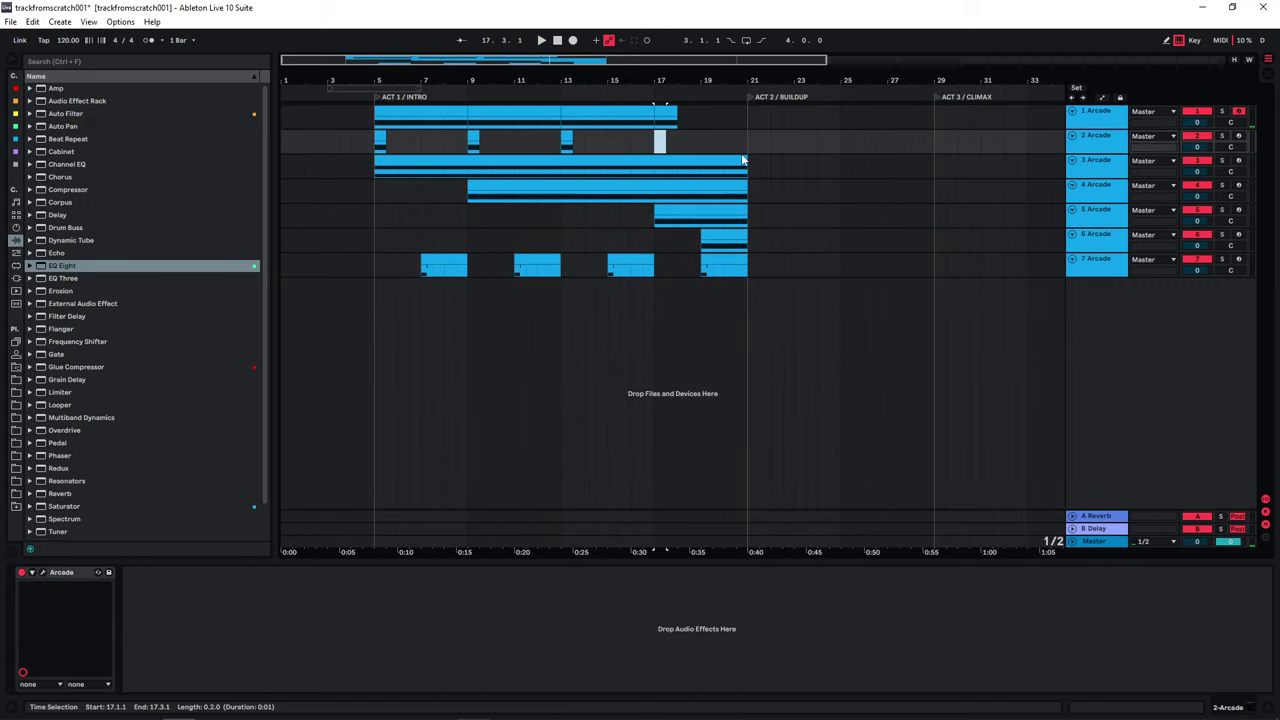
{"action": "key", "text": "ctrl+z"}
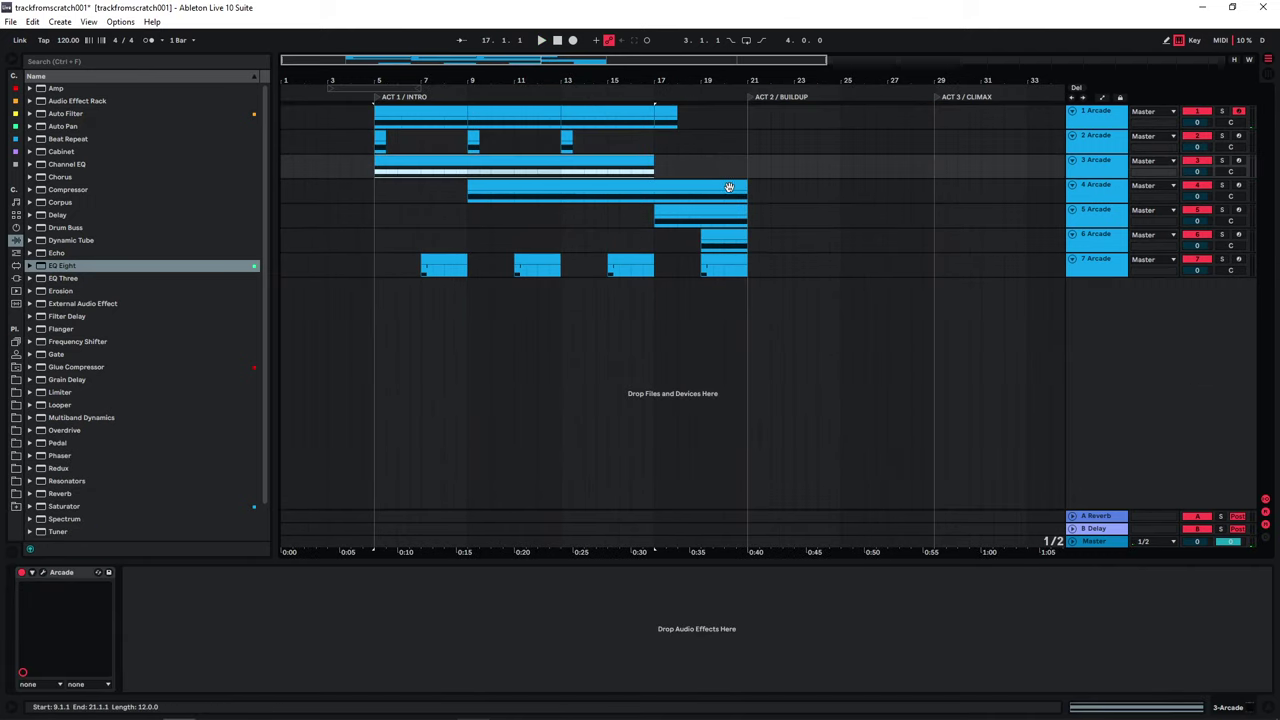
{"action": "left_click_drag", "start_coordinate": [743, 188], "coordinate": [653, 189]}
Step: Delete the eighth Arcade track's clip at bars 15 to 17 and shift its remaining clip to start at 12.3.1
{"action": "left_click", "coordinate": [615, 283]}
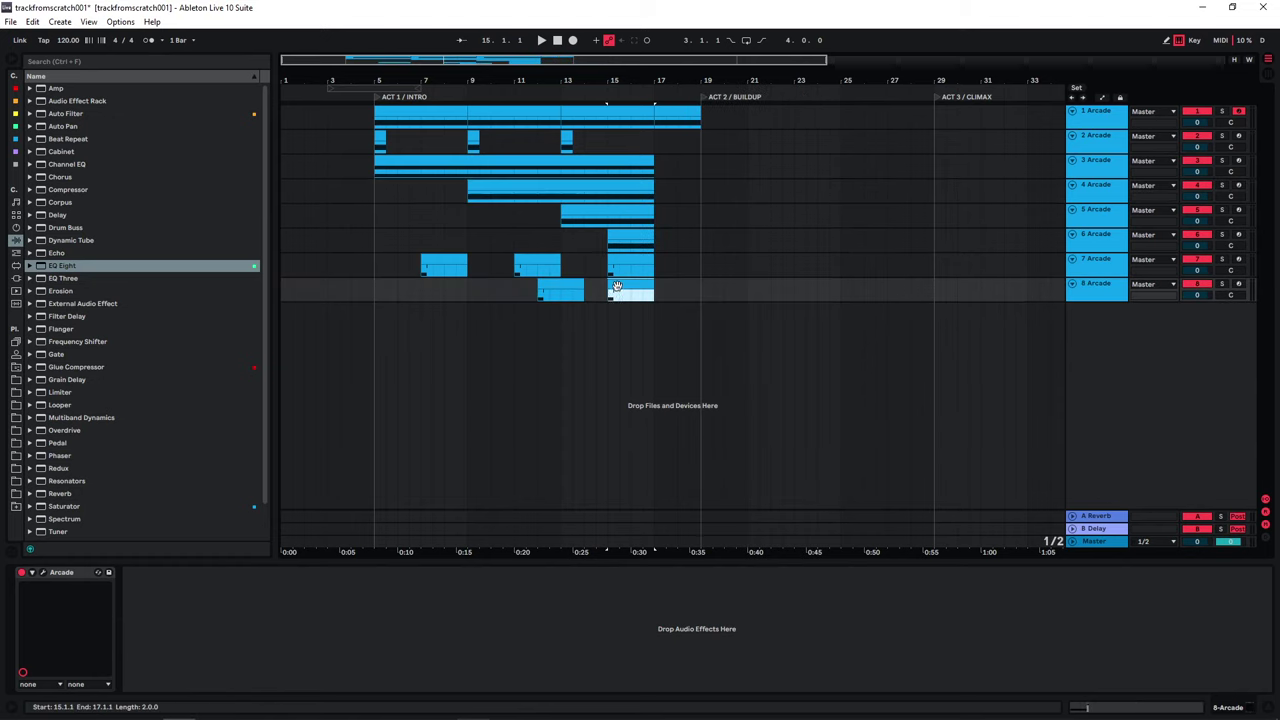
{"action": "key", "text": "Delete"}
{"action": "left_click_drag", "start_coordinate": [562, 282], "coordinate": [574, 284]}
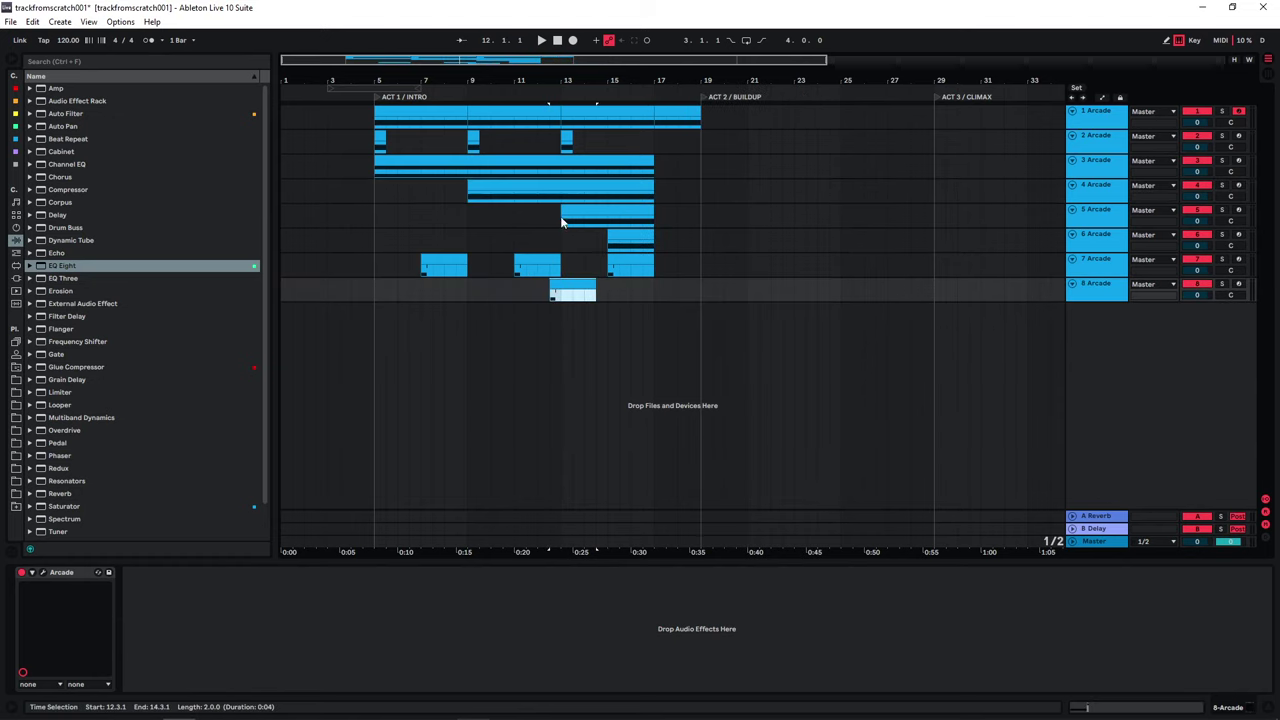
{"action": "double_click", "coordinate": [575, 287]}
Step: Browse the In a World samplers filtered to Impact for the eighth Arcade track, load Plosive Reflections and close the Arcade window
{"action": "double_click", "coordinate": [1099, 292]}
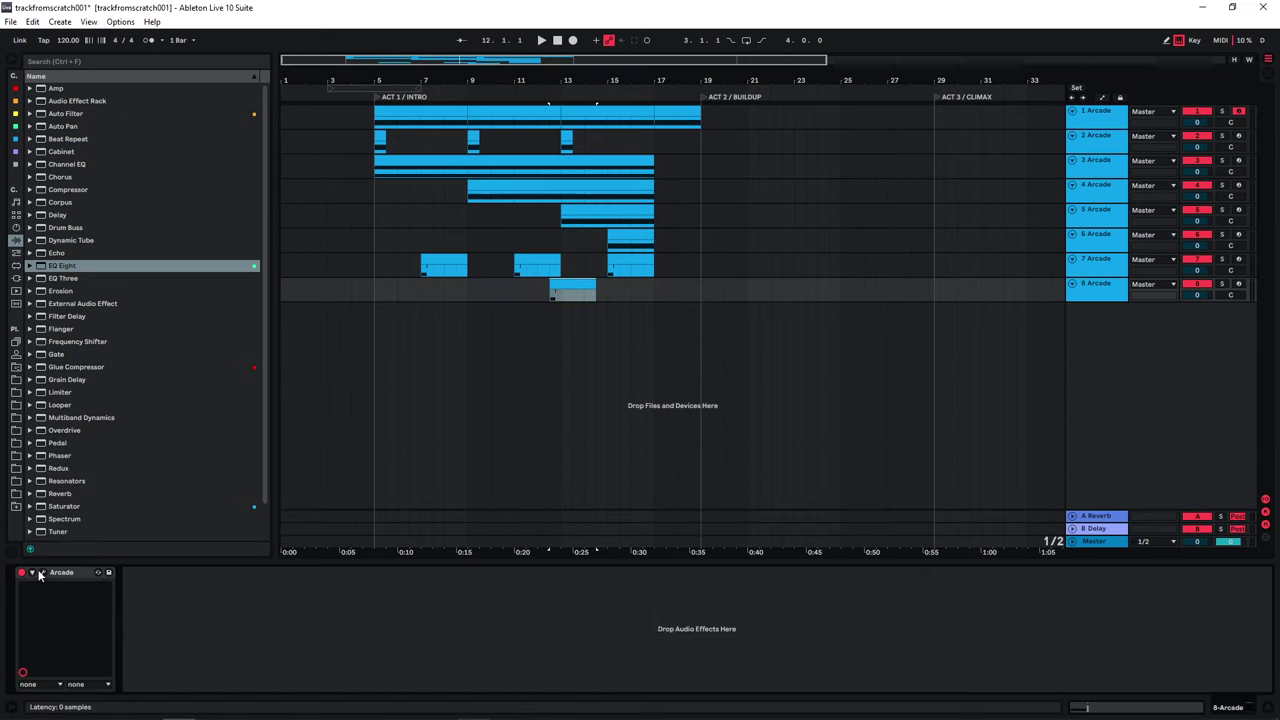
{"action": "left_click", "coordinate": [43, 573]}
{"action": "left_click", "coordinate": [595, 190]}
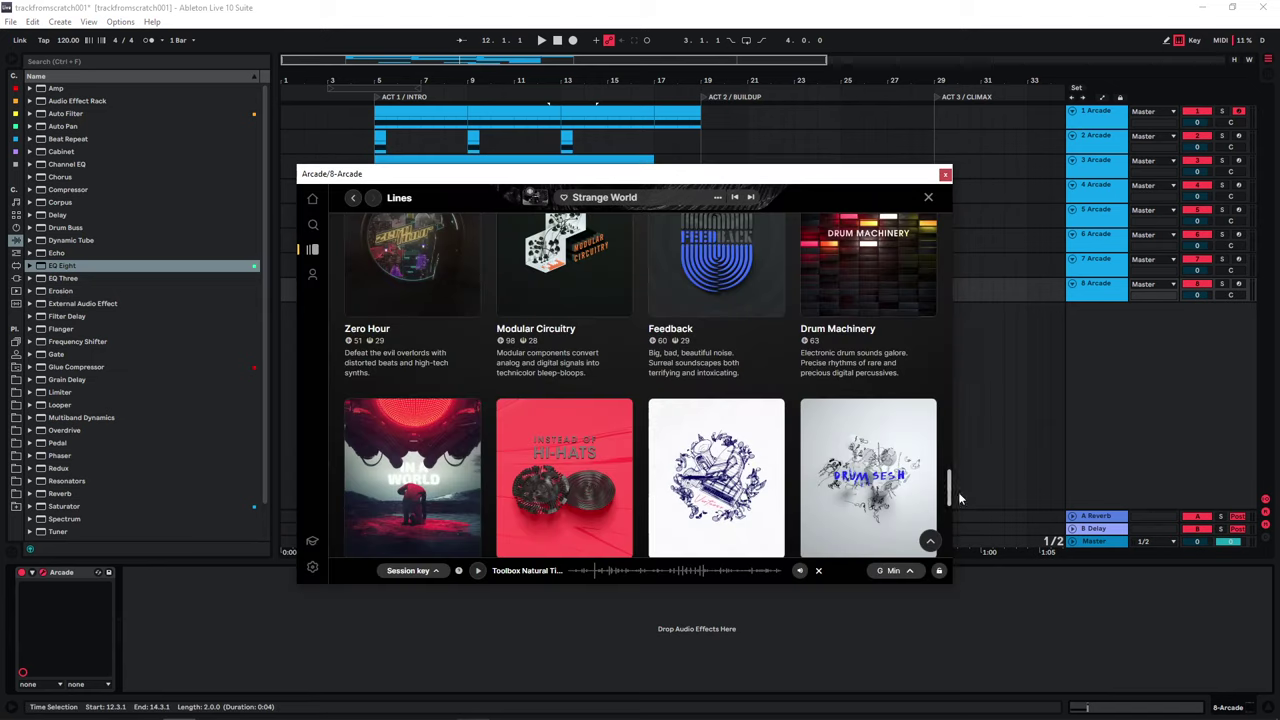
{"action": "left_click", "coordinate": [422, 466]}
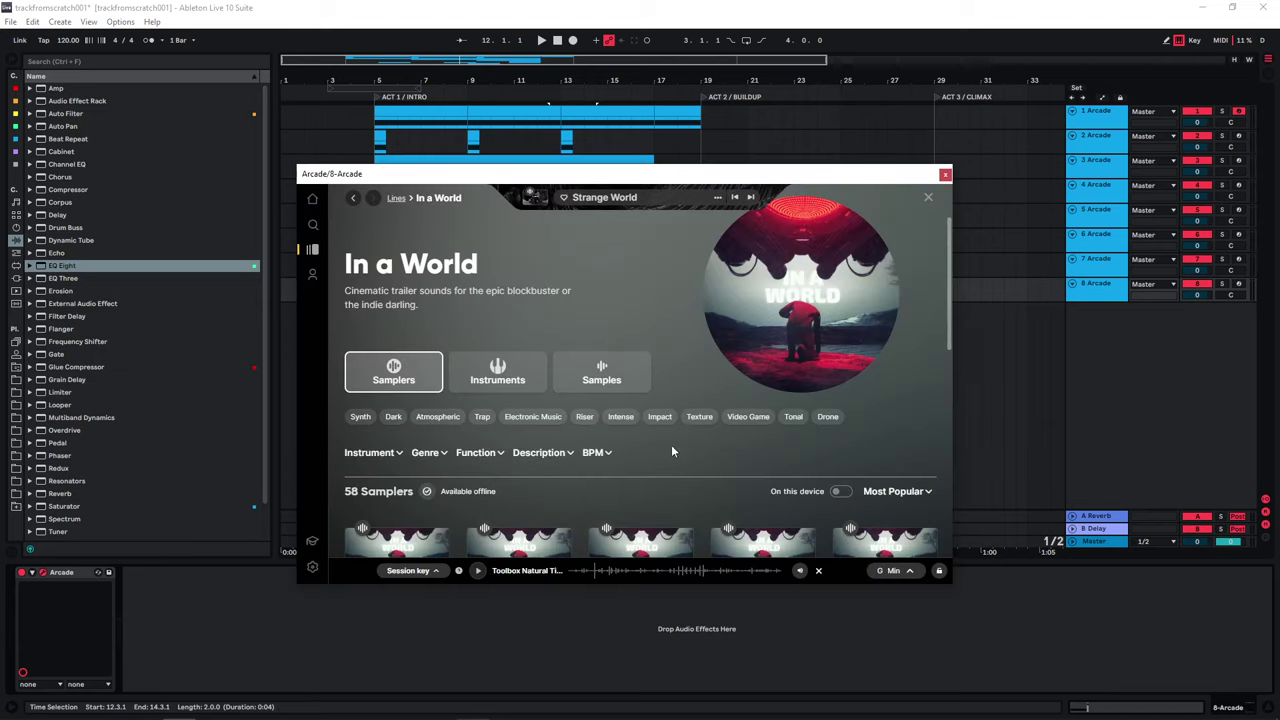
{"action": "left_click", "coordinate": [660, 416]}
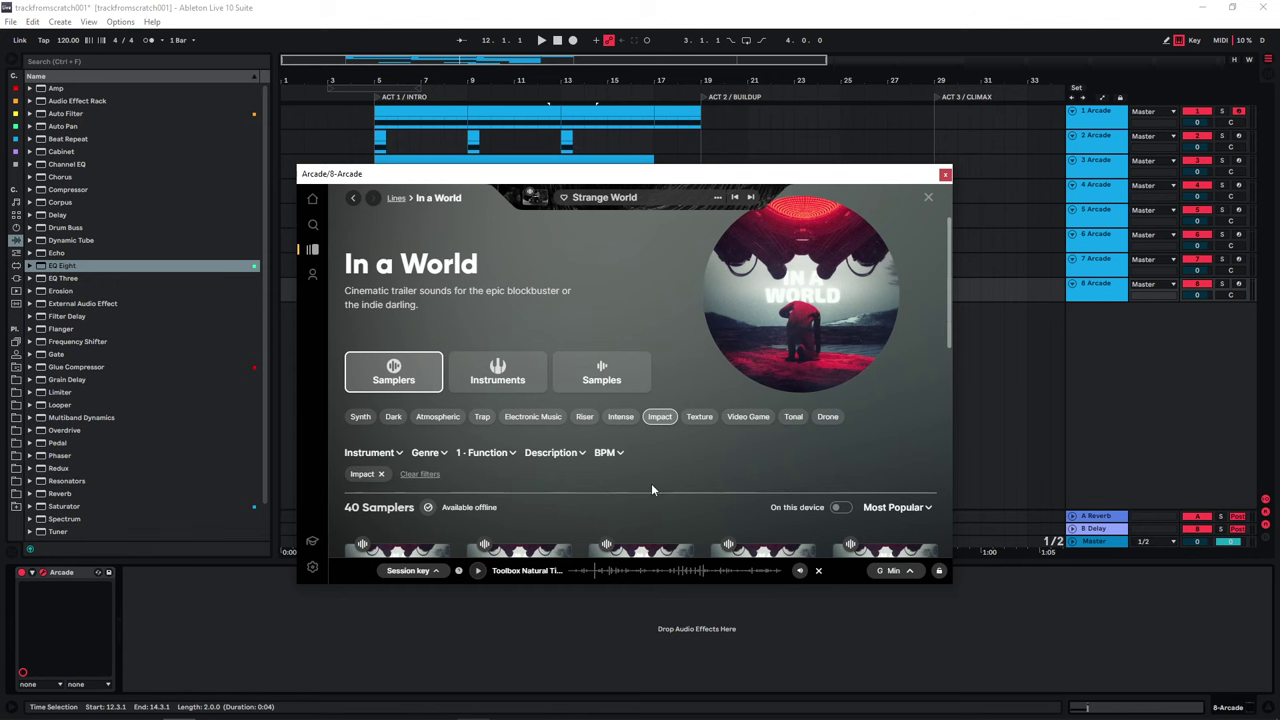
{"action": "scroll", "coordinate": [651, 483], "scroll_direction": "down", "scroll_amount": 3}
{"action": "left_click", "coordinate": [357, 478]}
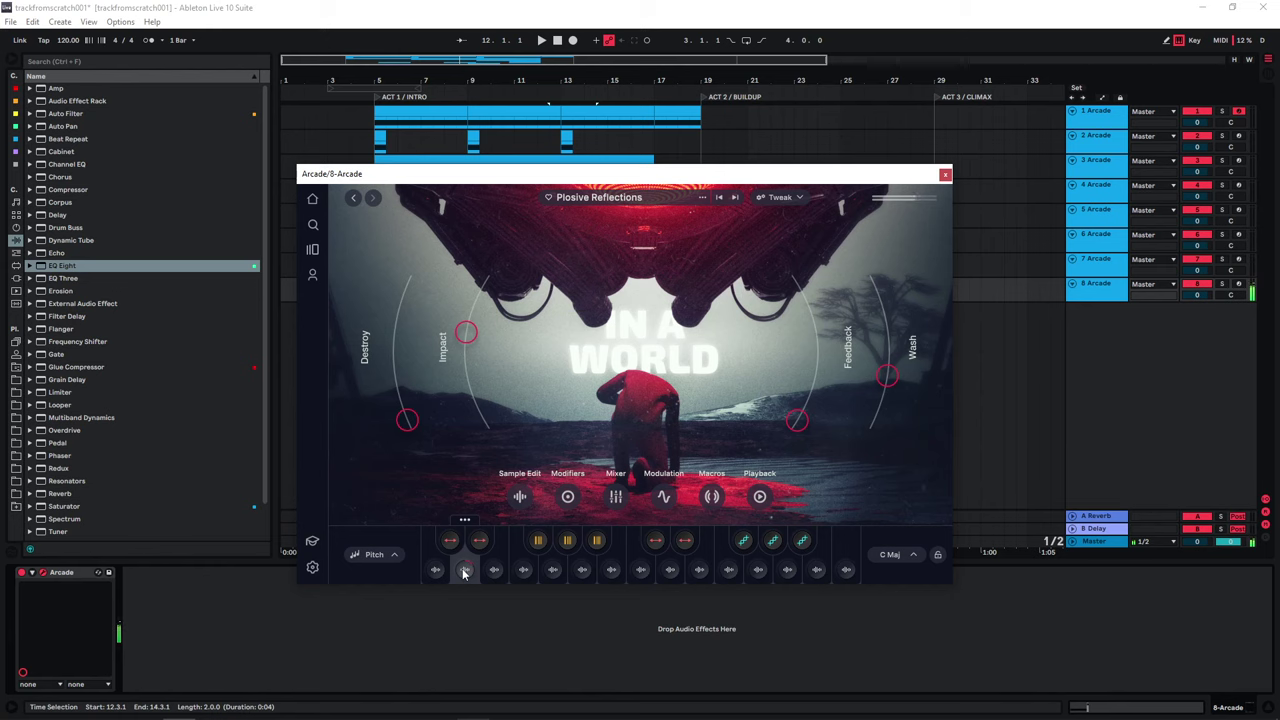
{"action": "left_click", "coordinate": [945, 175]}
Step: Remove the second note from the eighth track's clip, then move the remaining note to D2 and extend it across the clip
{"action": "double_click", "coordinate": [560, 283]}
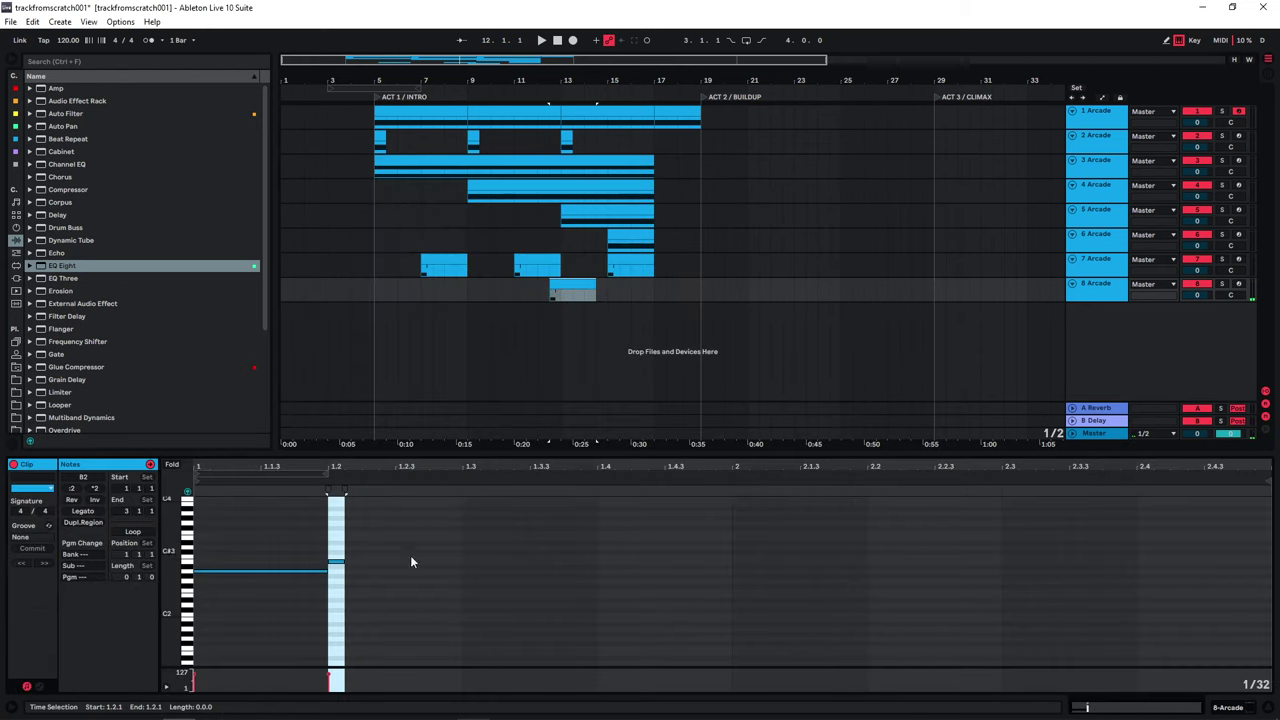
{"action": "left_click_drag", "start_coordinate": [332, 540], "coordinate": [350, 566]}
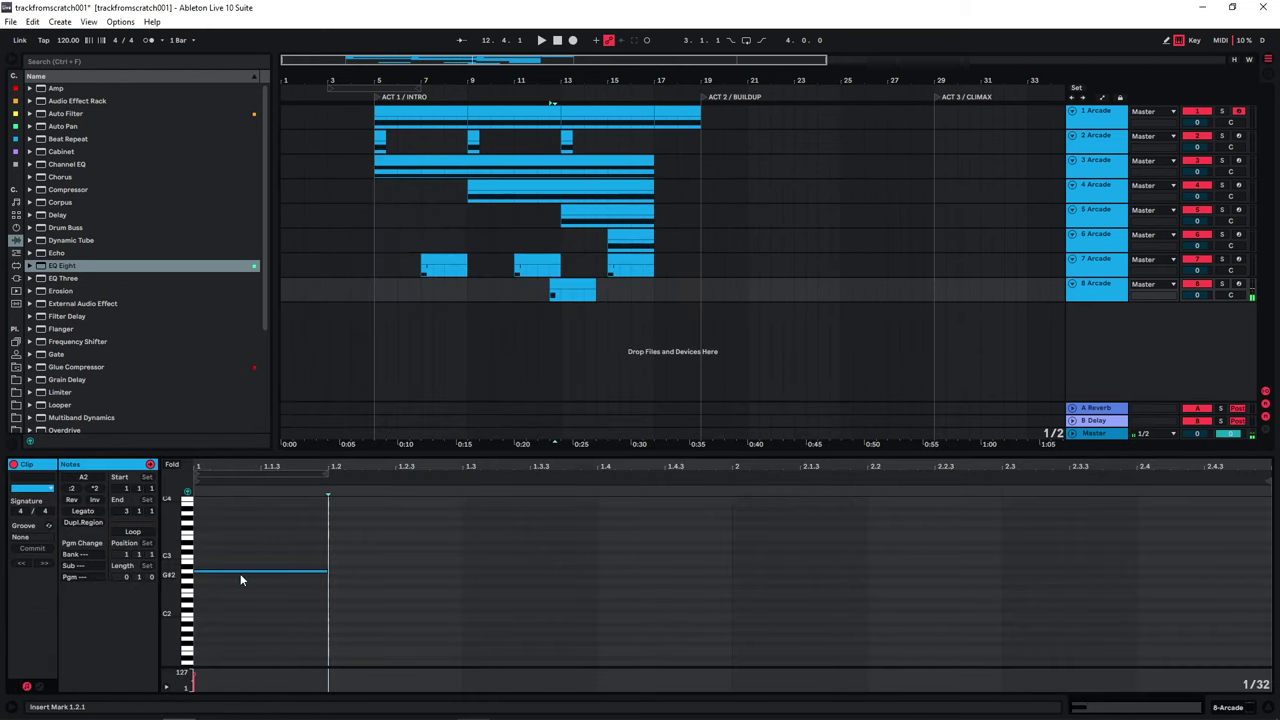
{"action": "left_click_drag", "start_coordinate": [240, 573], "coordinate": [241, 605]}
{"action": "key", "text": "space"}
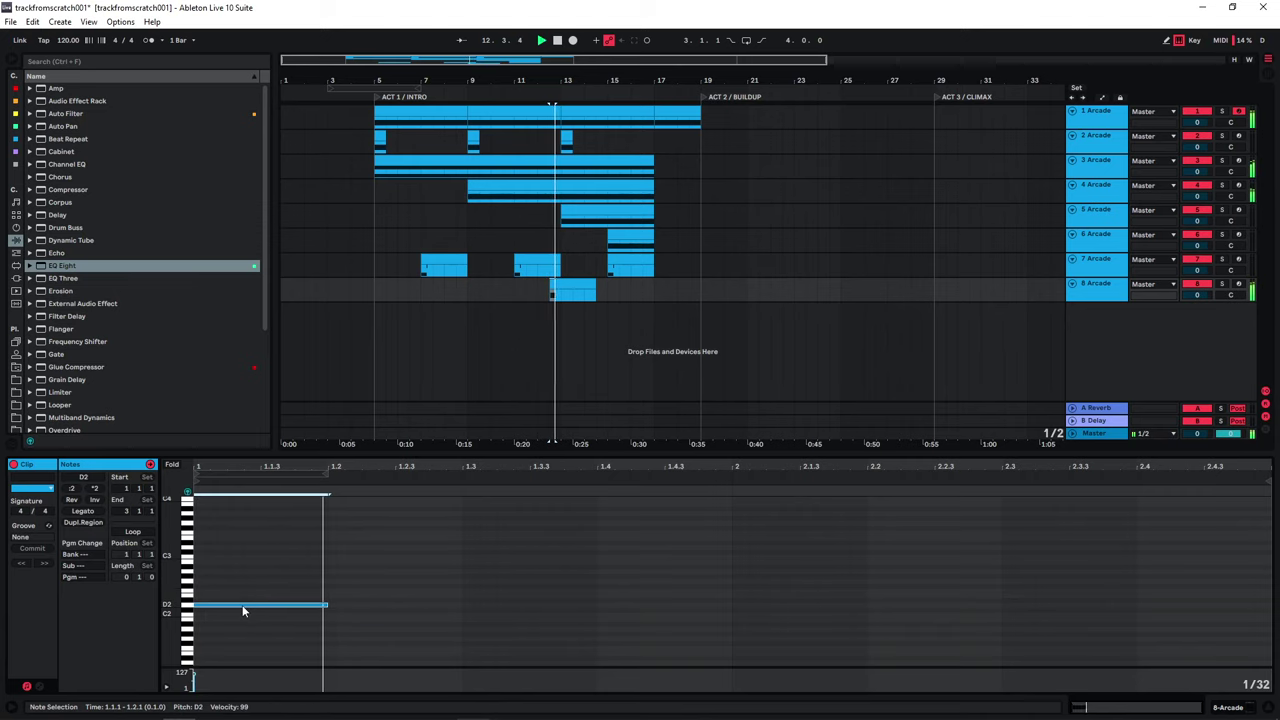
{"action": "double_click", "coordinate": [1073, 294]}
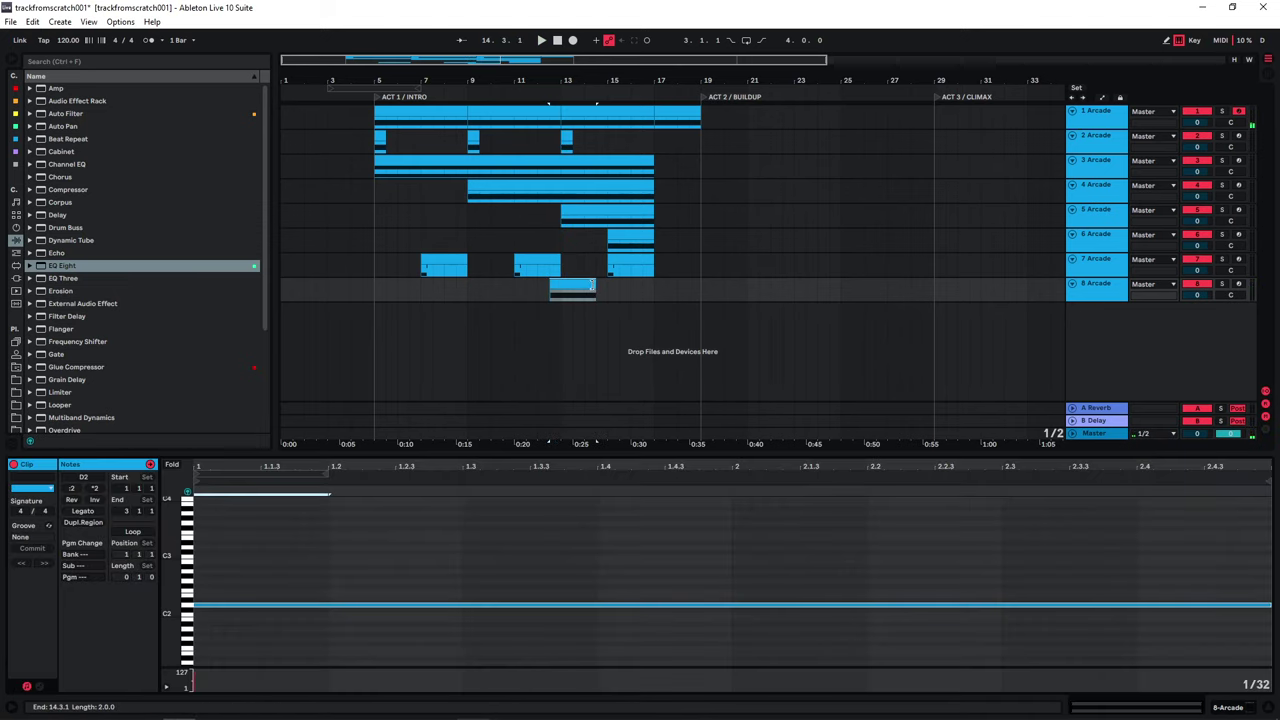
Step: Shorten the eighth track's impact clip to one bar, copy it to 16.3.1 and play the intro from bar 5
{"action": "left_click_drag", "start_coordinate": [592, 286], "coordinate": [653, 297]}
{"action": "key", "text": "space"}
{"action": "left_click", "coordinate": [367, 233]}
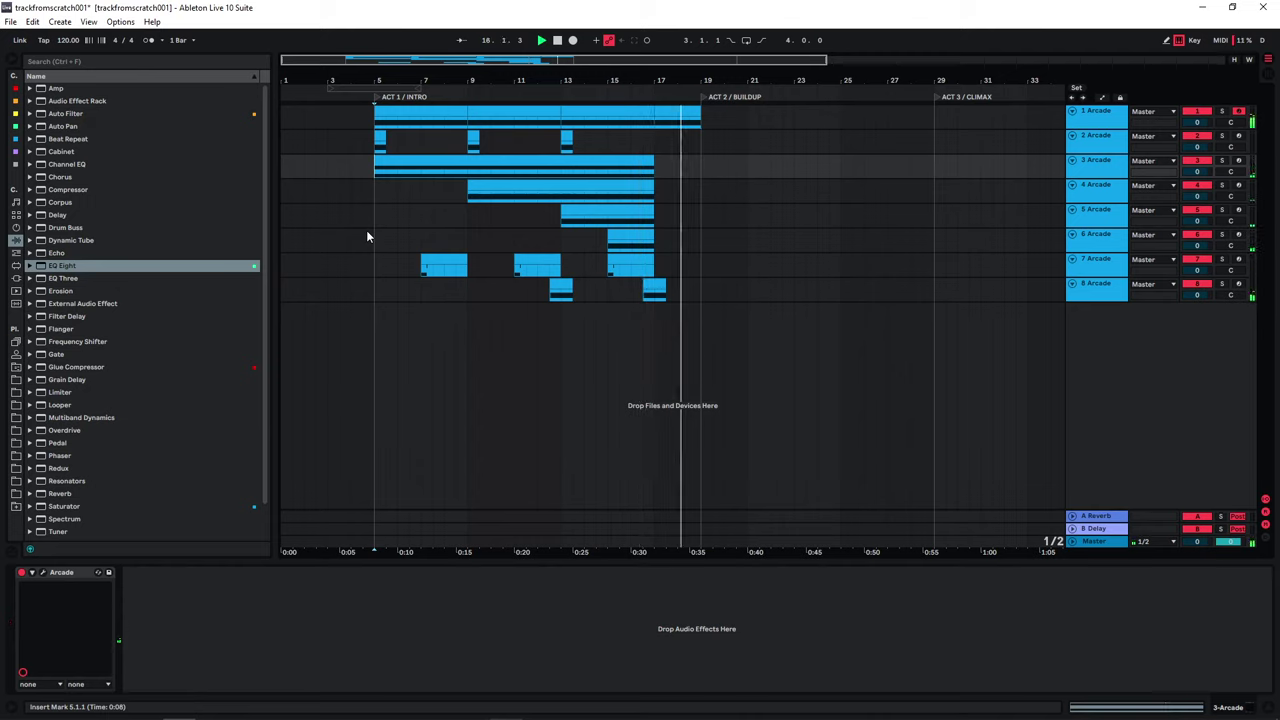
Step: Copy the fifth and sixth tracks' clips into Act 2, starting at bars 23 and 25 and ending at bar 27
{"action": "left_click", "coordinate": [593, 214]}
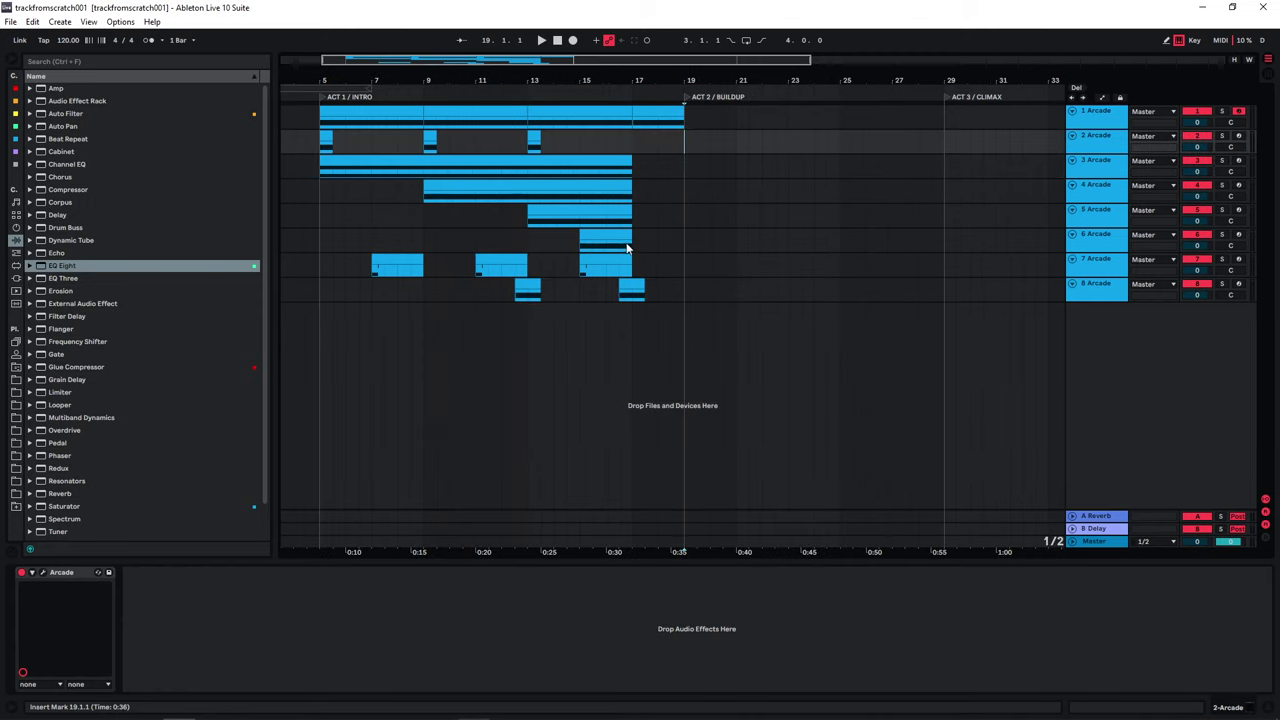
{"action": "left_click_drag", "start_coordinate": [630, 246], "coordinate": [706, 212]}
{"action": "left_click", "coordinate": [541, 213]}
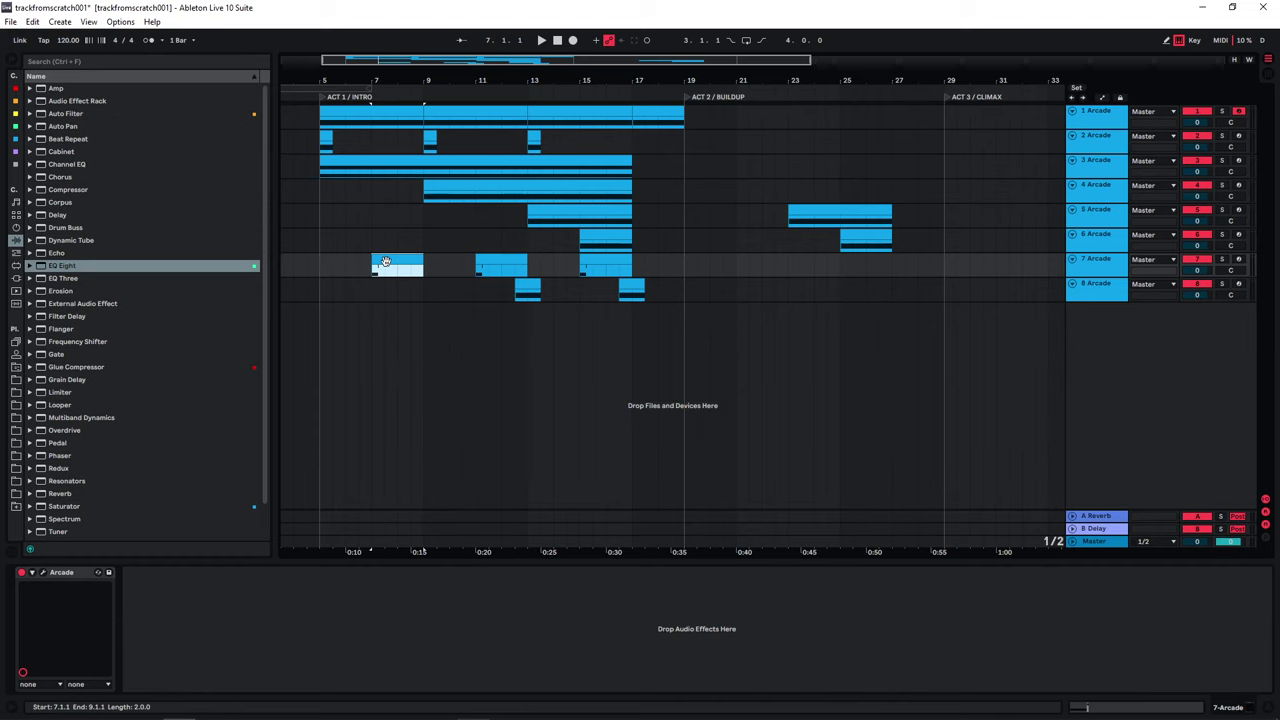
Step: Repeat the seventh track's clip across bars 19 to 27 and copy the eighth track's impact clip to 19.3.1
{"action": "left_click_drag", "start_coordinate": [384, 261], "coordinate": [702, 277]}
{"action": "key", "text": "ctrl+d"}
{"action": "key", "text": "ctrl+d"}
{"action": "key", "text": "ctrl+d"}
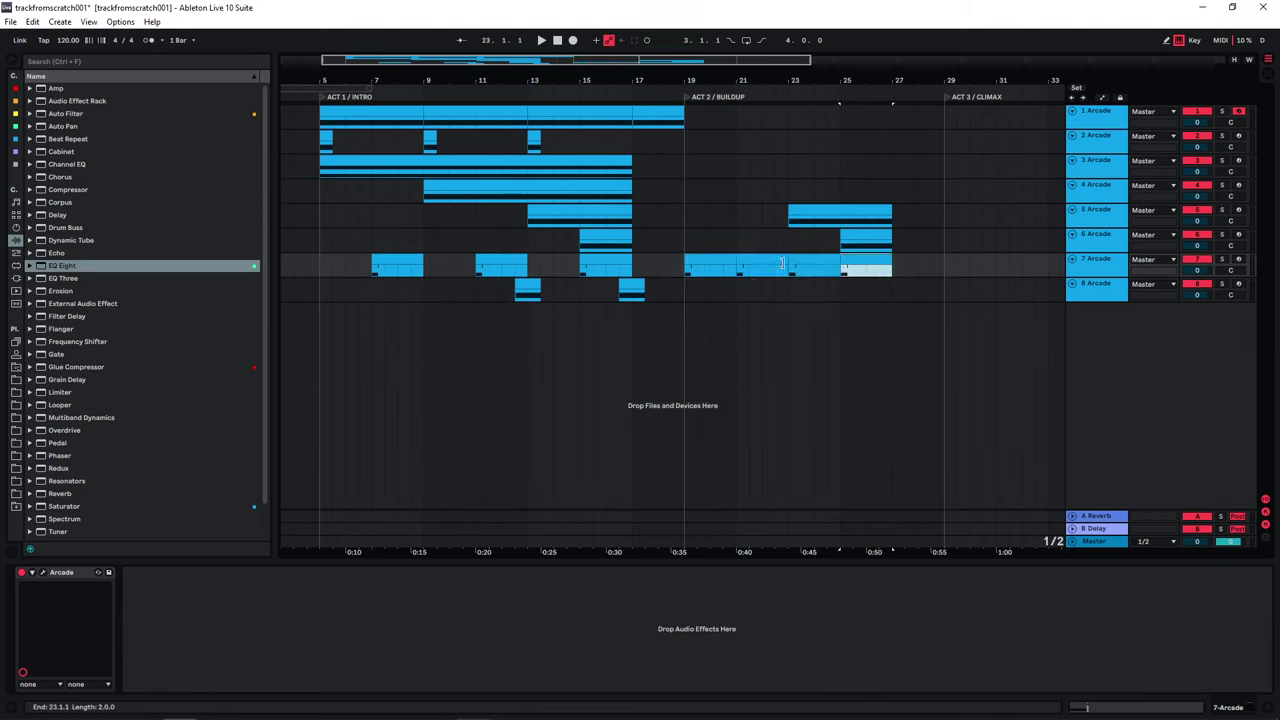
{"action": "left_click", "coordinate": [632, 281]}
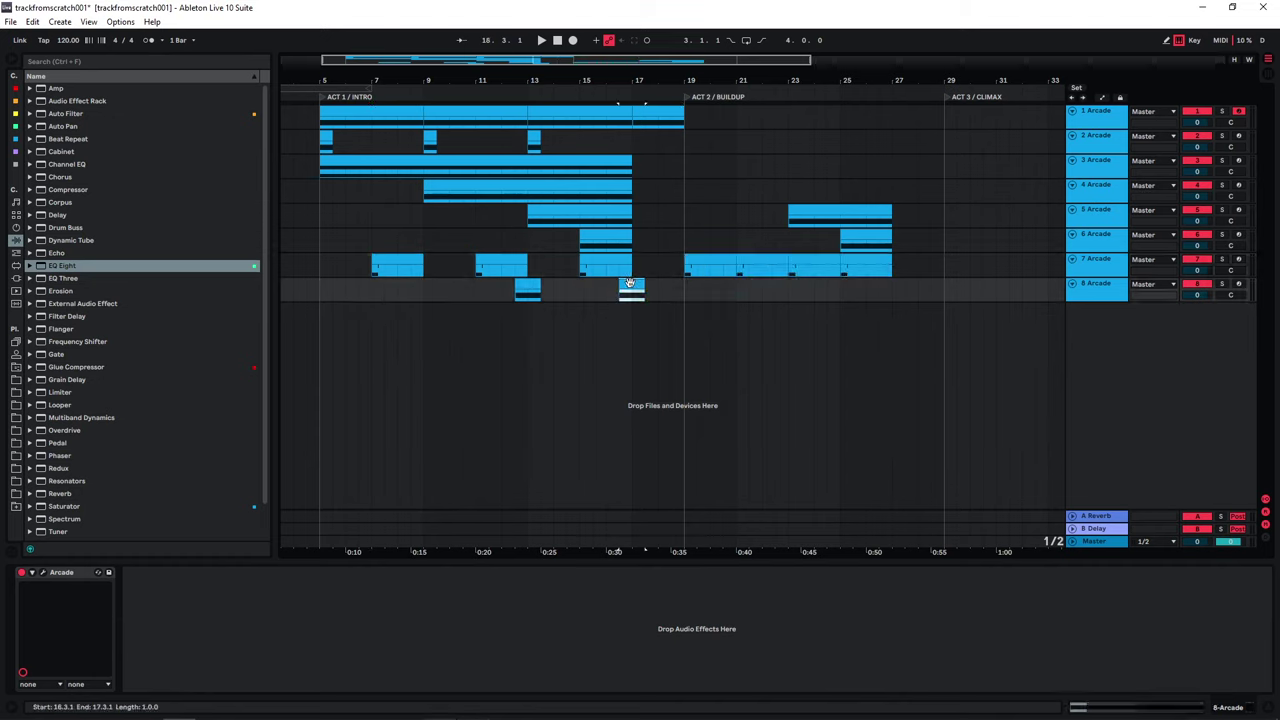
{"action": "left_click_drag", "start_coordinate": [629, 283], "coordinate": [714, 282]}
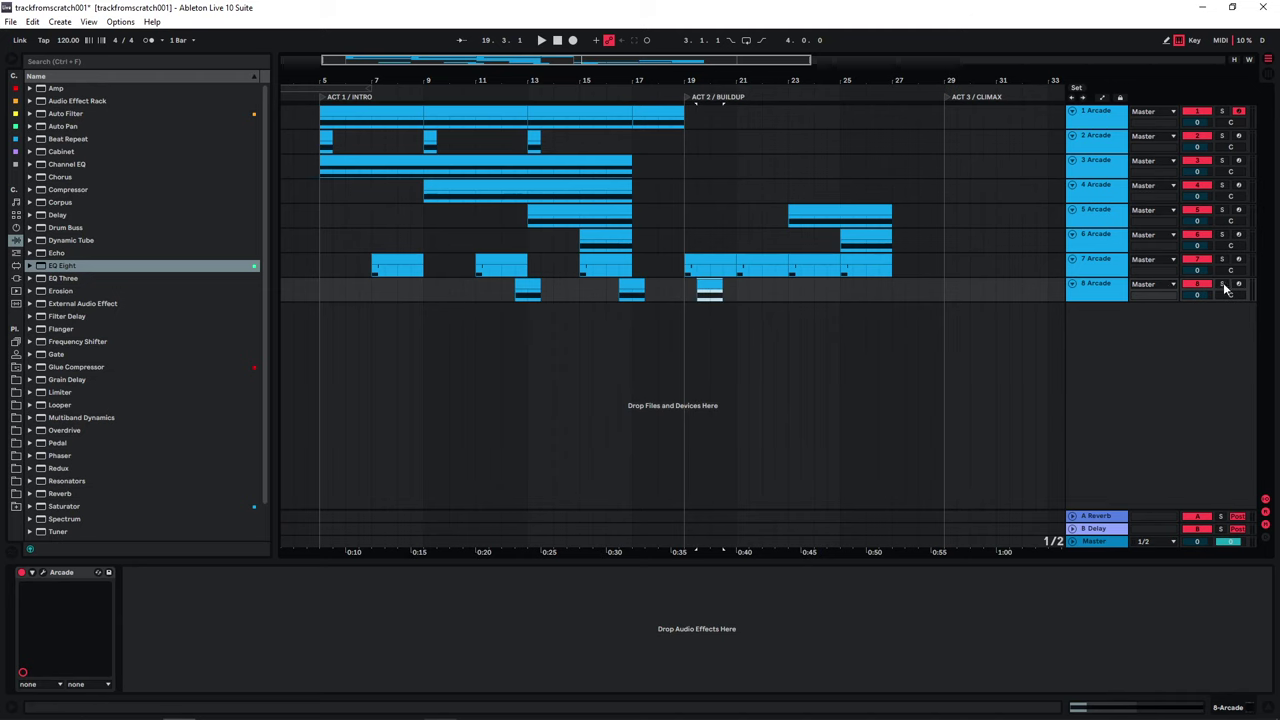
Step: Turn the impact clip at 19.3.1 into a one-beat E3 hit, audition it and repeat it every two bars up to bar 25
{"action": "left_click", "coordinate": [1223, 285]}
{"action": "double_click", "coordinate": [712, 281]}
{"action": "left_click_drag", "start_coordinate": [311, 574], "coordinate": [308, 539]}
{"action": "key", "text": "space"}
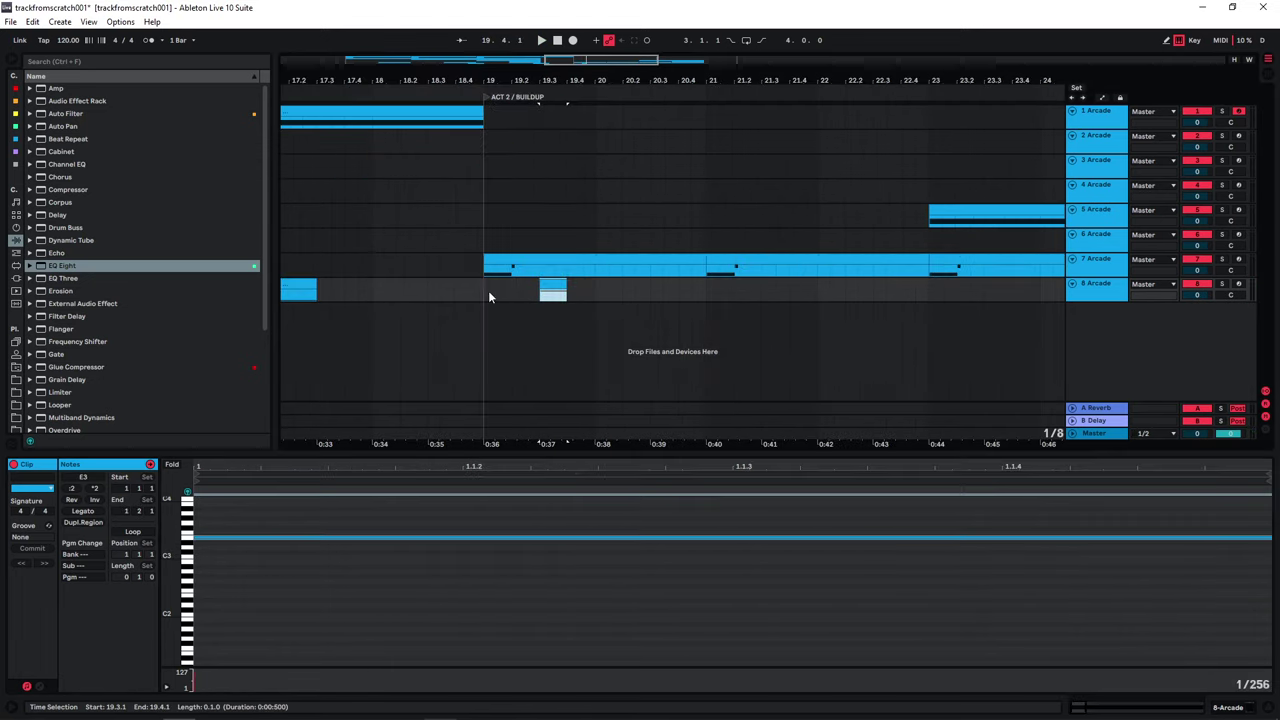
{"action": "left_click", "coordinate": [484, 292]}
{"action": "key", "text": "space"}
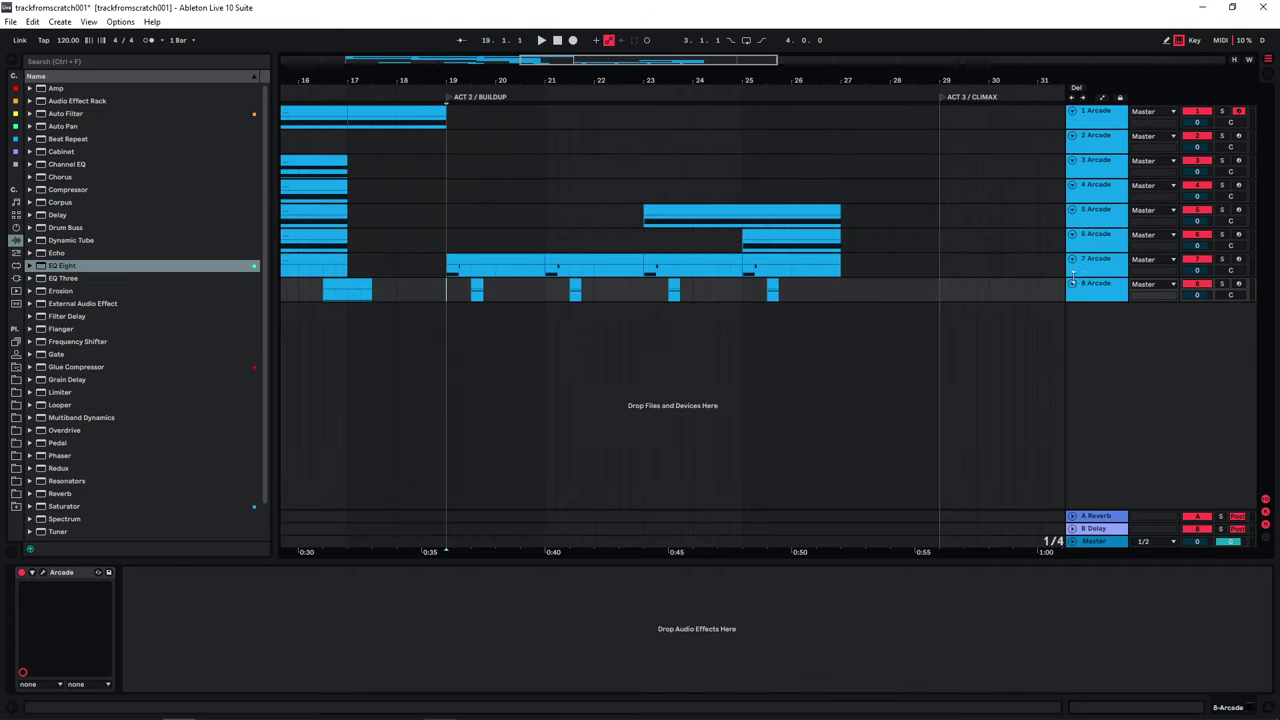
Step: Duplicate the sixth Arcade track and extend the copy's Act 2 clip back to bar 19
{"action": "left_click", "coordinate": [1072, 298]}
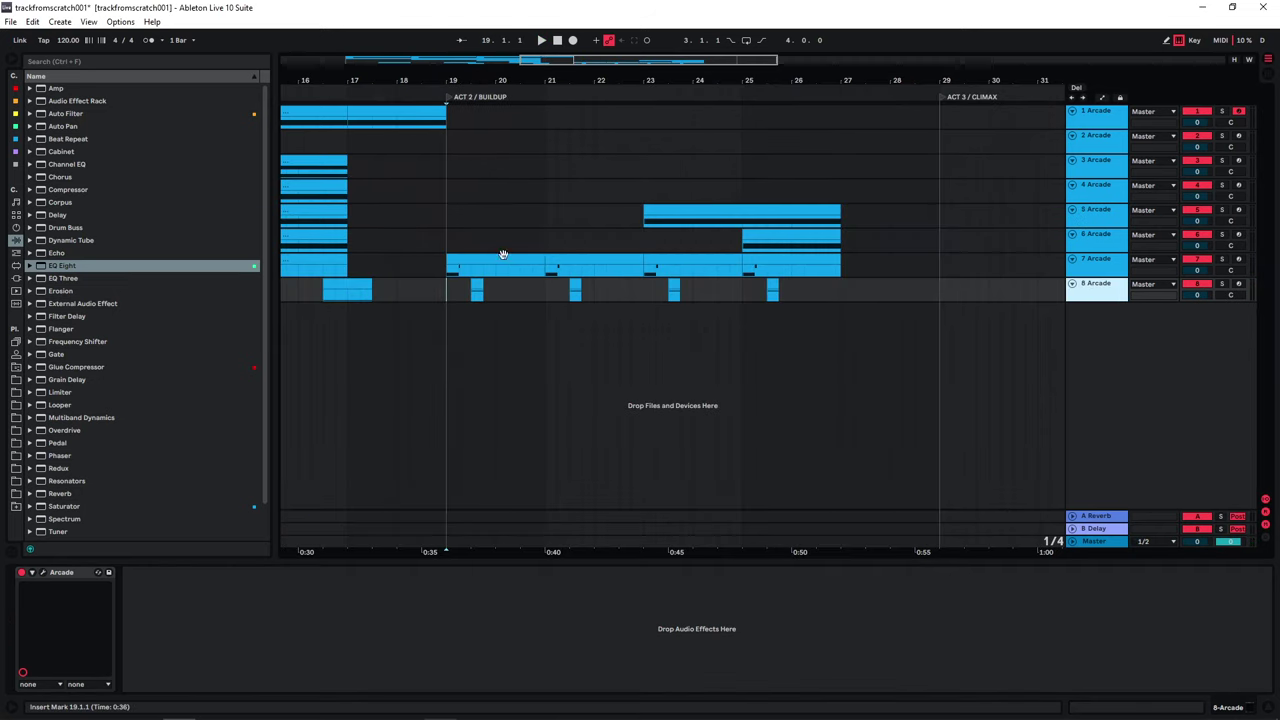
{"action": "left_click_drag", "start_coordinate": [446, 298], "coordinate": [860, 304]}
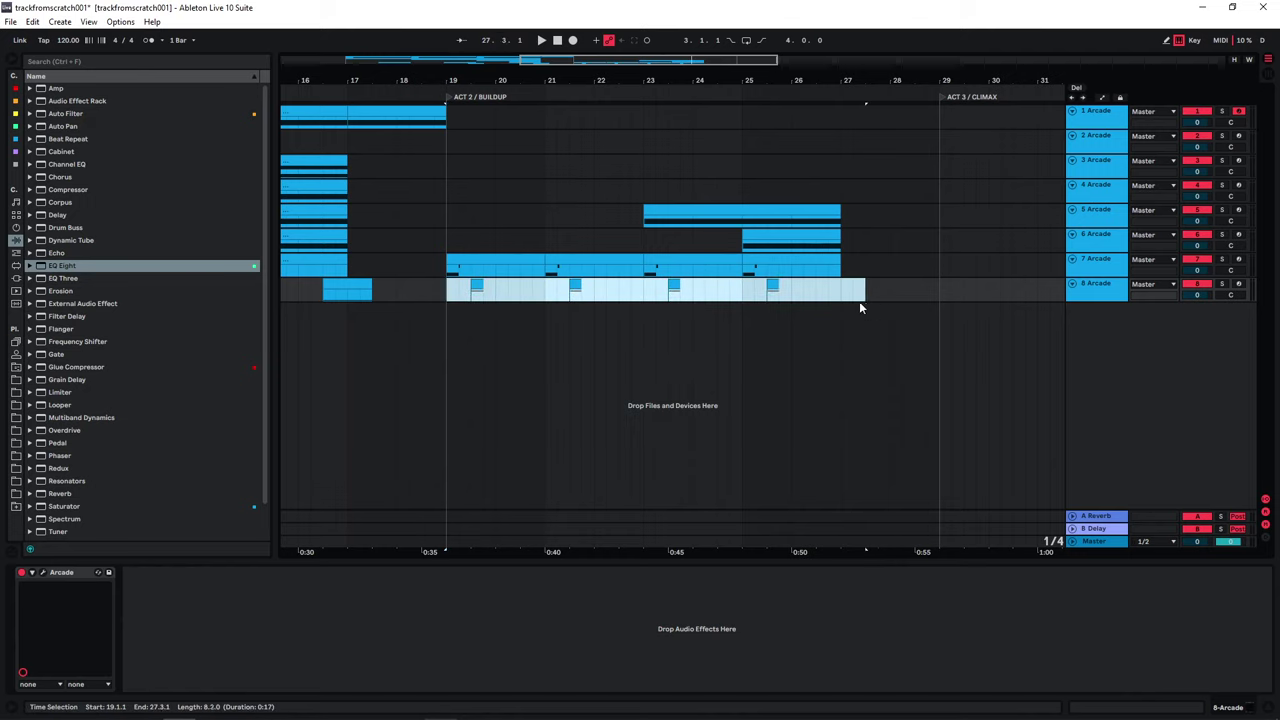
{"action": "left_click", "coordinate": [1116, 296]}
{"action": "left_click", "coordinate": [1093, 244]}
{"action": "key", "text": "ctrl+d"}
{"action": "left_click_drag", "start_coordinate": [842, 263], "coordinate": [441, 266]}
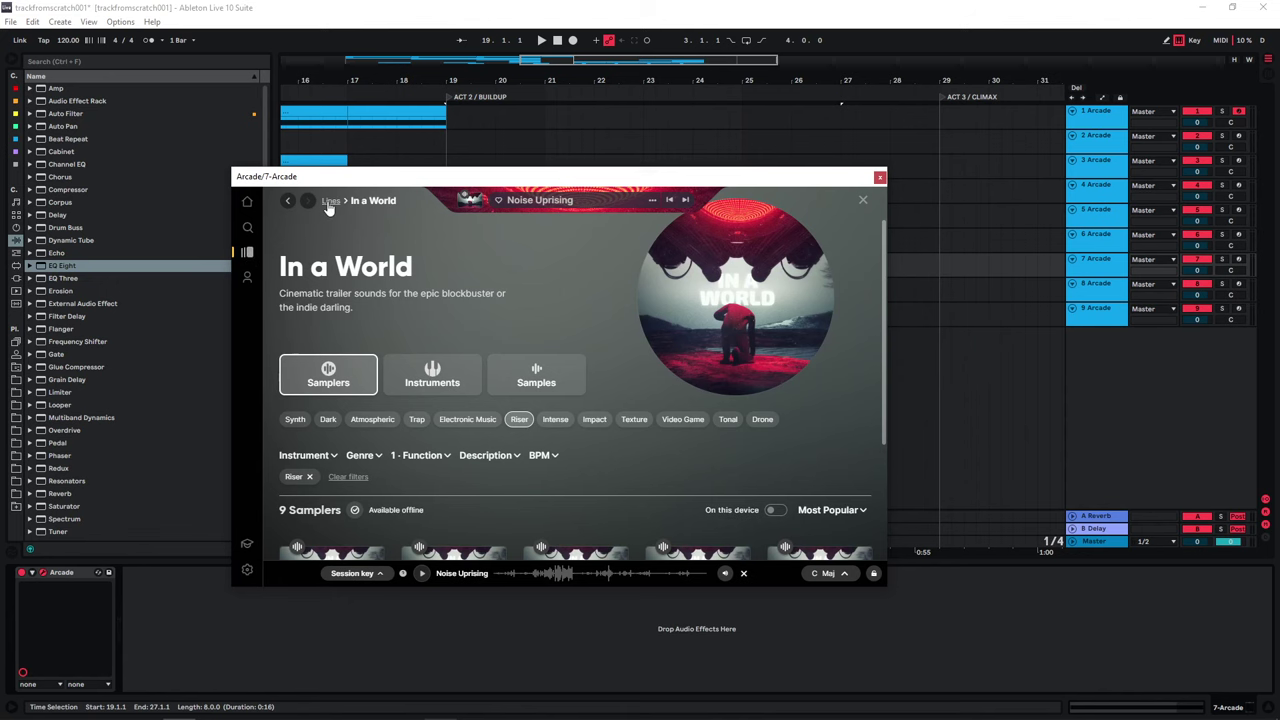
Step: Load the Towering Immensity instrument from Arcade's Obsidian line on the seventh track
{"action": "left_click", "coordinate": [329, 202]}
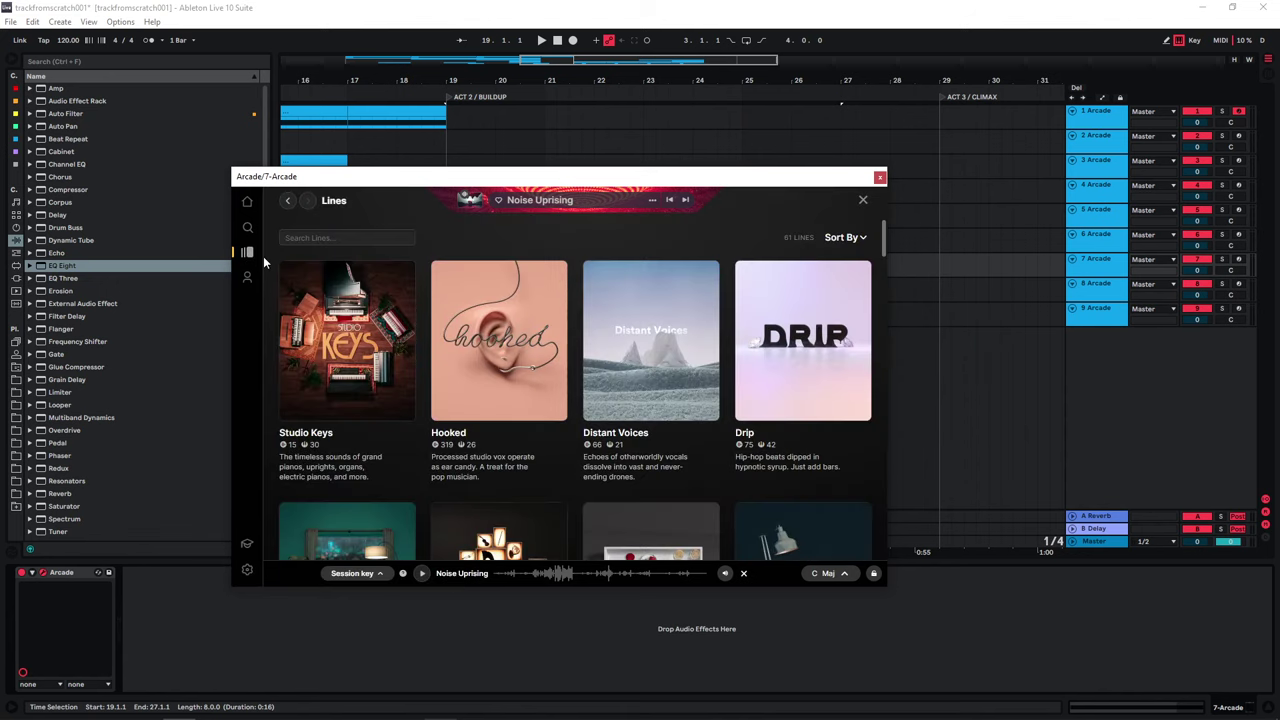
{"action": "left_click", "coordinate": [291, 440]}
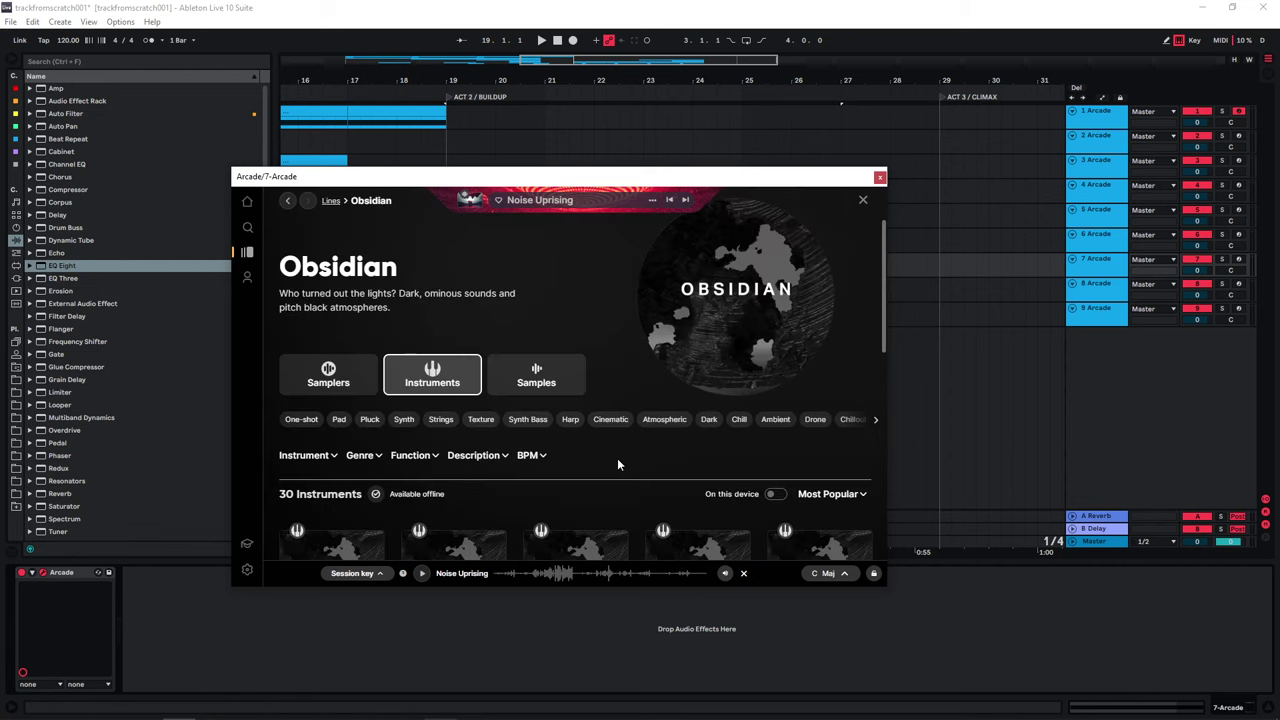
{"action": "scroll", "coordinate": [618, 461], "scroll_direction": "down", "scroll_amount": 3}
{"action": "left_click", "coordinate": [657, 343]}
{"action": "left_click", "coordinate": [778, 343]}
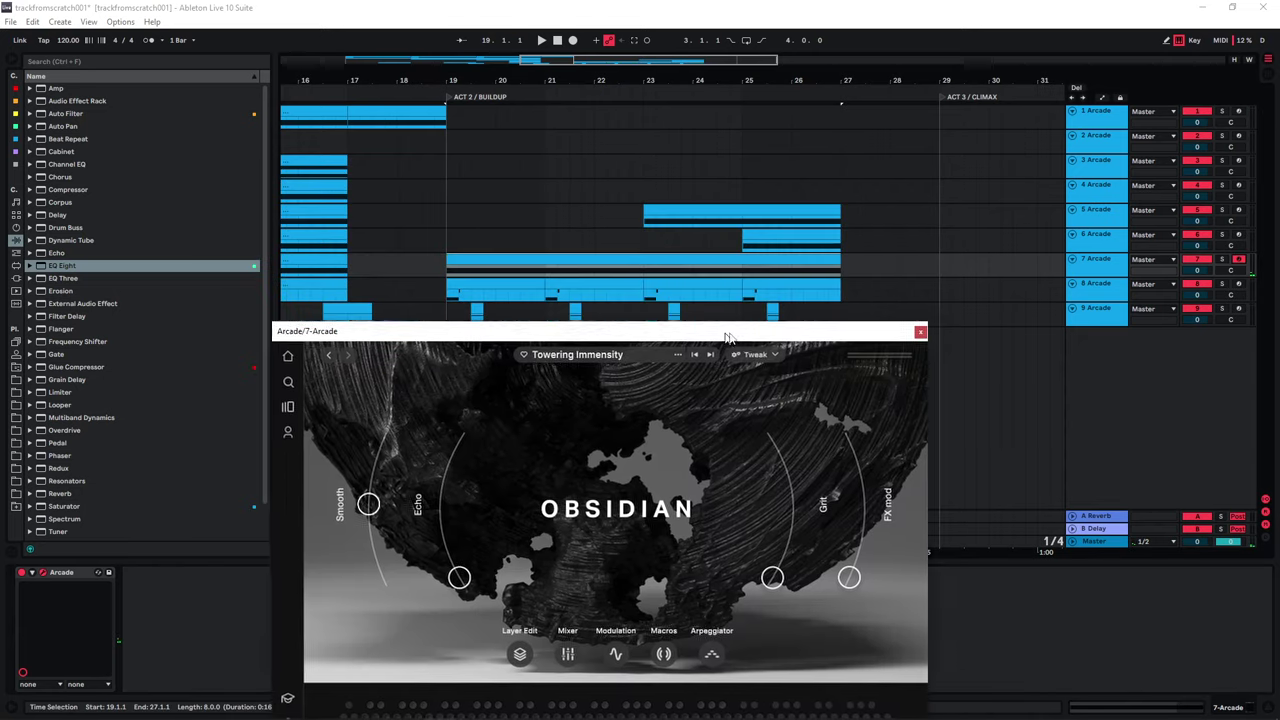
{"action": "left_click_drag", "start_coordinate": [726, 336], "coordinate": [748, 334]}
Step: Layer a C#4 note over the C4 note in the seventh track's Act 2 clip and audition the track soloed
{"action": "double_click", "coordinate": [563, 258]}
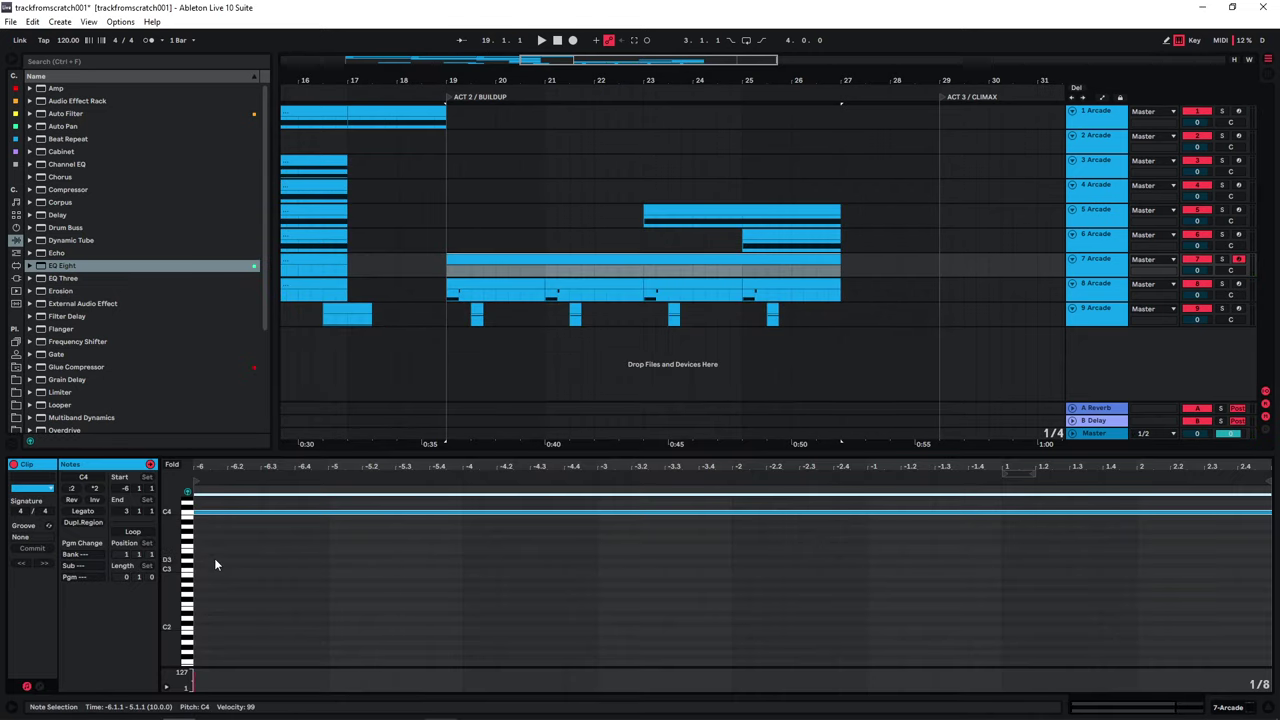
{"action": "scroll", "coordinate": [214, 559], "scroll_direction": "up", "scroll_amount": 1}
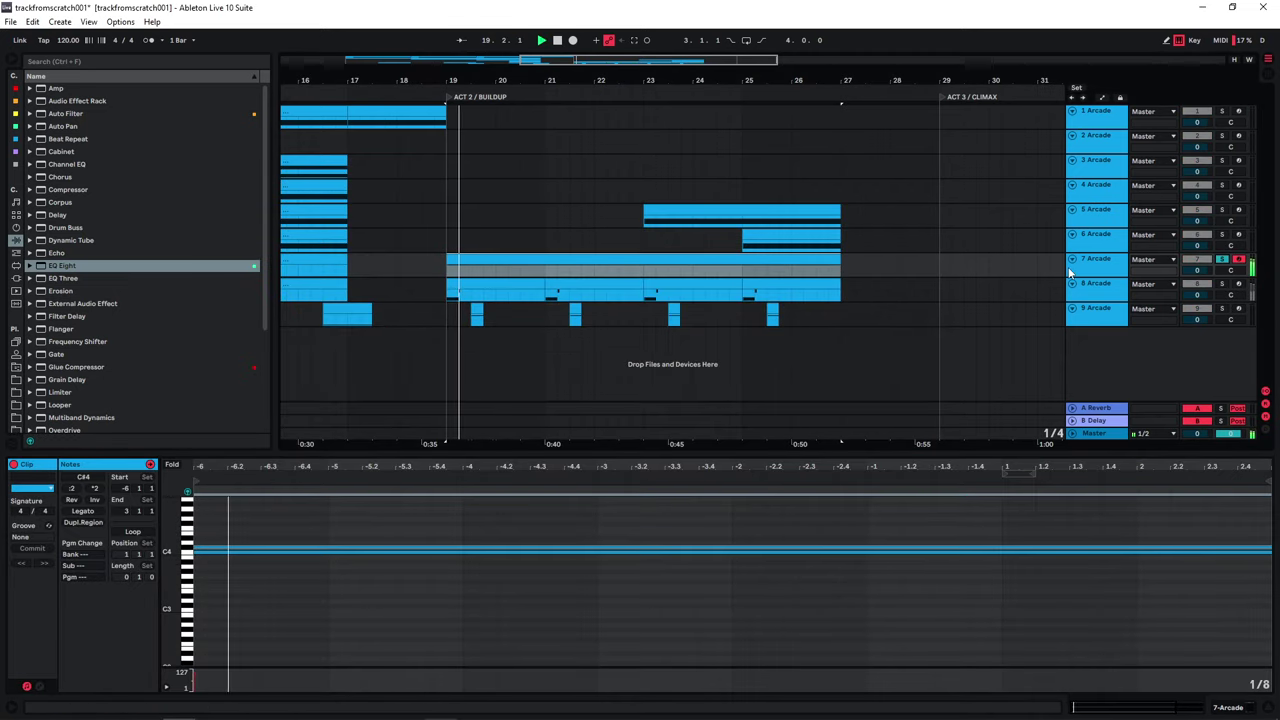
{"action": "key", "text": "space"}
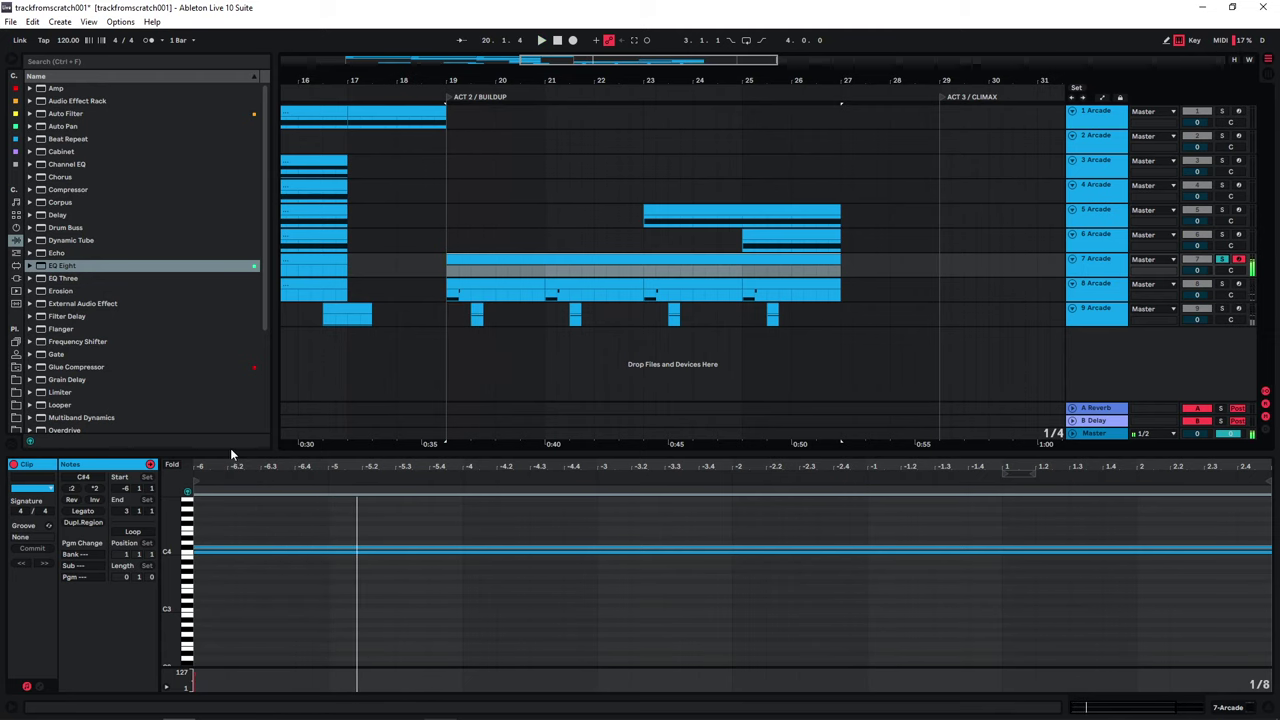
Step: Draw a pitch bend envelope rising from the centre to the maximum across the seventh track's Act 2 clip and play it
{"action": "left_click", "coordinate": [39, 686]}
{"action": "left_click_drag", "start_coordinate": [1258, 588], "coordinate": [1258, 491]}
{"action": "key", "text": "space"}
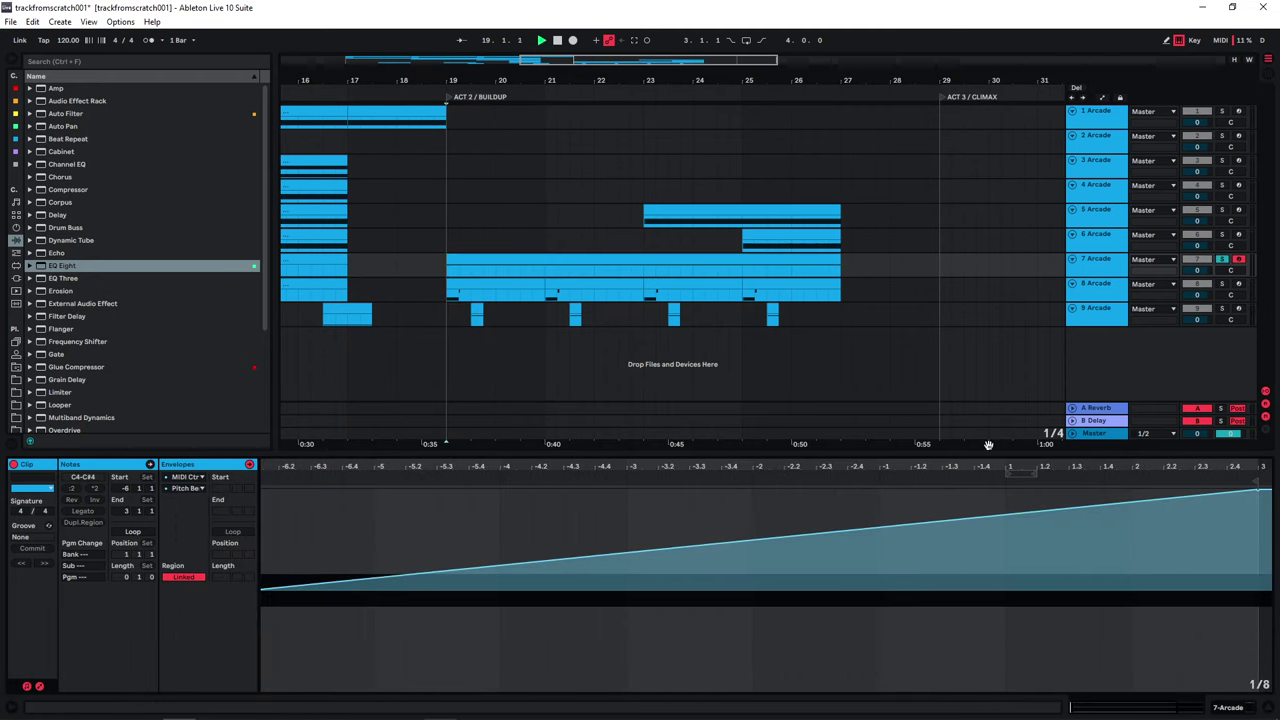
{"action": "key", "text": "space"}
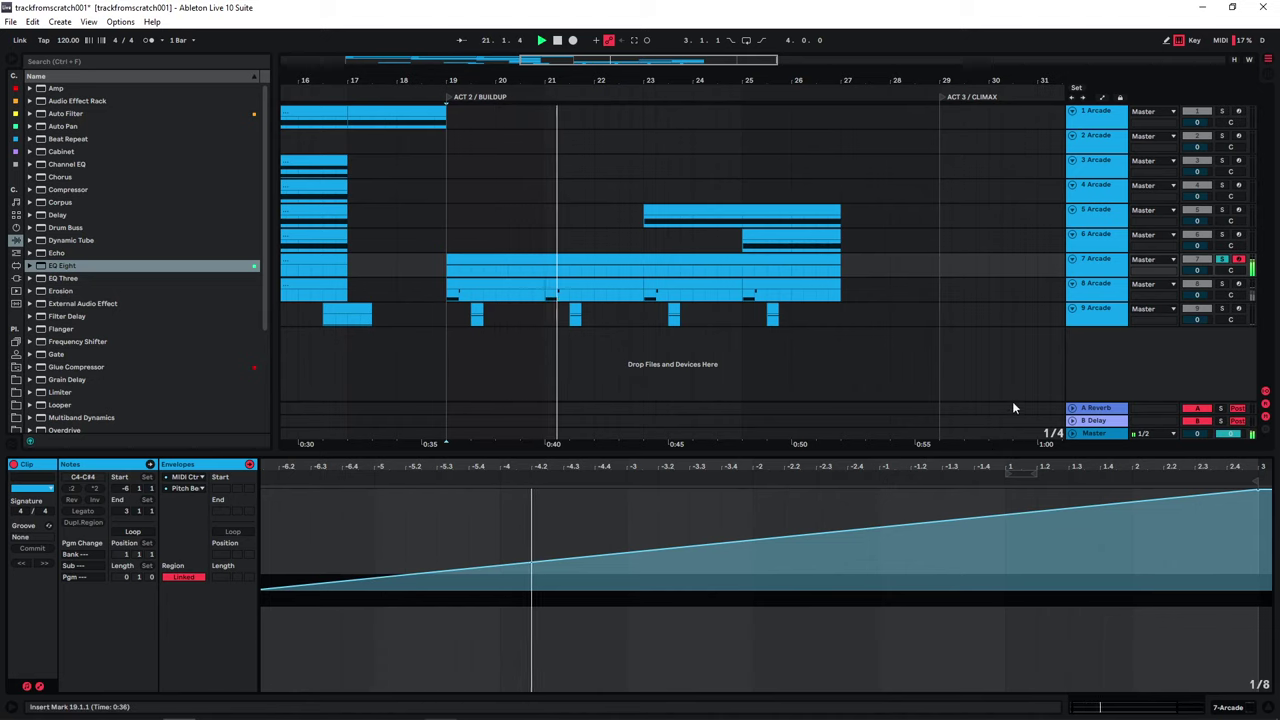
Step: Add EQ Eight to the seventh track and automate its band 8 high-cut frequency to rise from 115 Hz at bar 19 until bar 27
{"action": "key", "text": "Return"}
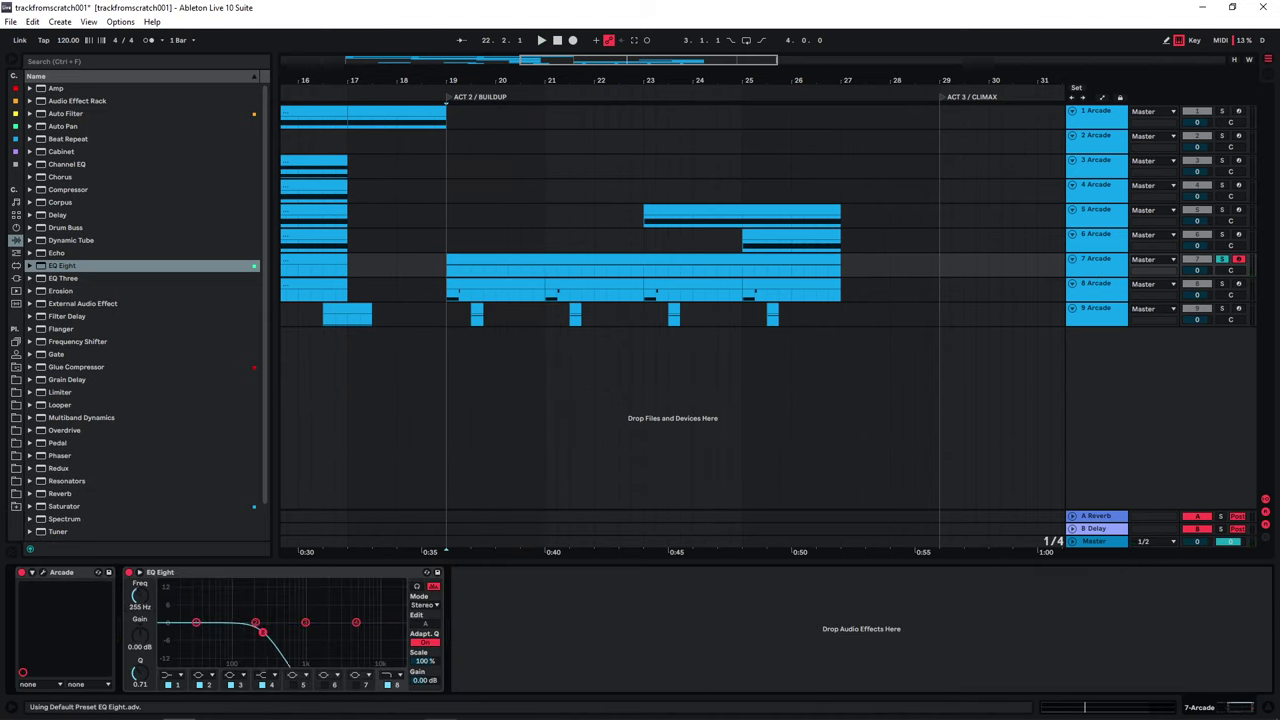
{"action": "left_click_drag", "start_coordinate": [144, 603], "coordinate": [144, 630]}
{"action": "key", "text": "a"}
{"action": "left_click", "coordinate": [447, 272]}
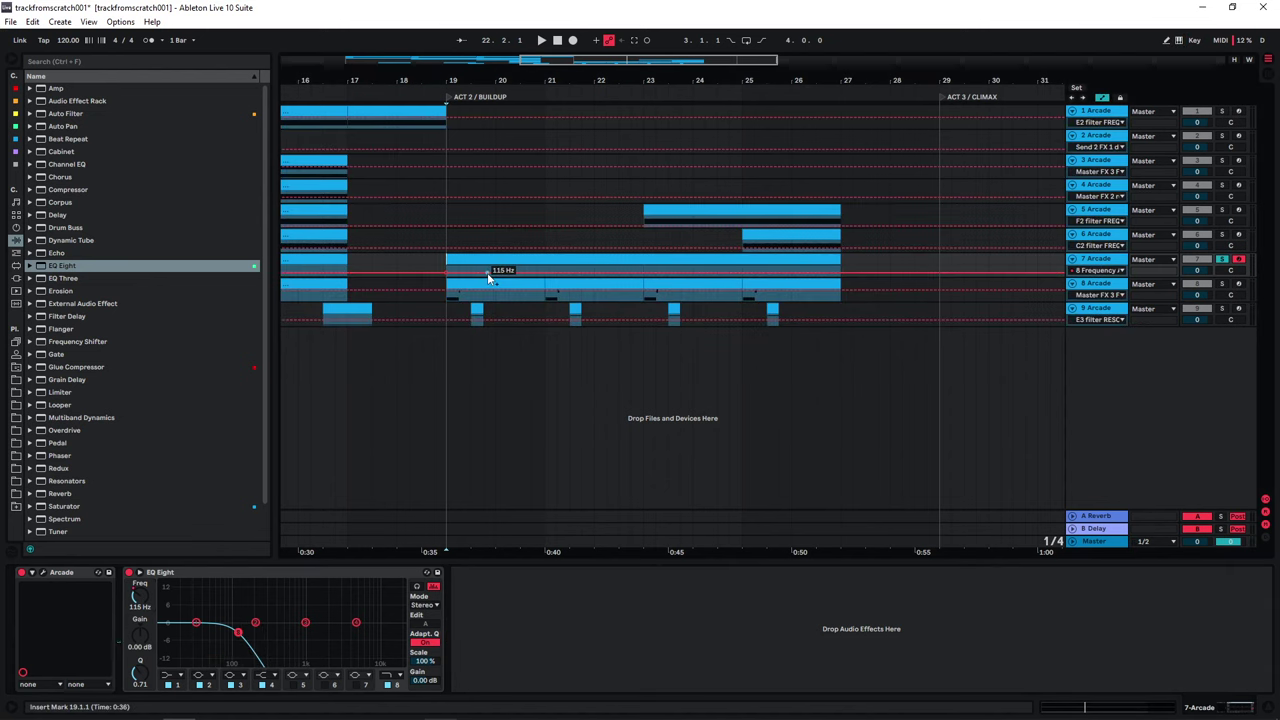
{"action": "left_click_drag", "start_coordinate": [489, 273], "coordinate": [841, 269]}
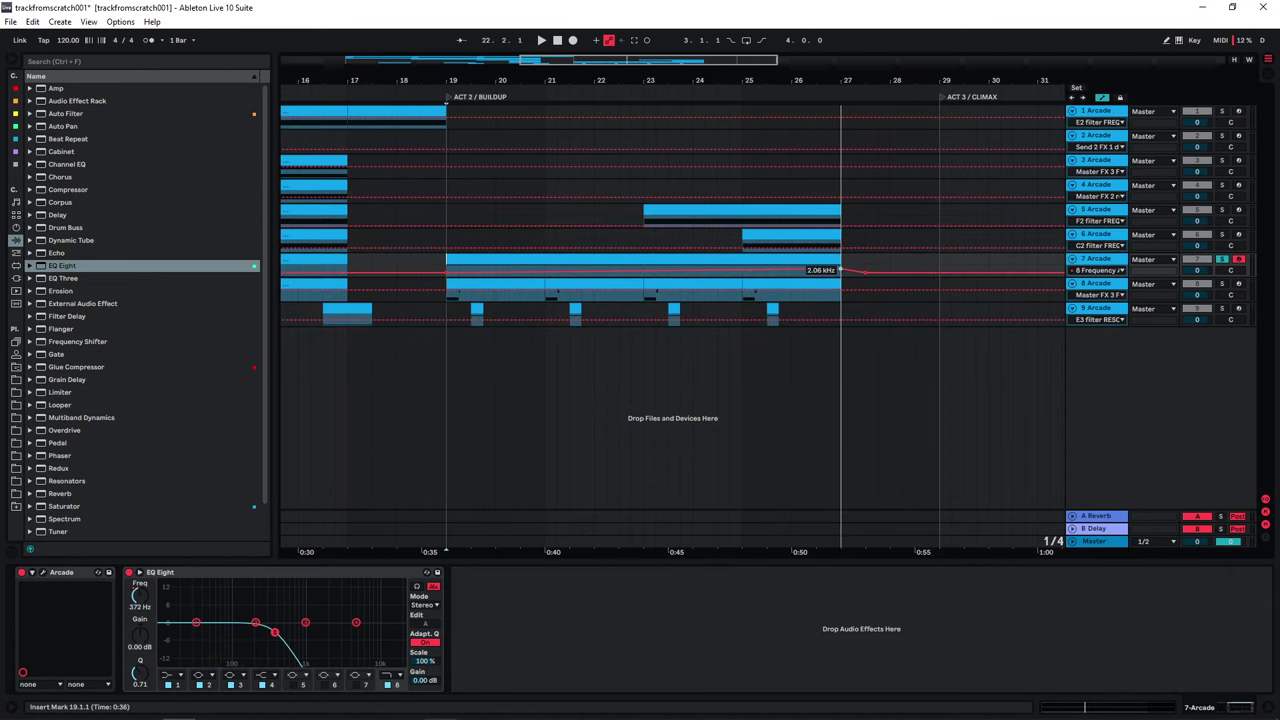
{"action": "key", "text": "space"}
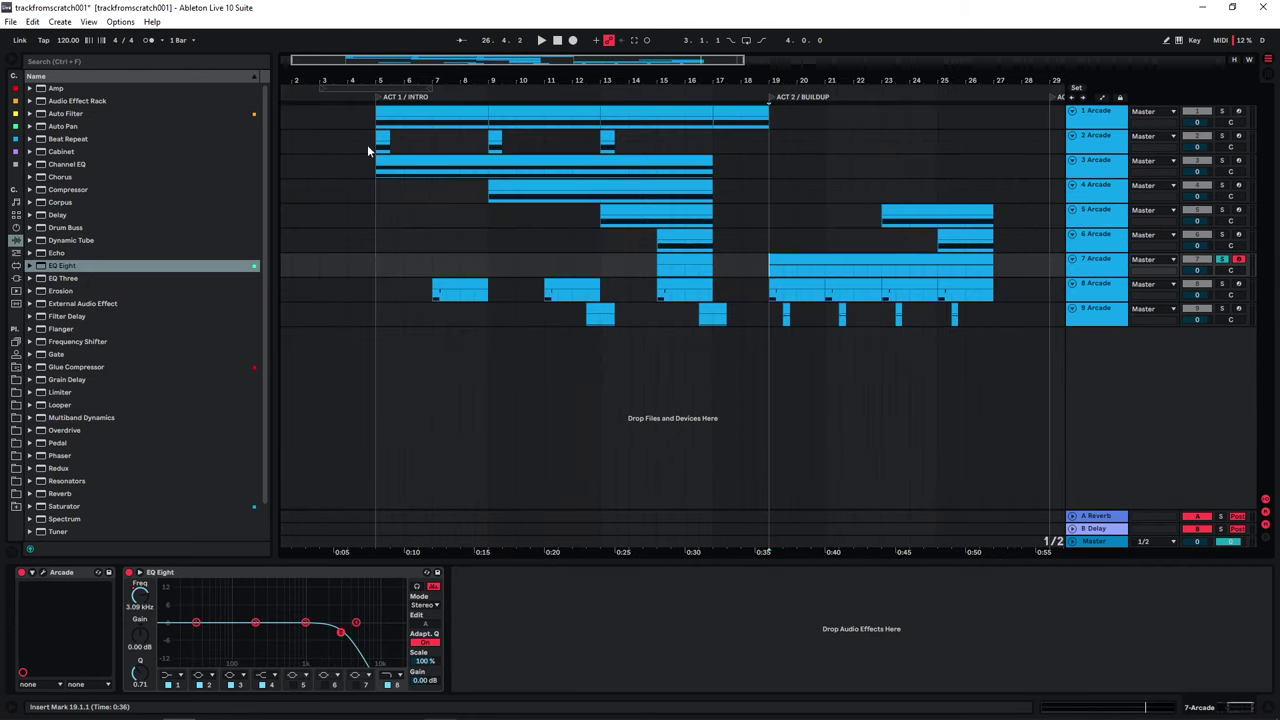
Step: Duplicate the second Arcade track and delete the first two clips from the copy
{"action": "left_click", "coordinate": [1088, 148]}
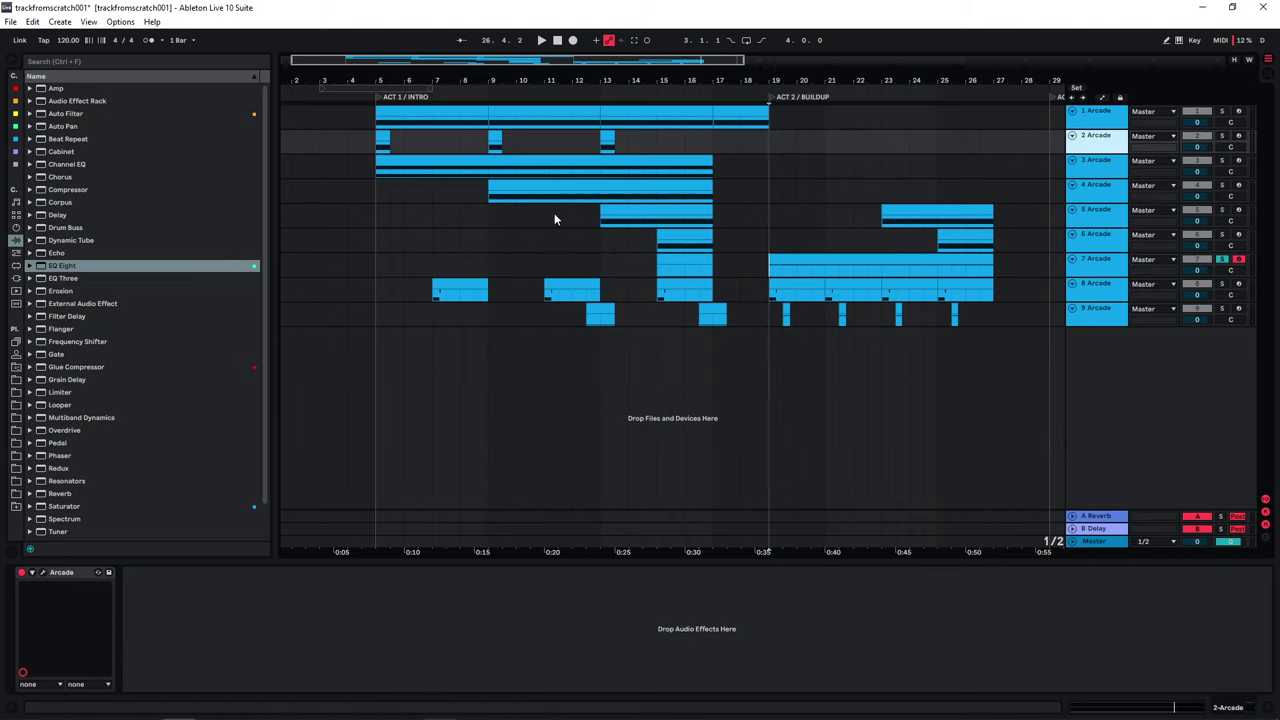
{"action": "key", "text": "ctrl+d"}
{"action": "left_click_drag", "start_coordinate": [361, 172], "coordinate": [516, 170]}
{"action": "key", "text": "Delete"}
Step: Move the copied track's remaining clip to bar 20 and lower its note to C2
{"action": "left_click_drag", "start_coordinate": [607, 160], "coordinate": [814, 173]}
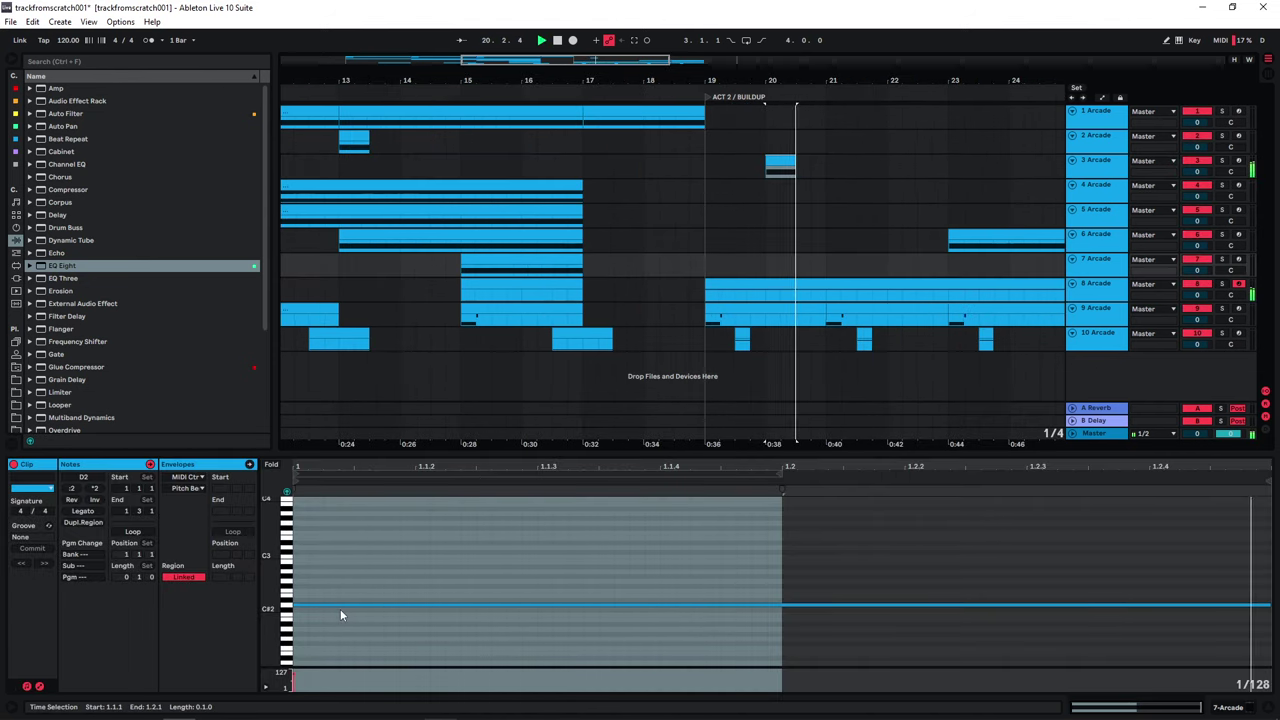
{"action": "left_click", "coordinate": [336, 616]}
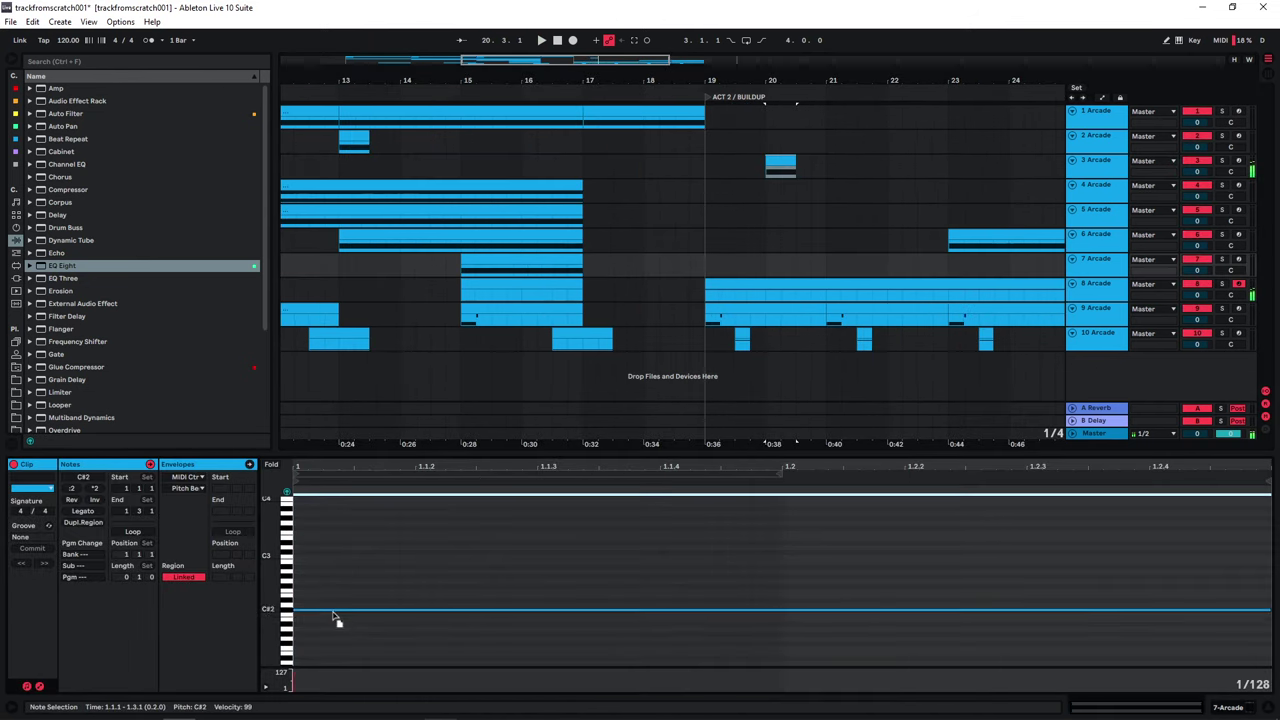
{"action": "double_click", "coordinate": [330, 618]}
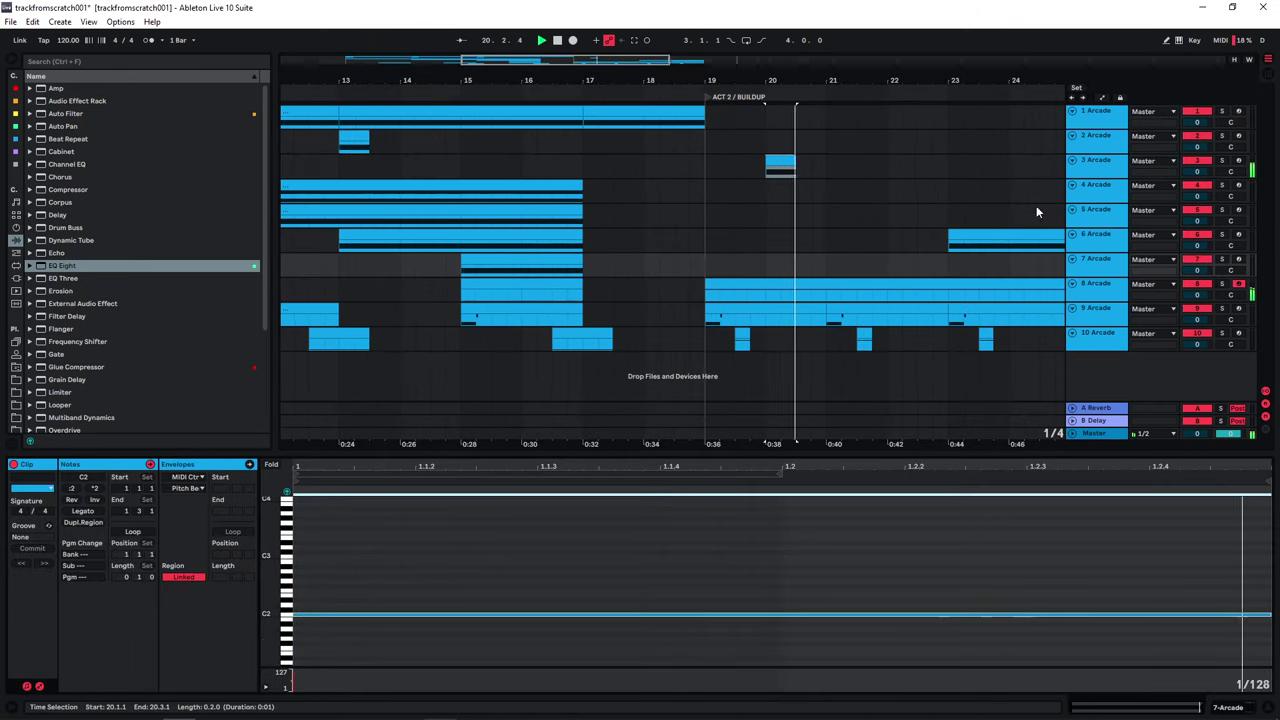
Step: In the third track's Arcade mixer, raise the send 2 Distortion Box's clip distortion to about 14% and adjust its overdrive during playback
{"action": "left_click", "coordinate": [1094, 167]}
{"action": "left_click", "coordinate": [579, 531]}
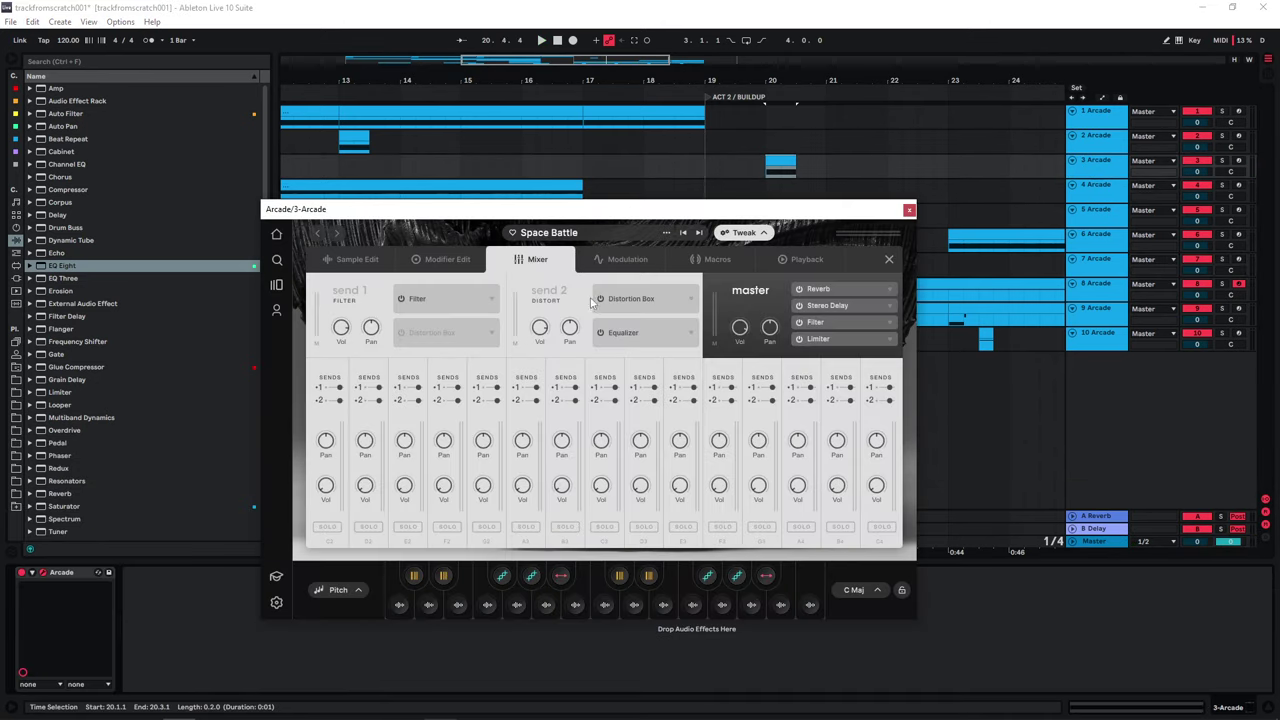
{"action": "left_click", "coordinate": [631, 298]}
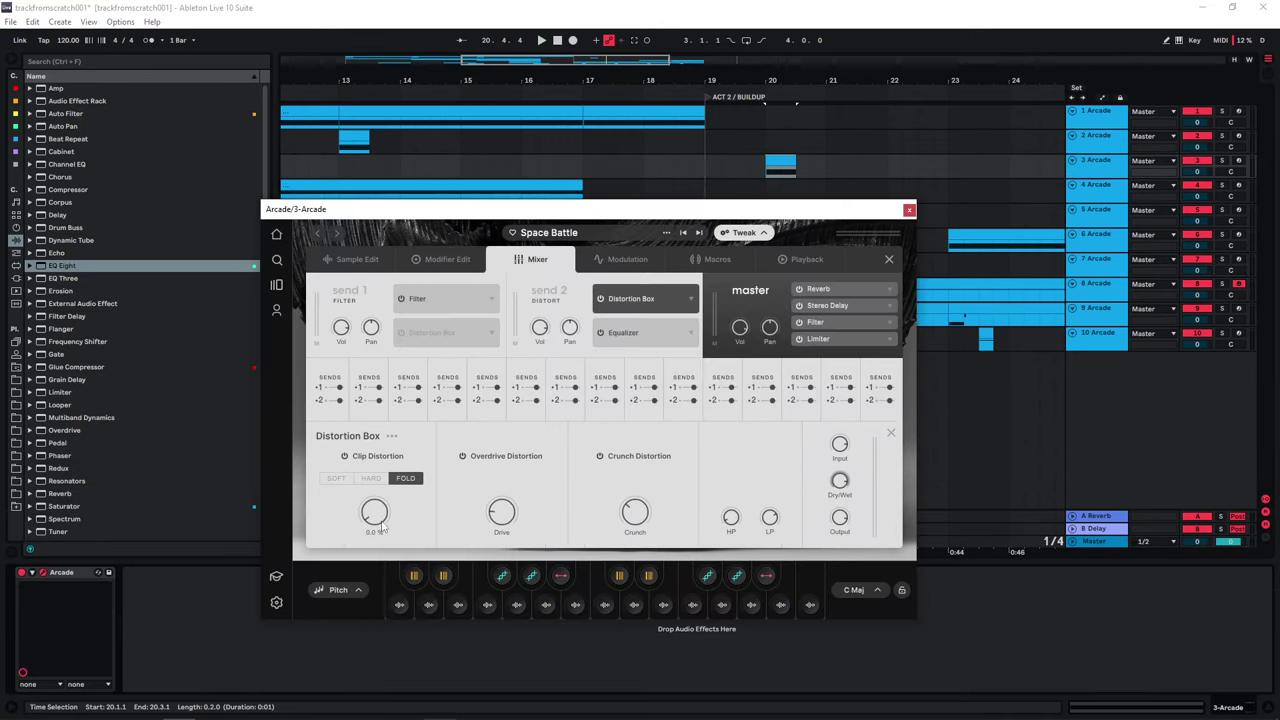
{"action": "key", "text": "space"}
{"action": "left_click_drag", "start_coordinate": [377, 517], "coordinate": [370, 479]}
{"action": "left_click_drag", "start_coordinate": [366, 491], "coordinate": [381, 497]}
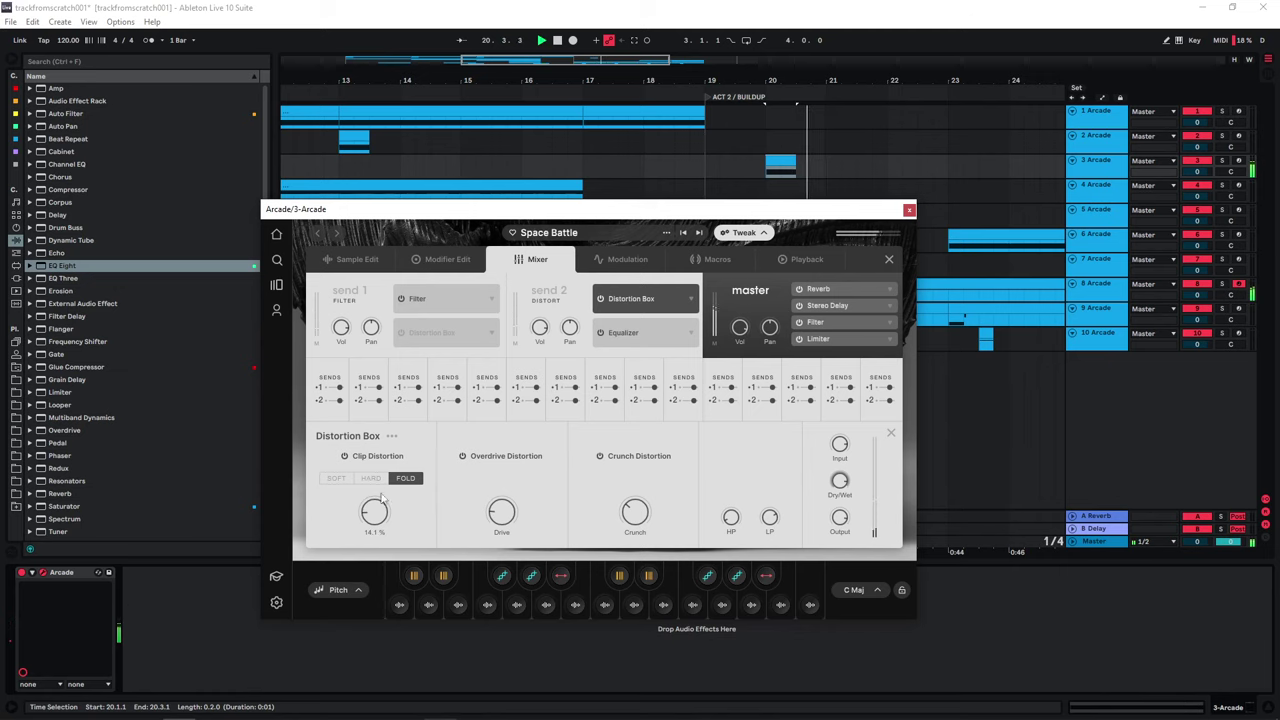
{"action": "left_click_drag", "start_coordinate": [491, 512], "coordinate": [487, 496]}
{"action": "key", "text": "space"}
Step: Repeat the third track's clip at bars 22, 24 and 26 and automate an EQ Eight high-cut frequency rising from bar 20 to 27
{"action": "left_click_drag", "start_coordinate": [615, 160], "coordinate": [933, 162]}
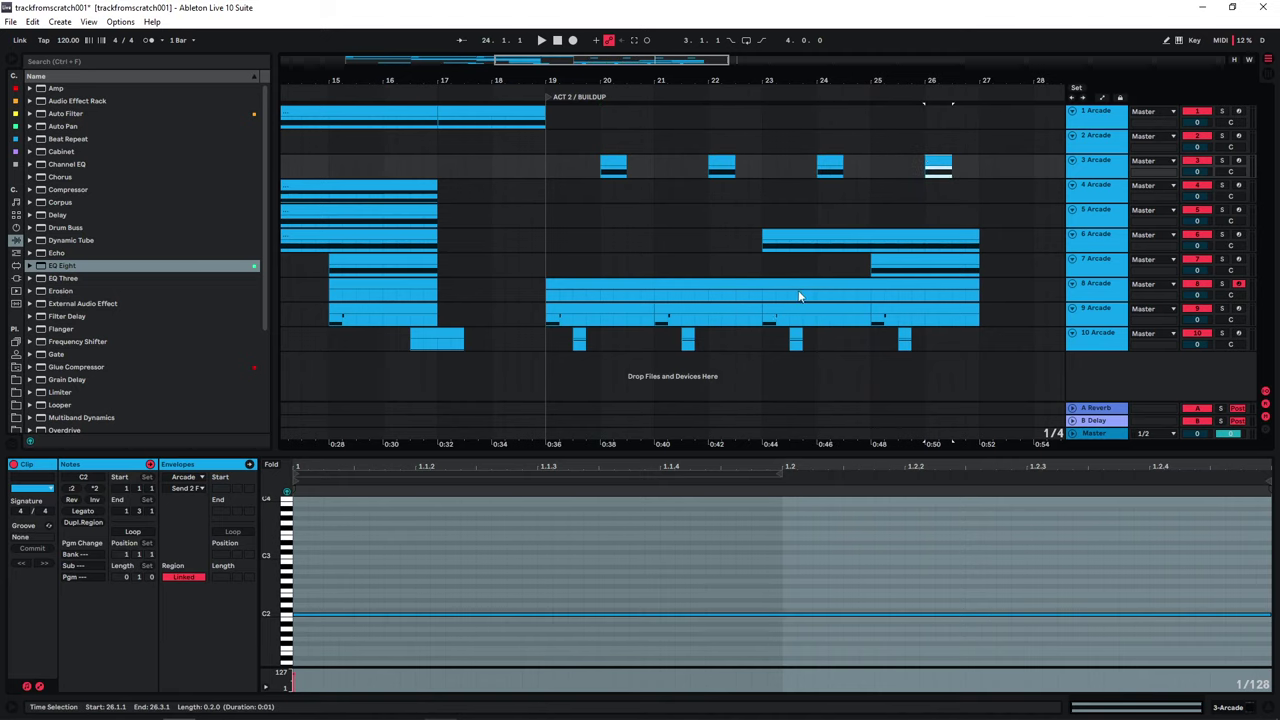
{"action": "left_click", "coordinate": [1093, 172]}
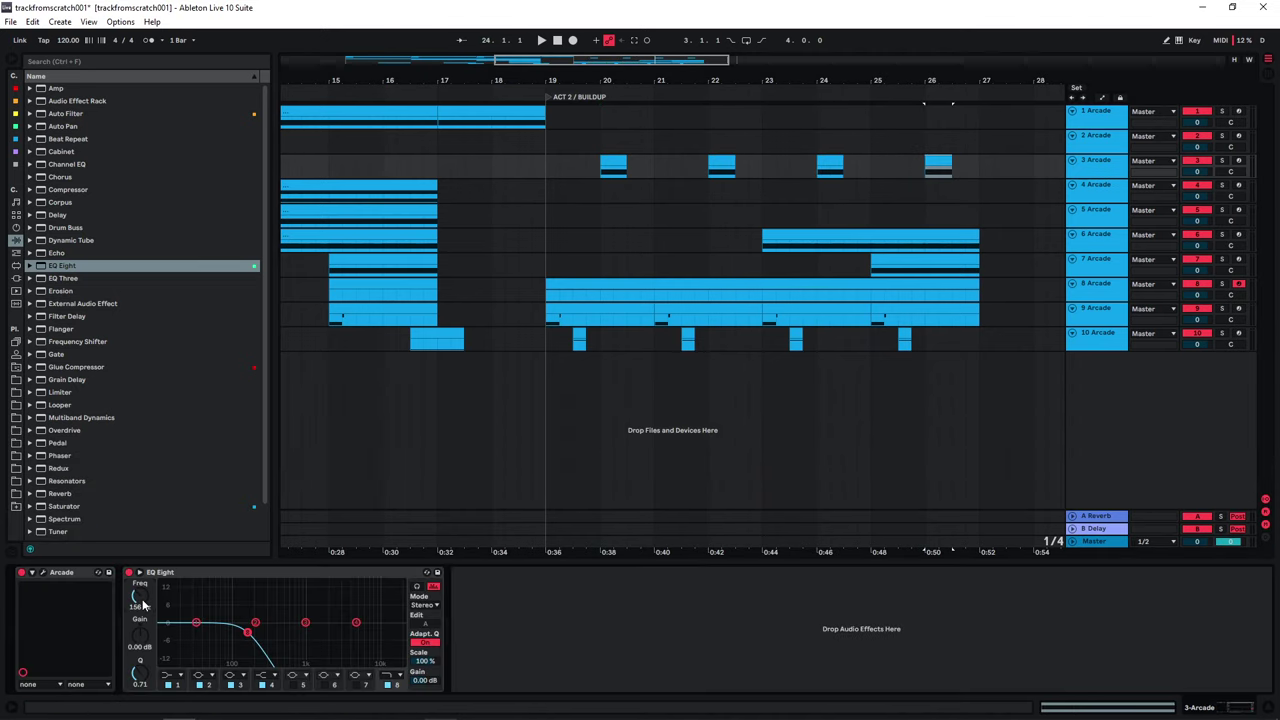
{"action": "key", "text": "a"}
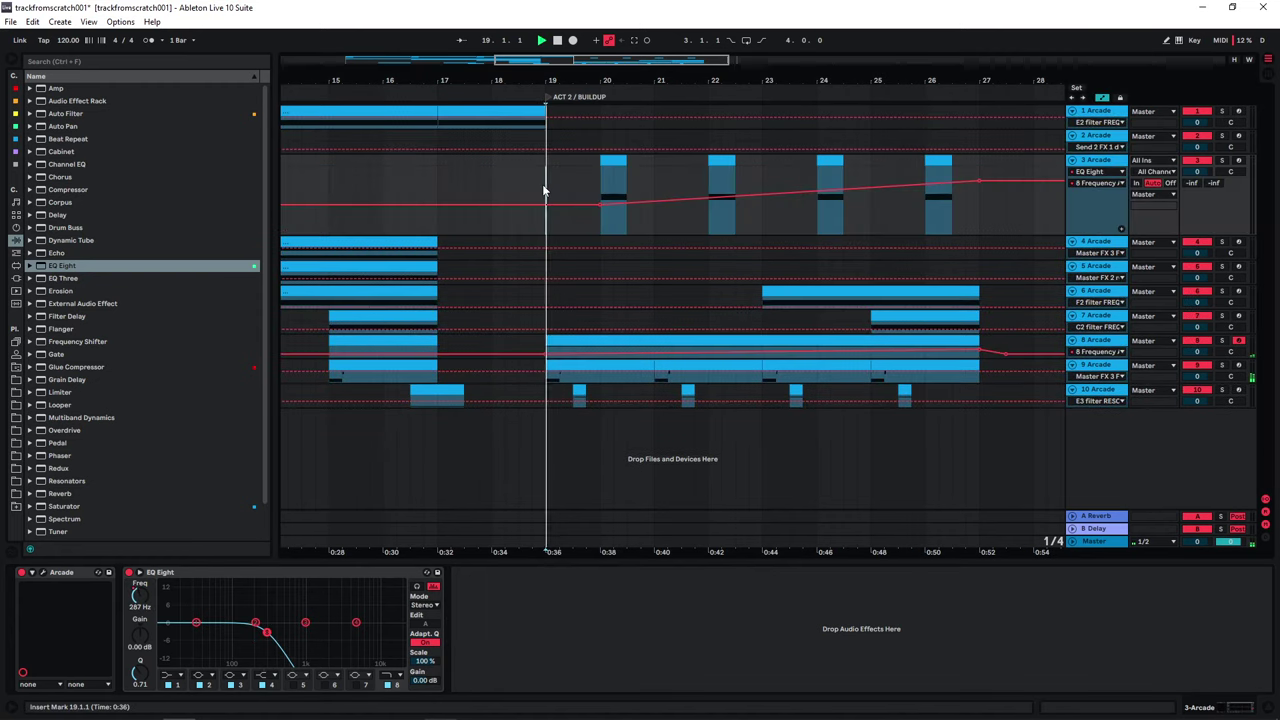
{"action": "key", "text": "space"}
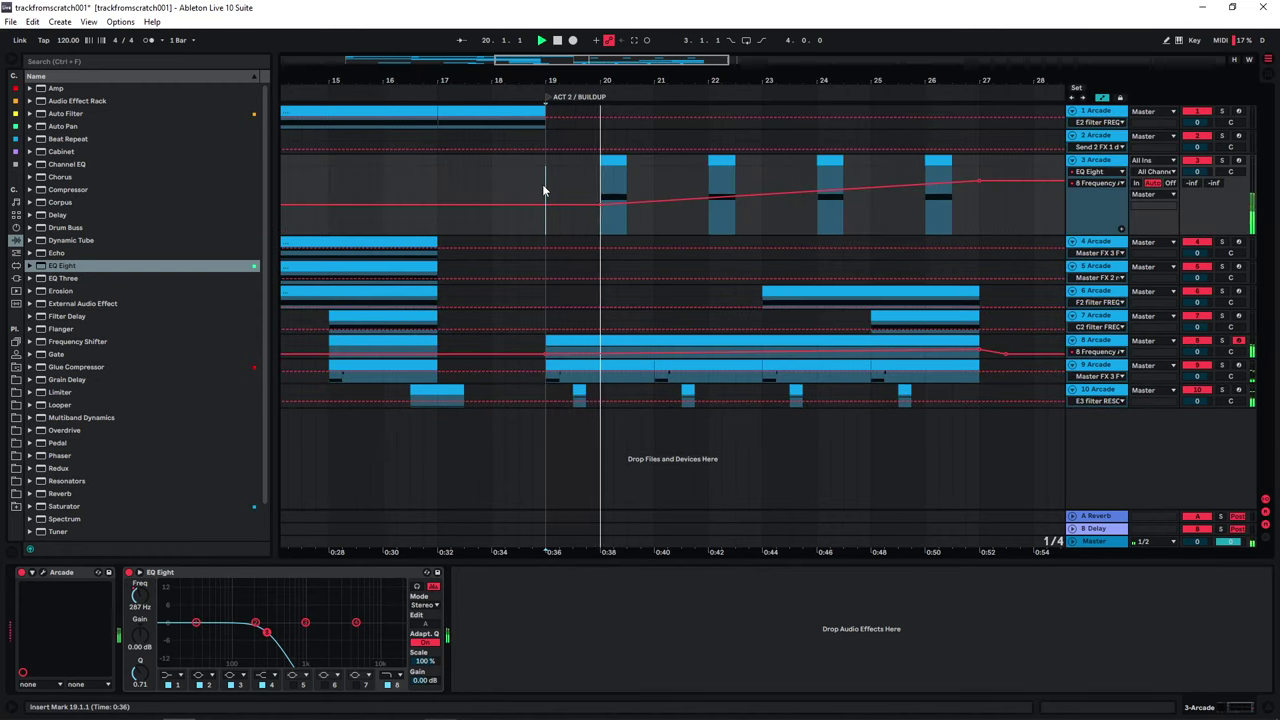
Step: Play from bar 26 and raise the third track's filter automation point at bar 27 to 14.2 kHz
{"action": "left_click", "coordinate": [930, 206]}
{"action": "key", "text": "space"}
{"action": "key", "text": "space"}
{"action": "left_click_drag", "start_coordinate": [979, 181], "coordinate": [979, 171]}
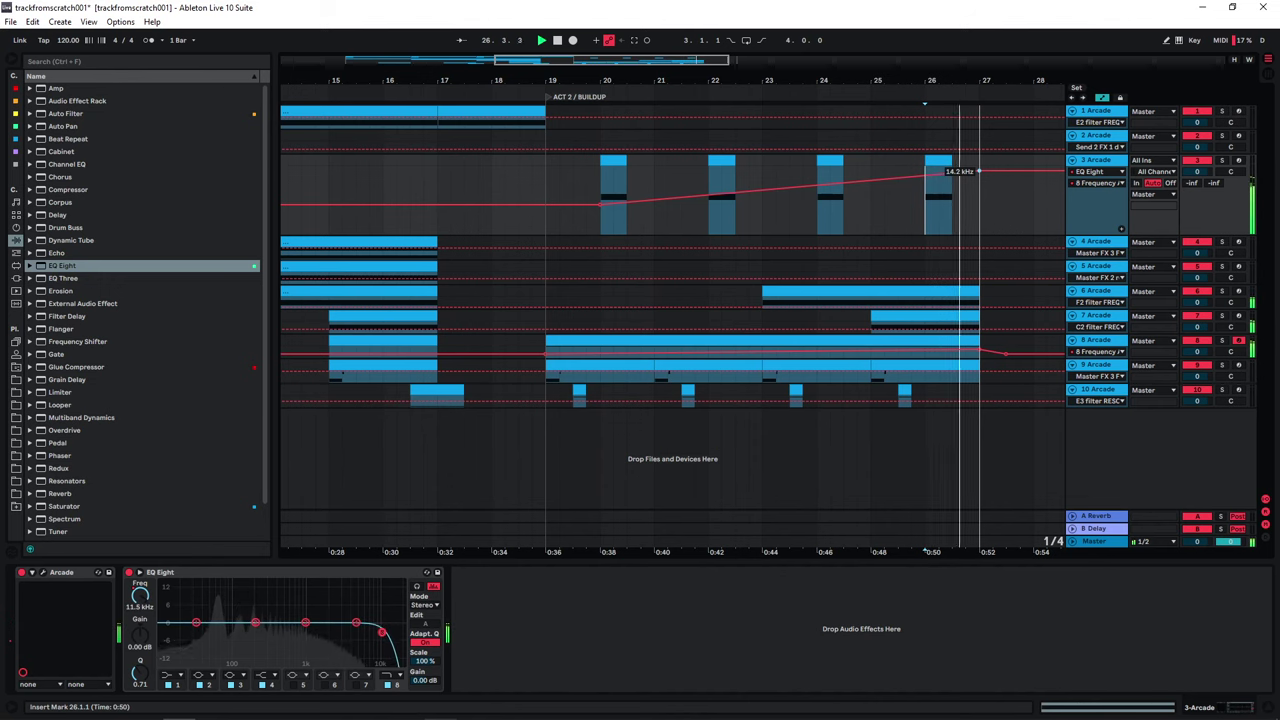
Step: Copy the tenth track's one-bar clip to 22.3, 24.3 and 26.3, trimming the last copy to end at bar 27
{"action": "key", "text": "space"}
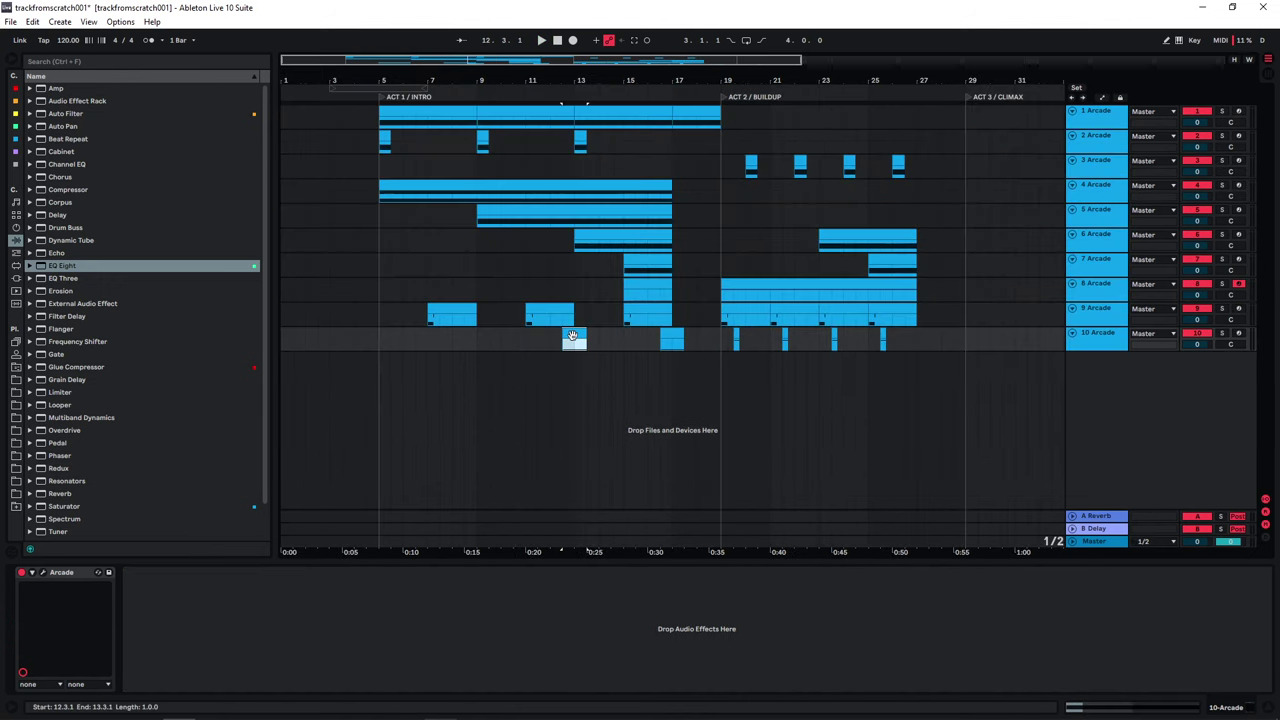
{"action": "left_click_drag", "start_coordinate": [572, 335], "coordinate": [815, 342]}
{"action": "left_click", "coordinate": [815, 343]}
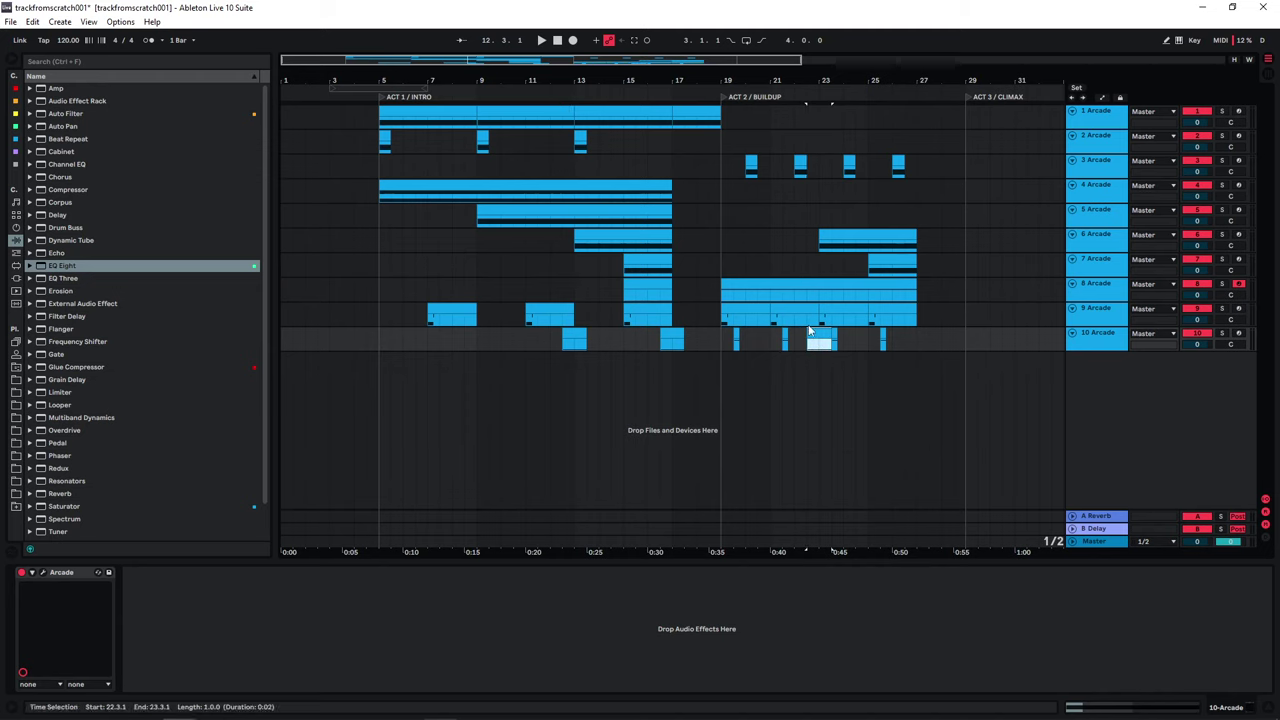
{"action": "left_click_drag", "start_coordinate": [715, 77], "coordinate": [715, 140]}
{"action": "key", "text": "space"}
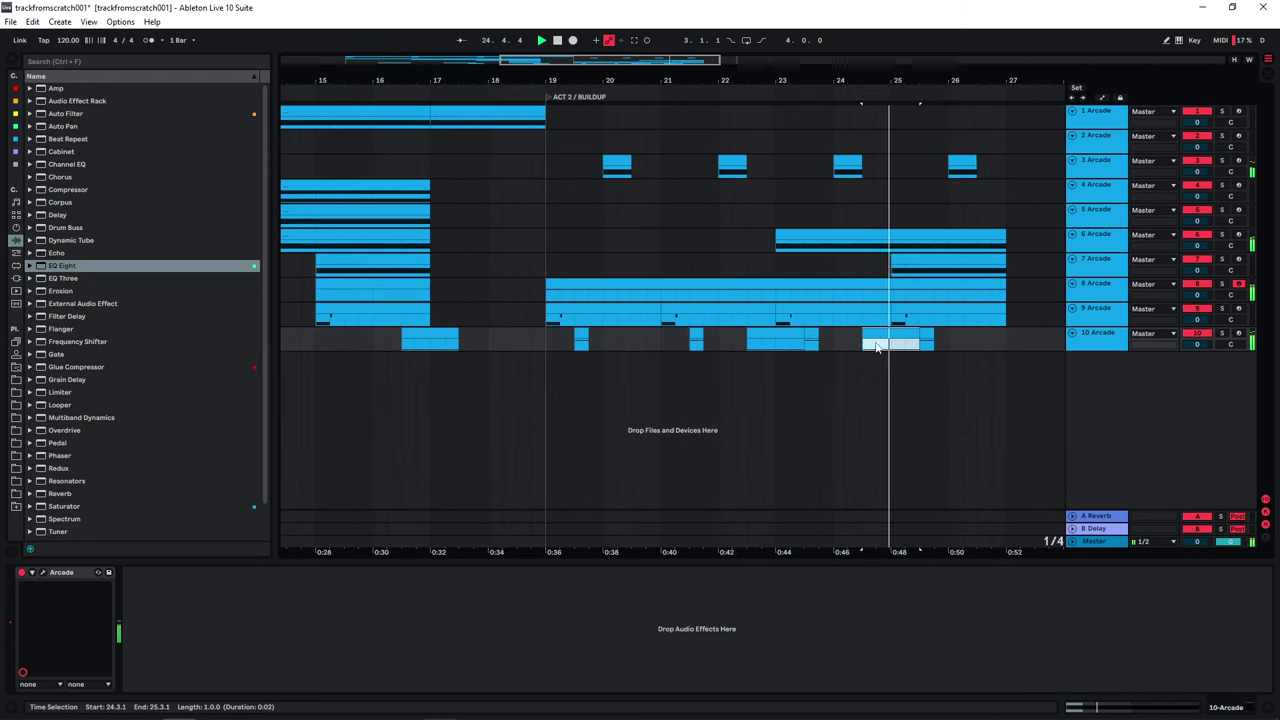
{"action": "left_click_drag", "start_coordinate": [877, 345], "coordinate": [1000, 348]}
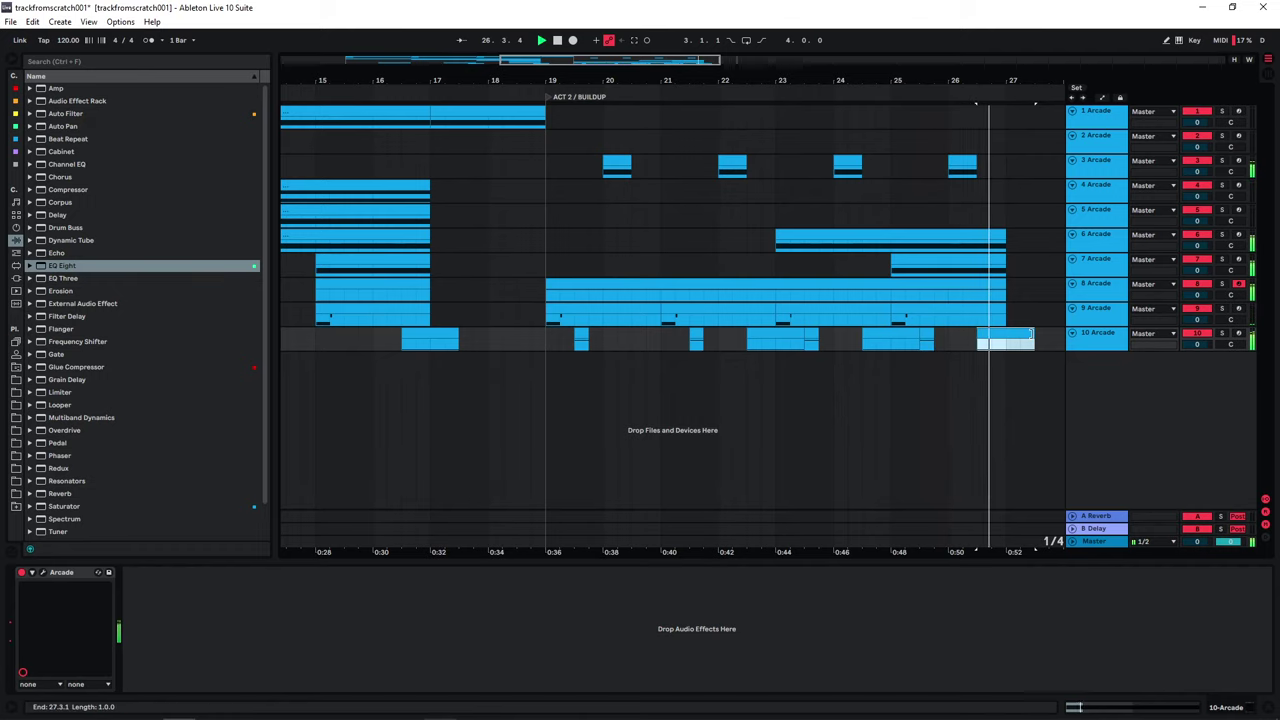
{"action": "left_click_drag", "start_coordinate": [1032, 335], "coordinate": [992, 340]}
{"action": "key", "text": "space"}
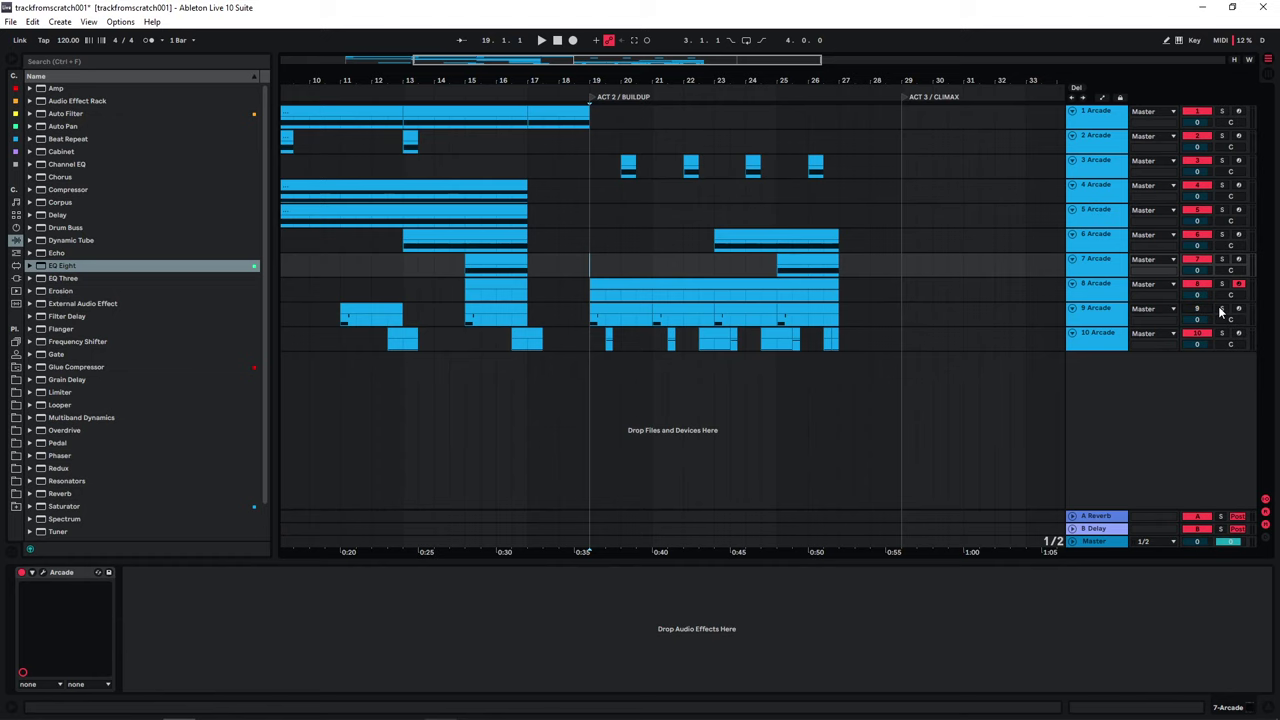
Step: Solo the ninth and tenth tracks and play them from bar 19
{"action": "left_click", "coordinate": [1221, 309]}
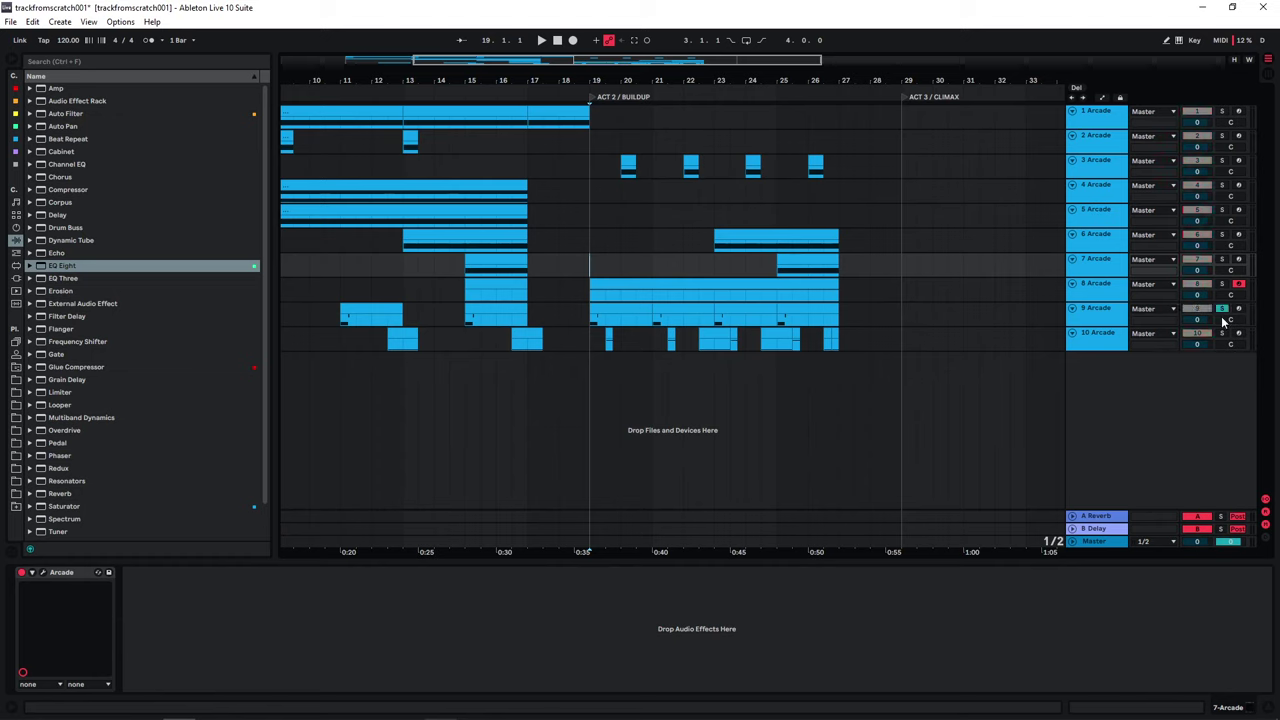
{"action": "left_click", "coordinate": [587, 324]}
{"action": "key", "text": "space"}
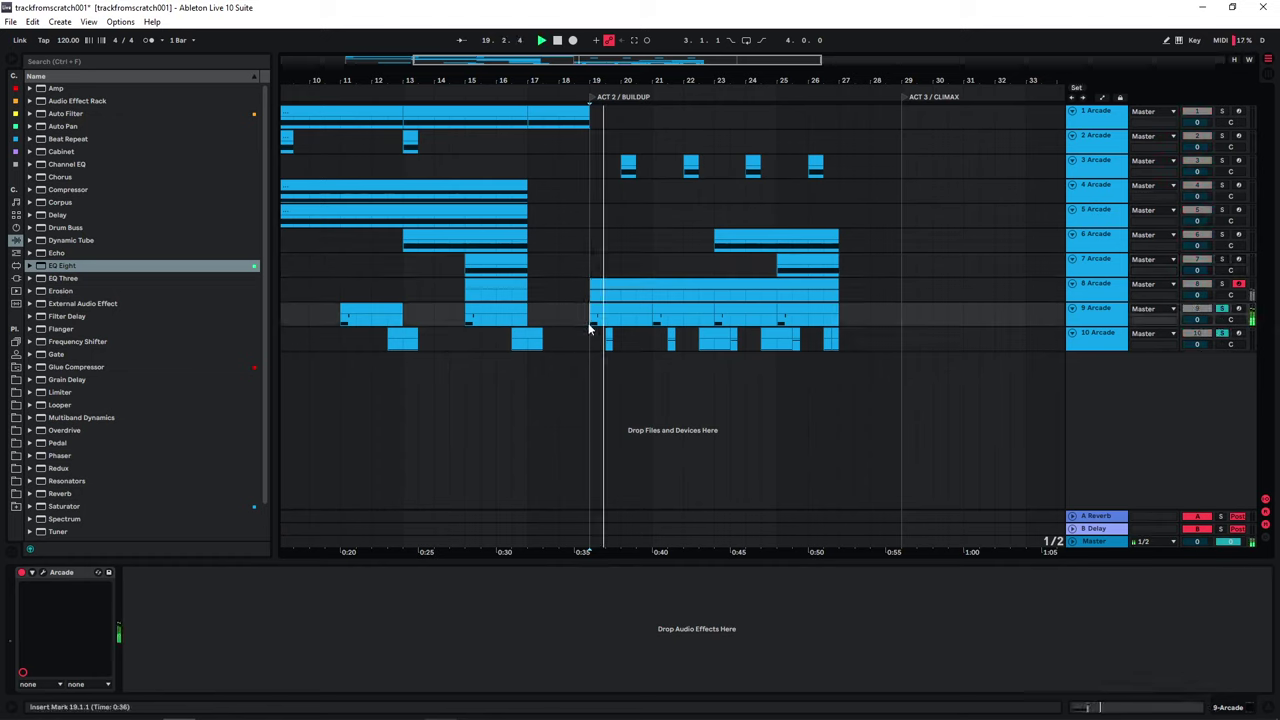
Step: Duplicate the tenth track with a short clip at bar 19, preview Obsidian samplers in the copy's Arcade and load Riddle Me This
{"action": "left_click", "coordinate": [1108, 341]}
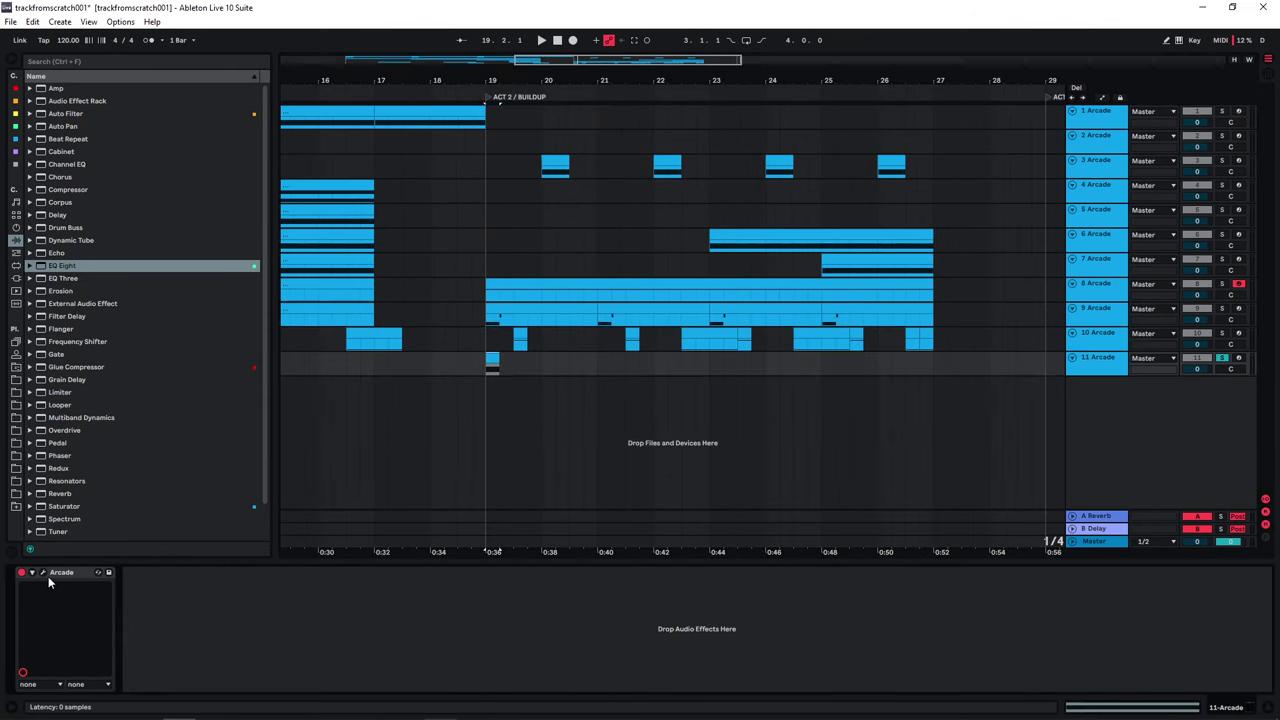
{"action": "left_click", "coordinate": [42, 572]}
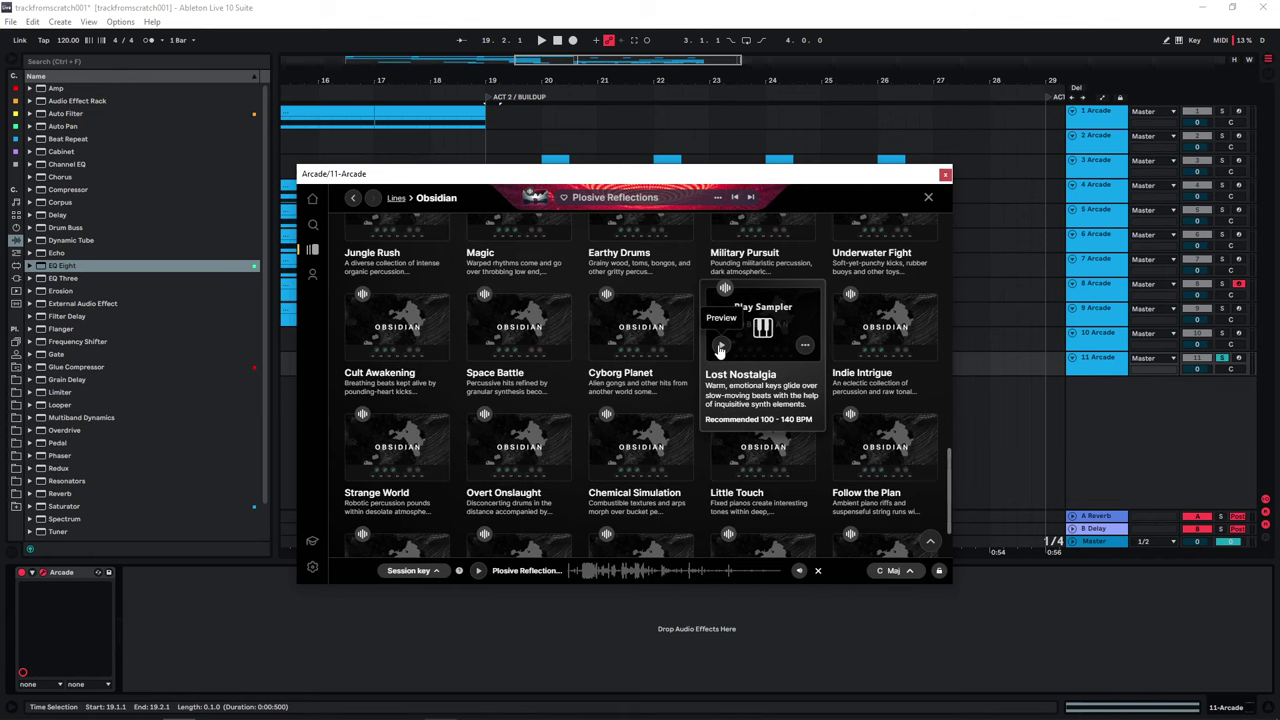
{"action": "left_click", "coordinate": [720, 347]}
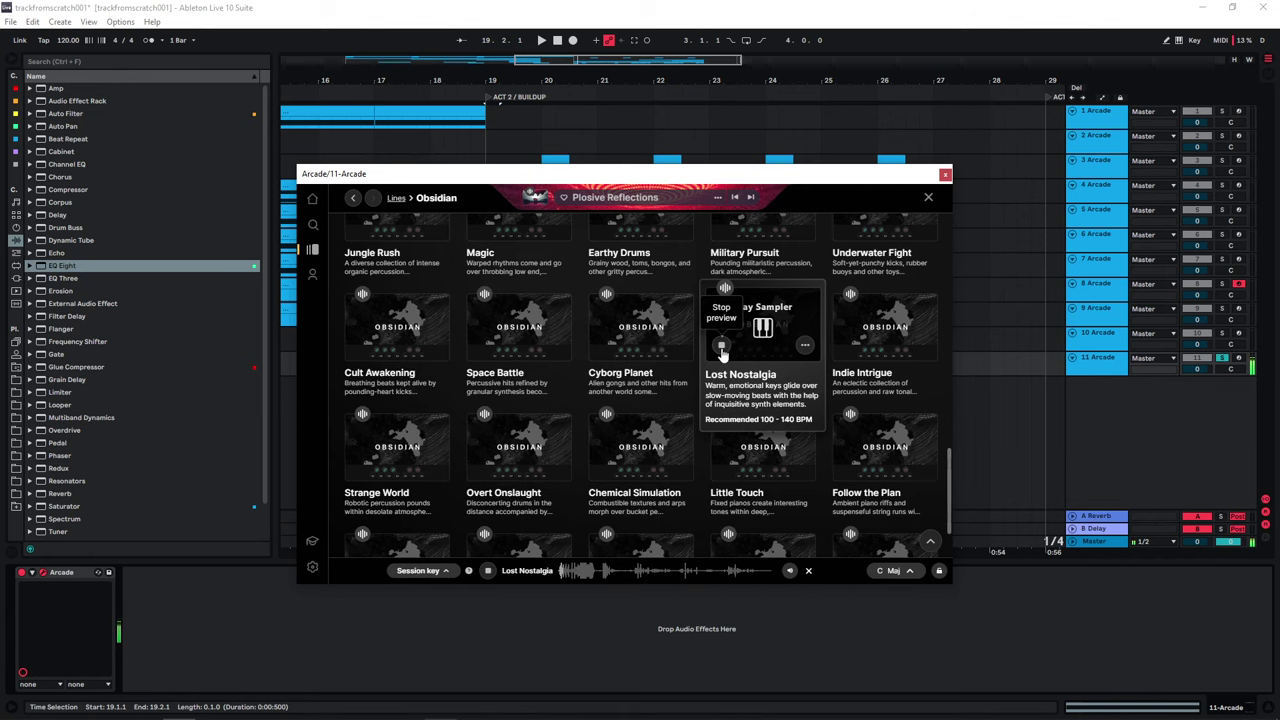
{"action": "left_click", "coordinate": [720, 470]}
{"action": "scroll", "coordinate": [728, 400], "scroll_direction": "down", "scroll_amount": 4}
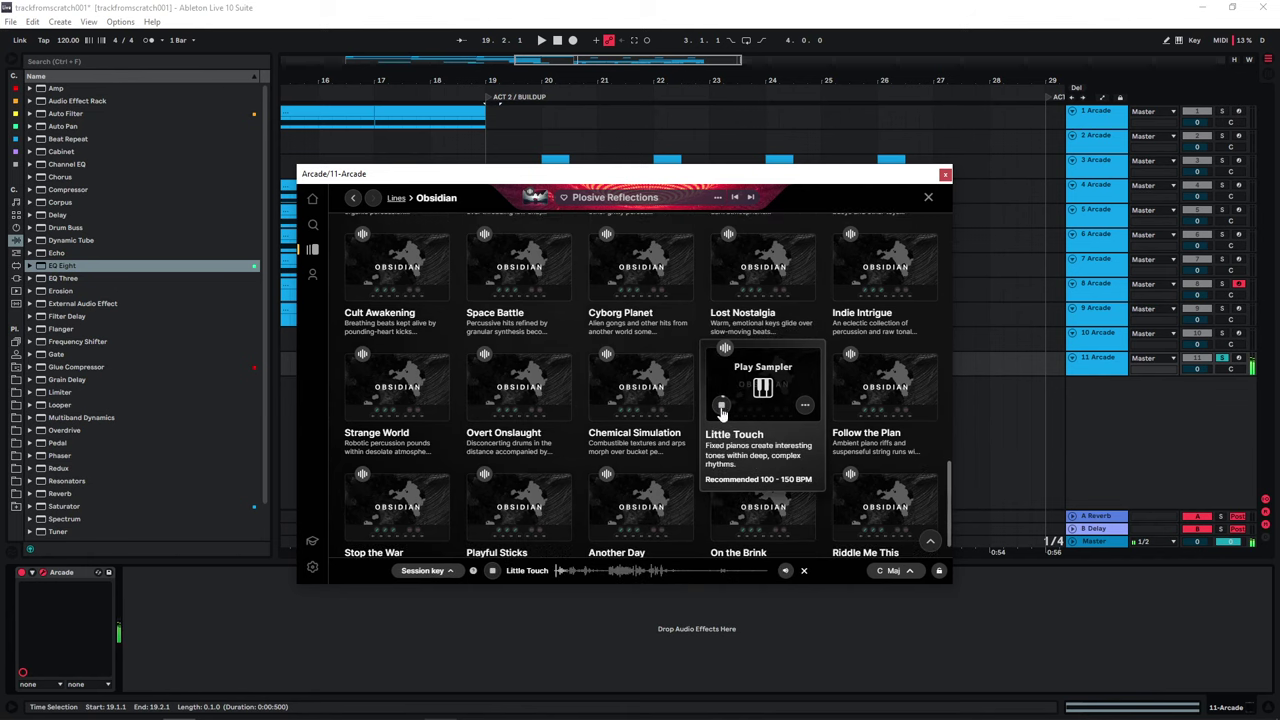
{"action": "left_click", "coordinate": [845, 360]}
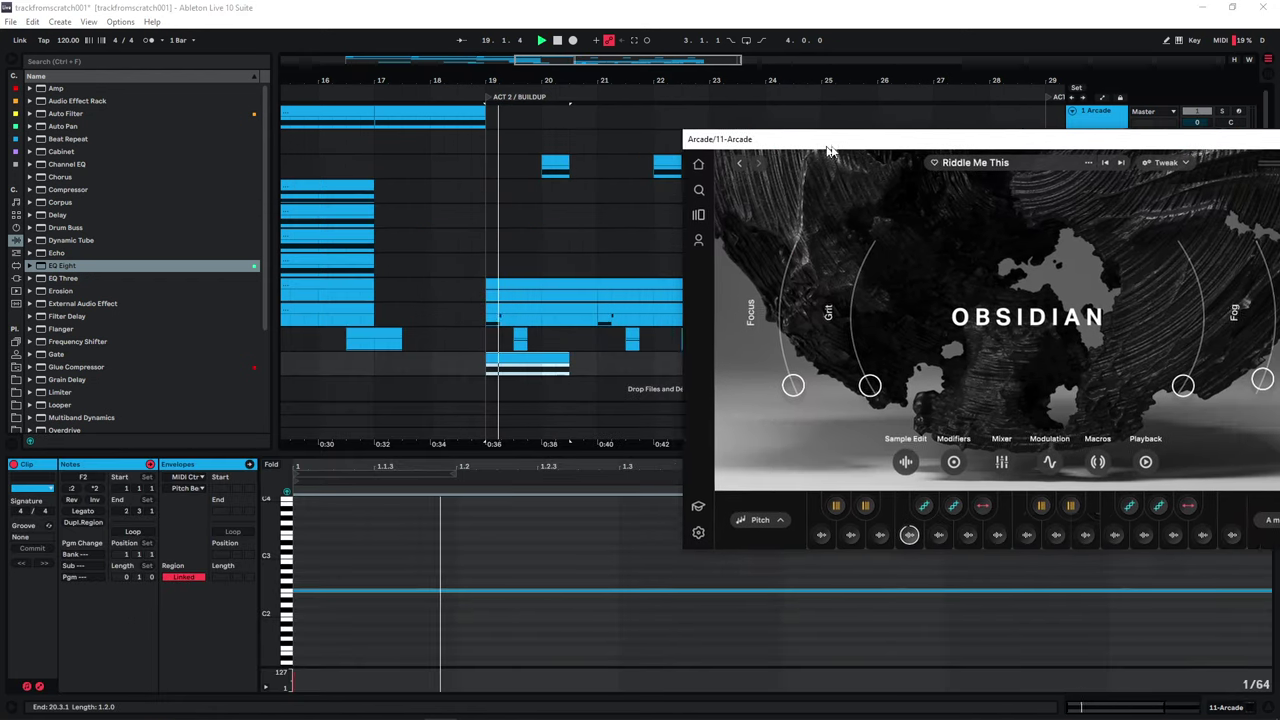
Step: Stretch the eleventh track's clip from 18.3 to bar 22 and copy its F2 note to the clip's bar 3
{"action": "left_click_drag", "start_coordinate": [555, 357], "coordinate": [653, 360]}
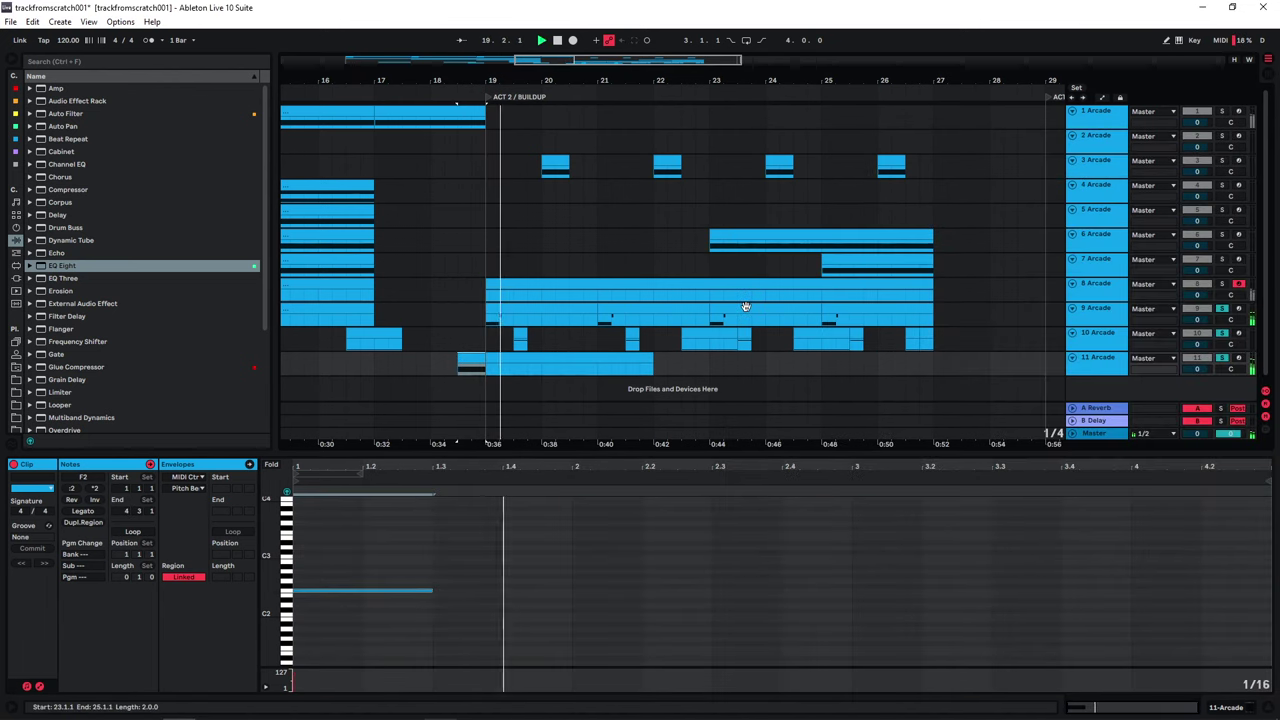
{"action": "key", "text": "space"}
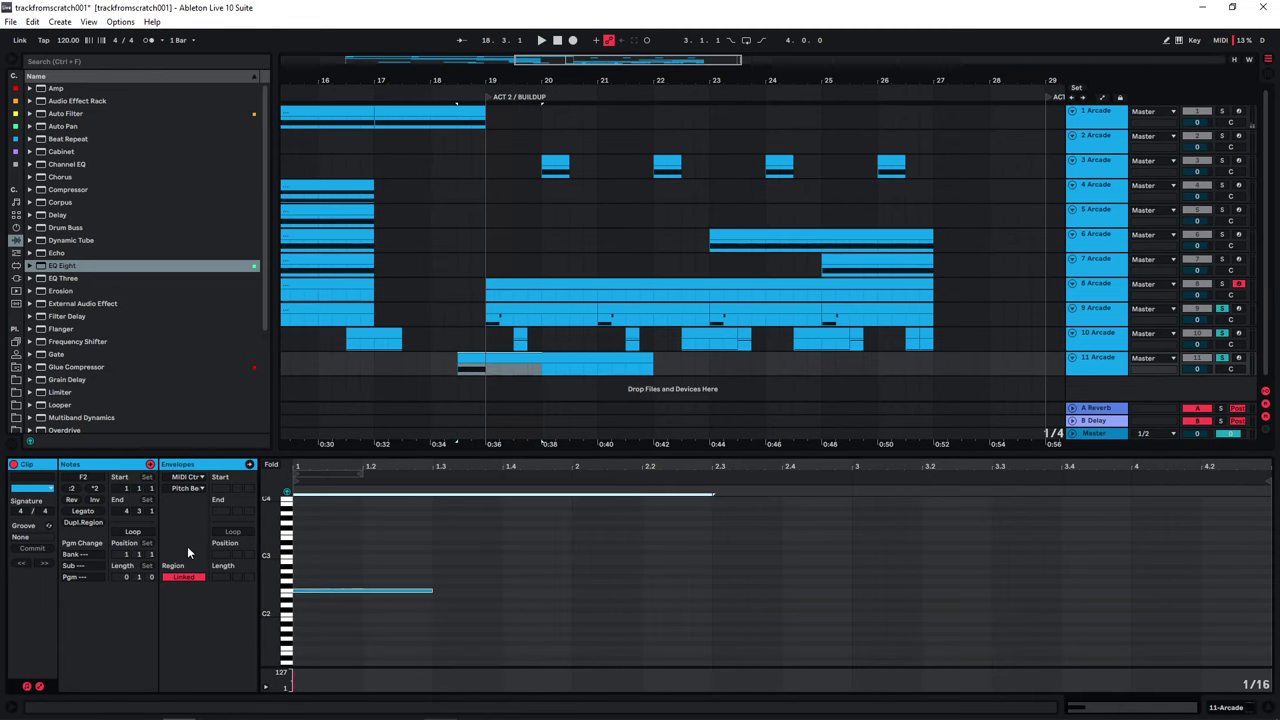
{"action": "left_click_drag", "start_coordinate": [342, 590], "coordinate": [901, 593]}
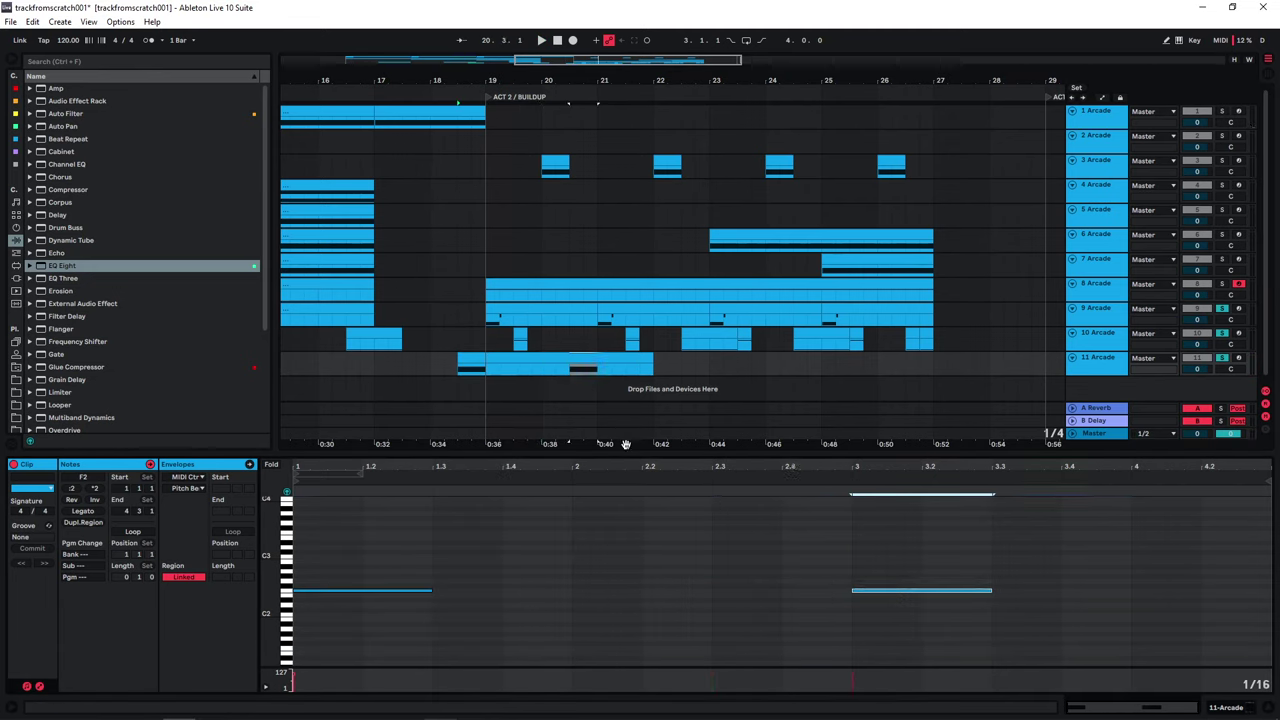
Step: Add a short D3 note at the start of the clip's bar 3 and listen to it with the other tracks
{"action": "double_click", "coordinate": [789, 519]}
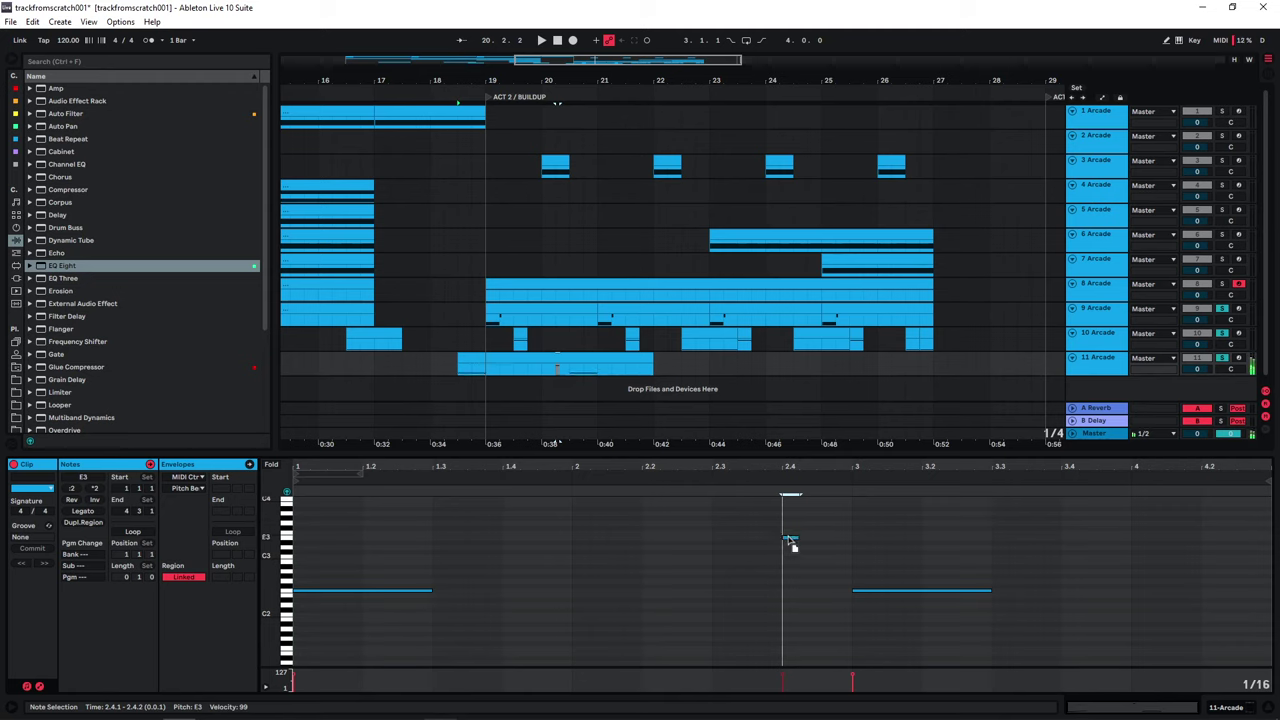
{"action": "left_click_drag", "start_coordinate": [790, 552], "coordinate": [859, 549]}
{"action": "key", "text": "space"}
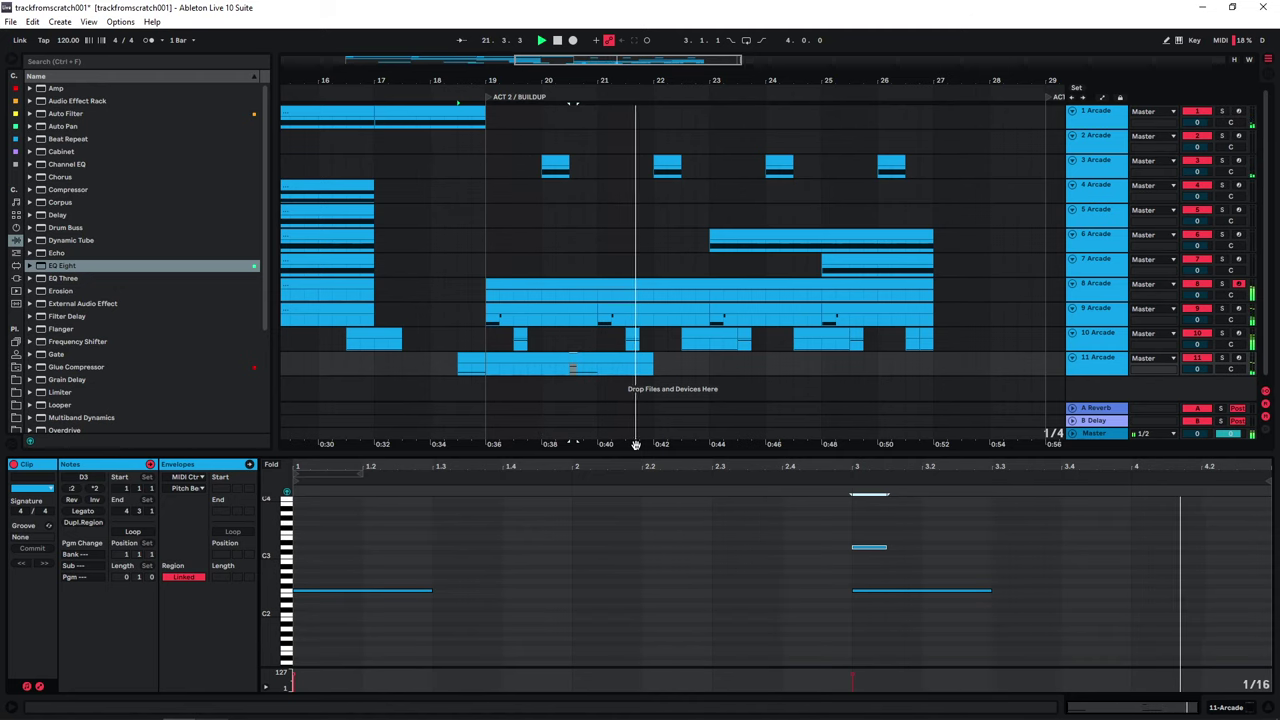
{"action": "key", "text": "space"}
Step: Extend the eleventh track's clip to bar 27 and repeat its bar 3 notes every two bars
{"action": "left_click_drag", "start_coordinate": [648, 360], "coordinate": [934, 361]}
{"action": "left_click", "coordinate": [320, 591]}
{"action": "key", "text": "ctrl+a"}
{"action": "left_click_drag", "start_coordinate": [320, 591], "coordinate": [775, 594]}
Step: Duplicate the ninth track and keep only the clip from bar 19 to 21 on the copy
{"action": "left_click", "coordinate": [481, 305]}
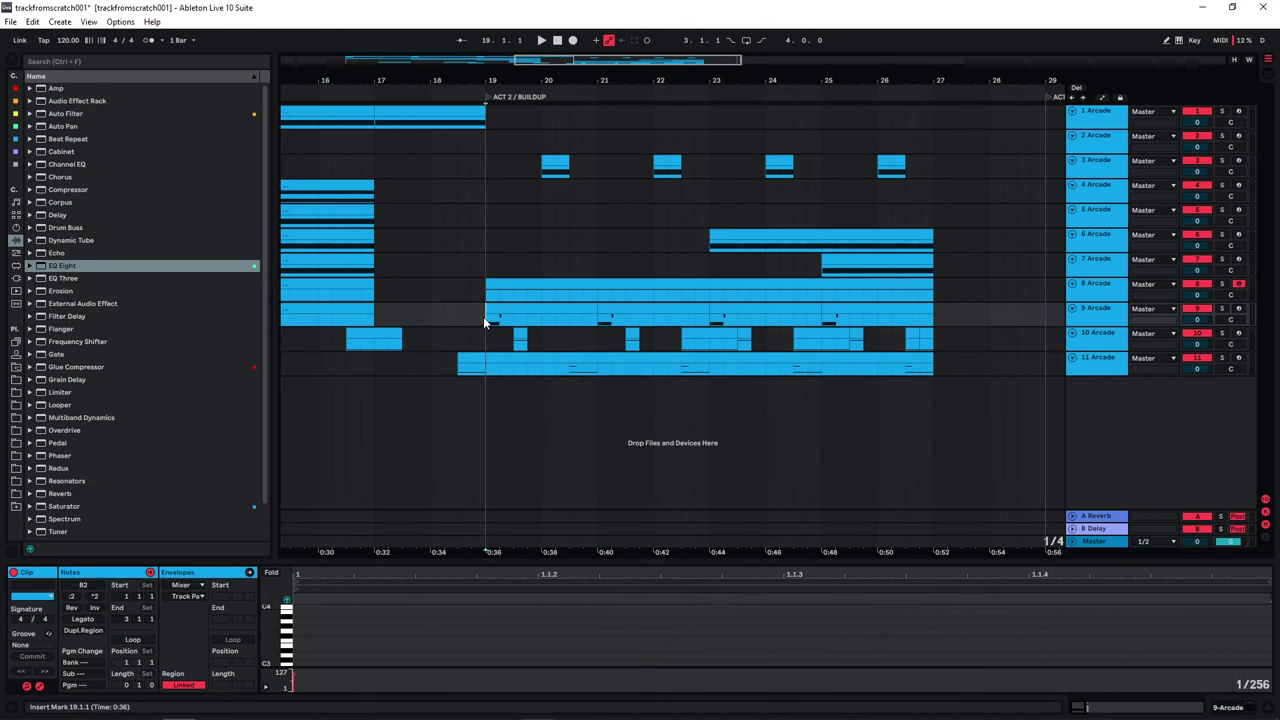
{"action": "left_click", "coordinate": [821, 321]}
{"action": "left_click", "coordinate": [597, 321]}
{"action": "left_click", "coordinate": [487, 320]}
{"action": "left_click", "coordinate": [1096, 310]}
{"action": "key", "text": "ctrl+d"}
{"action": "left_click_drag", "start_coordinate": [975, 344], "coordinate": [652, 344]}
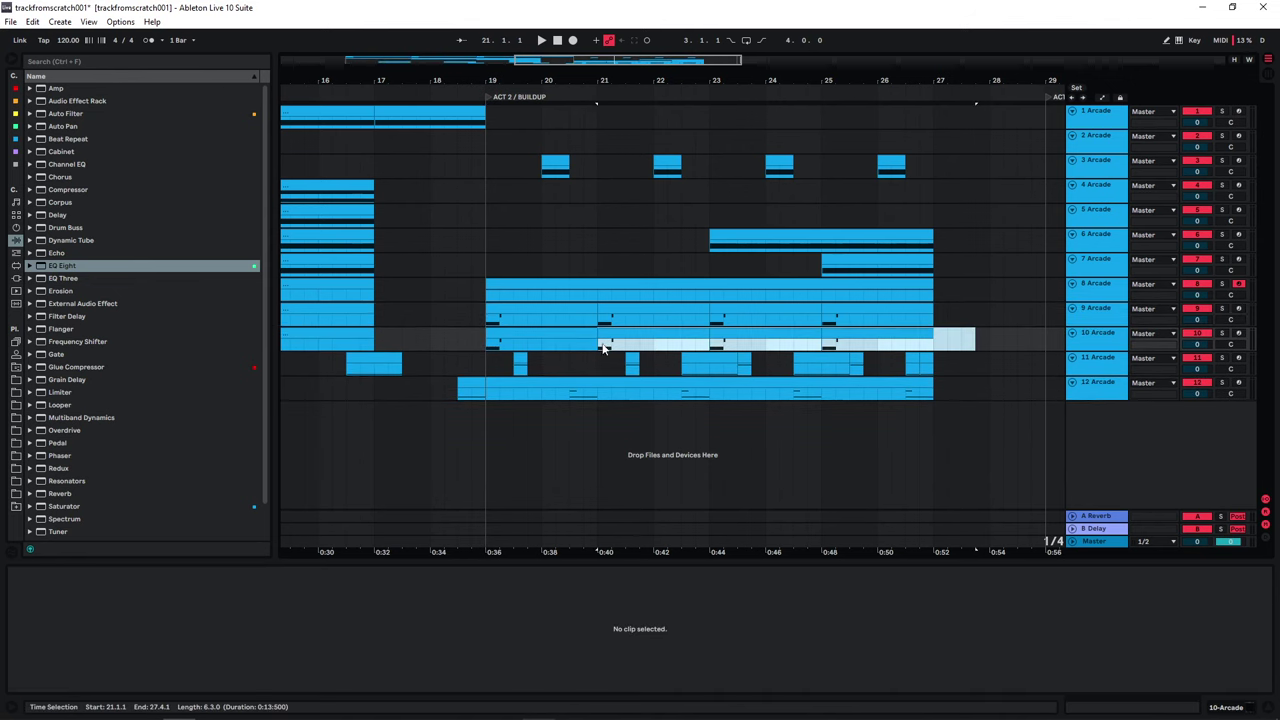
{"action": "key", "text": "Delete"}
Step: Filter the new tenth track's Arcade samplers by Percussion and Organic, and load Workshop Perc
{"action": "left_click", "coordinate": [1103, 343]}
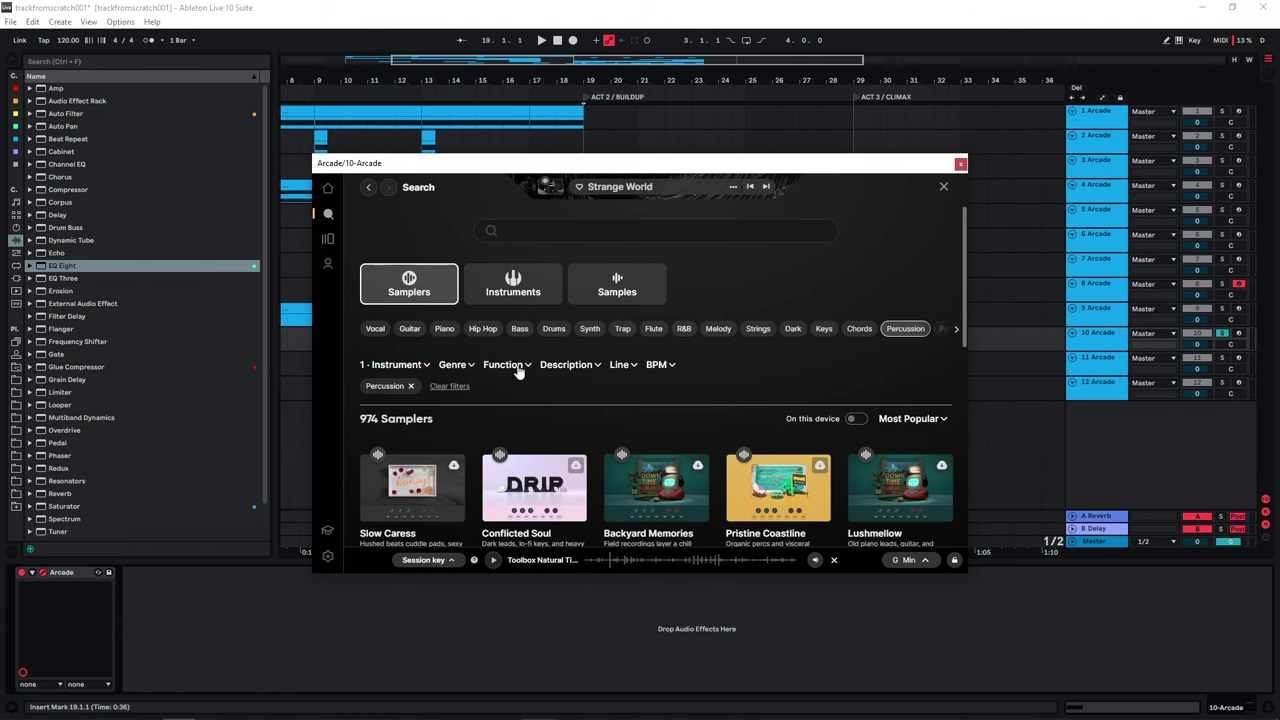
{"action": "left_click", "coordinate": [580, 367]}
{"action": "left_click", "coordinate": [562, 496]}
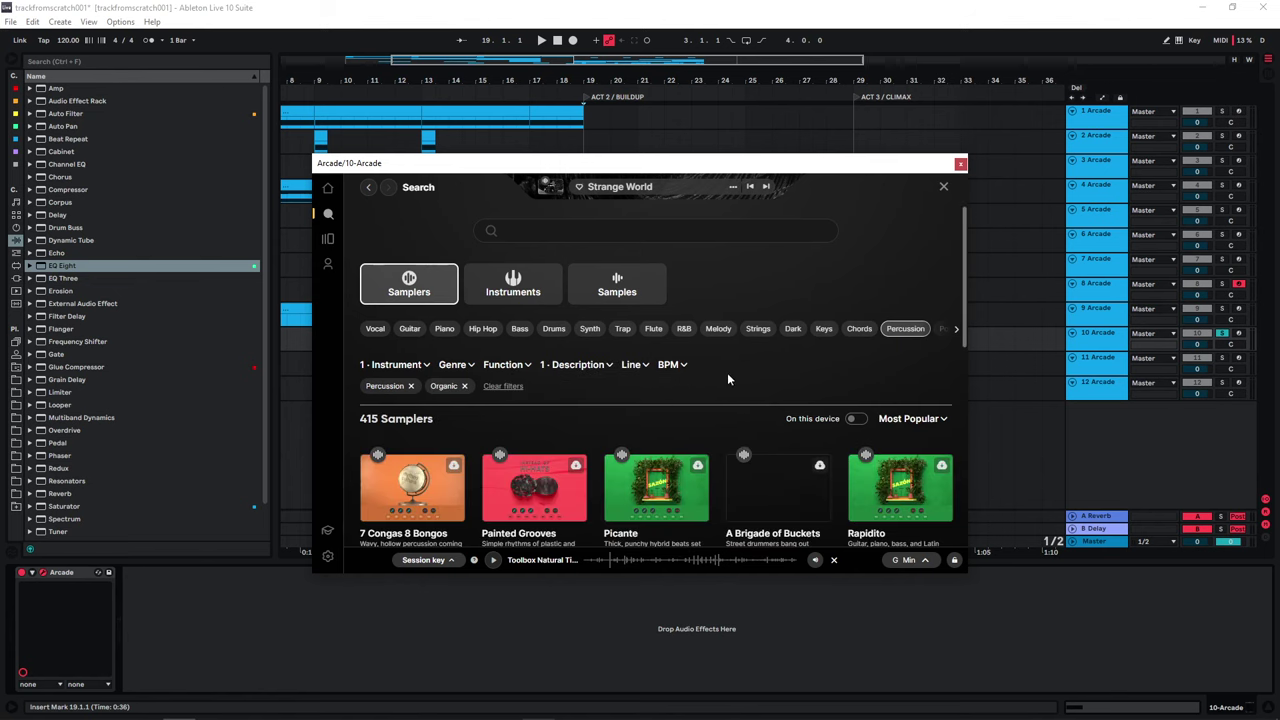
{"action": "scroll", "coordinate": [727, 382], "scroll_direction": "down", "scroll_amount": 1}
{"action": "scroll", "coordinate": [726, 380], "scroll_direction": "down", "scroll_amount": 1}
{"action": "left_click", "coordinate": [492, 449]}
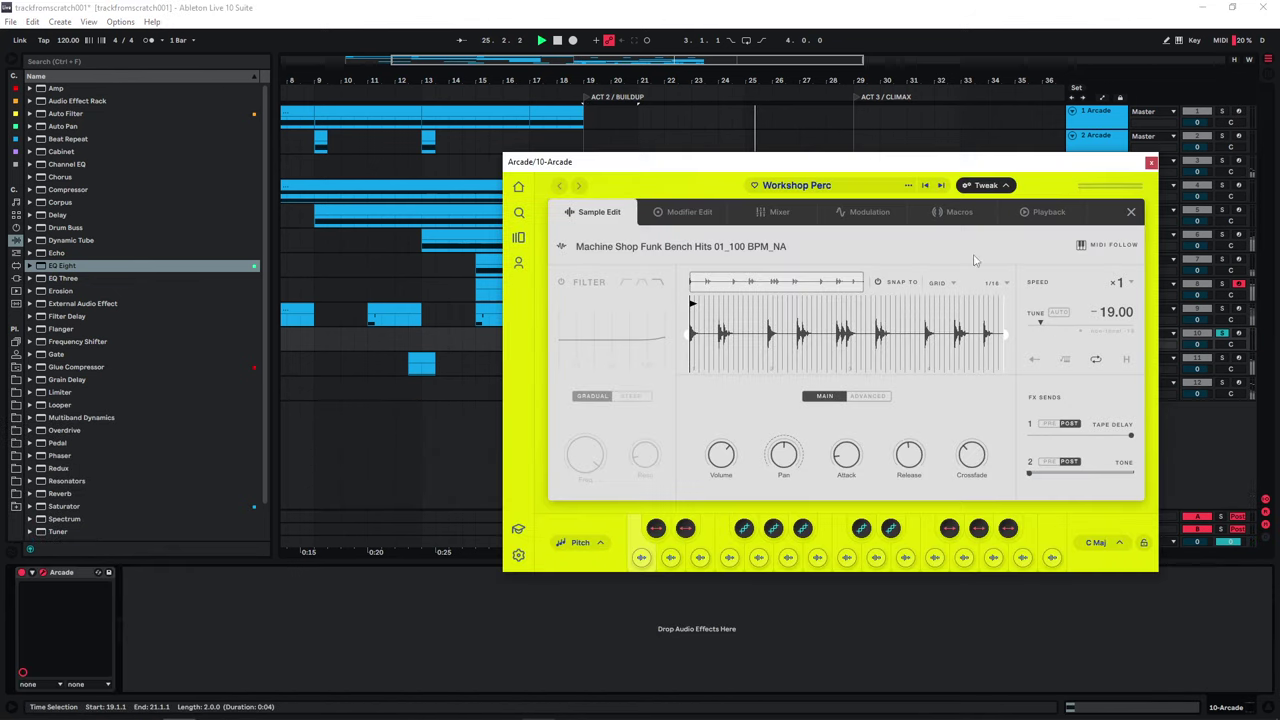
Step: Add a Distortion Box with 12.4% crunch distortion to Workshop Perc's master effects and move the Reverb below it
{"action": "left_click", "coordinate": [868, 213]}
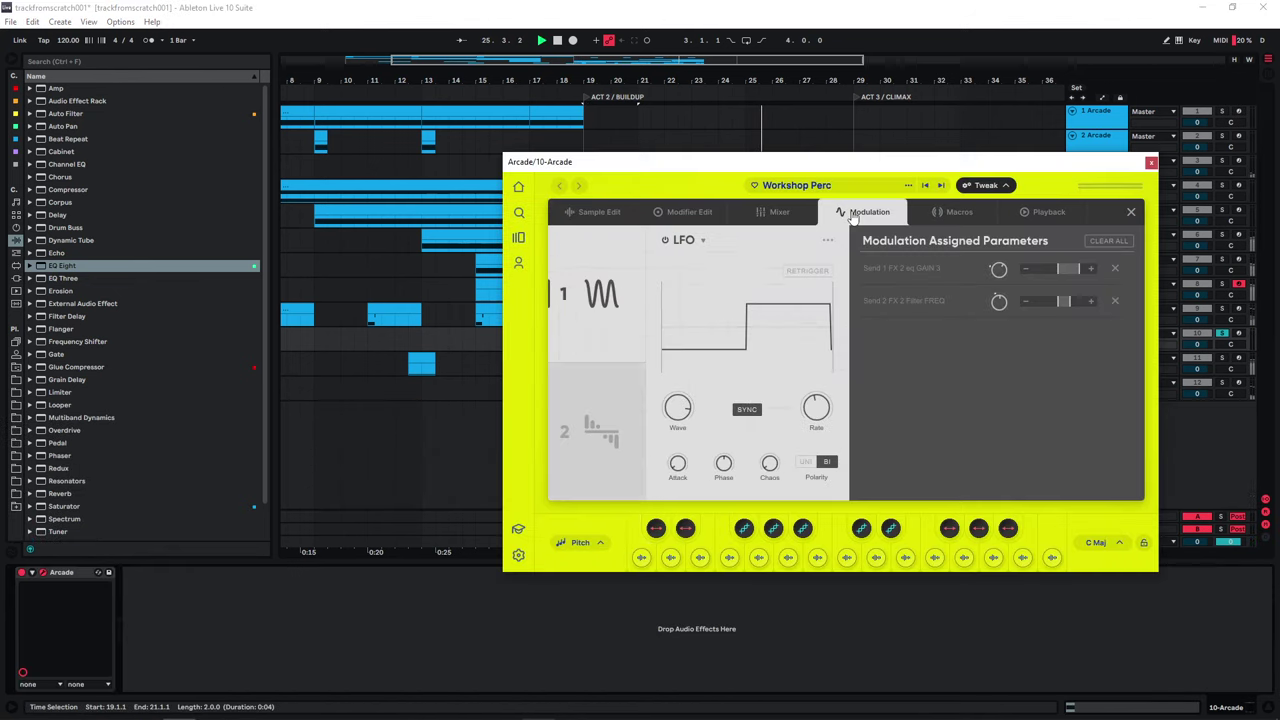
{"action": "left_click", "coordinate": [781, 217]}
{"action": "left_click", "coordinate": [1072, 259]}
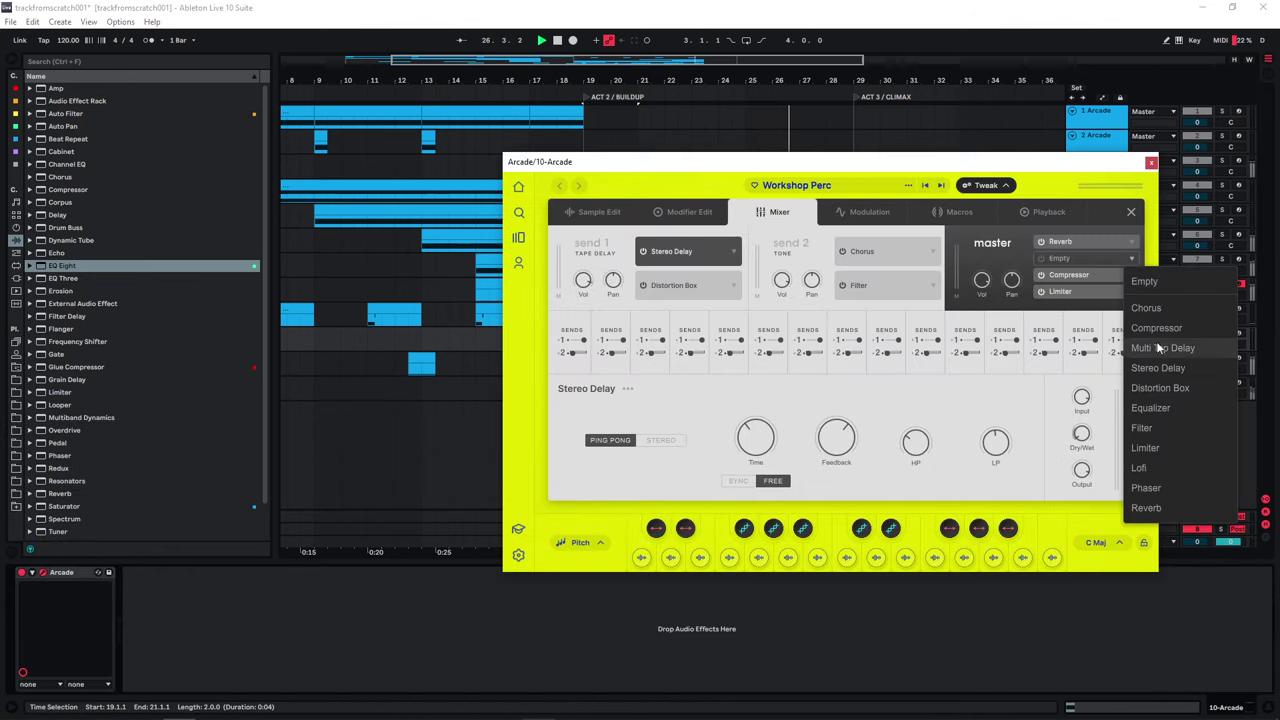
{"action": "left_click", "coordinate": [1172, 389]}
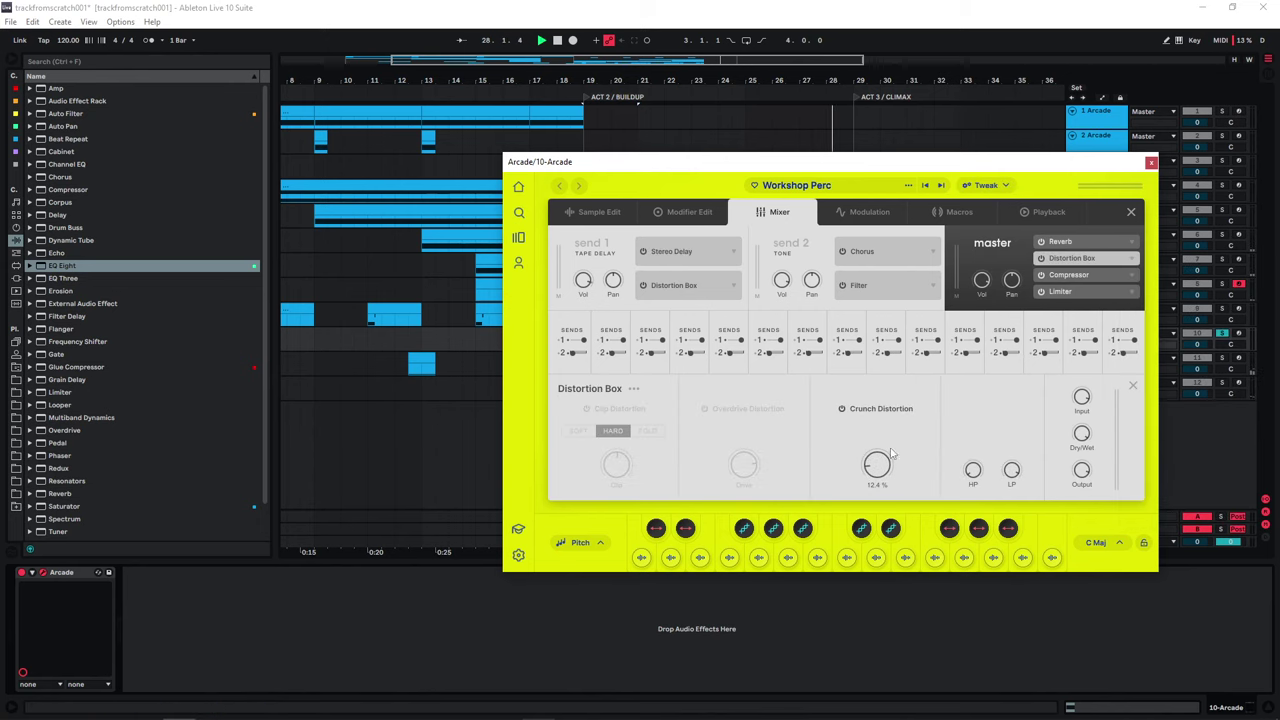
{"action": "key", "text": "space"}
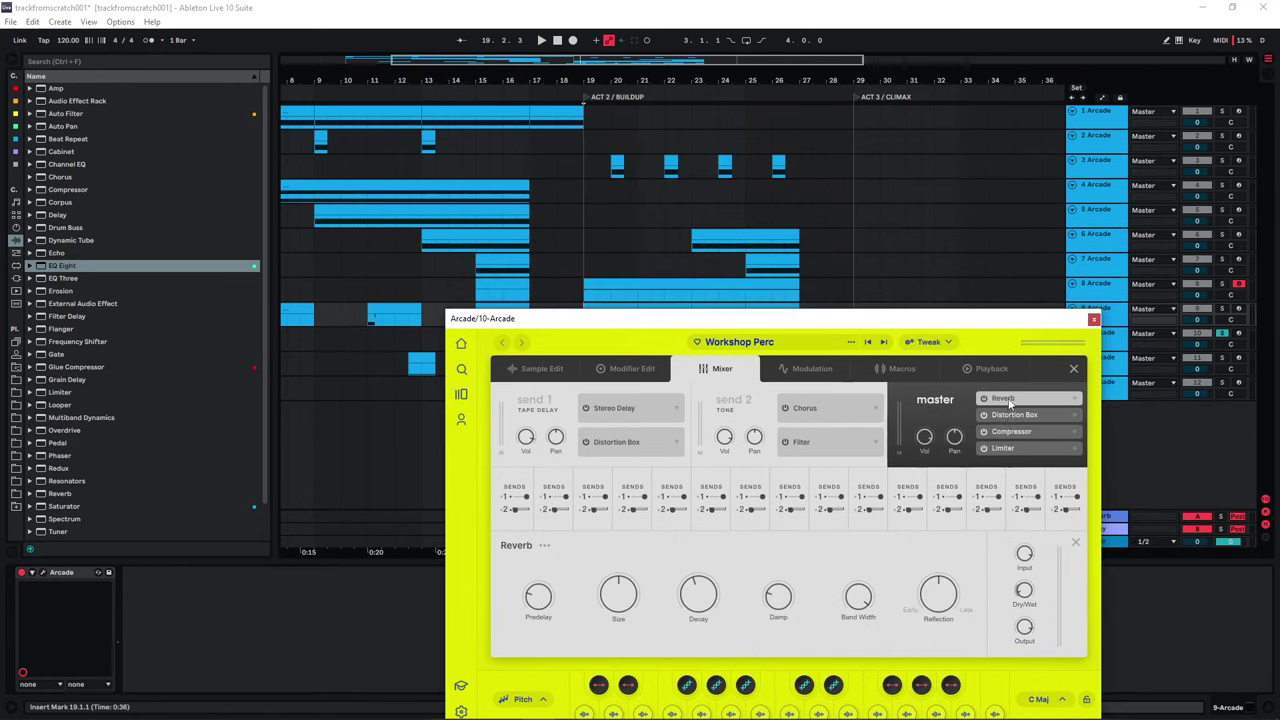
{"action": "left_click_drag", "start_coordinate": [1008, 396], "coordinate": [1008, 412]}
Step: Repeat the tenth track's clip every two bars up to bar 27, unsolo it and play from 18.3
{"action": "key", "text": "space"}
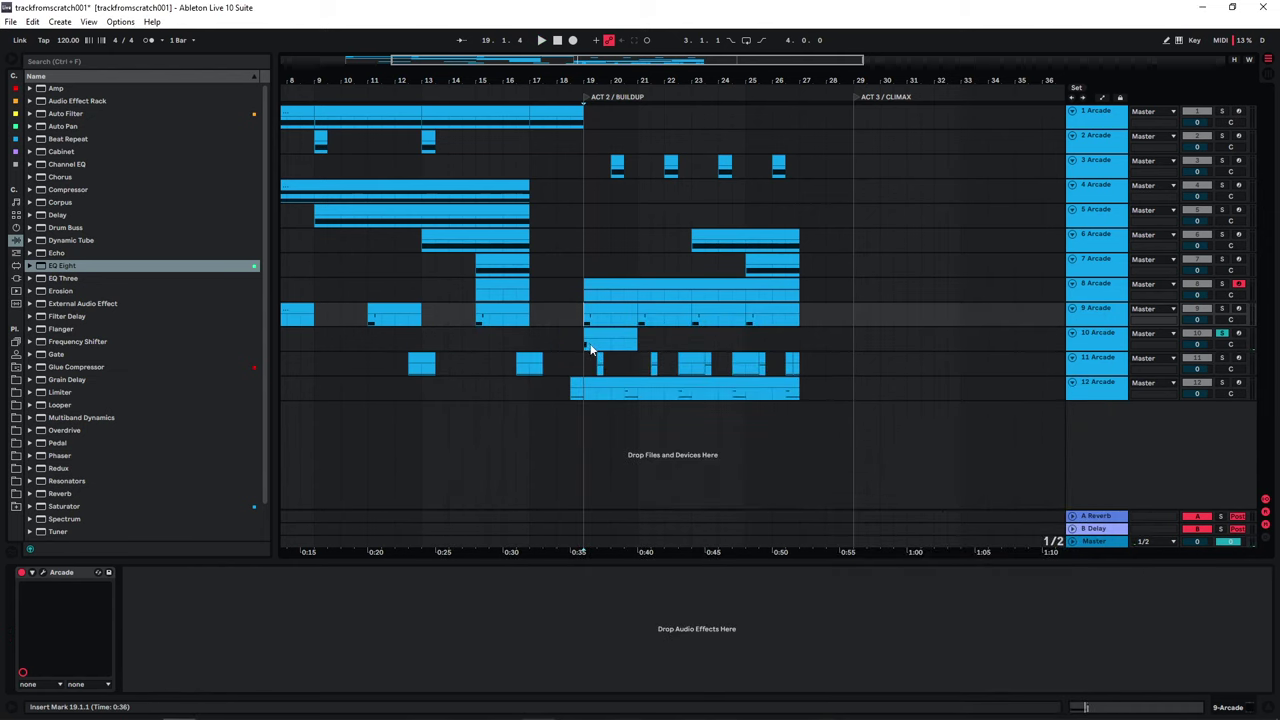
{"action": "left_click", "coordinate": [1111, 340]}
{"action": "left_click", "coordinate": [568, 334]}
{"action": "key", "text": "space"}
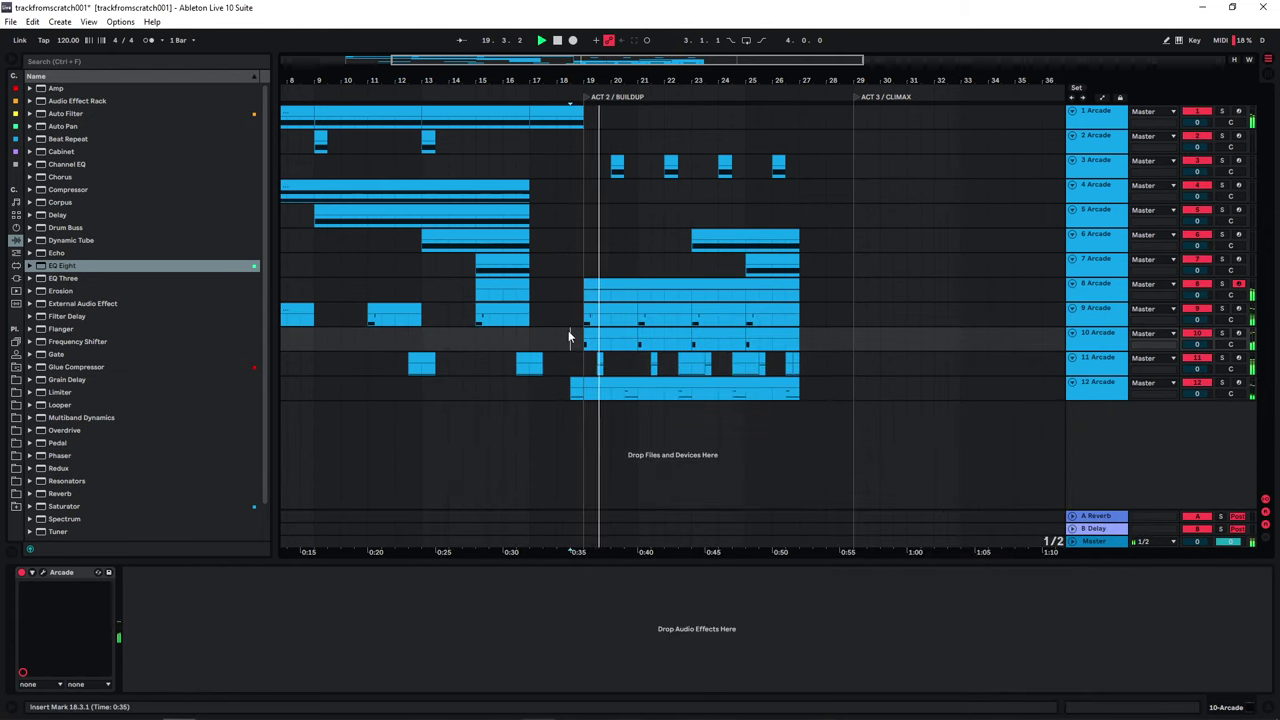
{"action": "key", "text": "space"}
Step: Solo the third track, listen to its clip at bar 24 and unsolo it again
{"action": "left_click", "coordinate": [691, 216]}
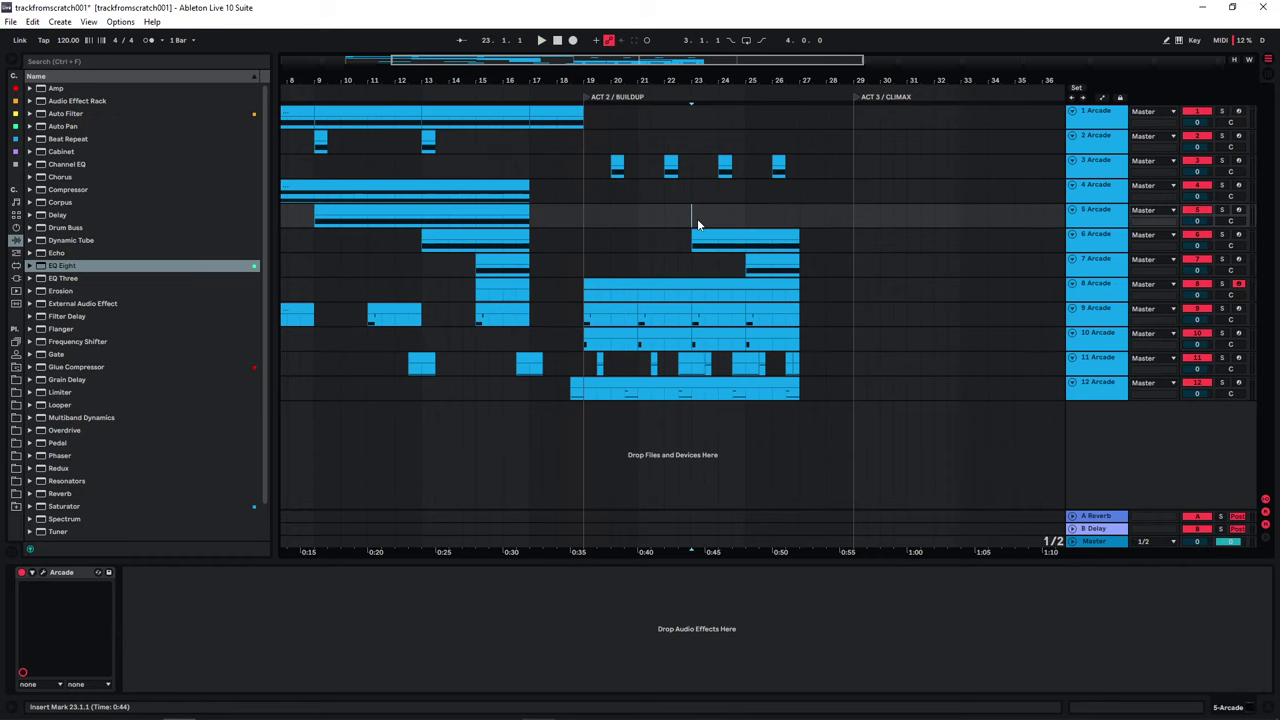
{"action": "left_click", "coordinate": [697, 173]}
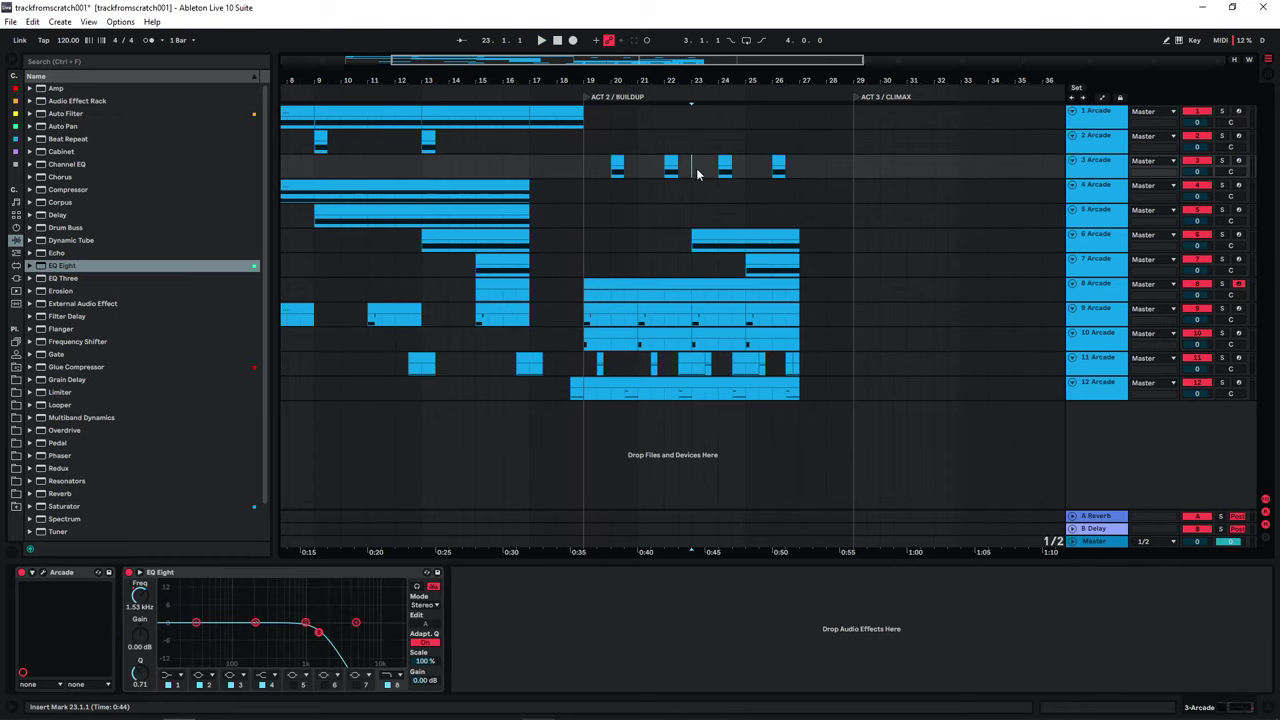
{"action": "left_click", "coordinate": [1222, 160]}
{"action": "left_click", "coordinate": [719, 176]}
{"action": "key", "text": "space"}
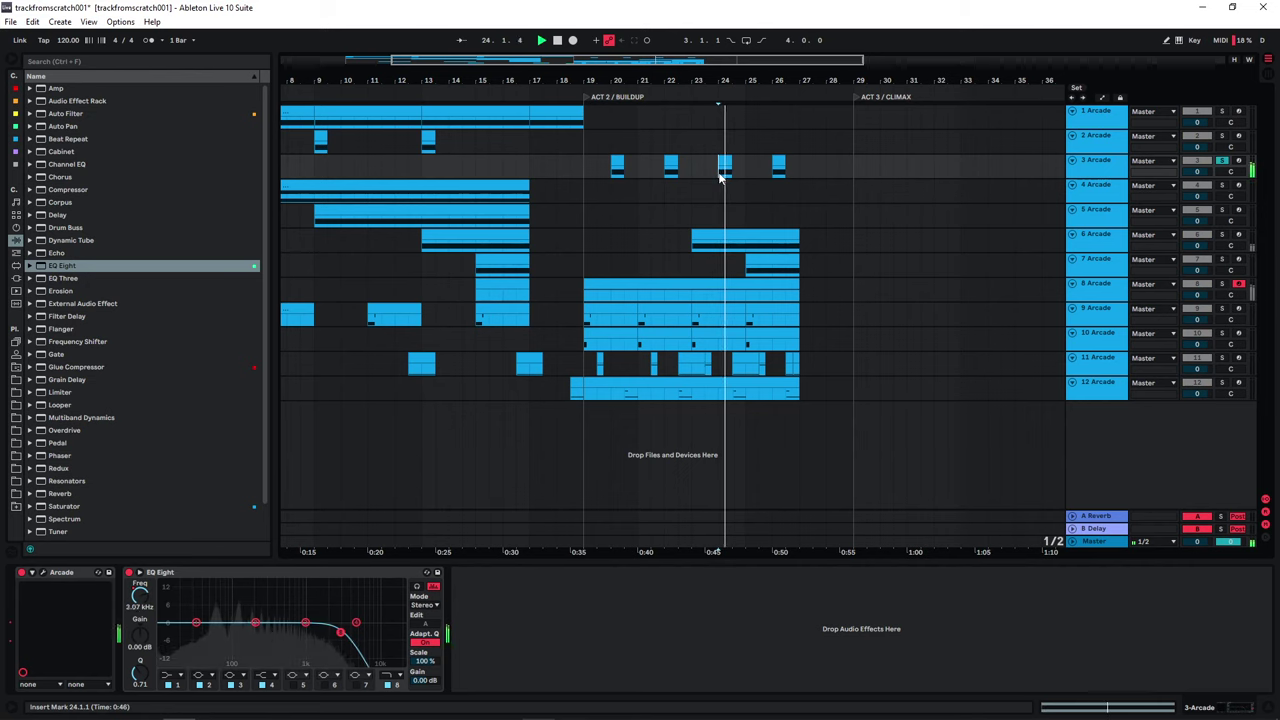
{"action": "key", "text": "space"}
{"action": "left_click", "coordinate": [1221, 161]}
Step: Duplicate the third track, keep one clip on the copy at bar 23 and open its notes
{"action": "left_click", "coordinate": [1092, 169]}
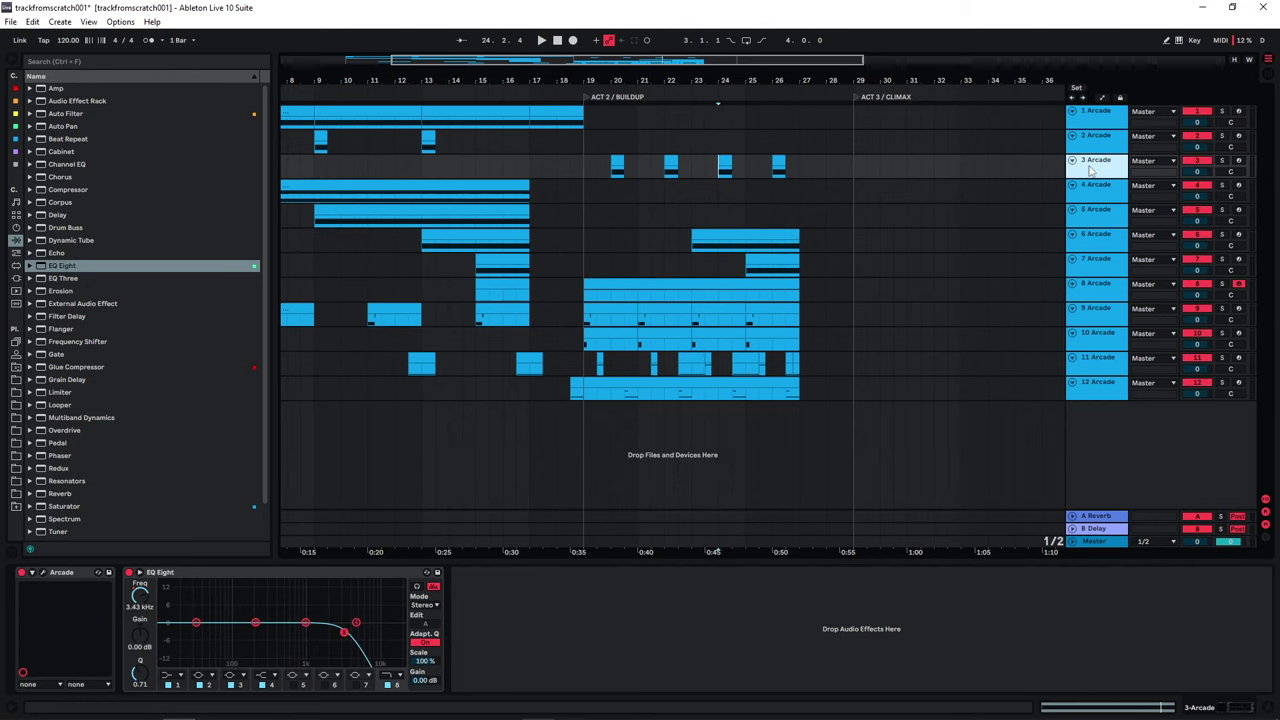
{"action": "left_click_drag", "start_coordinate": [660, 187], "coordinate": [578, 185]}
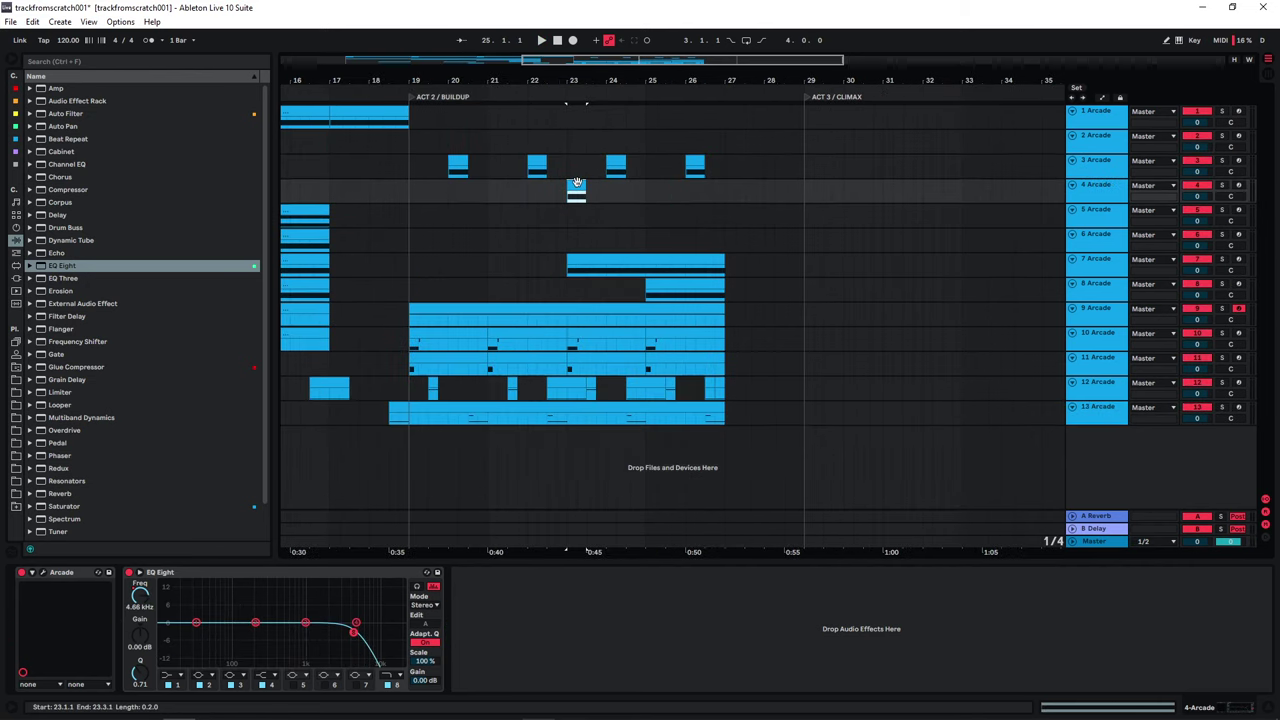
{"action": "double_click", "coordinate": [578, 185]}
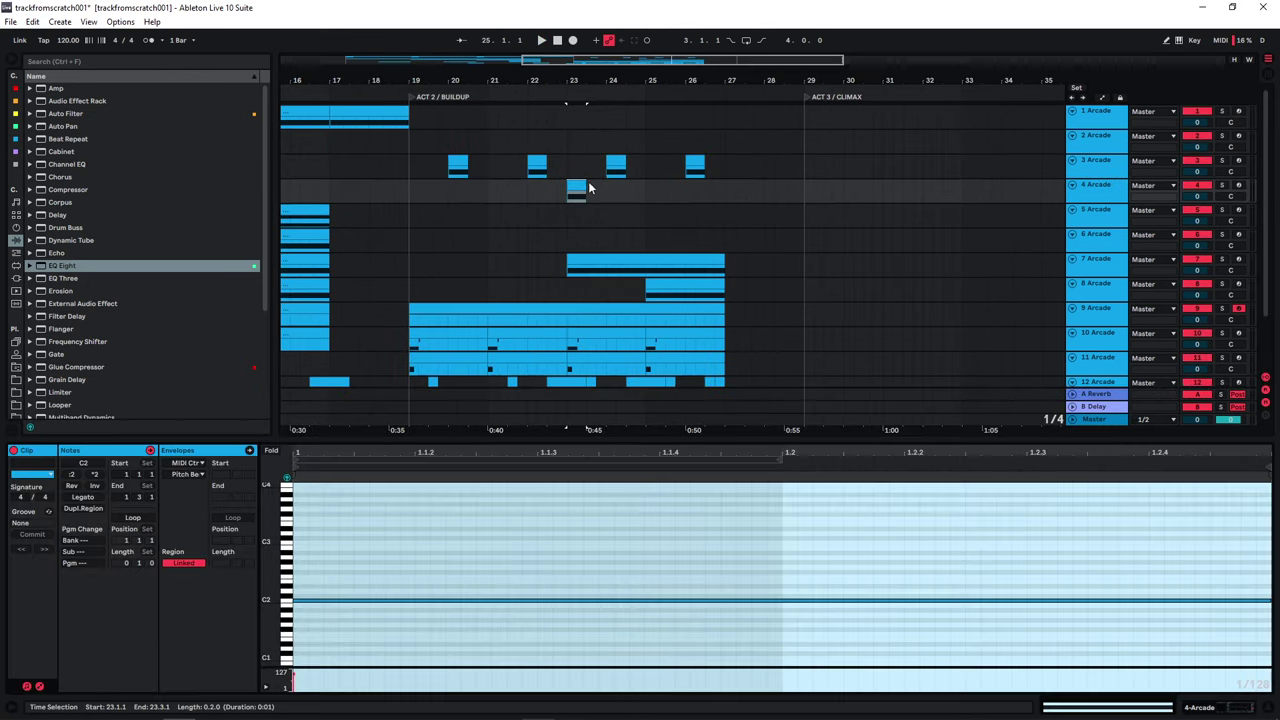
Step: Load the Bellowing Roar instrument from the In a World line into the fourth track's Arcade
{"action": "double_click", "coordinate": [1098, 189]}
{"action": "left_click", "coordinate": [43, 572]}
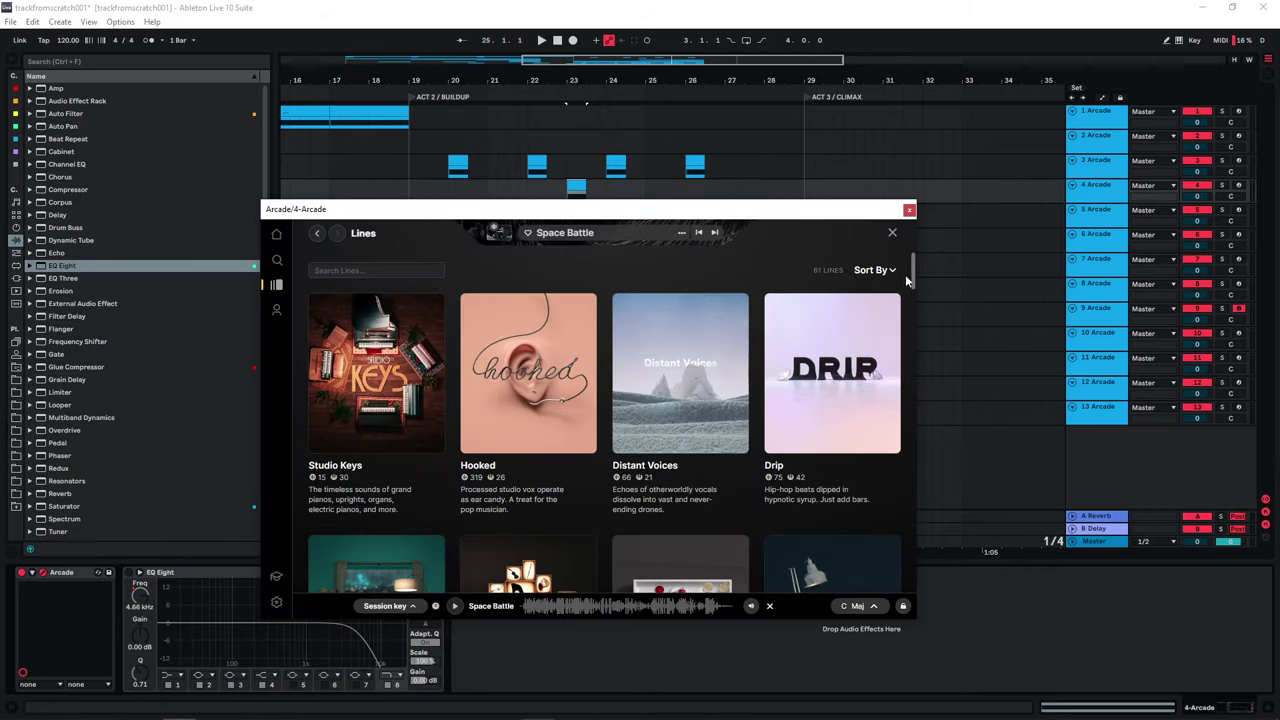
{"action": "left_click_drag", "start_coordinate": [908, 274], "coordinate": [880, 533]}
{"action": "left_click", "coordinate": [380, 325]}
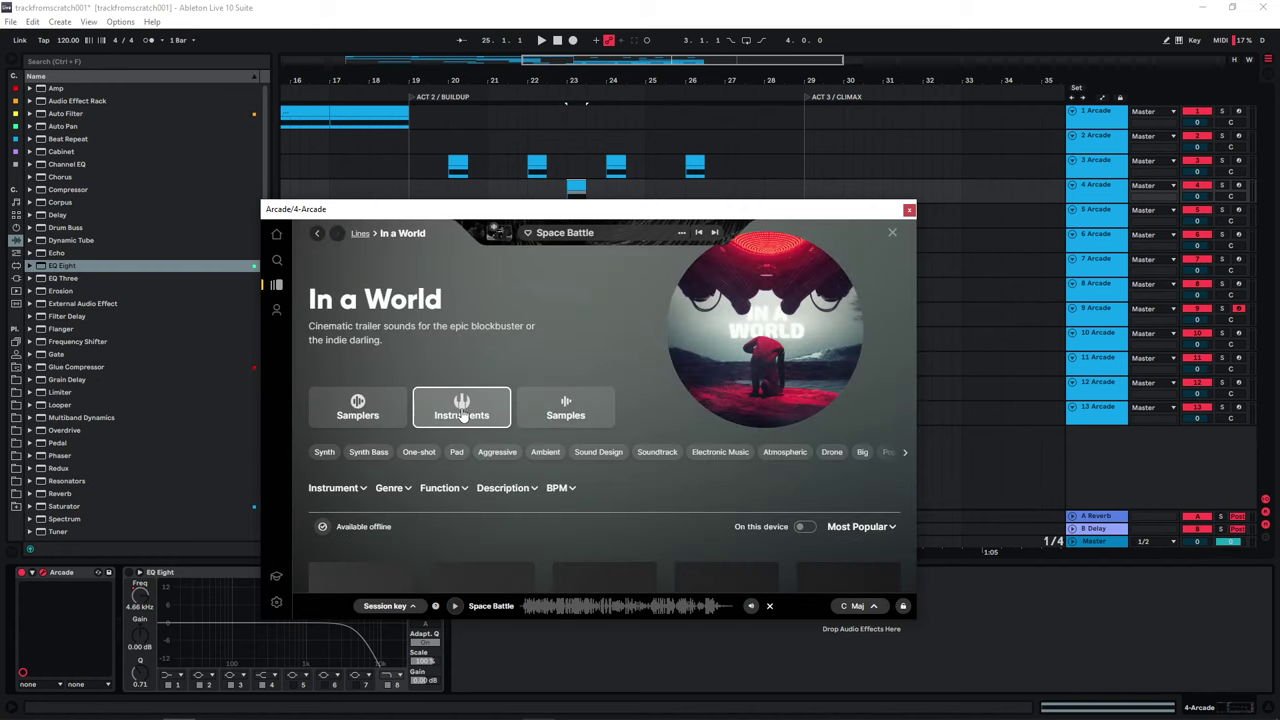
{"action": "scroll", "coordinate": [649, 397], "scroll_direction": "down", "scroll_amount": 2}
{"action": "left_click", "coordinate": [563, 438]}
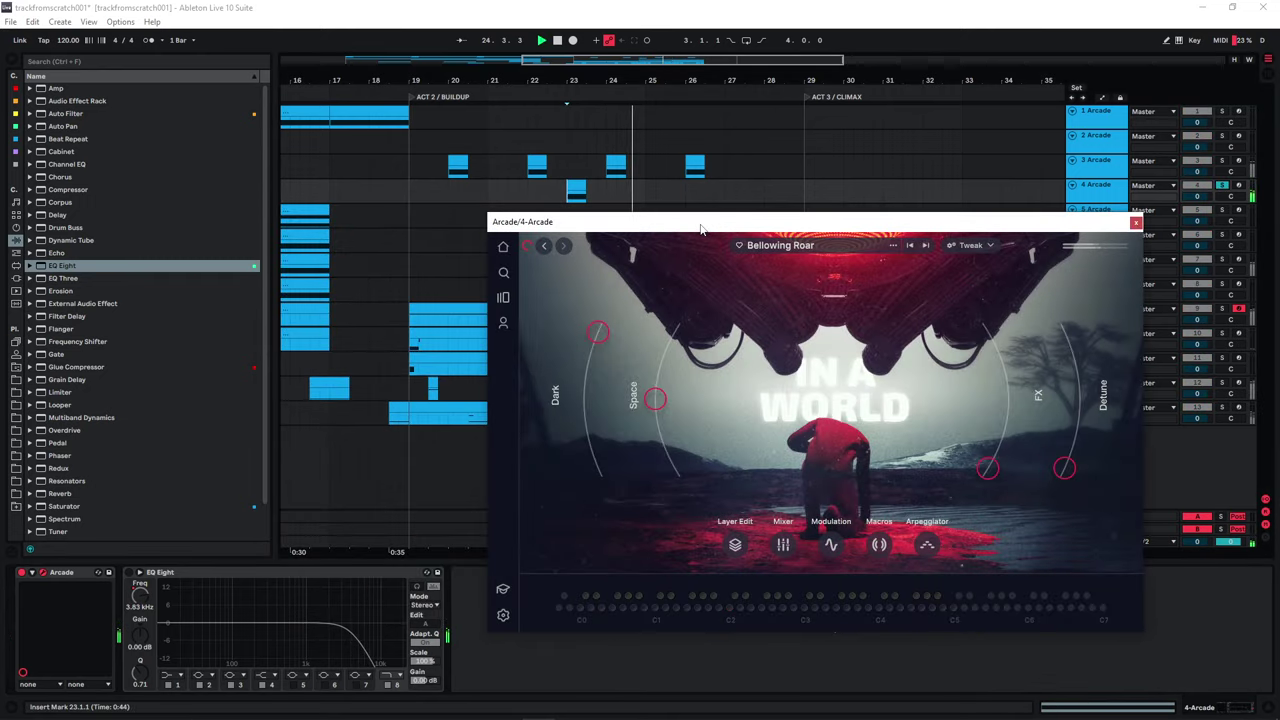
Step: Move the note in the fourth track's bar 23 clip down to C1
{"action": "left_click", "coordinate": [970, 245]}
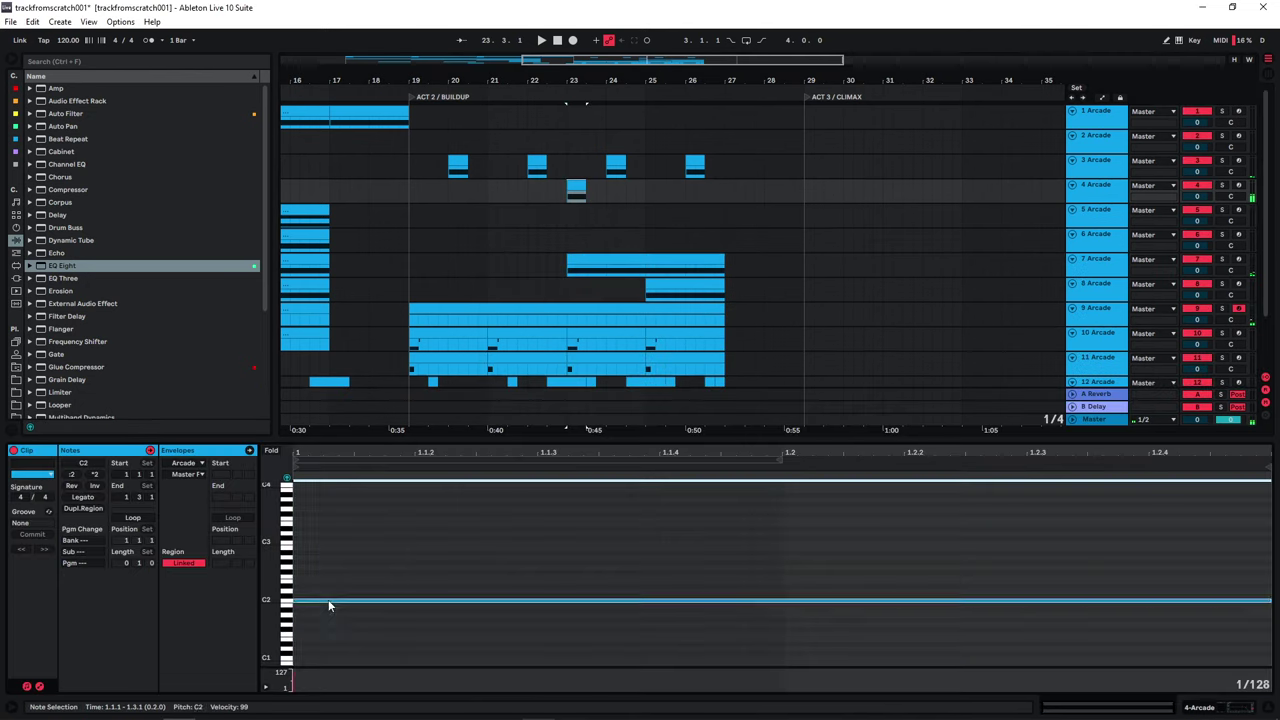
{"action": "left_click_drag", "start_coordinate": [329, 603], "coordinate": [322, 665]}
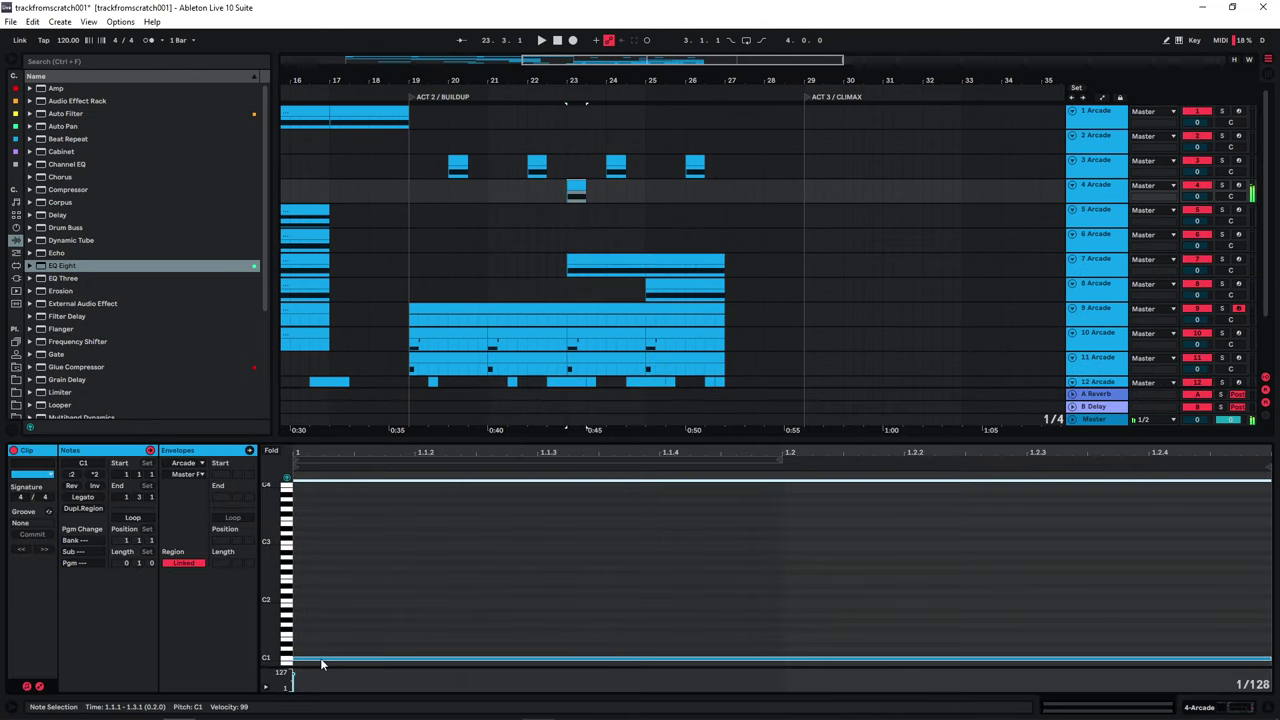
{"action": "left_click", "coordinate": [404, 489]}
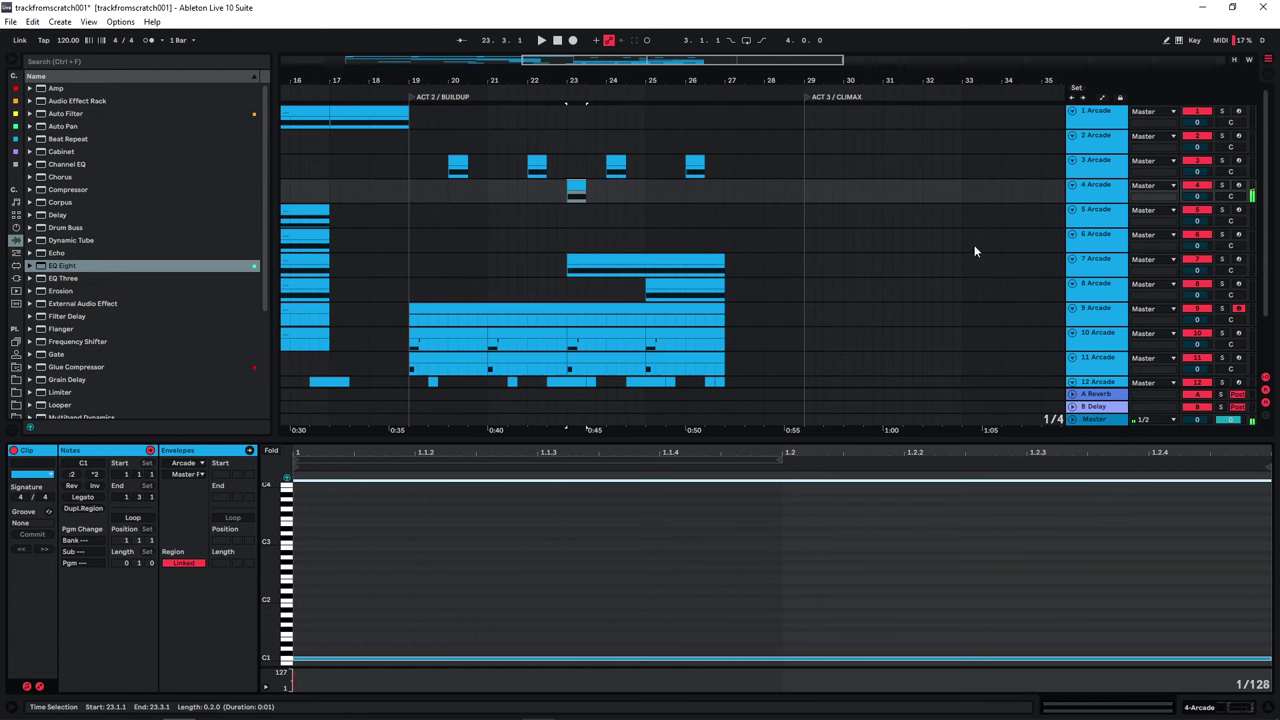
Step: Turn off Layer C of Bellowing Roar, audition the clip and open the Distortion Box in the master effects
{"action": "left_click", "coordinate": [1108, 196]}
{"action": "left_click", "coordinate": [582, 274]}
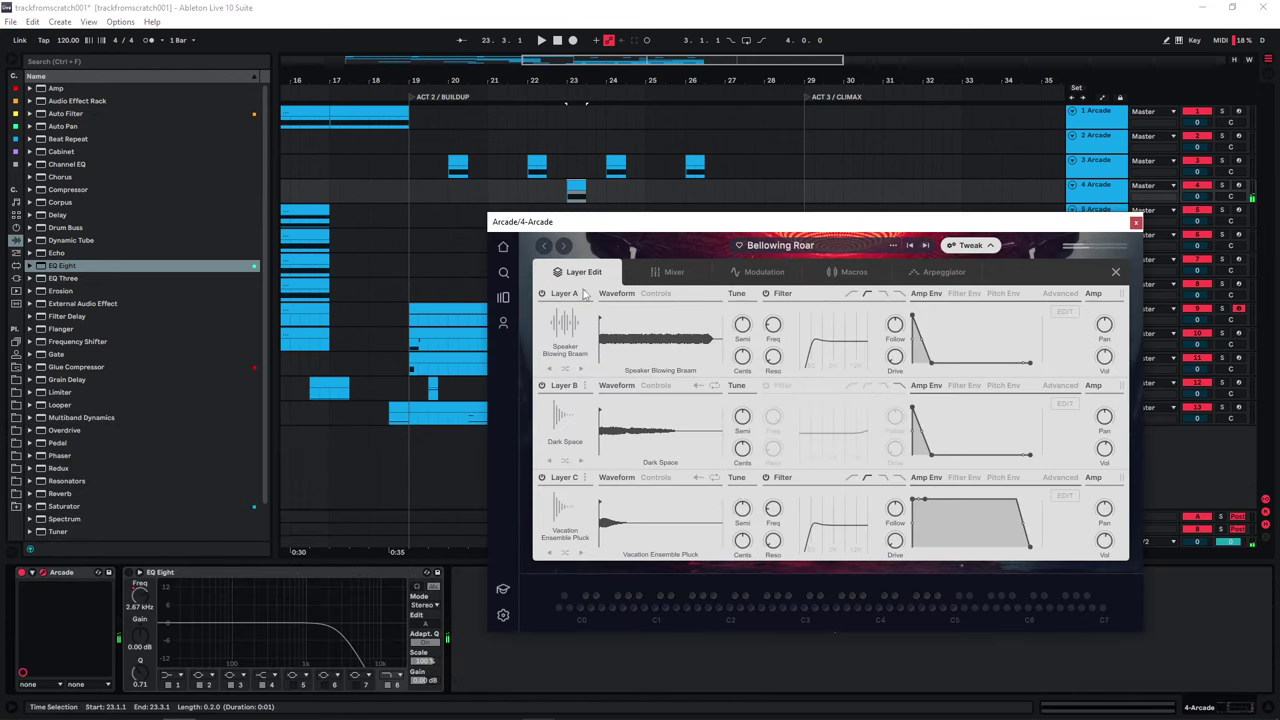
{"action": "left_click", "coordinate": [541, 481]}
{"action": "key", "text": "space"}
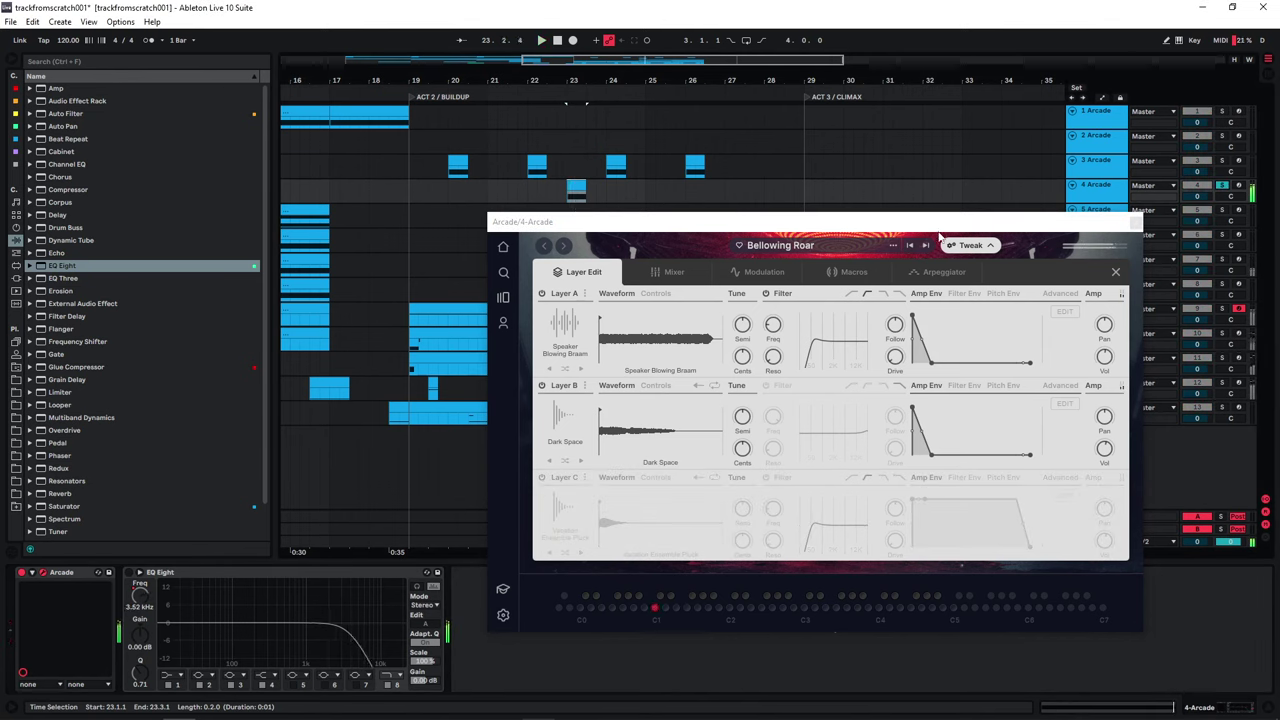
{"action": "left_click", "coordinate": [760, 272]}
{"action": "left_click", "coordinate": [674, 272]}
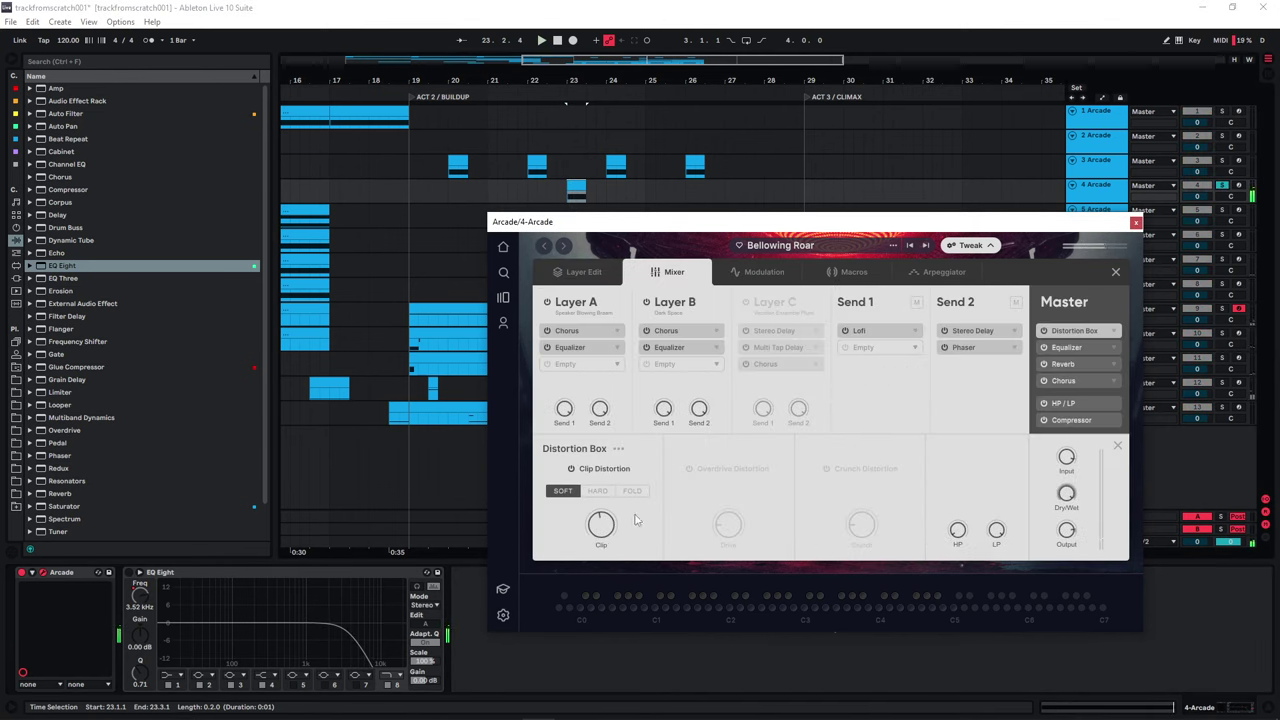
Step: Play the arrangement from bar 22 and copy the fourth track's bar 23 clip to bar 25
{"action": "left_click", "coordinate": [528, 212]}
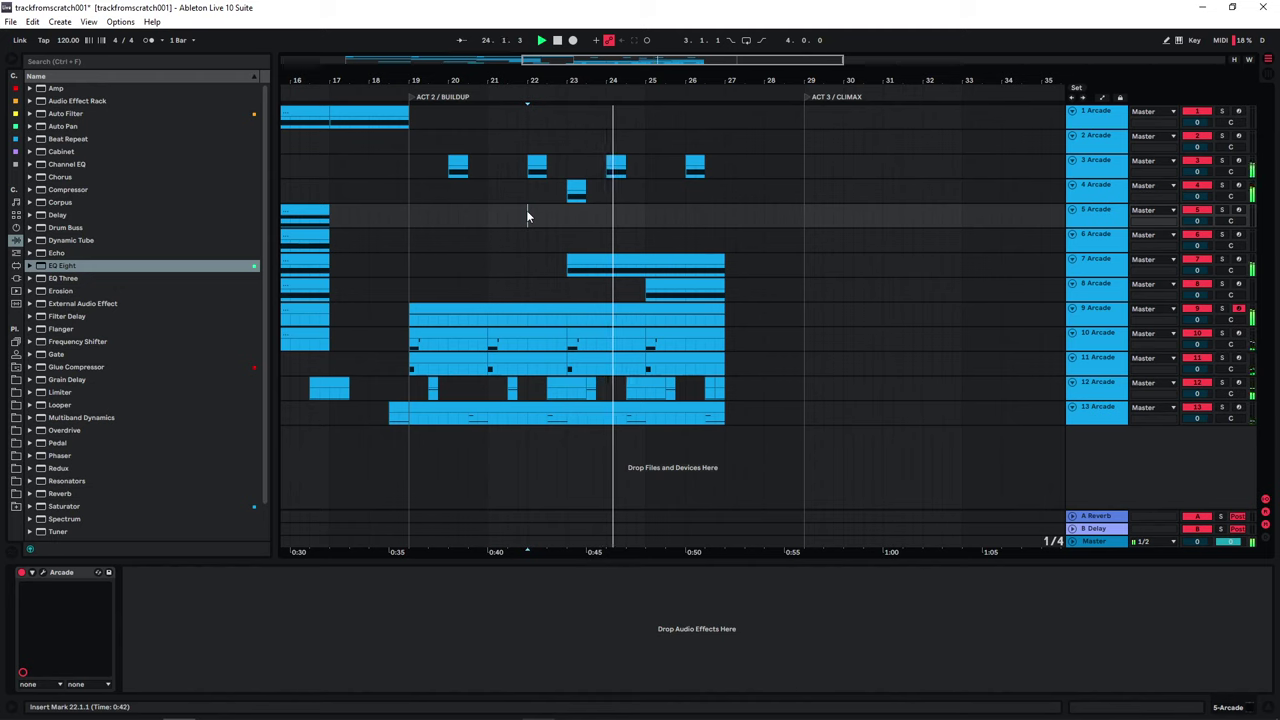
{"action": "left_click", "coordinate": [576, 188]}
{"action": "left_click_drag", "start_coordinate": [576, 188], "coordinate": [655, 188]}
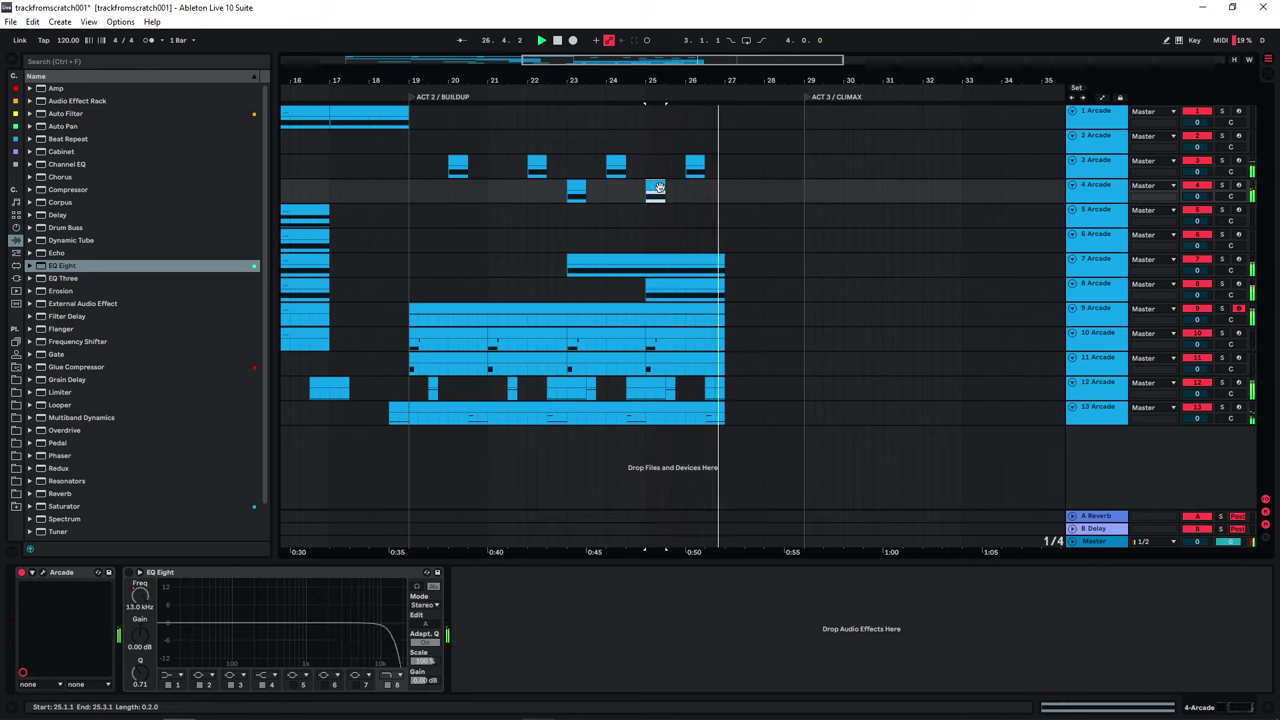
Step: Duplicate the fourth track with its two clips and select the copy's clip at bar 23
{"action": "left_click", "coordinate": [1089, 201]}
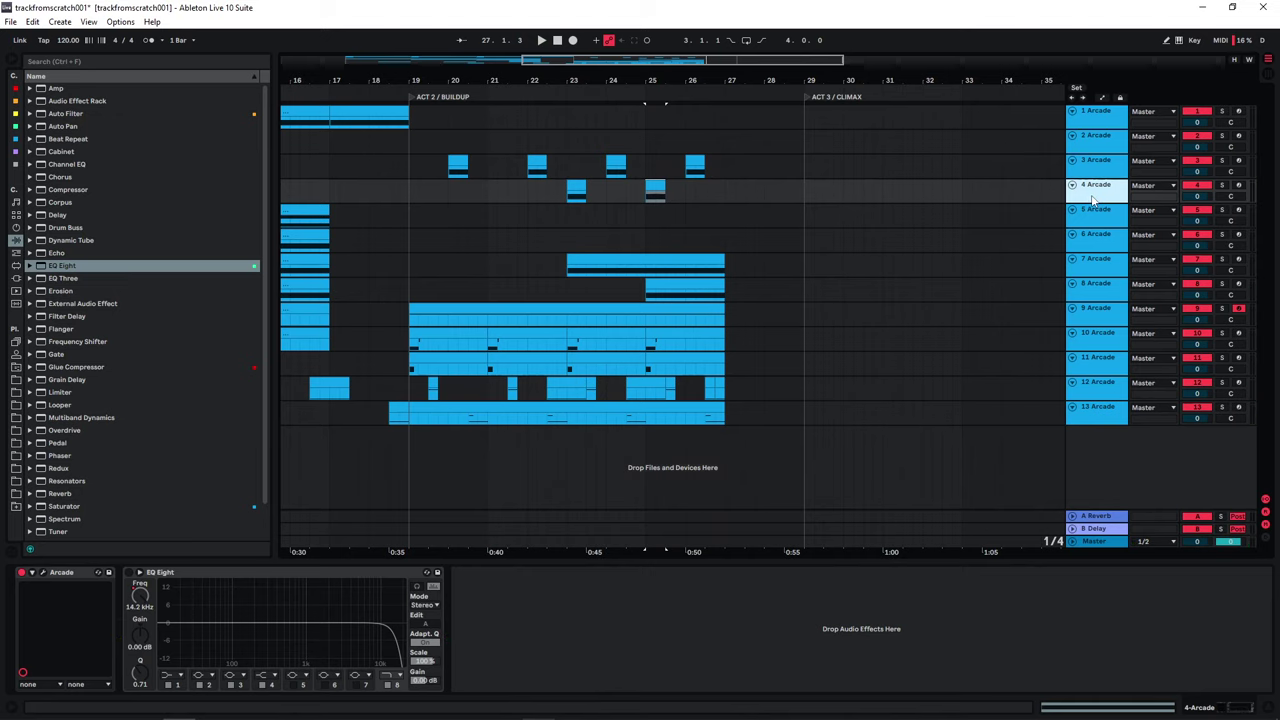
{"action": "key", "text": "ctrl+d"}
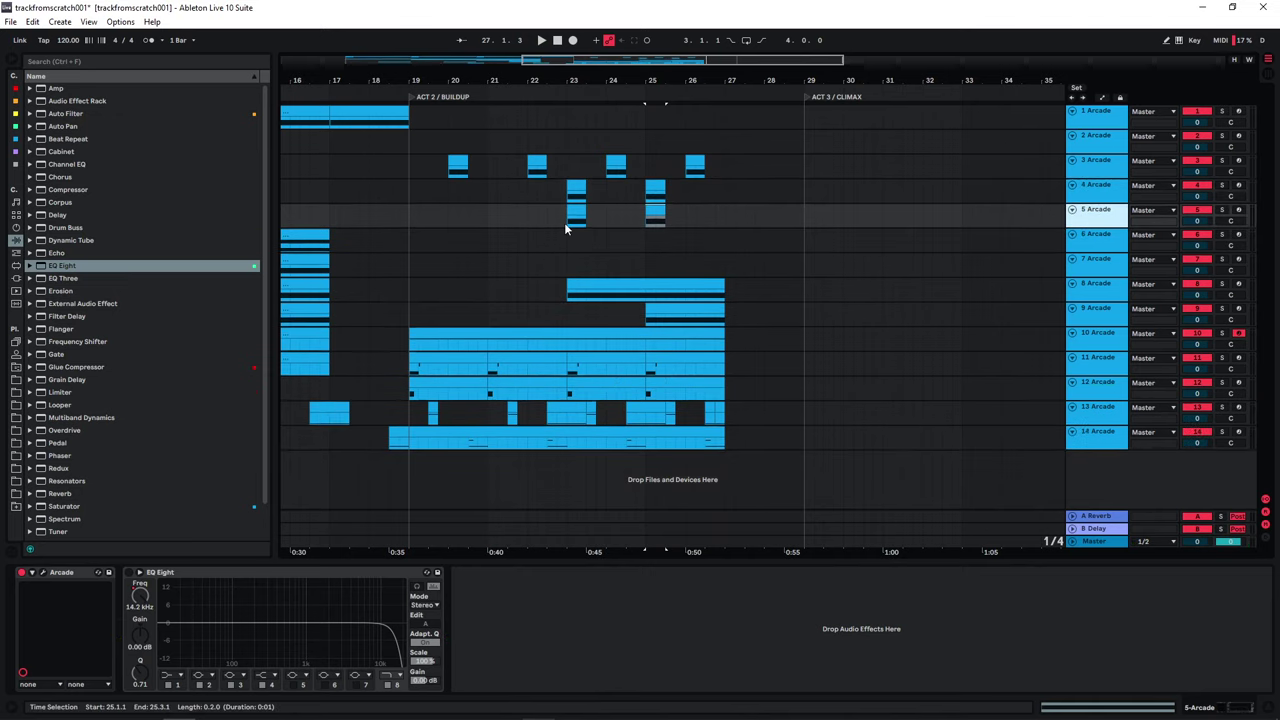
{"action": "left_click", "coordinate": [564, 228]}
Step: Filter the fifth track's In a World samplers by Impact, preview Impact Theory and load Cause for Alarm
{"action": "left_click", "coordinate": [603, 426]}
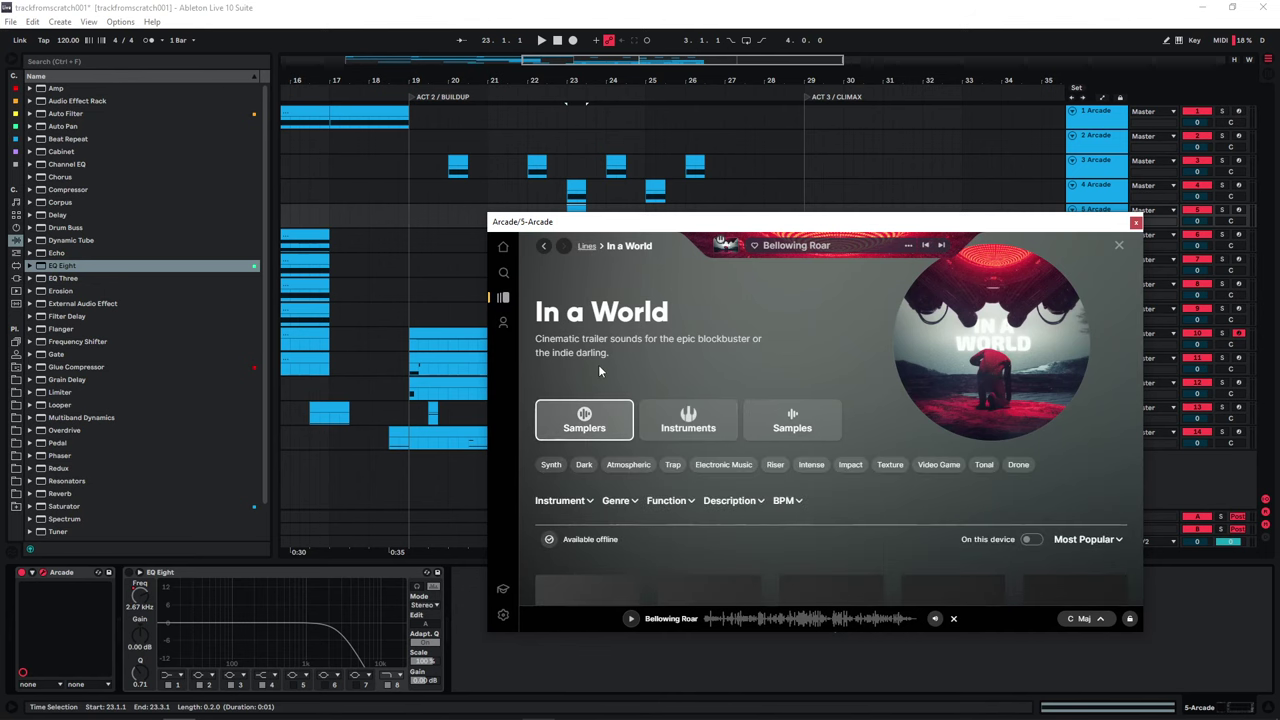
{"action": "scroll", "coordinate": [601, 371], "scroll_direction": "down", "scroll_amount": 1}
{"action": "left_click", "coordinate": [850, 350]}
{"action": "scroll", "coordinate": [800, 383], "scroll_direction": "down", "scroll_amount": 2}
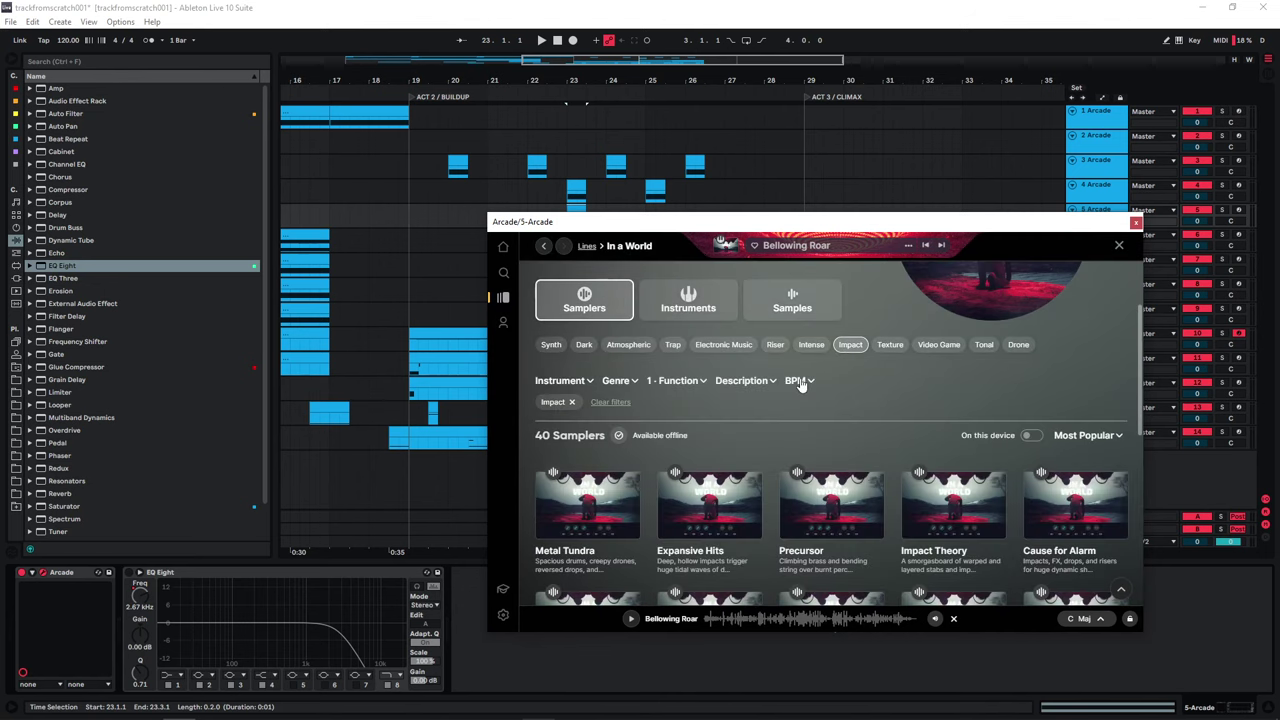
{"action": "left_click", "coordinate": [912, 524]}
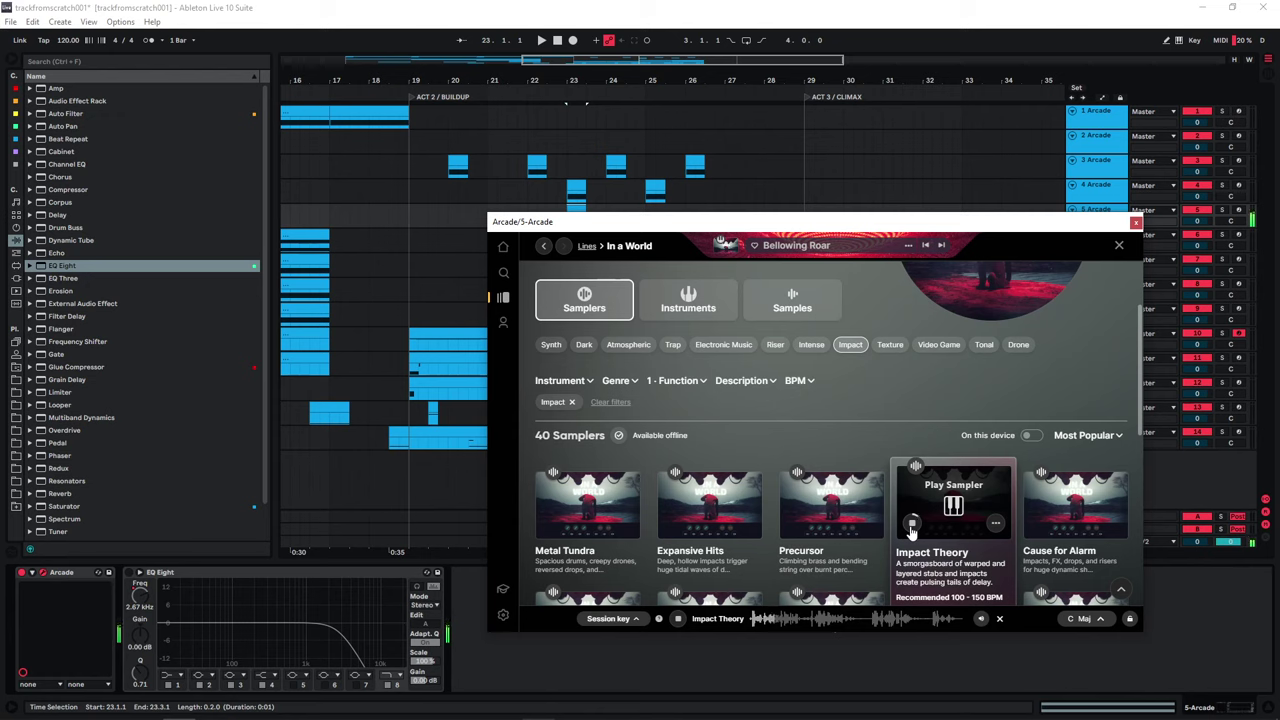
{"action": "left_click", "coordinate": [1034, 524]}
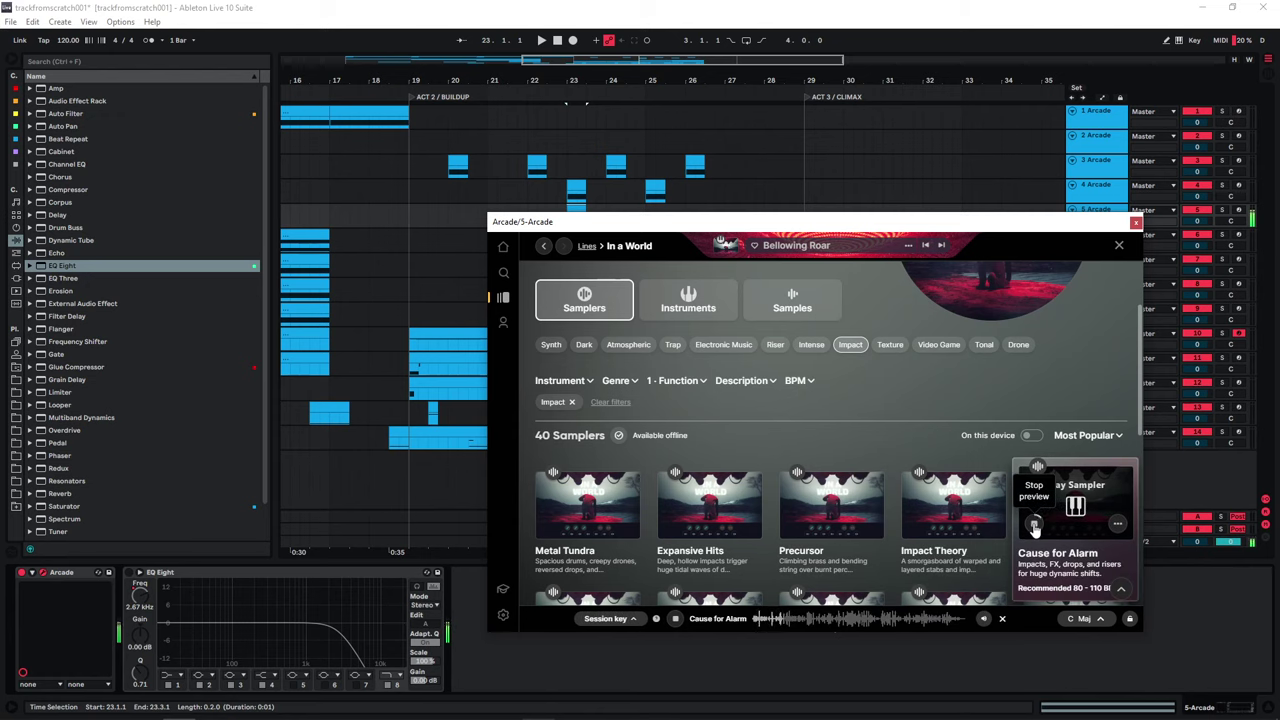
{"action": "left_click", "coordinate": [1034, 526]}
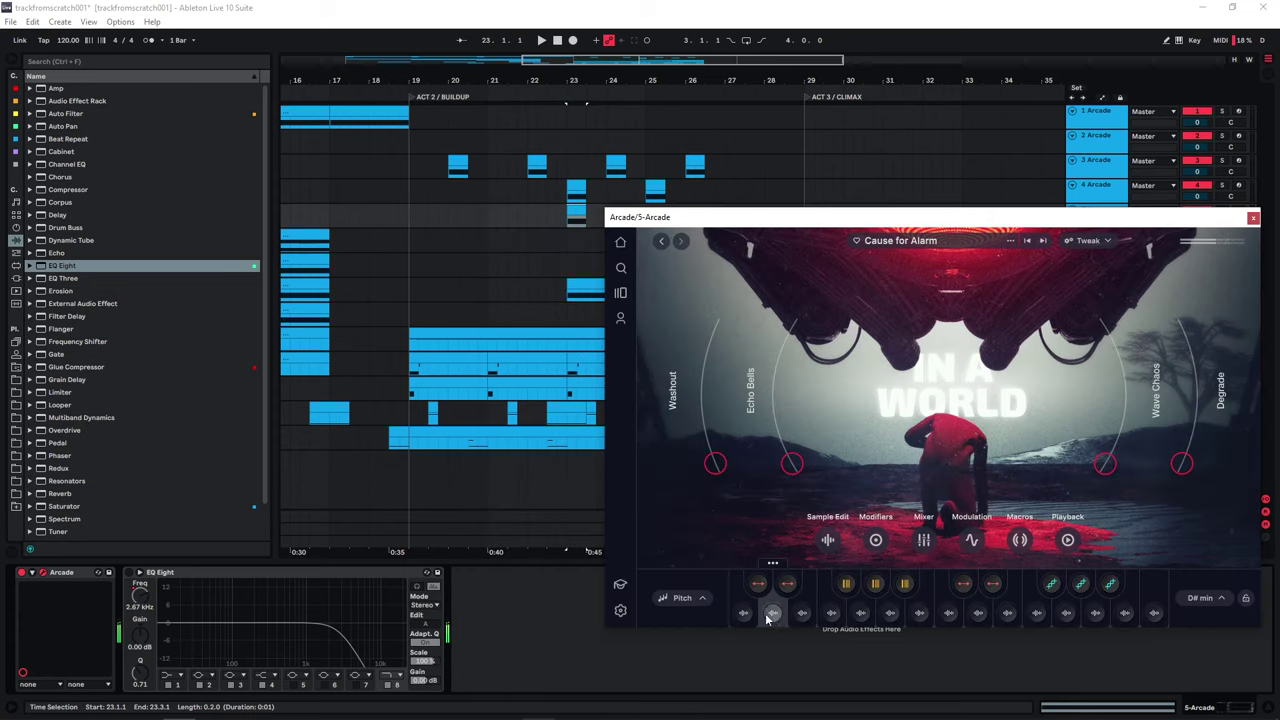
Step: Audition Cause for Alarm's sample keys, move the note in the bar 23 clip to E2 and play it
{"action": "left_click", "coordinate": [799, 616]}
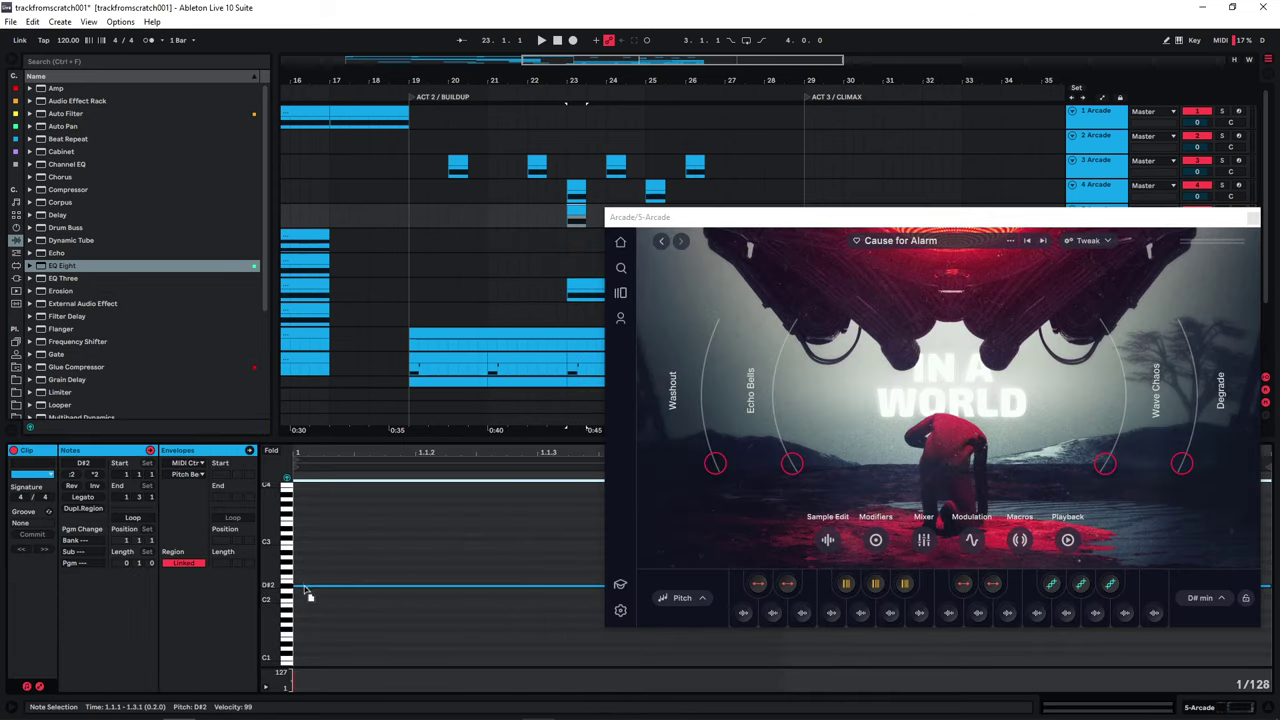
{"action": "left_click_drag", "start_coordinate": [307, 588], "coordinate": [305, 583]}
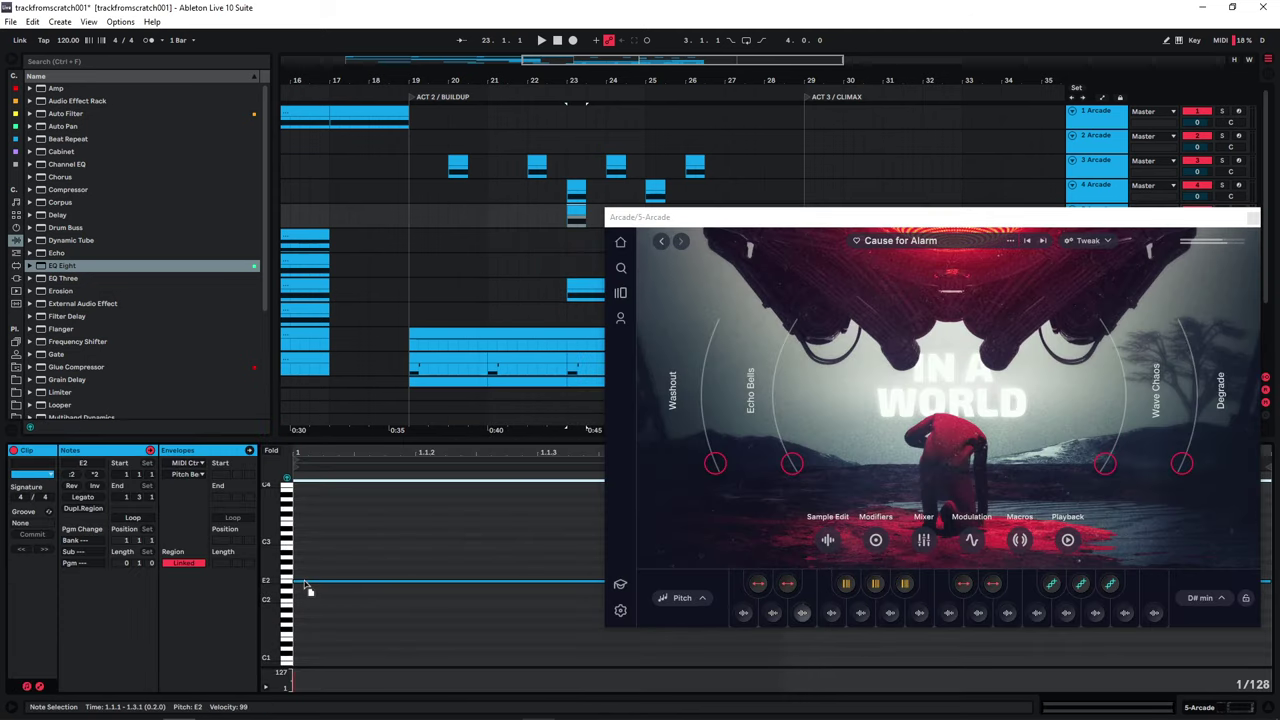
{"action": "key", "text": "space"}
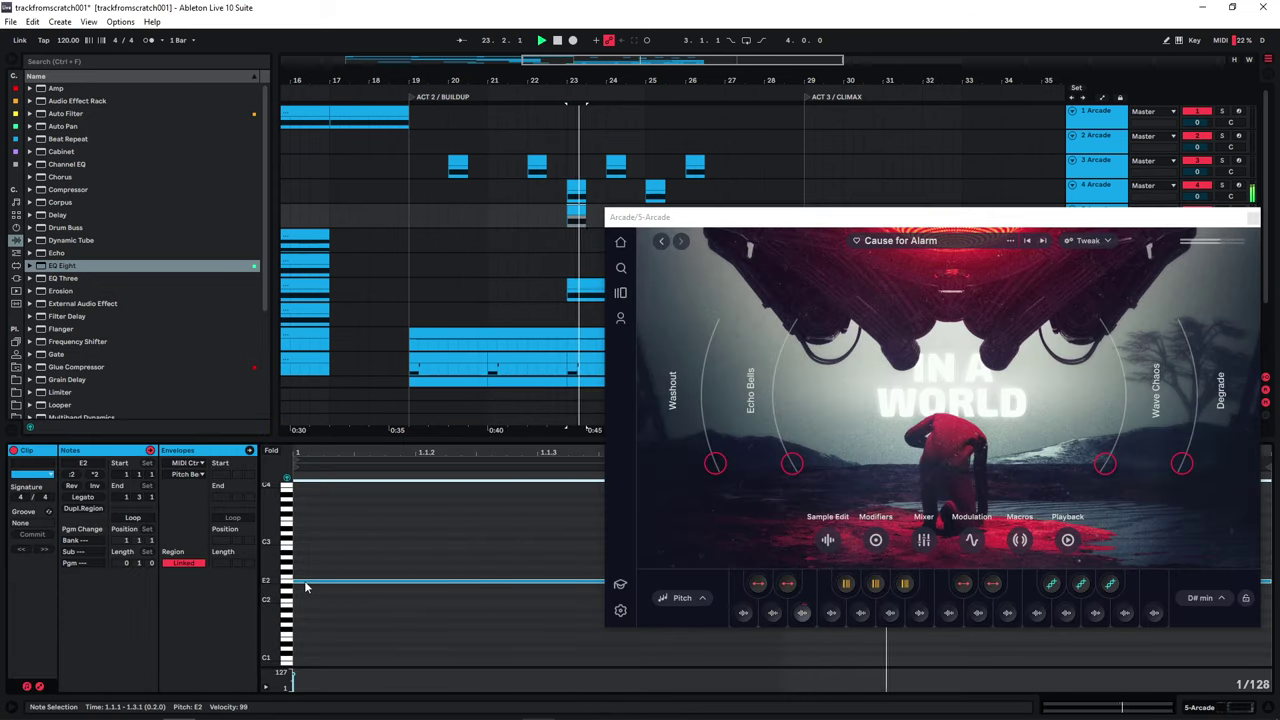
Step: Replace the fifth track's bar 25 clip with a copy of its E2 clip and close the Arcade window
{"action": "left_click_drag", "start_coordinate": [678, 217], "coordinate": [638, 328]}
{"action": "left_click", "coordinate": [657, 222]}
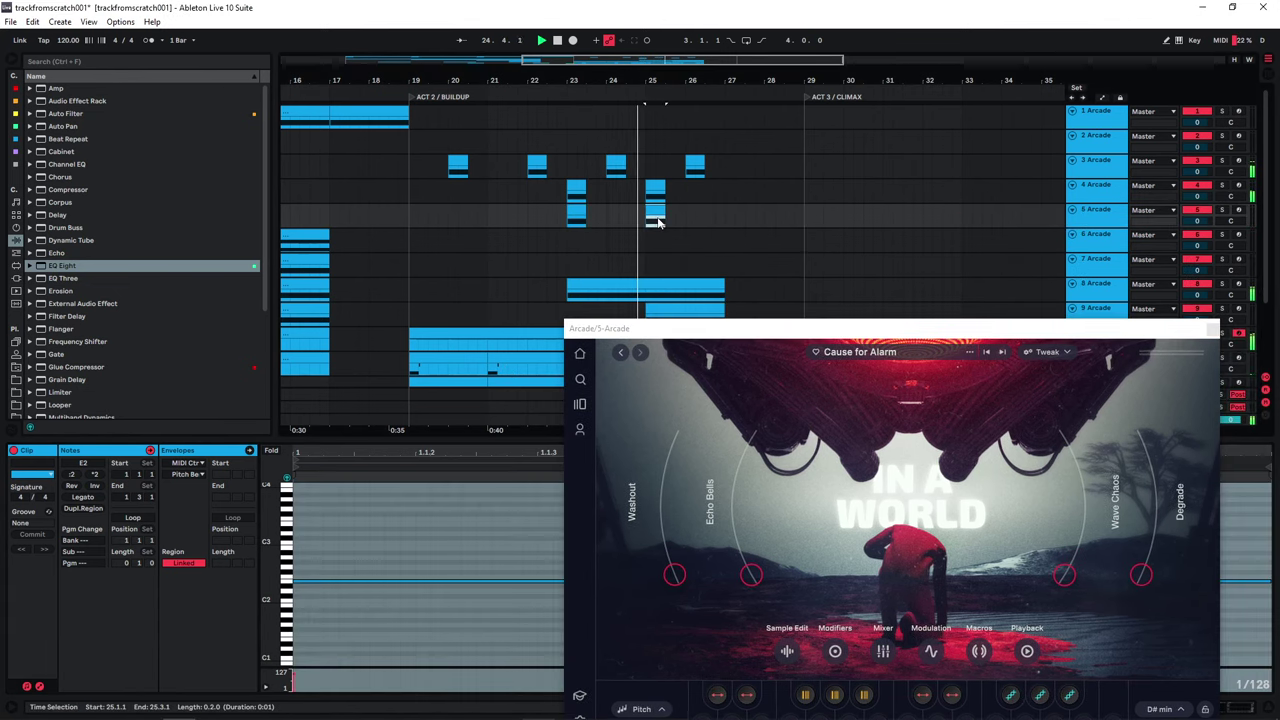
{"action": "left_click", "coordinate": [1212, 330]}
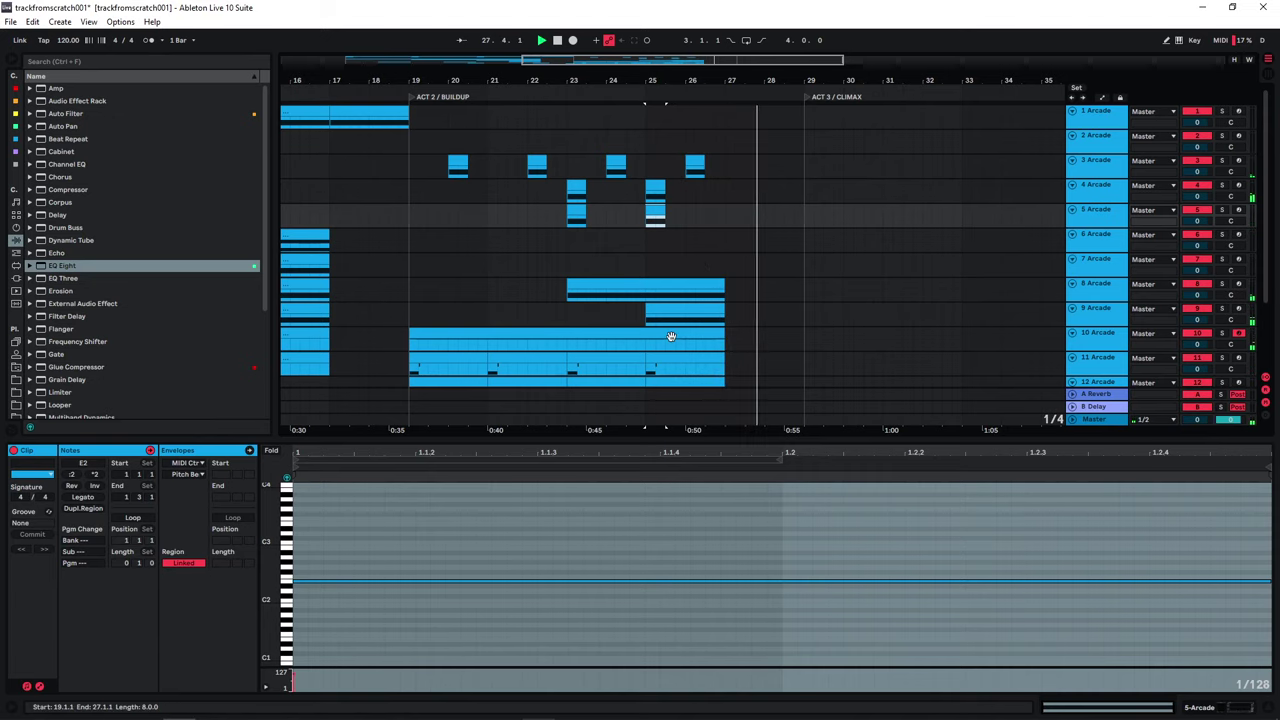
Step: Place a one-bar copy of the first track's clip at bar 27 and move the Act 3 locator to bar 28
{"action": "key", "text": "space"}
{"action": "left_click_drag", "start_coordinate": [361, 112], "coordinate": [757, 122]}
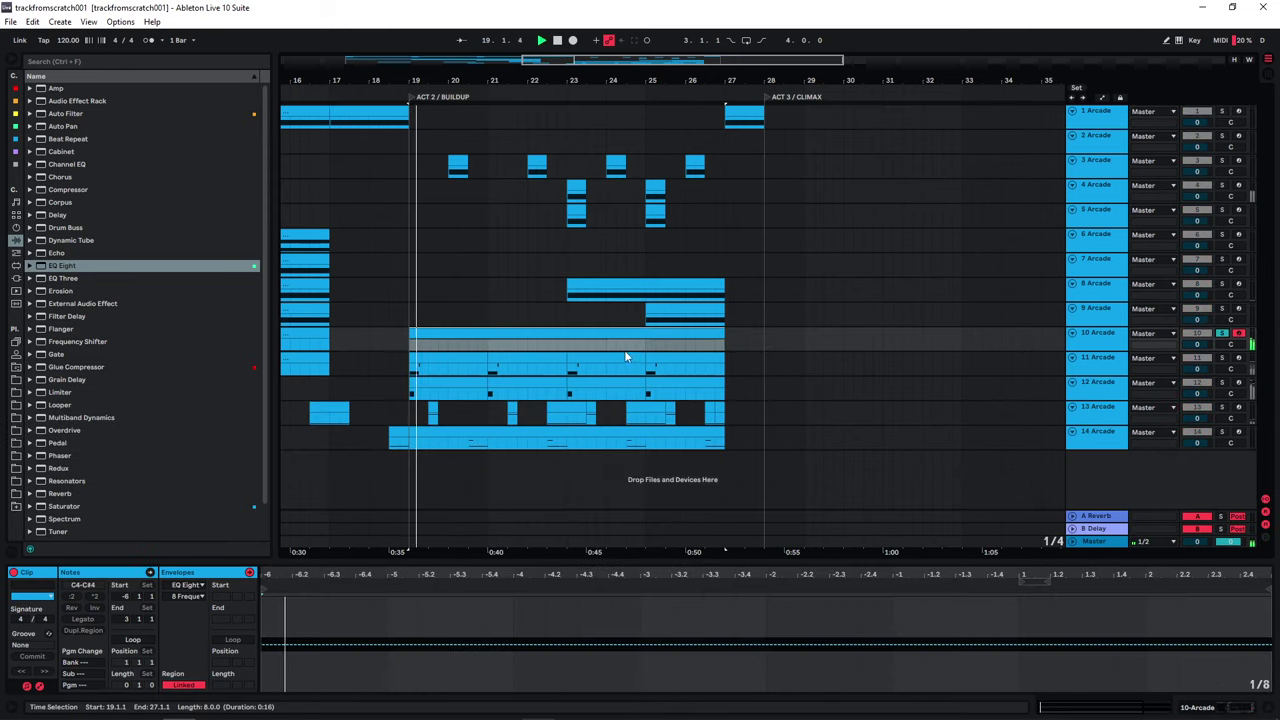
Step: Lower the tenth track's EQ Eight frequency automation to 531 Hz at bar 27 and lower its point at bar 19
{"action": "left_click", "coordinate": [566, 345]}
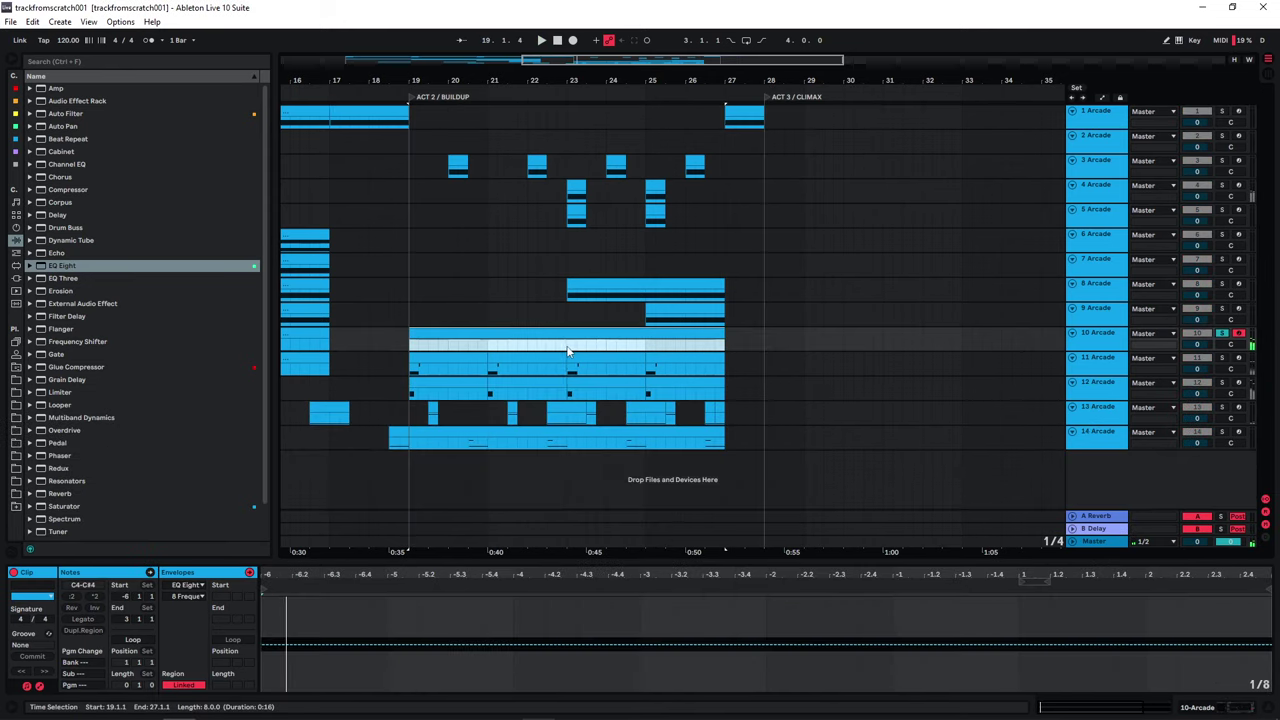
{"action": "left_click", "coordinate": [1068, 345]}
{"action": "left_click", "coordinate": [146, 605]}
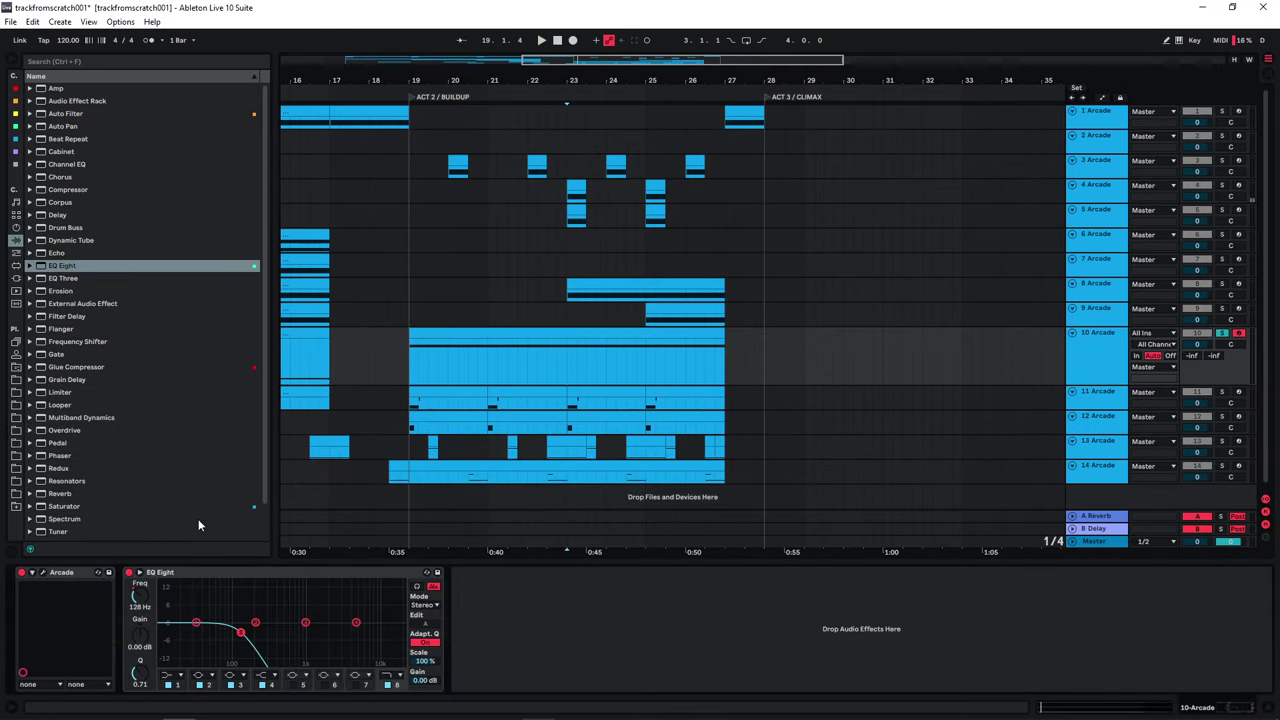
{"action": "key", "text": "a"}
{"action": "left_click_drag", "start_coordinate": [725, 353], "coordinate": [725, 362]}
{"action": "key", "text": "space"}
{"action": "left_click_drag", "start_coordinate": [409, 370], "coordinate": [409, 375]}
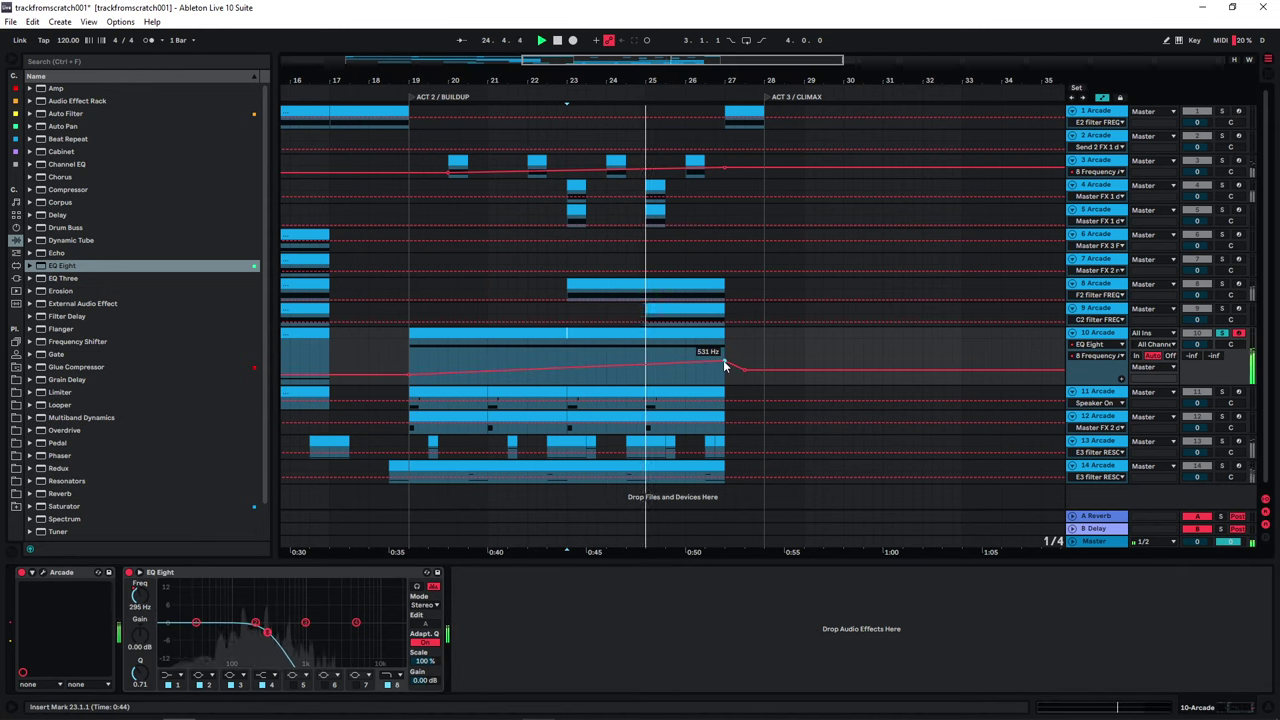
Step: Play the buildup from bar 19 with automation hidden, shrink the tenth track's height and save the set
{"action": "left_click", "coordinate": [390, 291]}
{"action": "key", "text": "a"}
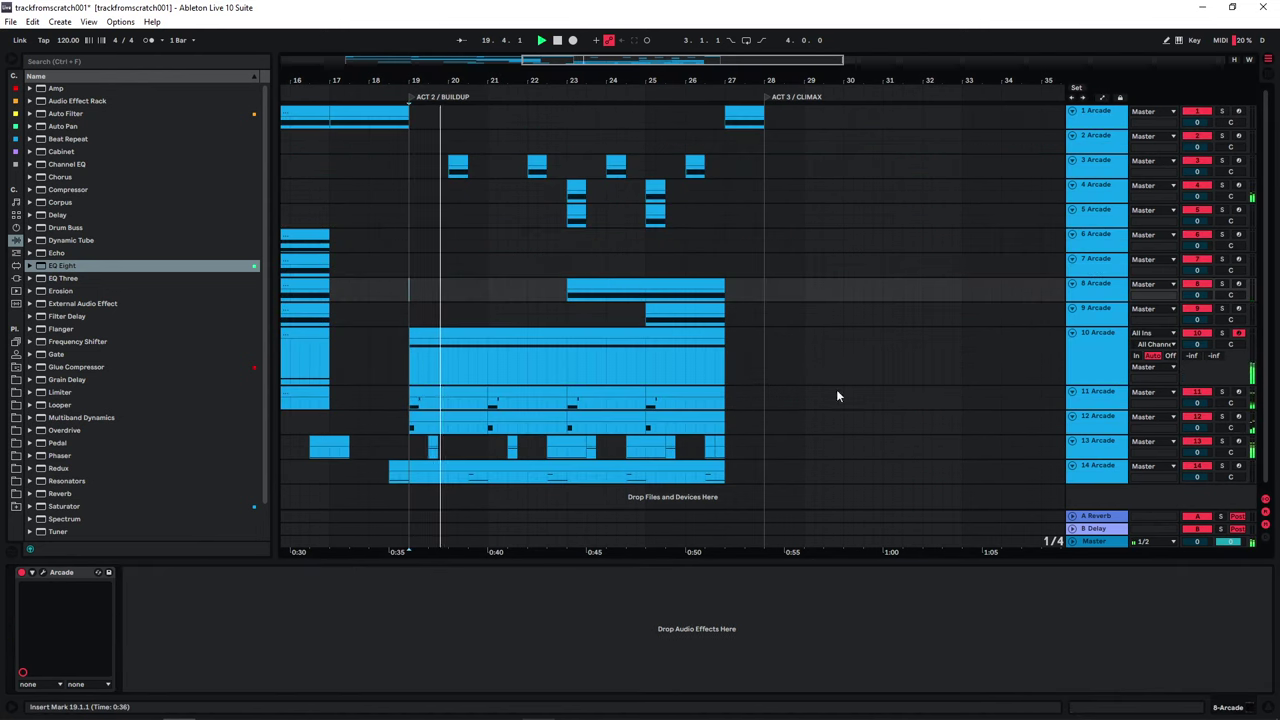
{"action": "left_click_drag", "start_coordinate": [1107, 367], "coordinate": [1107, 350]}
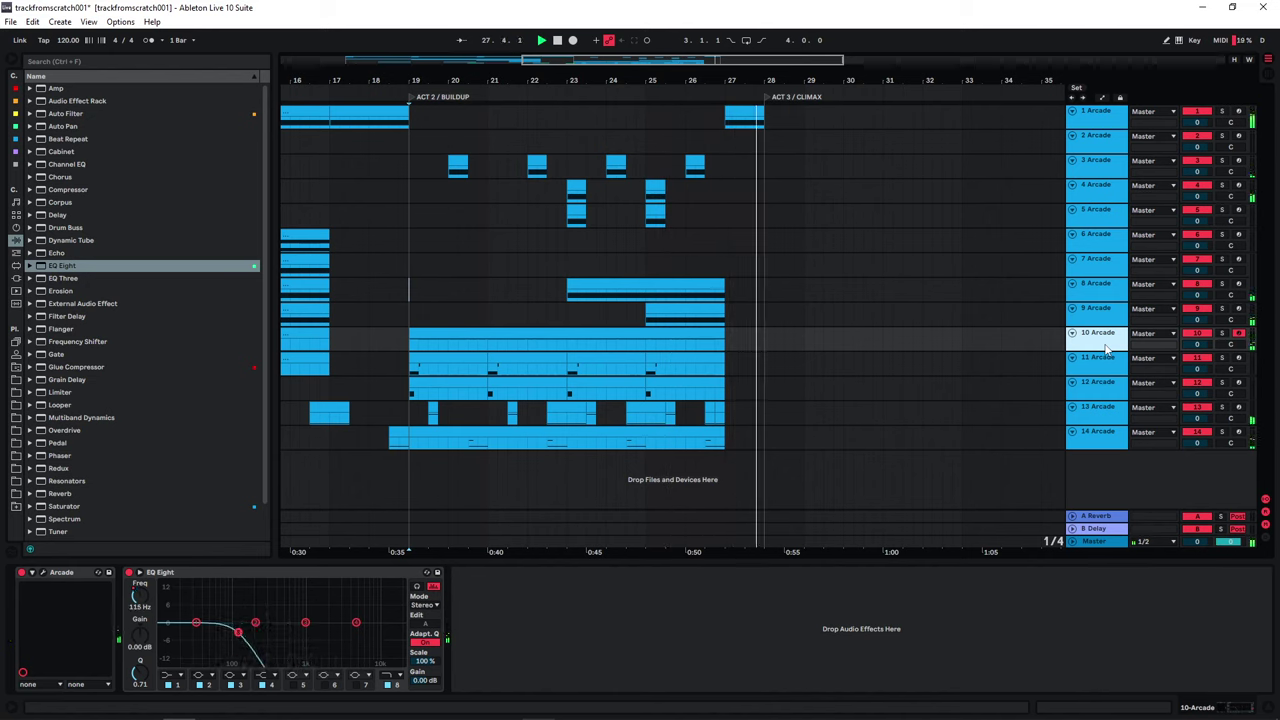
{"action": "key", "text": "space"}
{"action": "key", "text": "ctrl+s"}
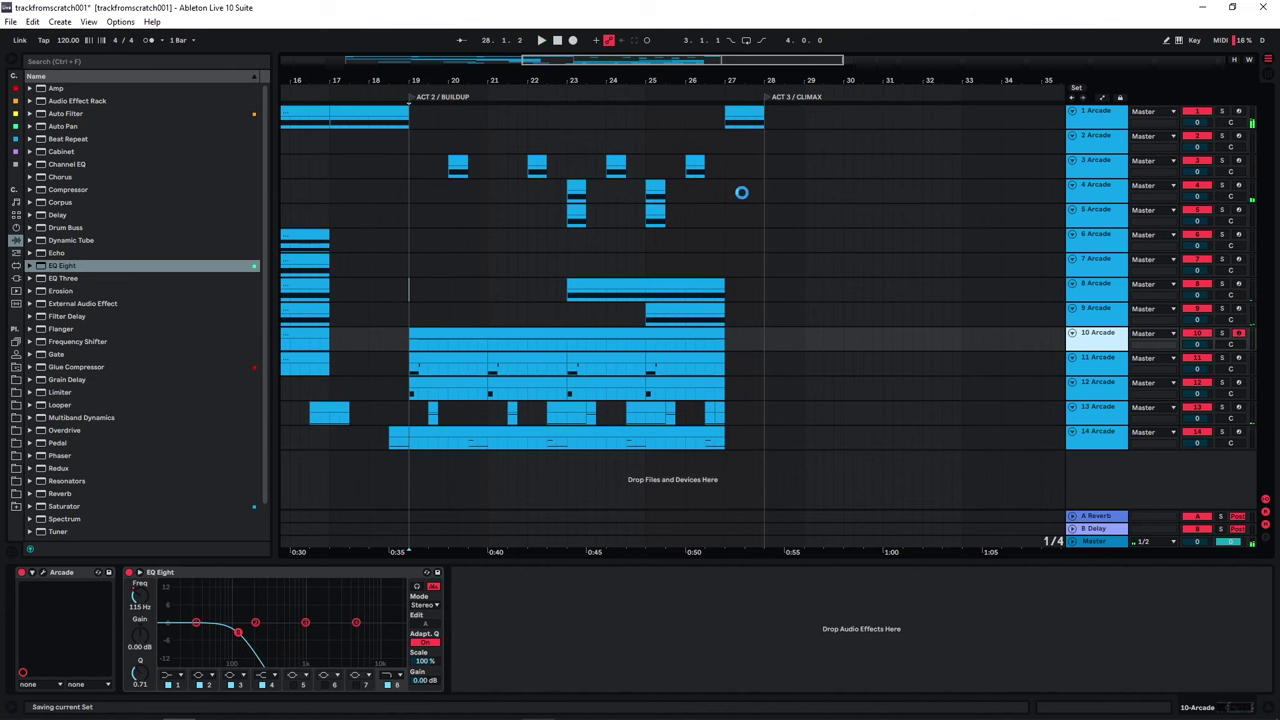
Step: Add an EQ Eight to the master track
{"action": "left_click_drag", "start_coordinate": [606, 62], "coordinate": [497, 62]}
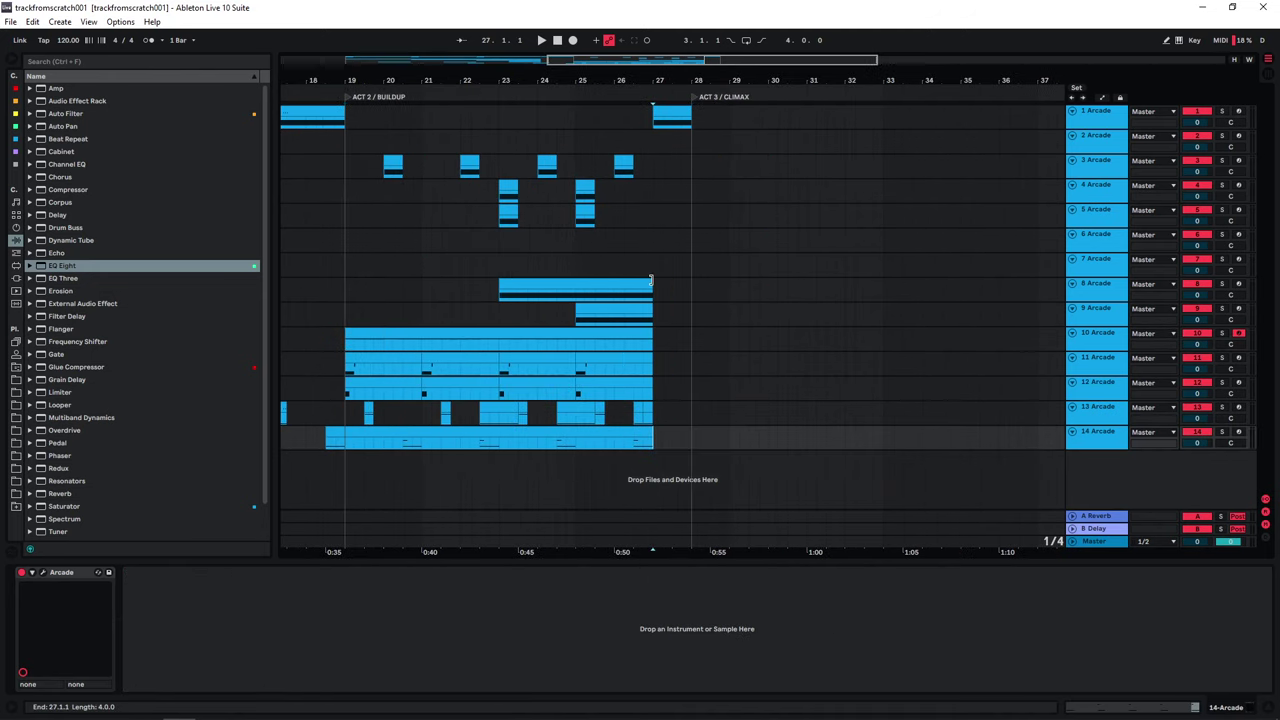
{"action": "double_click", "coordinate": [60, 266]}
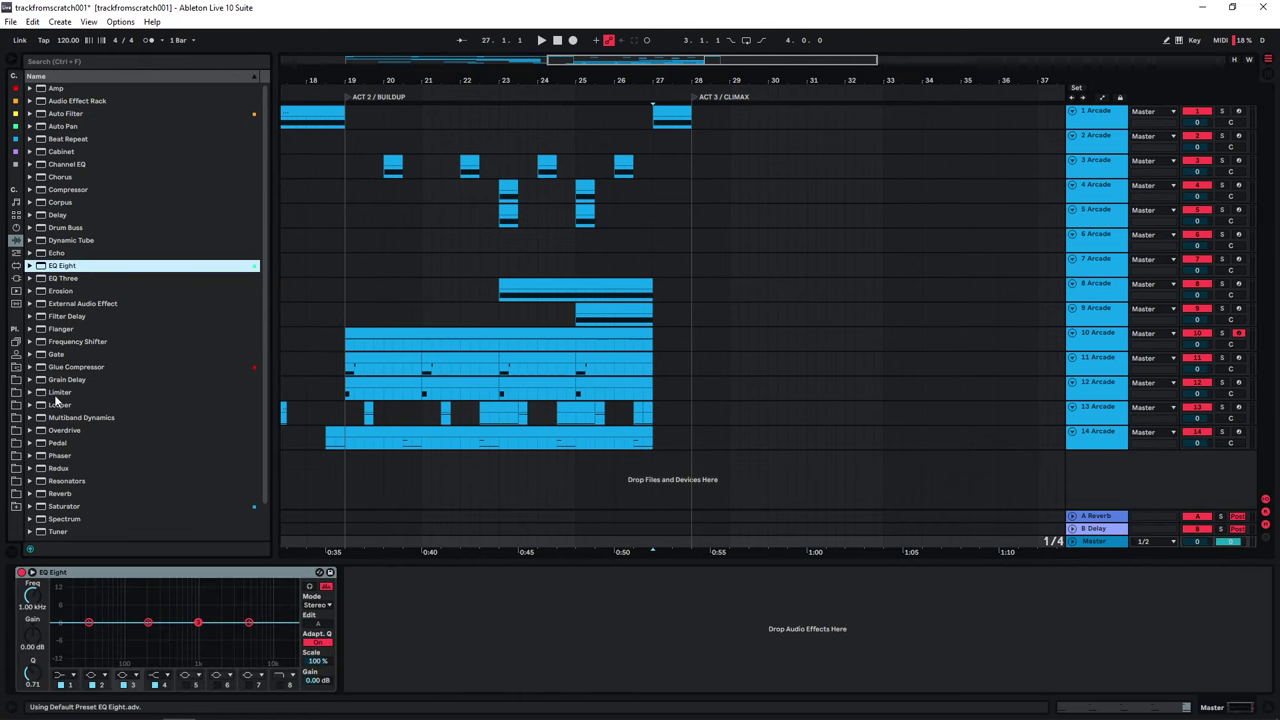
Step: Add a Glue Compressor at -1.27 dB threshold with soft clipping and a Limiter with 4.50 dB gain to the master, and play the transition
{"action": "double_click", "coordinate": [68, 368]}
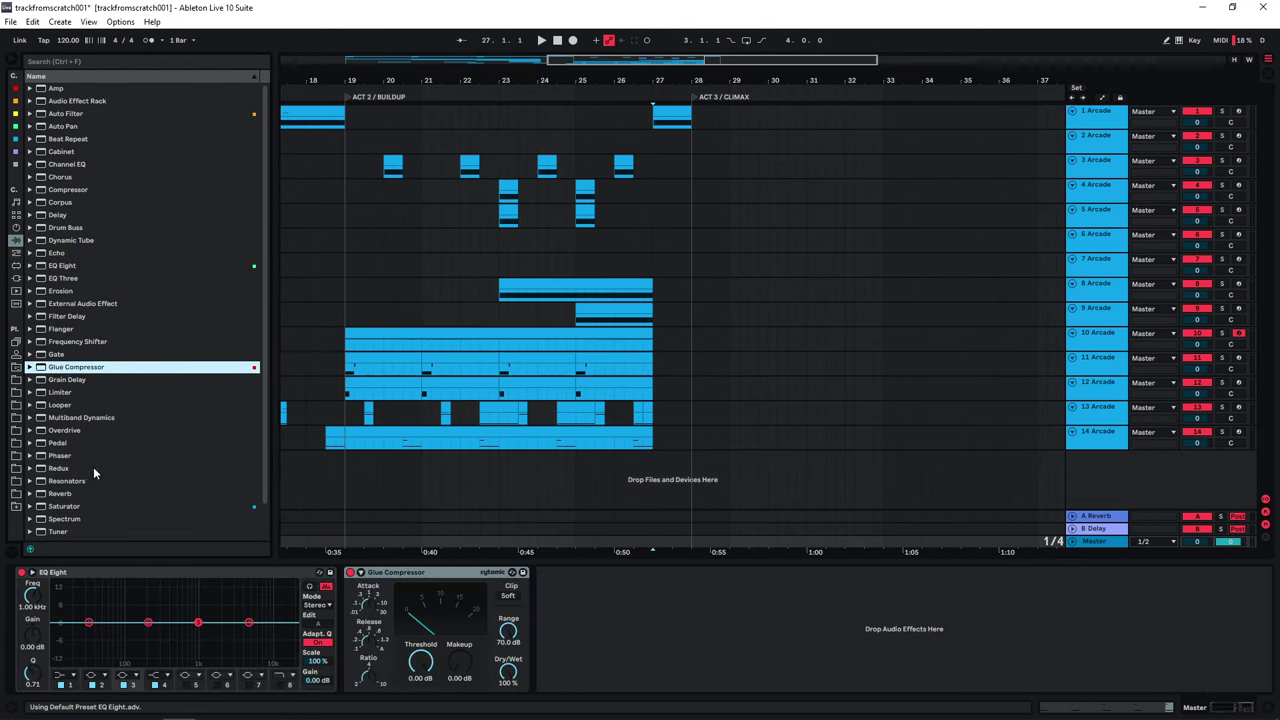
{"action": "double_click", "coordinate": [60, 393]}
{"action": "key", "text": "space"}
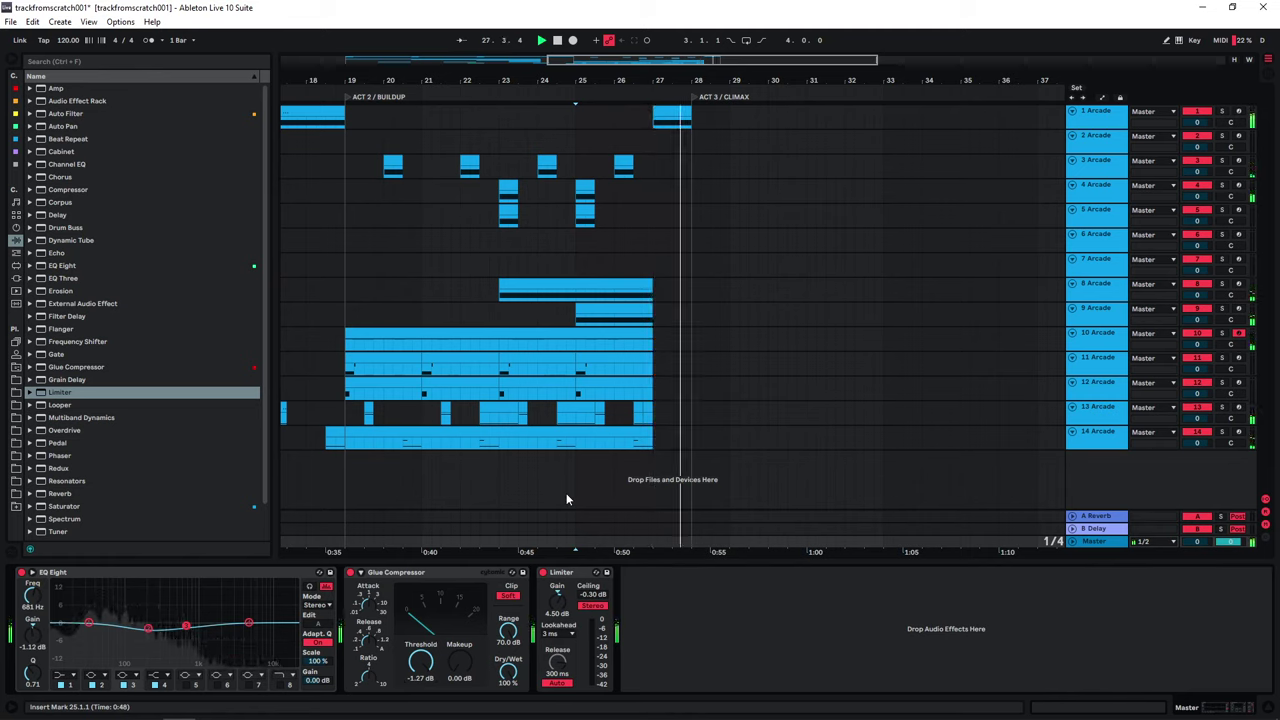
{"action": "key", "text": "space"}
Step: Duplicate the first Arcade track, keeping only its bar 27 clip, and search the copy's samplers for "drop"
{"action": "left_click", "coordinate": [684, 152]}
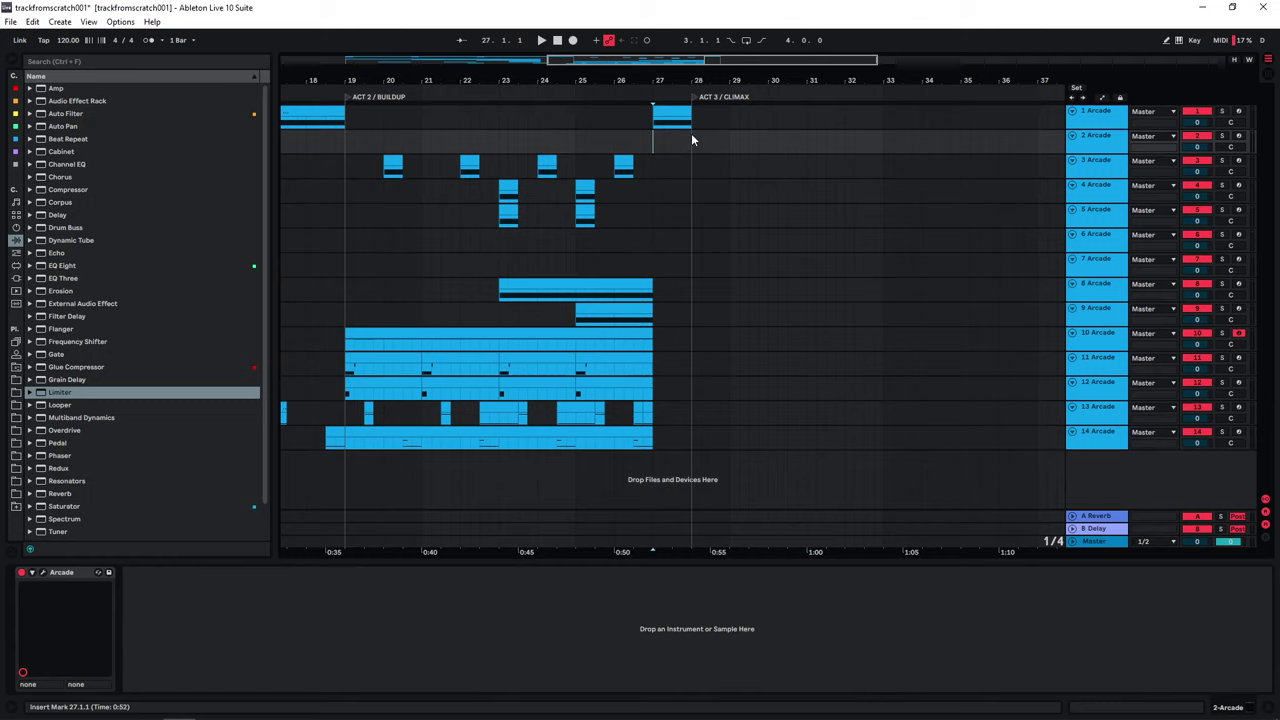
{"action": "left_click_drag", "start_coordinate": [750, 70], "coordinate": [732, 100]}
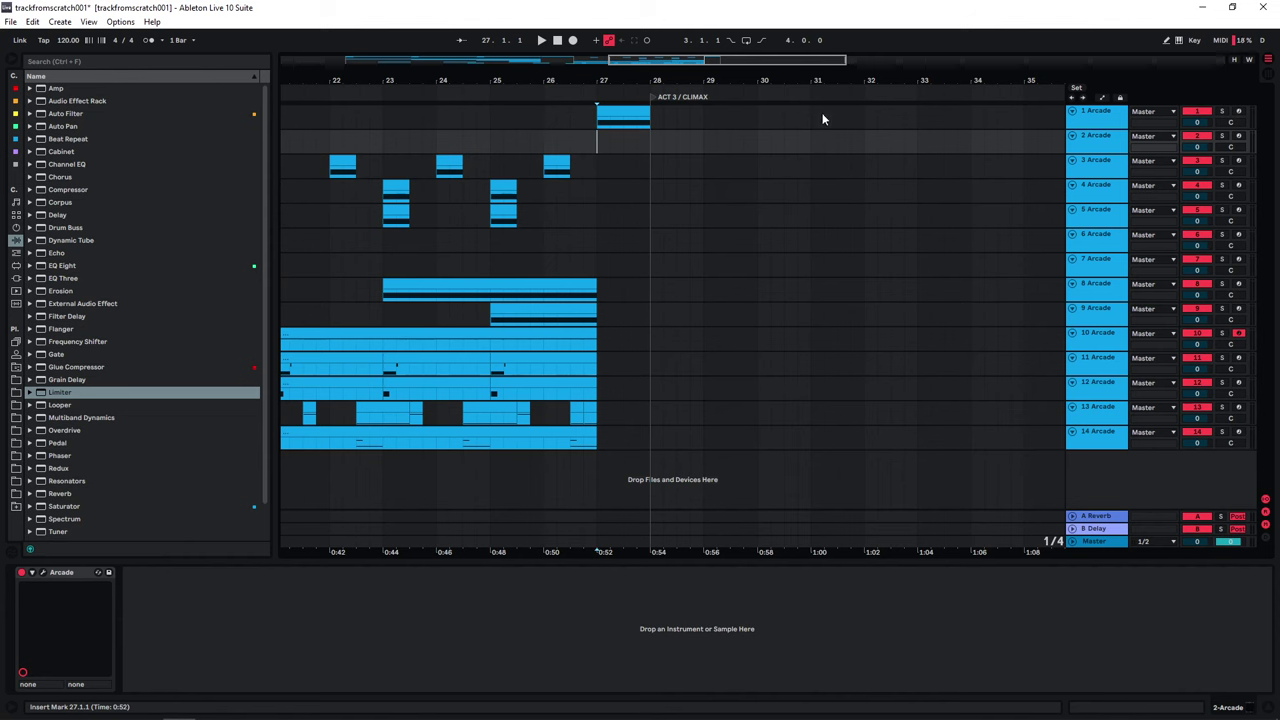
{"action": "left_click", "coordinate": [1107, 117]}
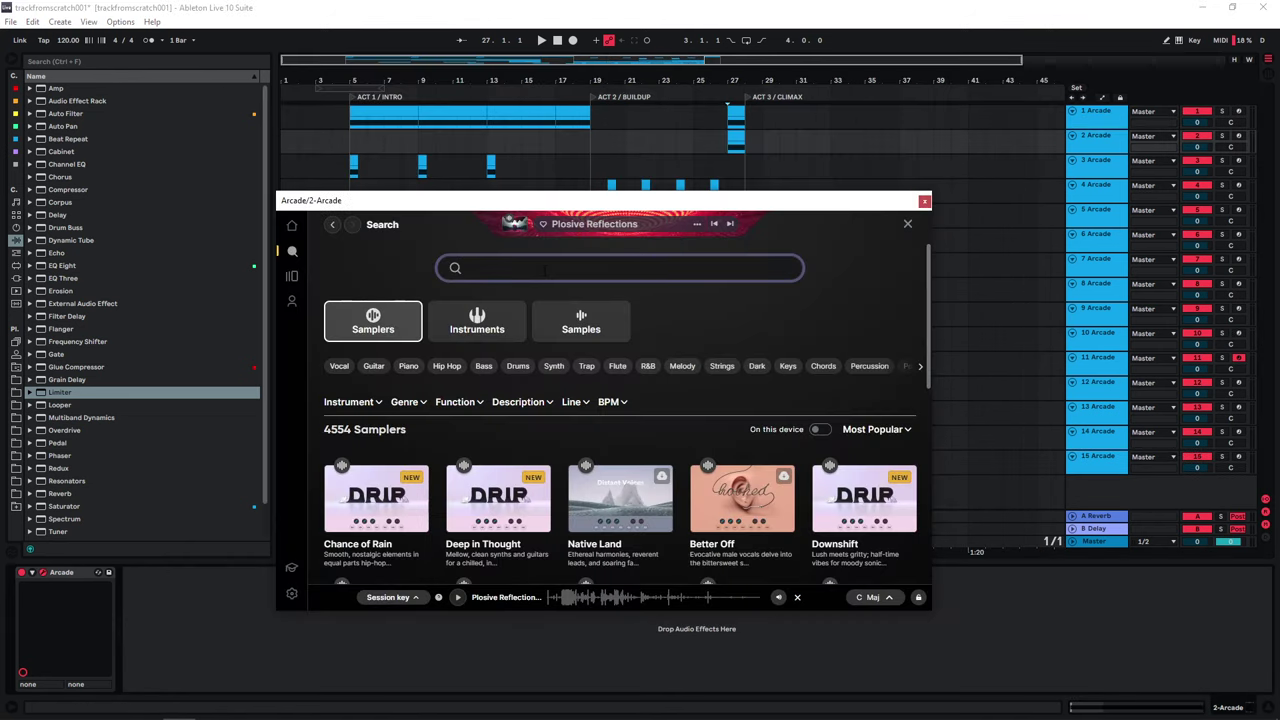
{"action": "type", "text": "drop"}
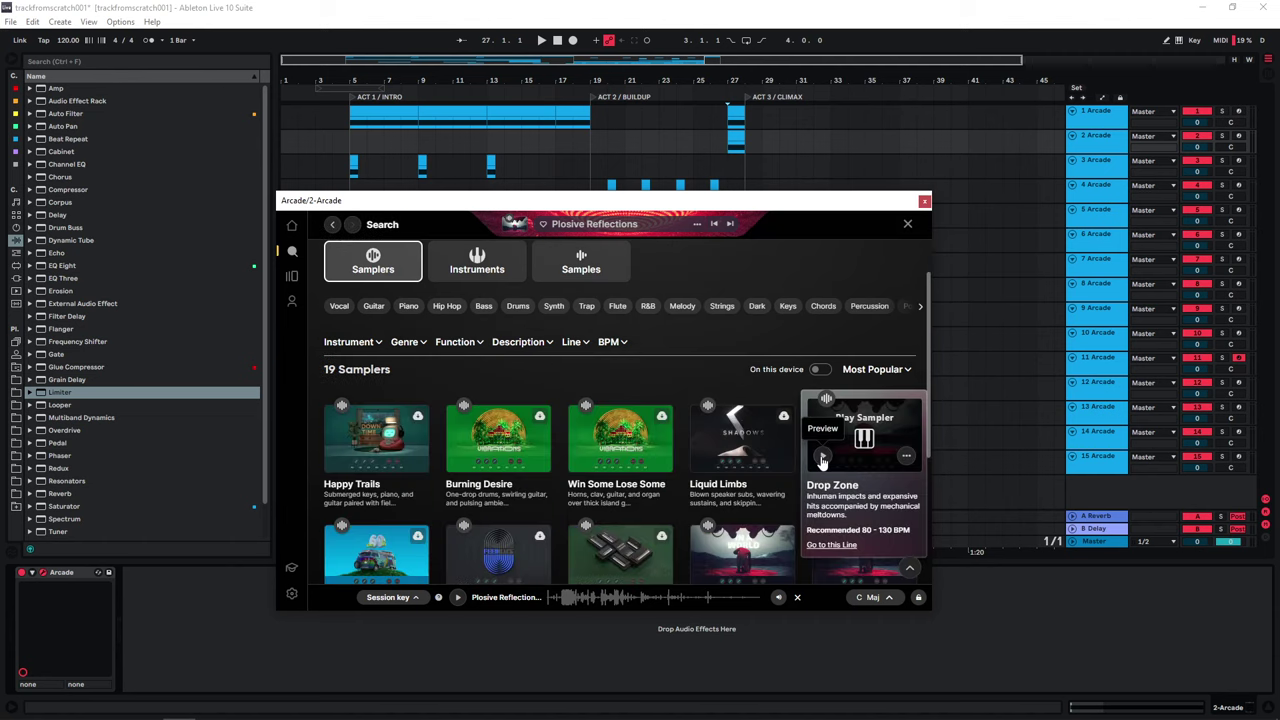
Step: Preview the Drop Zone sampler, load it on the second track and audition its samples
{"action": "left_click", "coordinate": [822, 458]}
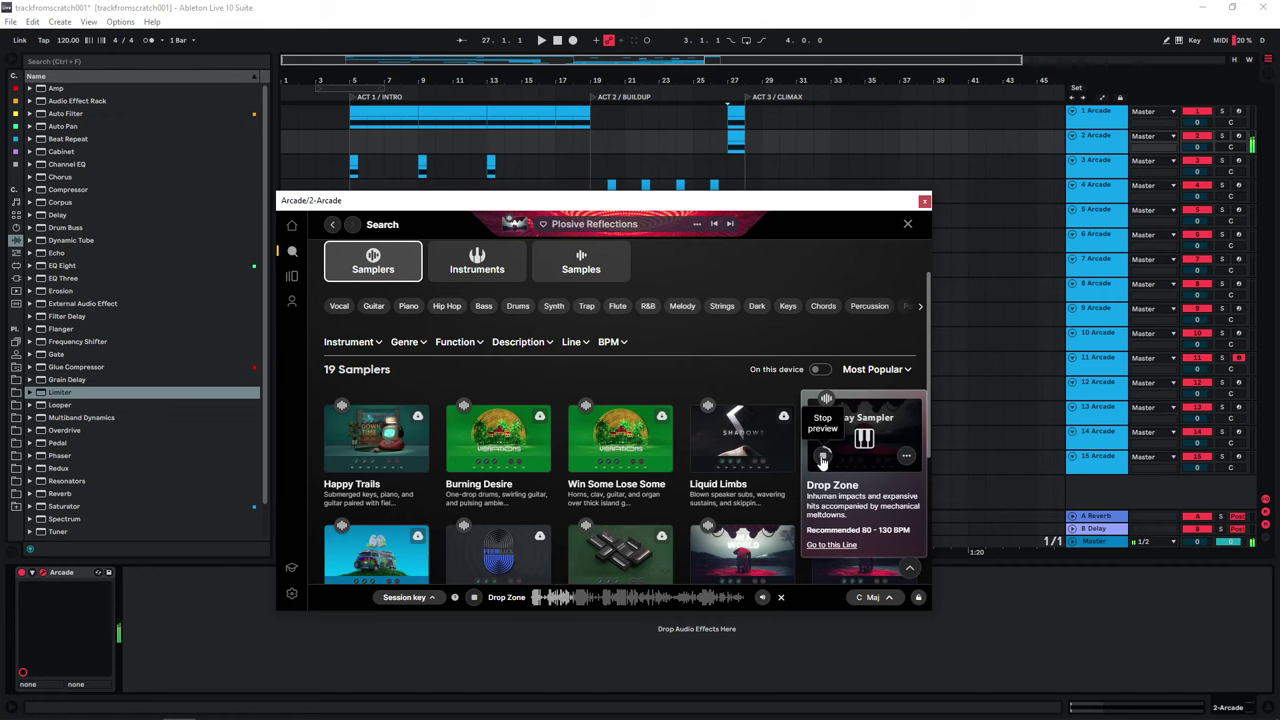
{"action": "left_click", "coordinate": [822, 458]}
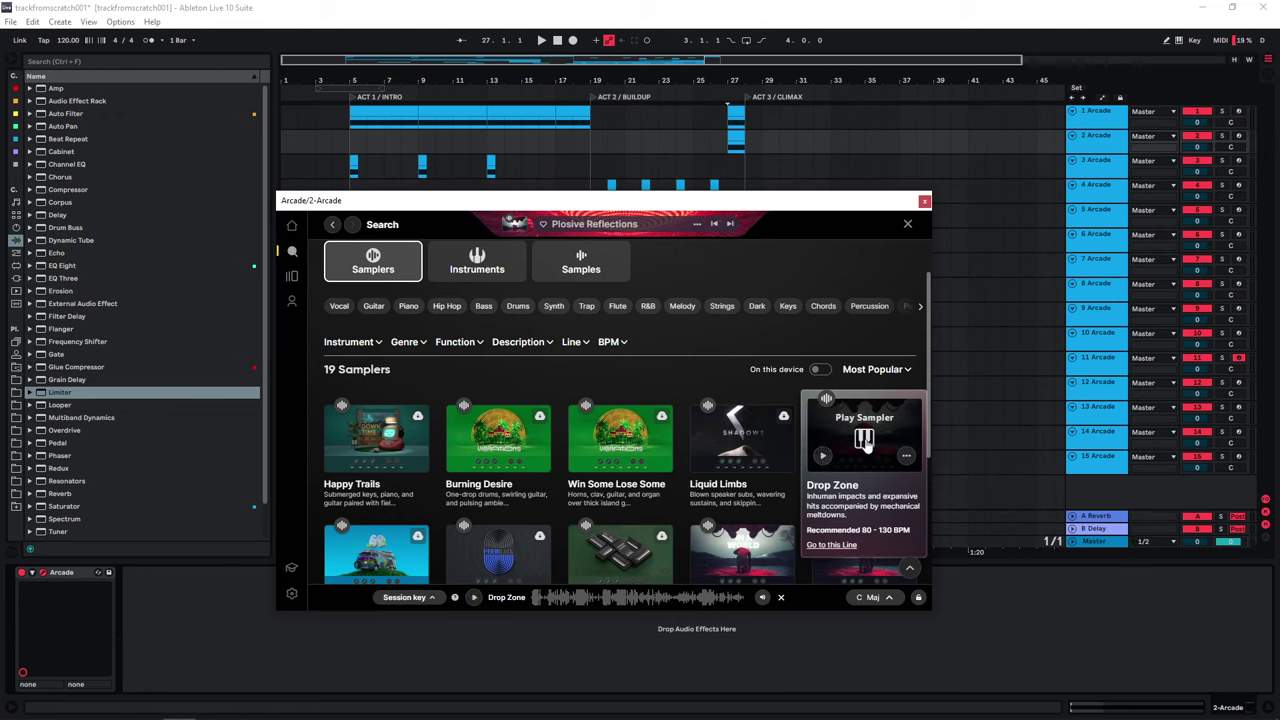
{"action": "left_click", "coordinate": [864, 437]}
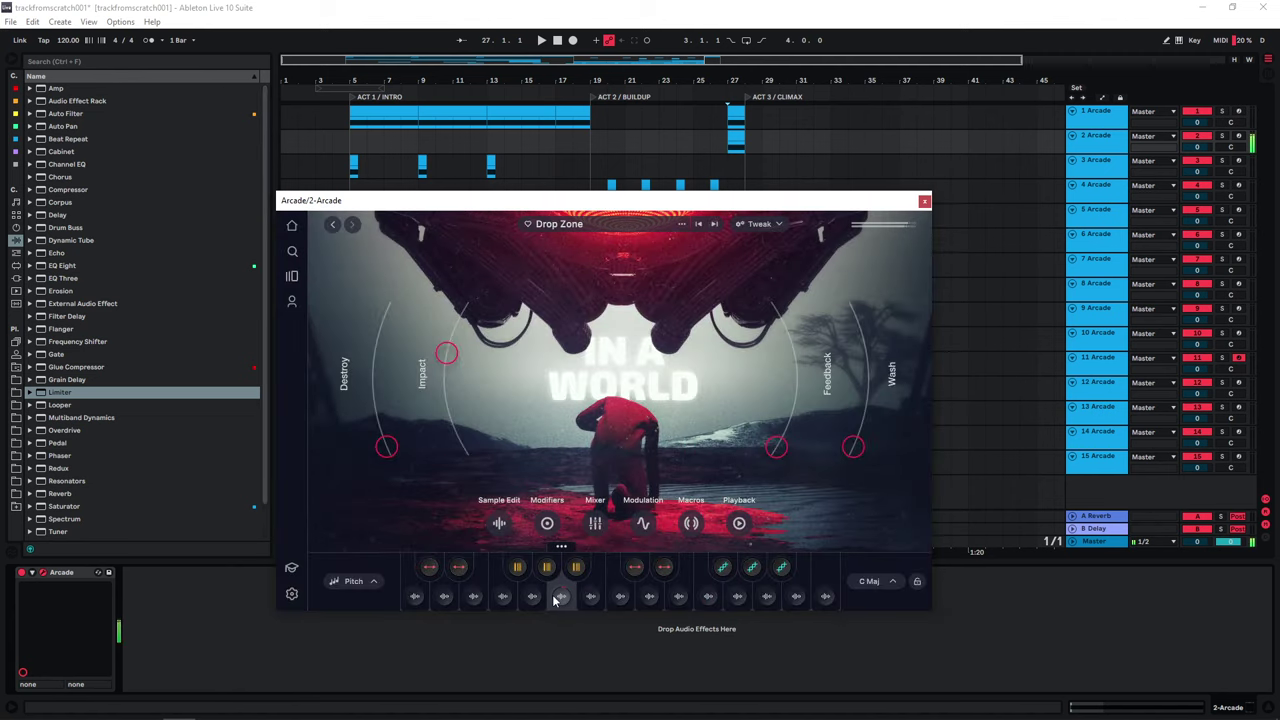
{"action": "left_click", "coordinate": [591, 597]}
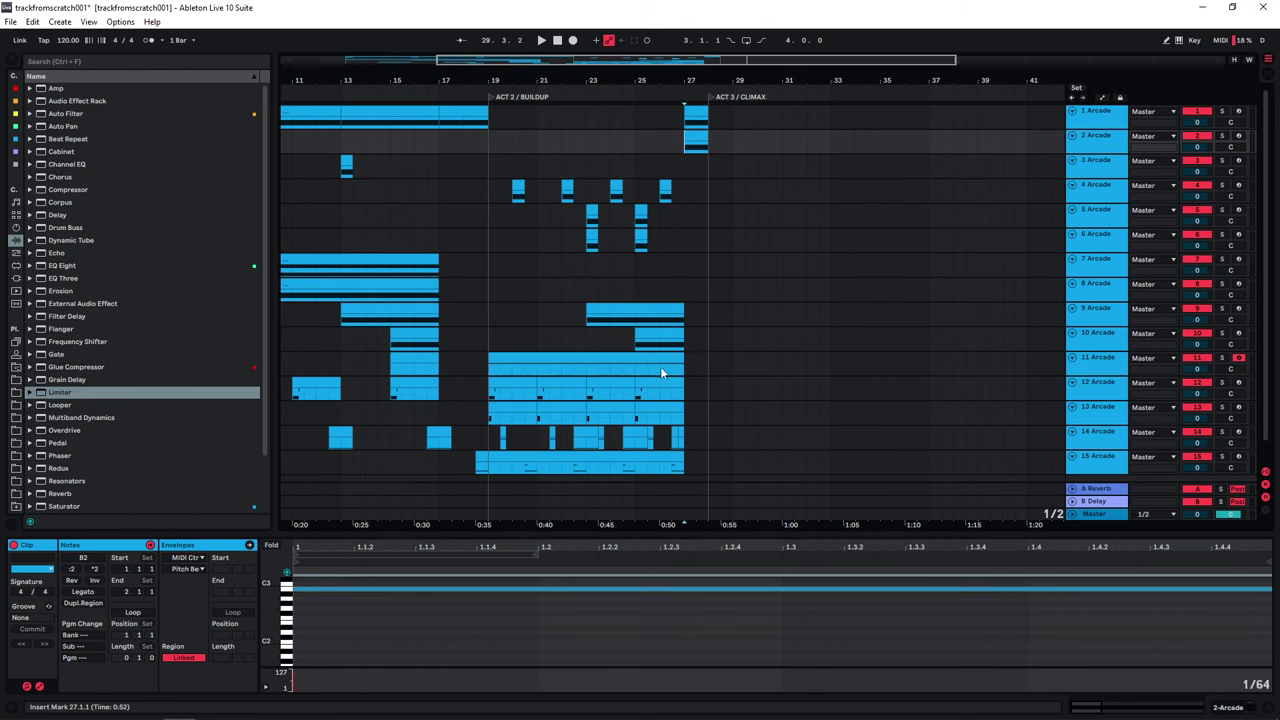
Step: Copy the buildup clips of tracks 9 to 11 to bar 28, and extend track 10's copied clip and its note back to bar 32
{"action": "left_click_drag", "start_coordinate": [682, 367], "coordinate": [677, 366]}
{"action": "left_click_drag", "start_coordinate": [677, 366], "coordinate": [522, 317]}
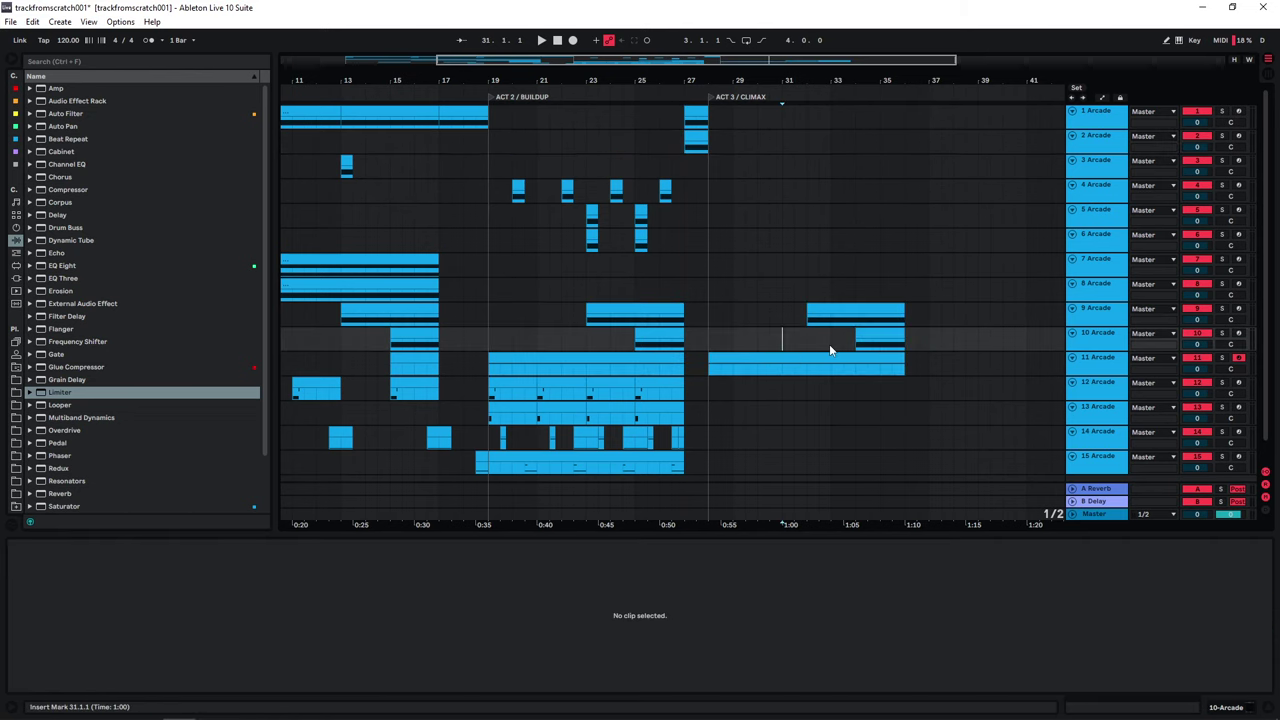
{"action": "left_click_drag", "start_coordinate": [857, 335], "coordinate": [808, 336]}
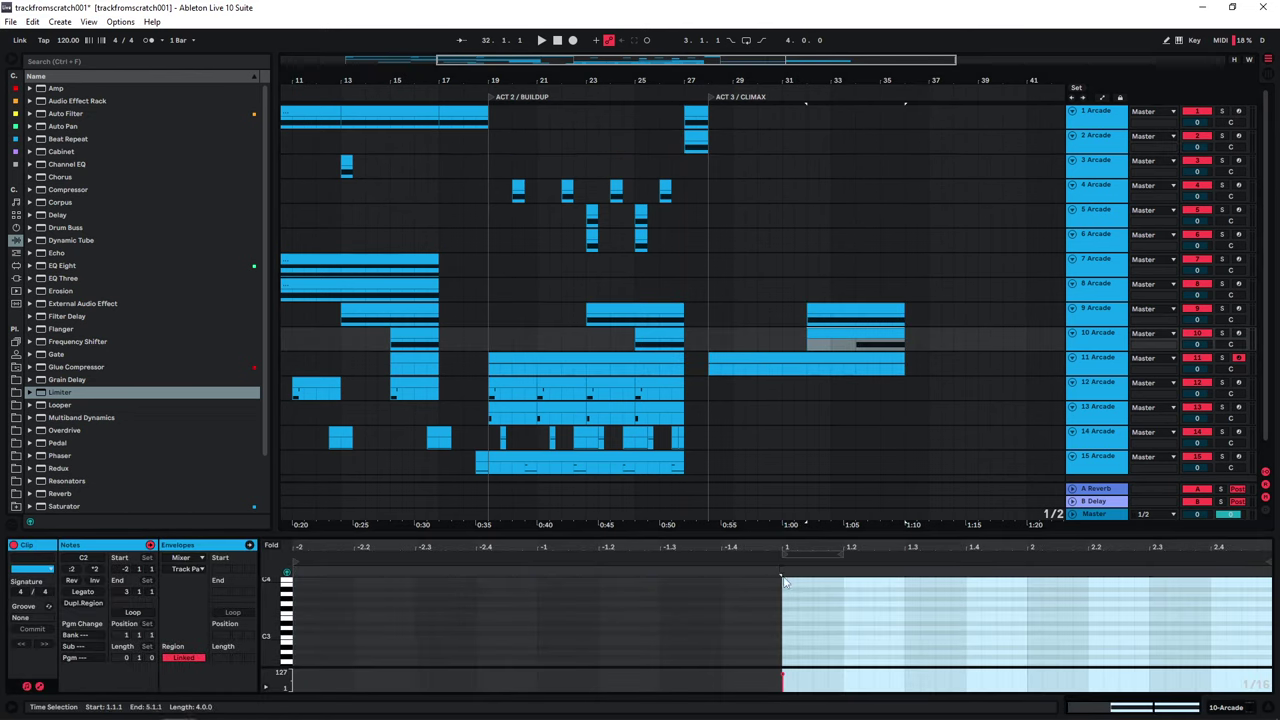
{"action": "left_click_drag", "start_coordinate": [791, 536], "coordinate": [788, 361]}
{"action": "left_click_drag", "start_coordinate": [784, 514], "coordinate": [294, 514]}
{"action": "left_click_drag", "start_coordinate": [774, 357], "coordinate": [772, 539]}
{"action": "scroll", "coordinate": [672, 233], "scroll_direction": "down", "scroll_amount": 2}
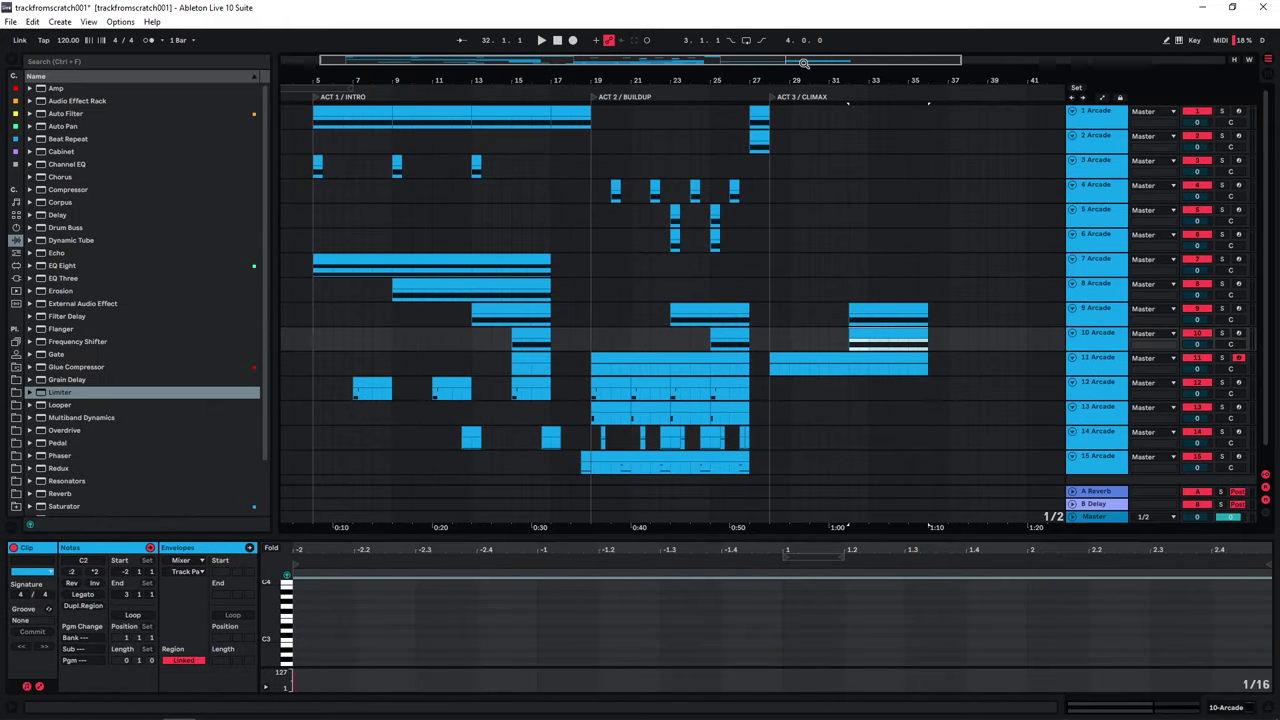
Step: Repeat alternating hits on tracks 5 and 4 every two bars from bars 28 and 29, with track 4's EQ Eight high cut at 14.2 kHz
{"action": "left_click_drag", "start_coordinate": [803, 63], "coordinate": [891, 134]}
{"action": "left_click", "coordinate": [617, 190]}
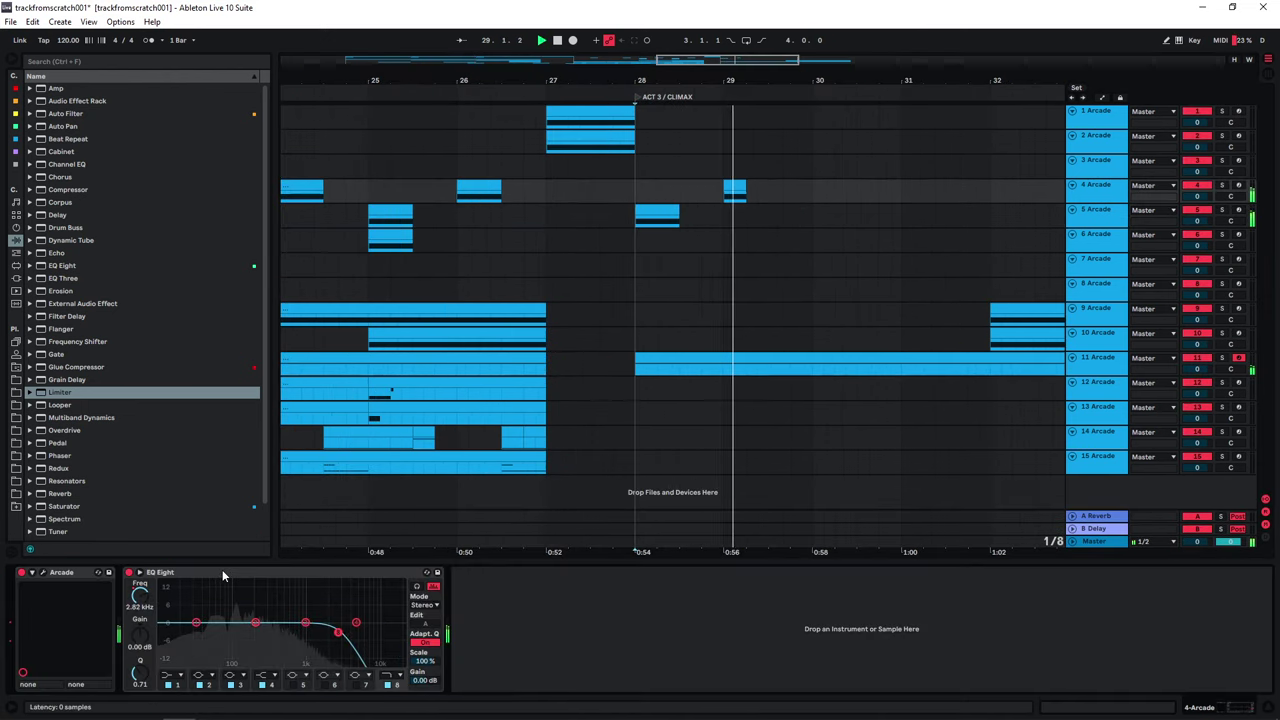
{"action": "key", "text": "space"}
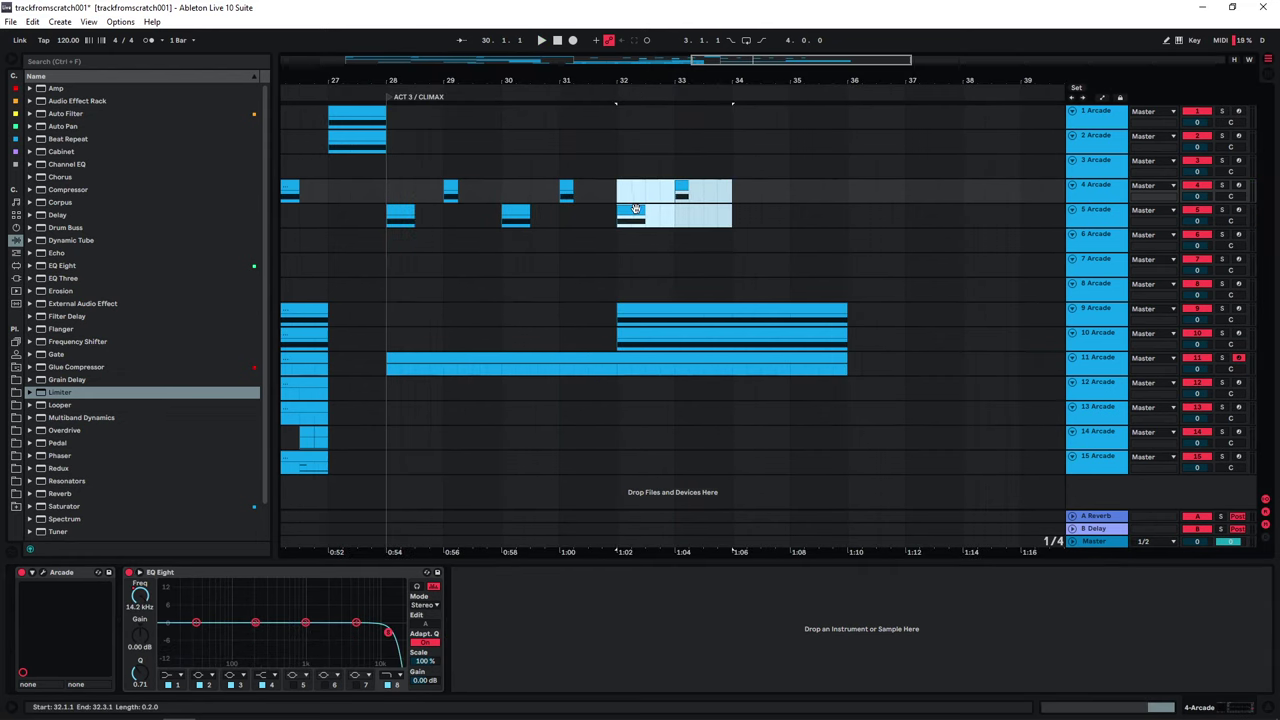
{"action": "key", "text": "ctrl+d"}
{"action": "key", "text": "minus"}
Step: Duplicate the thirteenth track, empty and solo the copy, and generate an Arrow Kick Low kit in its Arcade
{"action": "left_click", "coordinate": [522, 245]}
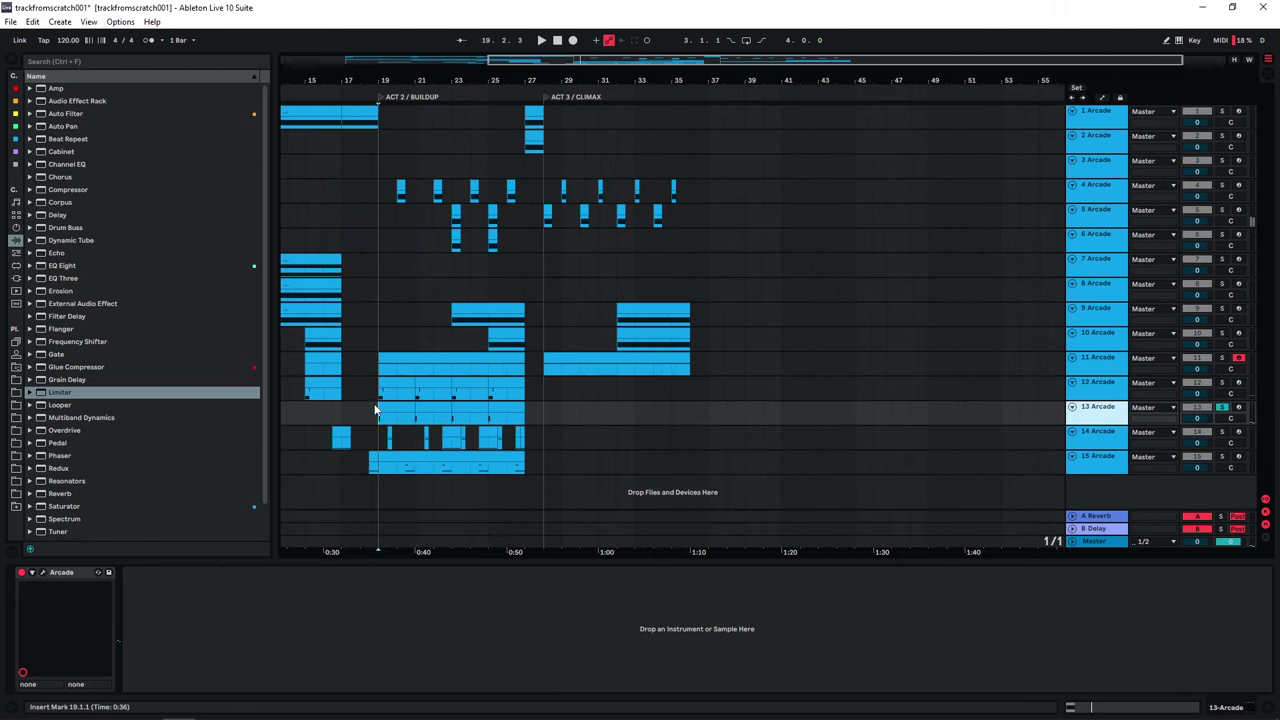
{"action": "key", "text": "ctrl+d"}
{"action": "left_click", "coordinate": [605, 243]}
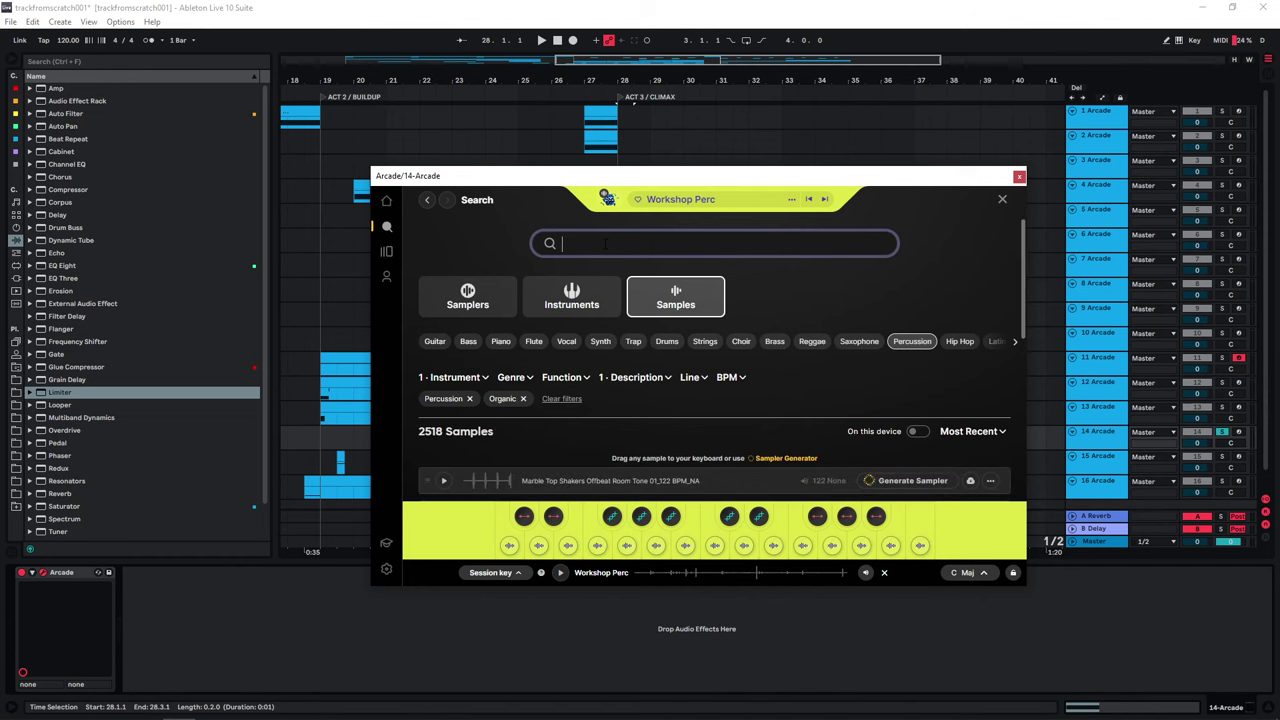
{"action": "scroll", "coordinate": [708, 374], "scroll_direction": "down", "scroll_amount": 15}
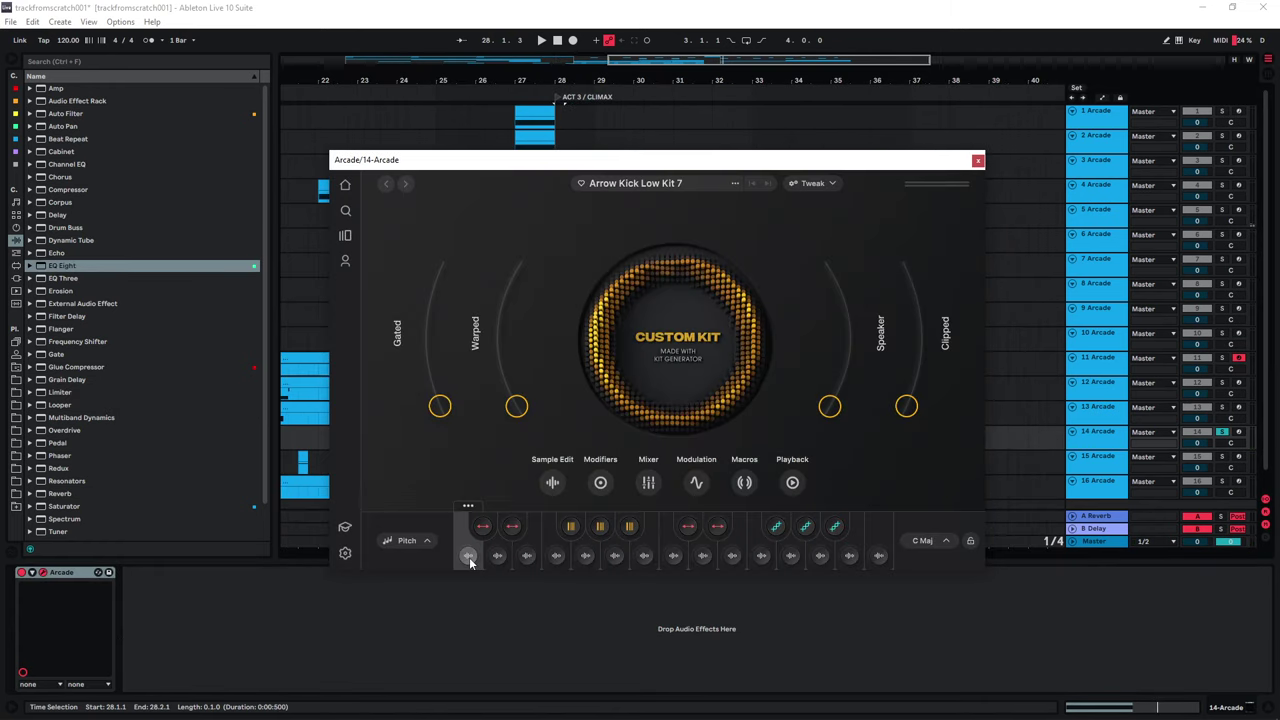
Step: Audition the Arrow Kick Low kit, tune the Arrow Kick Low 04 sample to -5.00 and close Arcade
{"action": "left_click", "coordinate": [468, 562]}
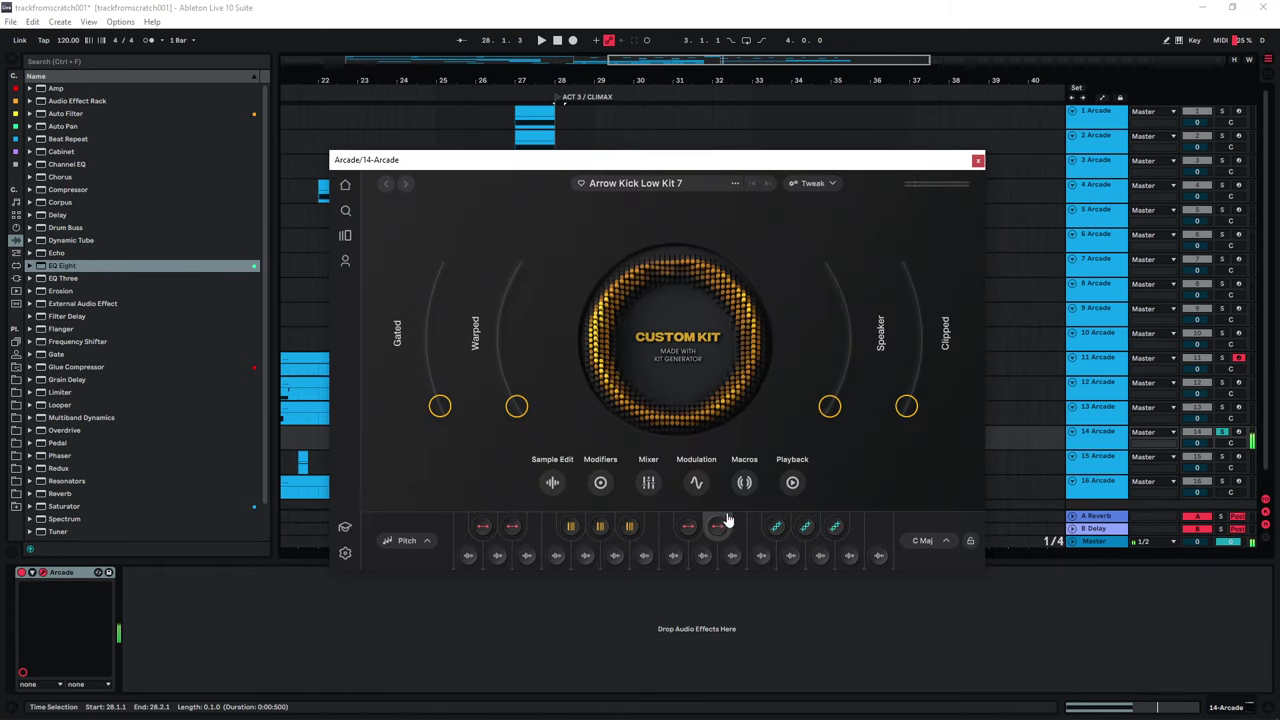
{"action": "left_click", "coordinate": [804, 184]}
{"action": "left_click", "coordinate": [900, 272]}
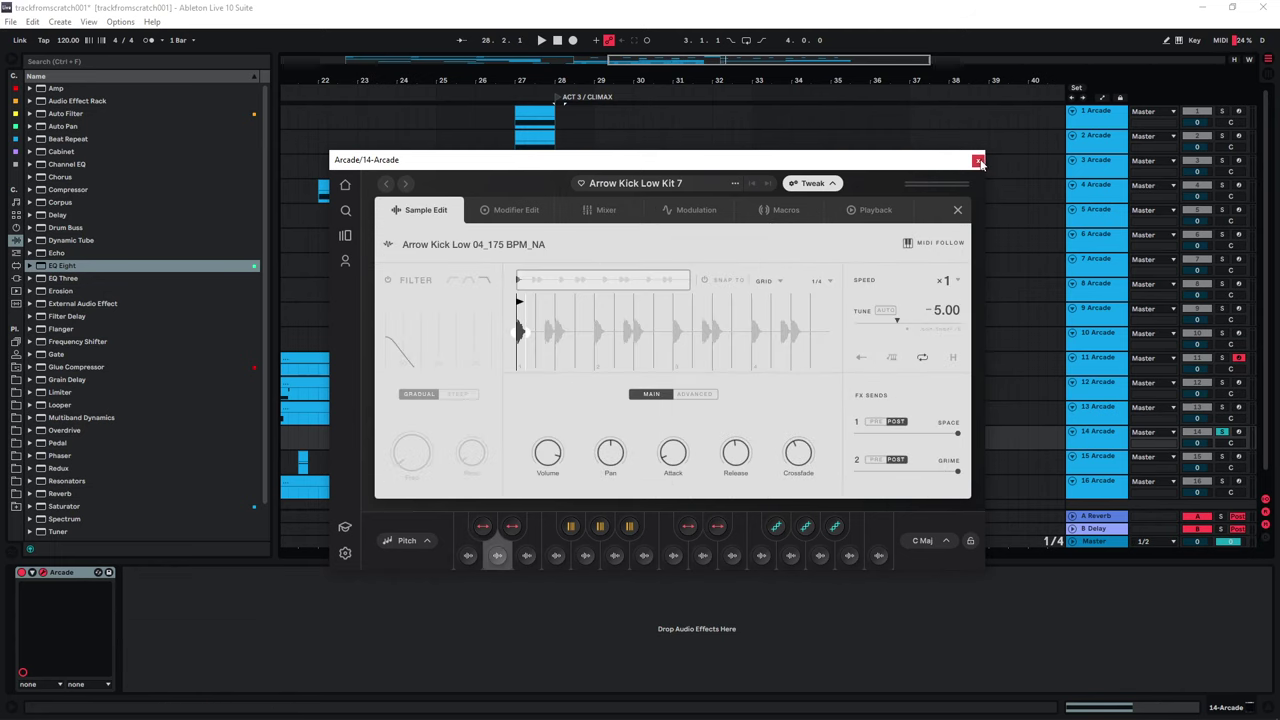
{"action": "left_click", "coordinate": [979, 161]}
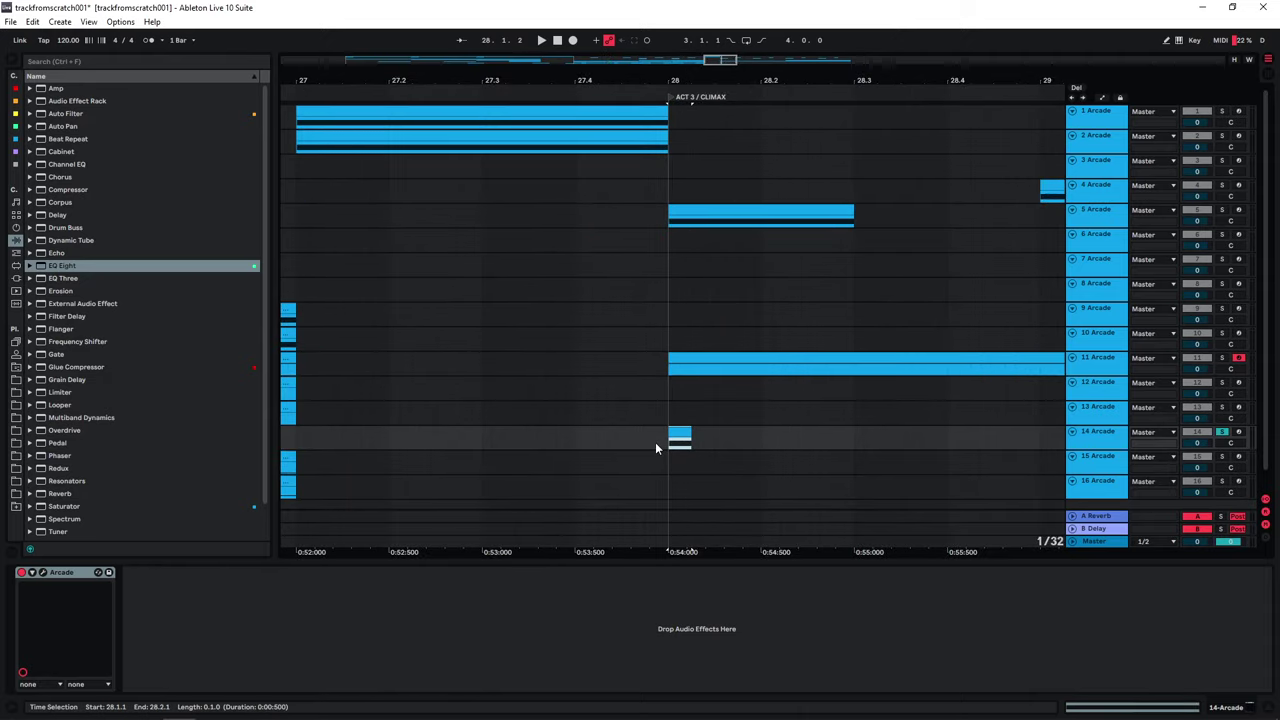
Step: Arrange kick clips on the fourteenth track from bar 28, every half bar until bar 32 and every beat until bar 36
{"action": "key", "text": "space"}
{"action": "key", "text": "space"}
{"action": "key", "text": "space"}
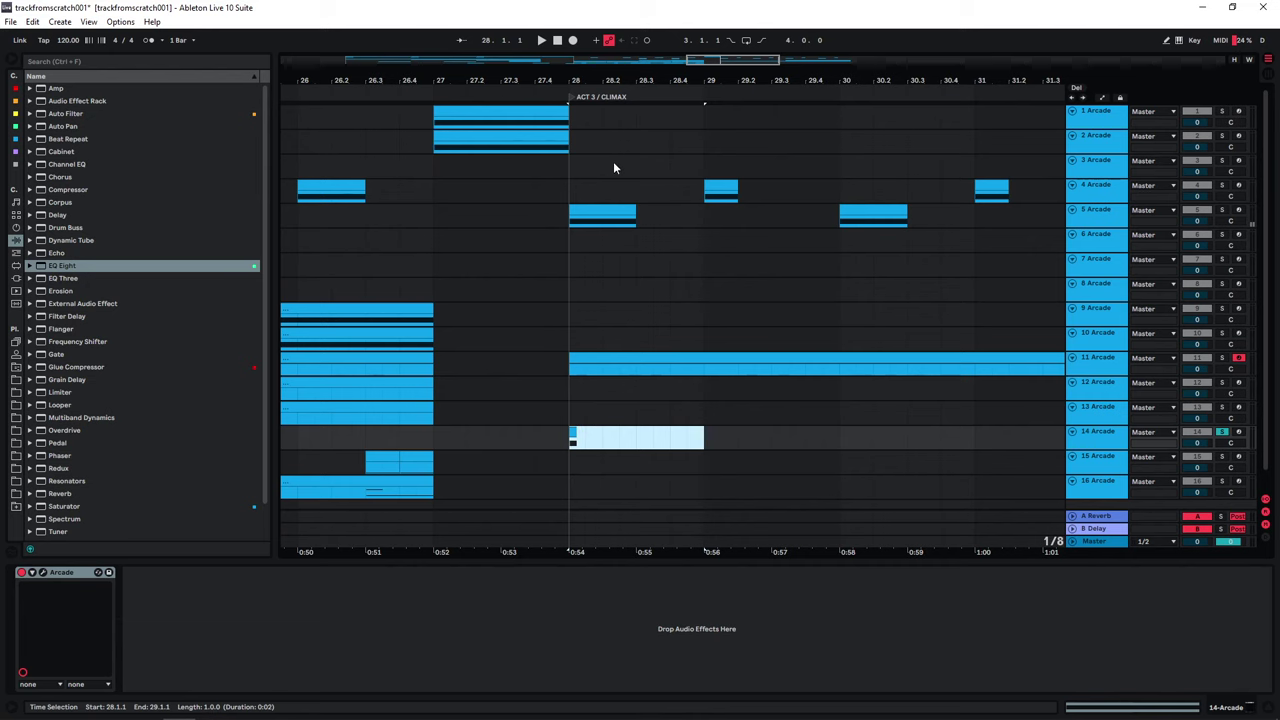
{"action": "left_click_drag", "start_coordinate": [722, 60], "coordinate": [763, 78]}
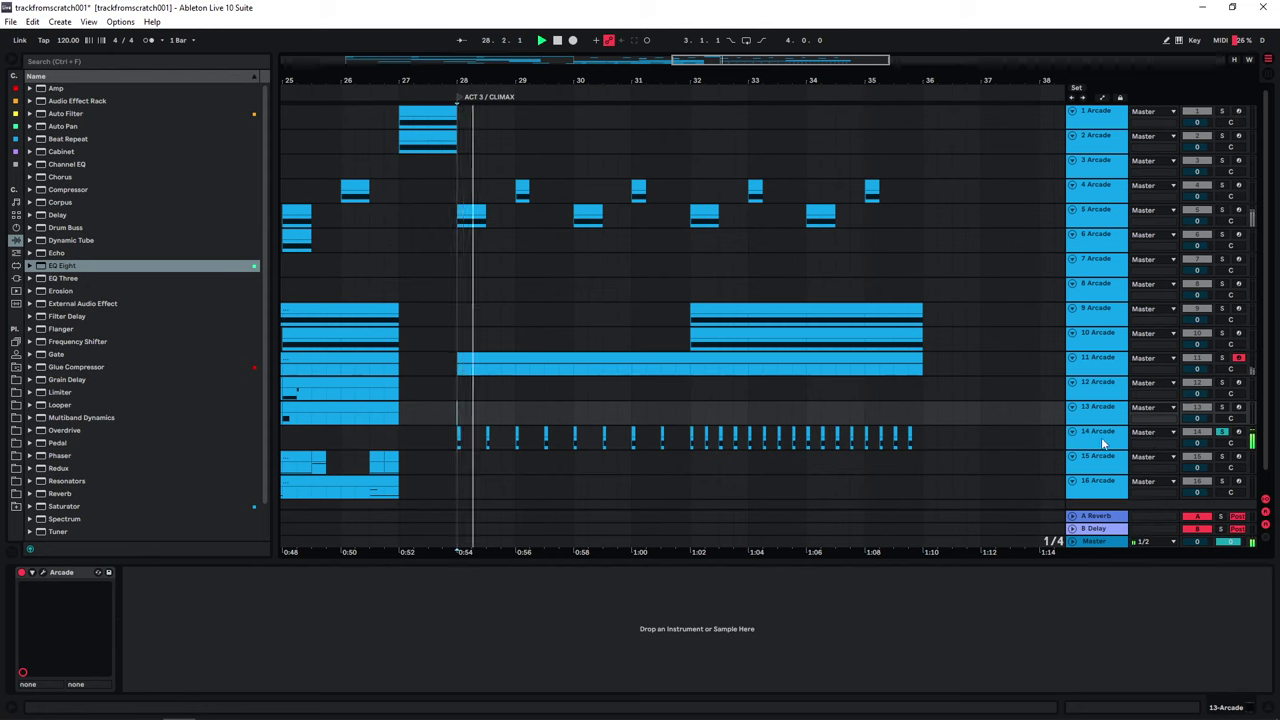
Step: Add an EQ Eight to the fourteenth track with a 1.35 kHz high cut and a low-mid dip, checking it during playback
{"action": "key", "text": "space"}
{"action": "left_click_drag", "start_coordinate": [62, 266], "coordinate": [440, 435]}
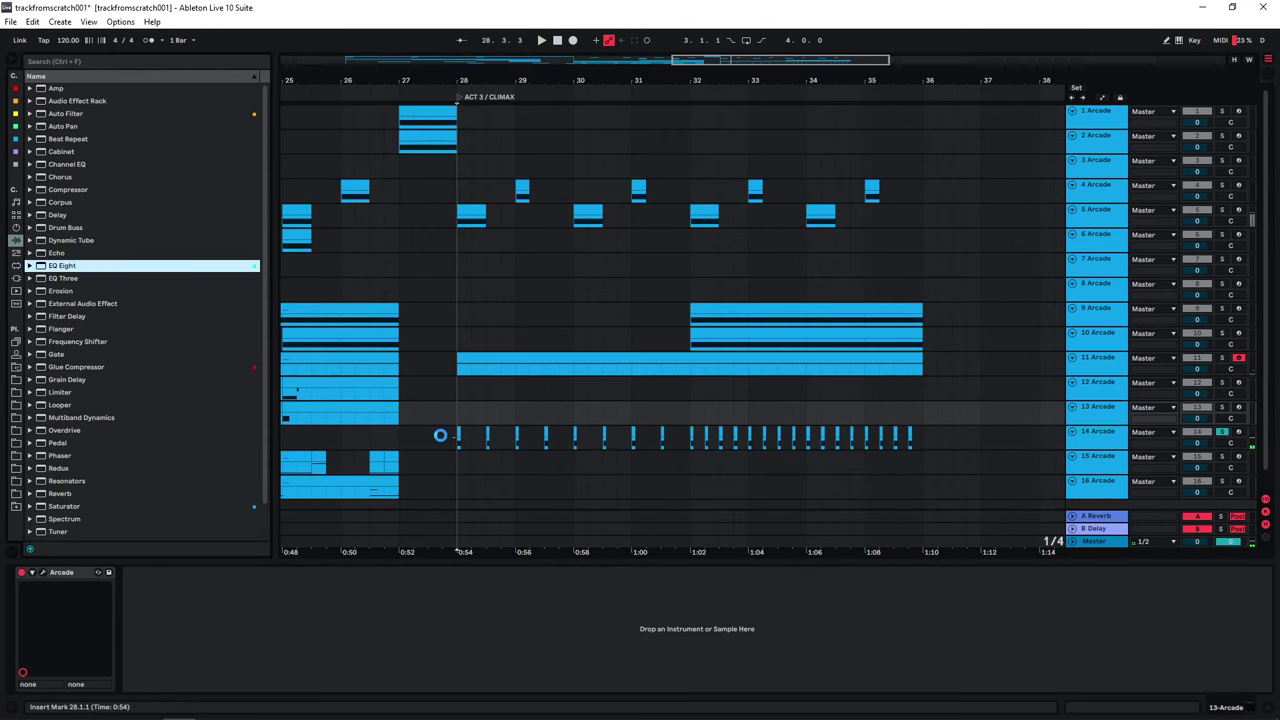
{"action": "left_click", "coordinate": [393, 686]}
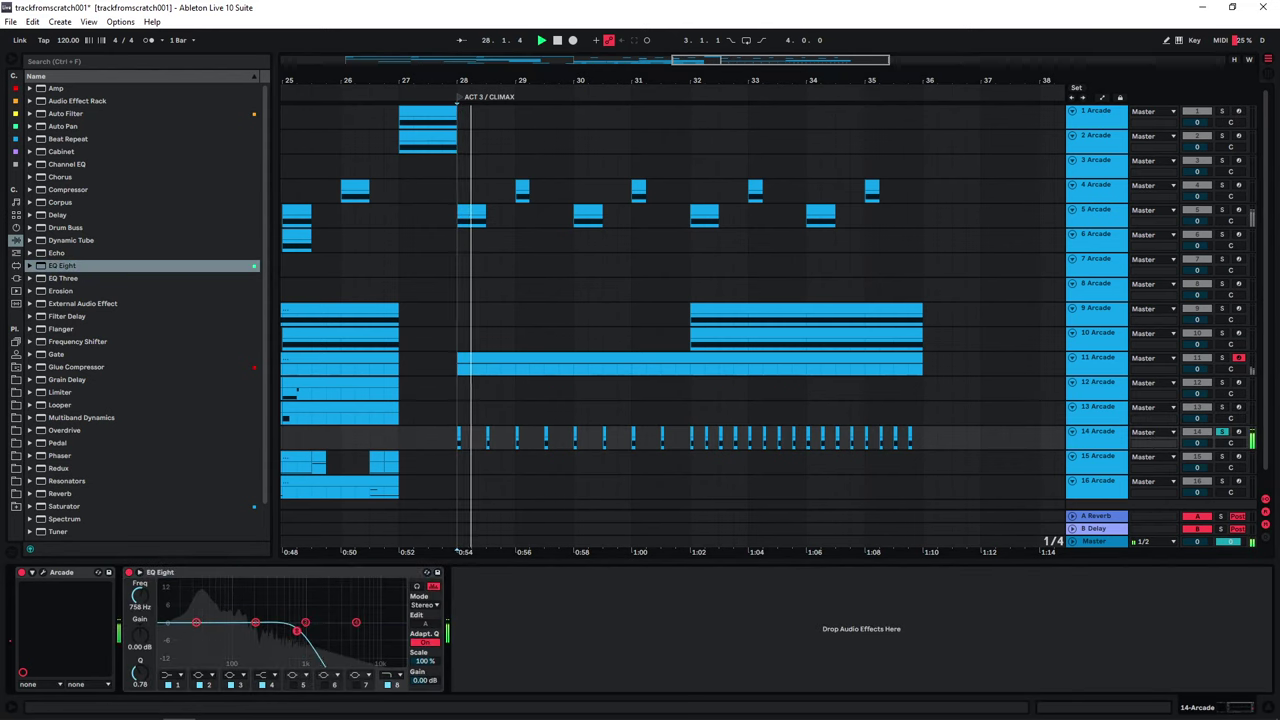
{"action": "key", "text": "space"}
{"action": "left_click_drag", "start_coordinate": [304, 633], "coordinate": [315, 630]}
{"action": "key", "text": "space"}
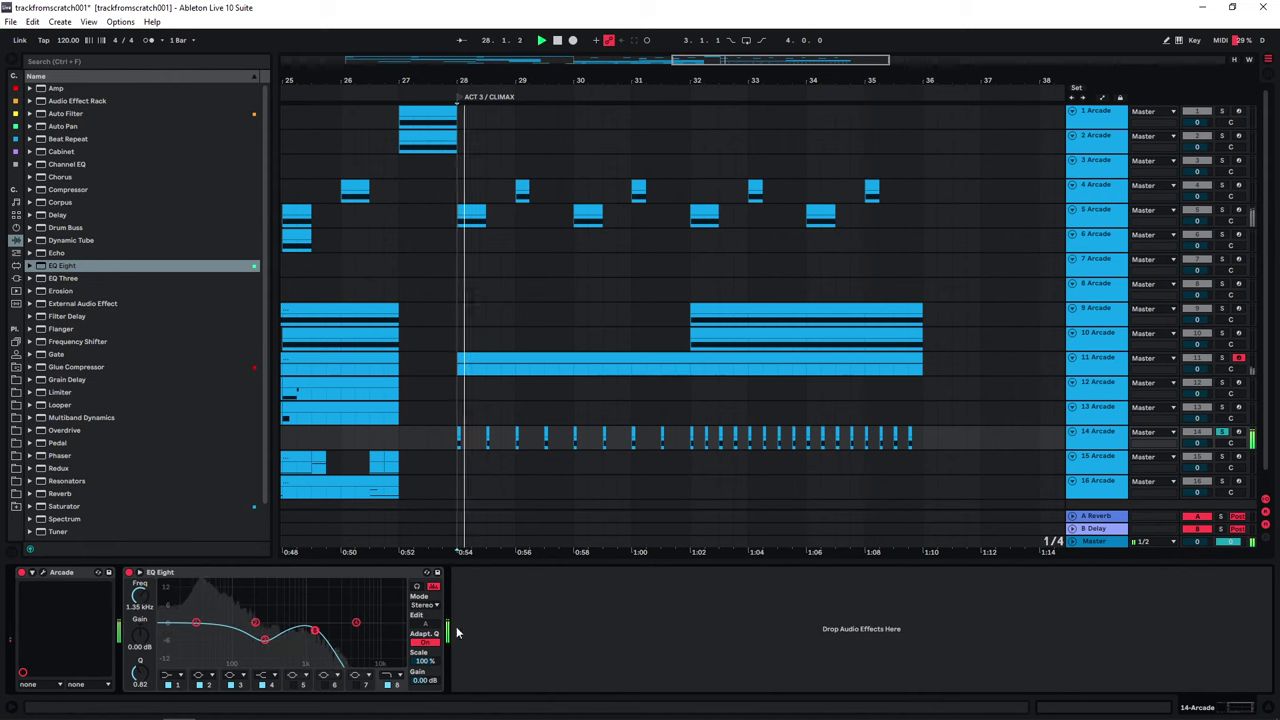
{"action": "key", "text": "space"}
Step: Unsolo the fourteenth track and play Act 3 from bar 28 with all tracks
{"action": "left_click", "coordinate": [1222, 432]}
{"action": "left_click", "coordinate": [460, 412]}
{"action": "key", "text": "space"}
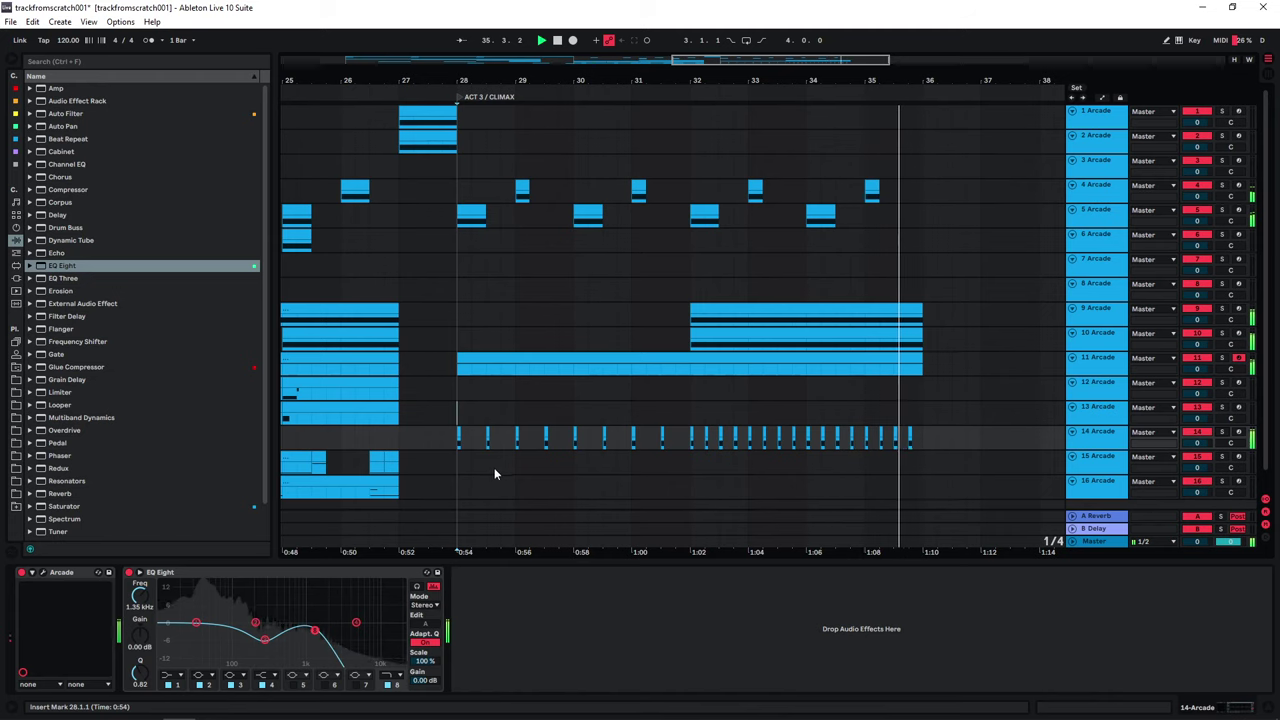
{"action": "key", "text": "space"}
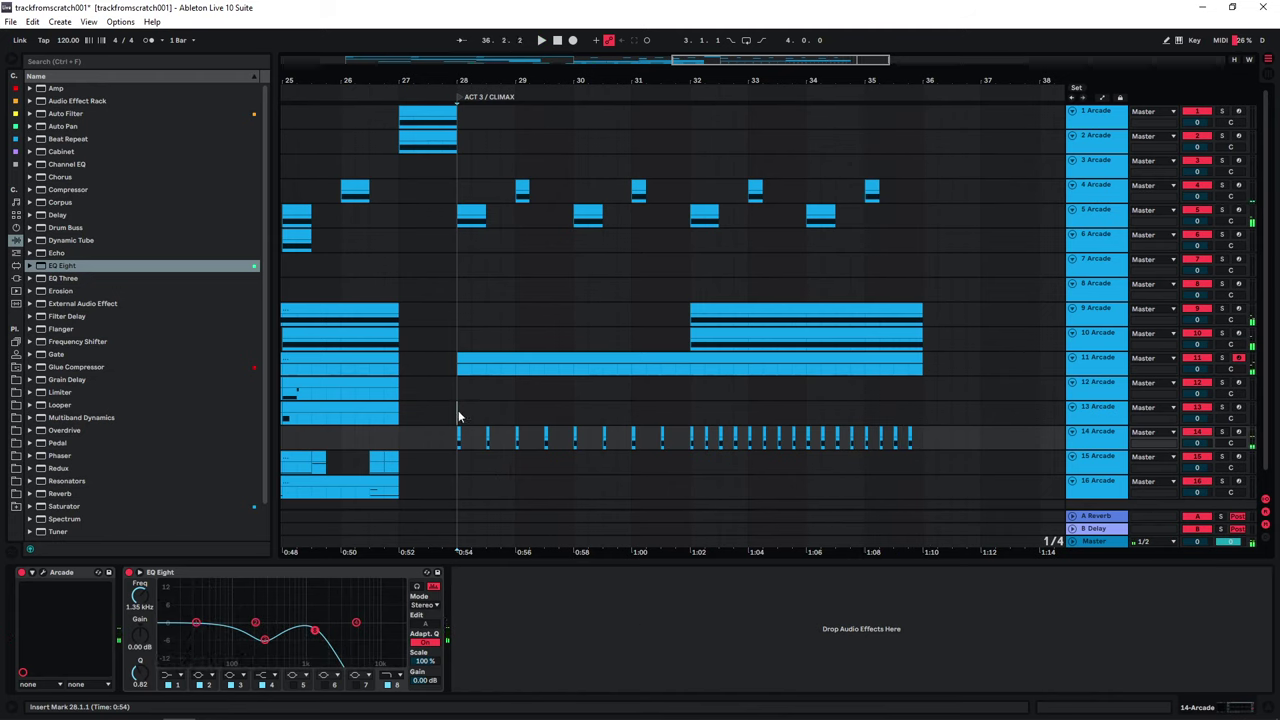
Step: Insert three audio tracks below the sixteenth track
{"action": "left_click", "coordinate": [458, 414]}
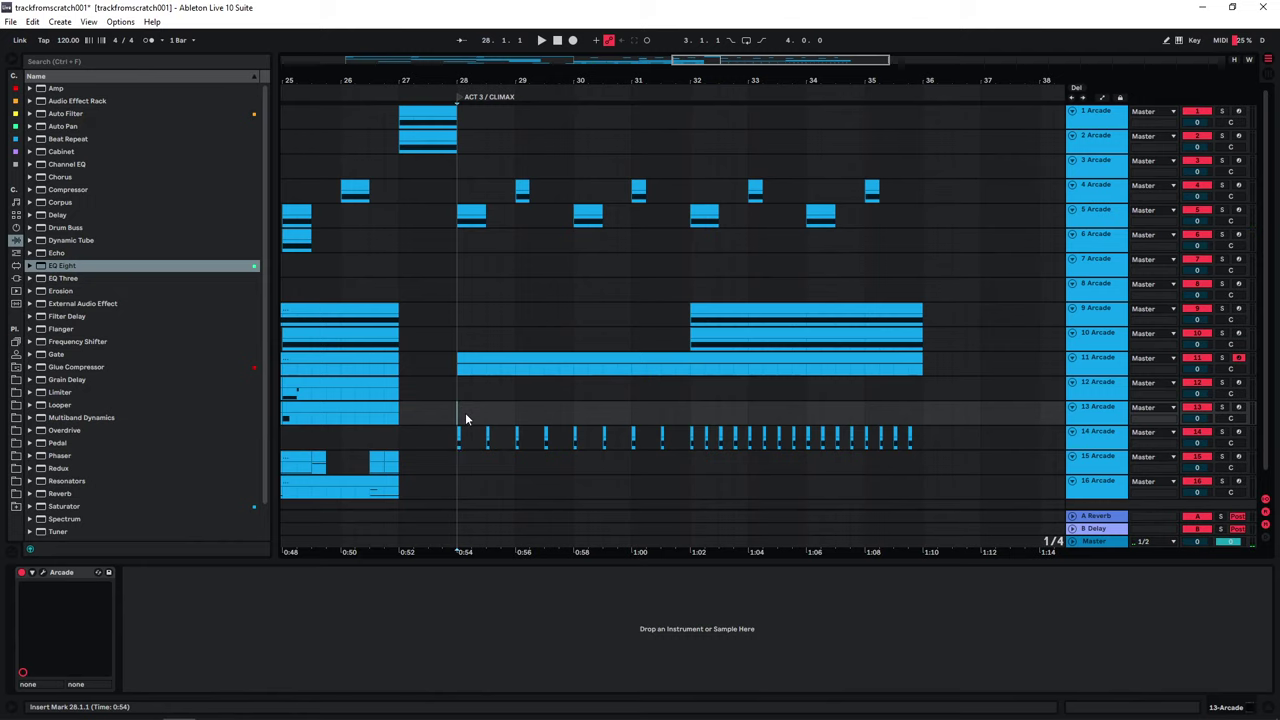
{"action": "scroll", "coordinate": [460, 431], "scroll_direction": "down", "scroll_amount": 1}
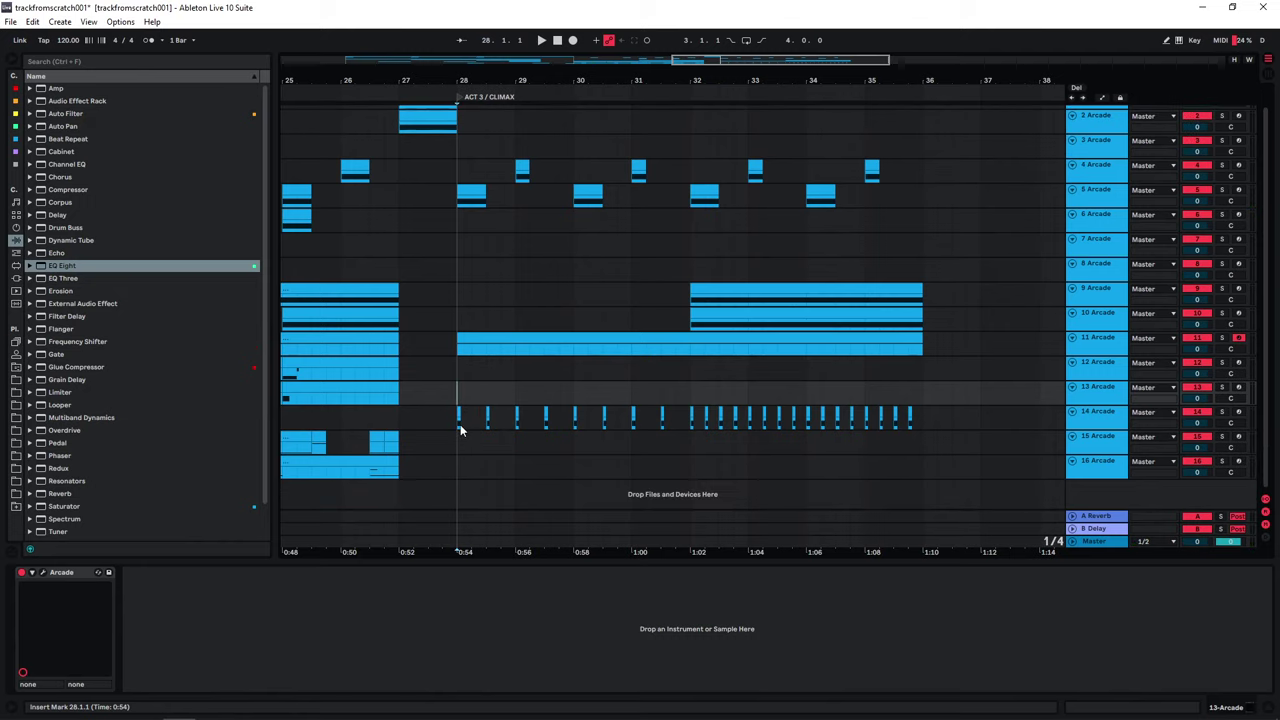
{"action": "left_click", "coordinate": [1110, 467]}
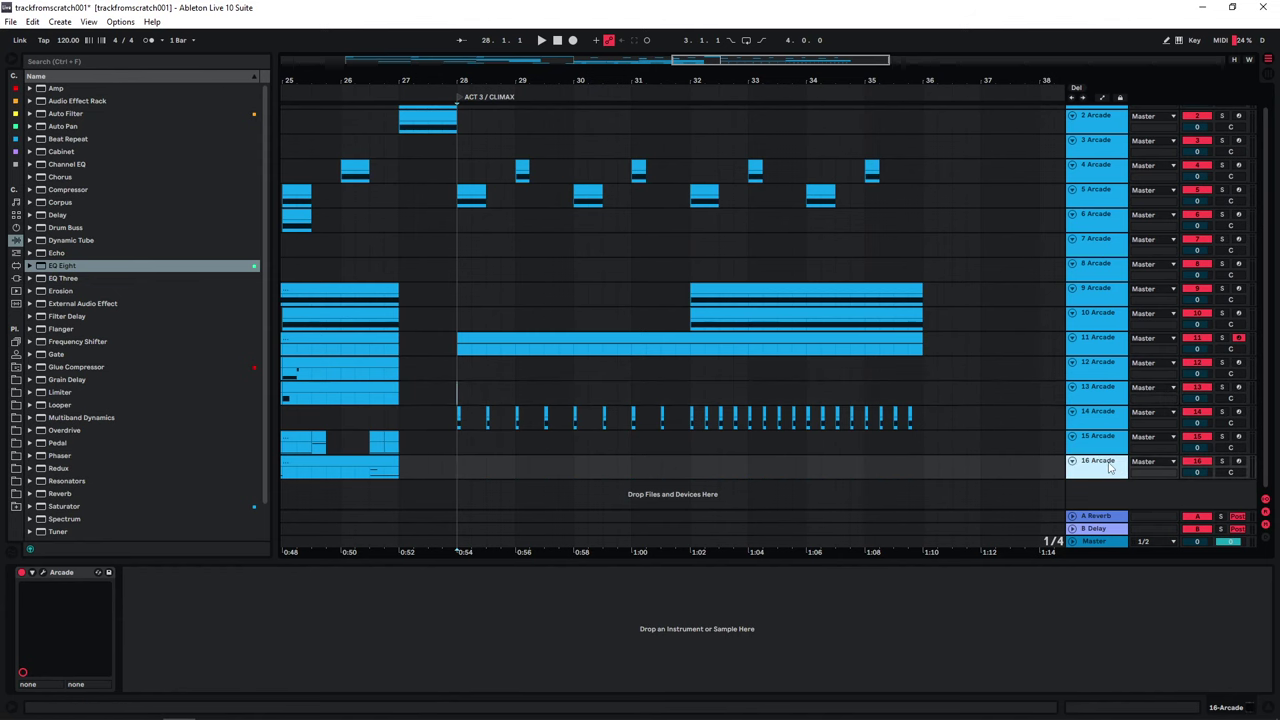
{"action": "key", "text": "ctrl+t"}
{"action": "key", "text": "ctrl+t"}
{"action": "key", "text": "ctrl+t"}
Step: Place the layered trailer hits 184640-1, 184206 and 184208 on audio tracks 17, 18 and 19 in Act 3
{"action": "left_click", "coordinate": [182, 413]}
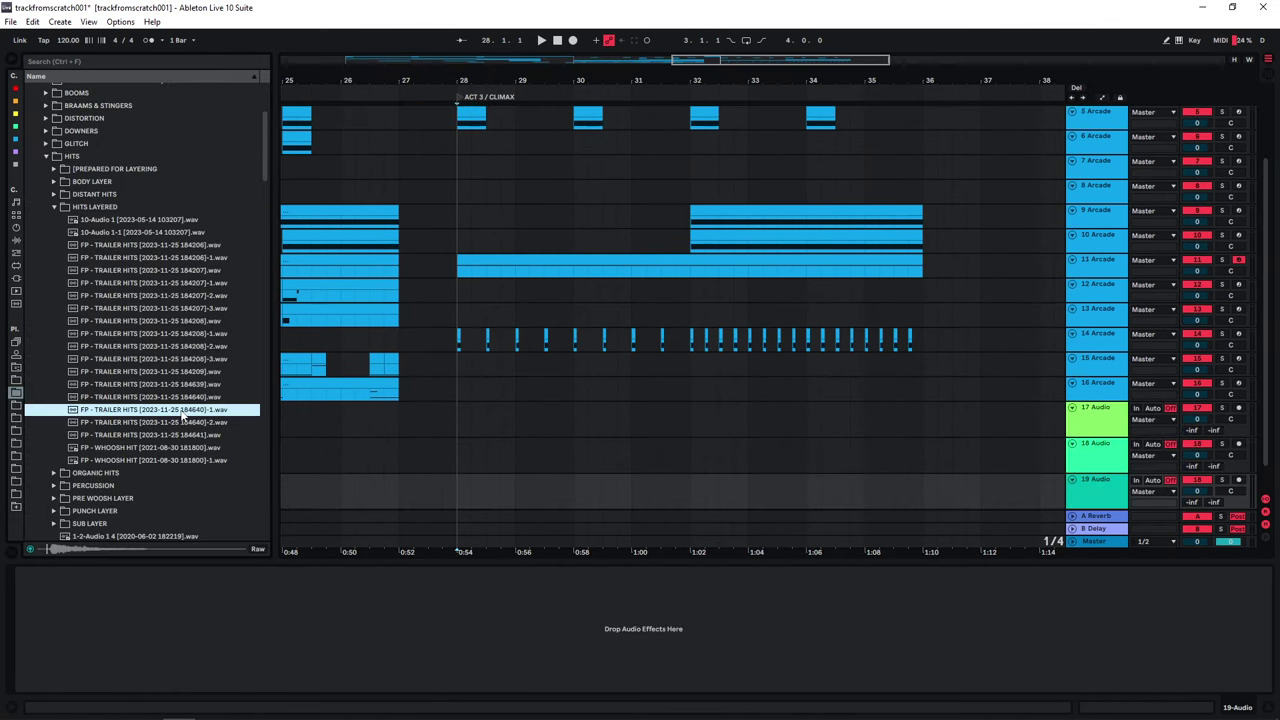
{"action": "left_click_drag", "start_coordinate": [160, 416], "coordinate": [443, 437]}
{"action": "left_click", "coordinate": [204, 246]}
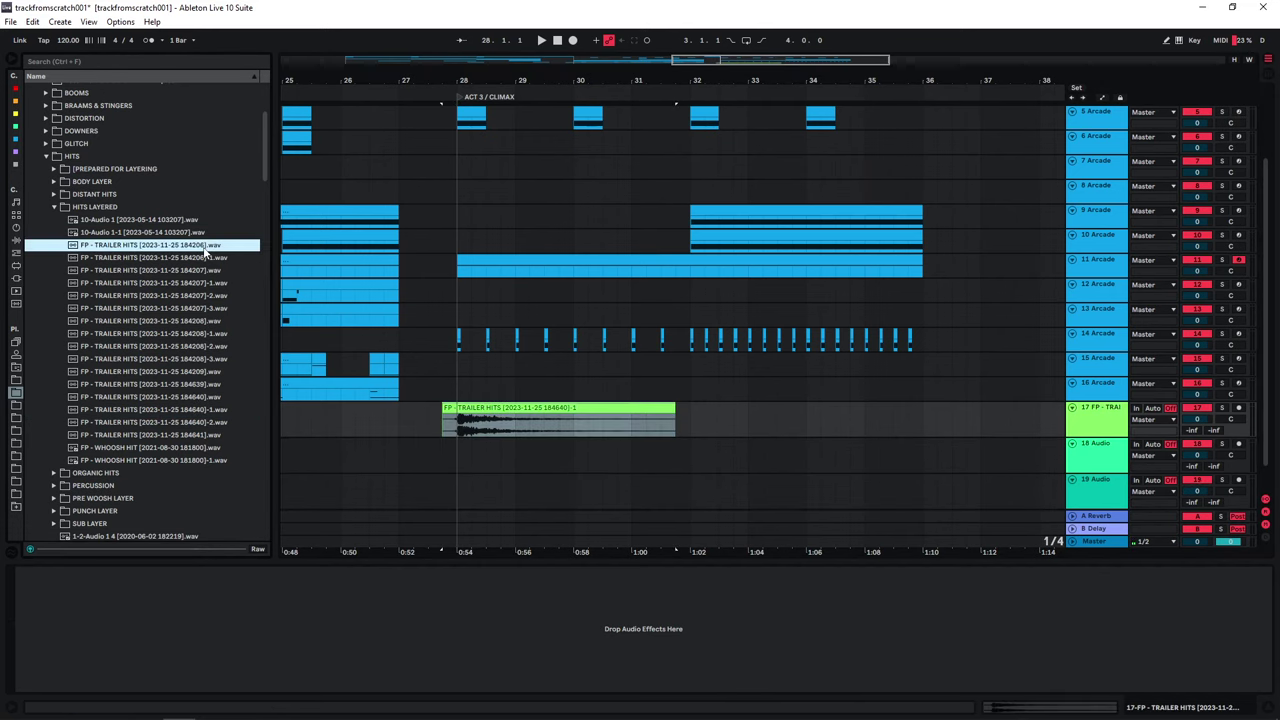
{"action": "left_click", "coordinate": [182, 321]}
{"action": "left_click_drag", "start_coordinate": [182, 323], "coordinate": [476, 452]}
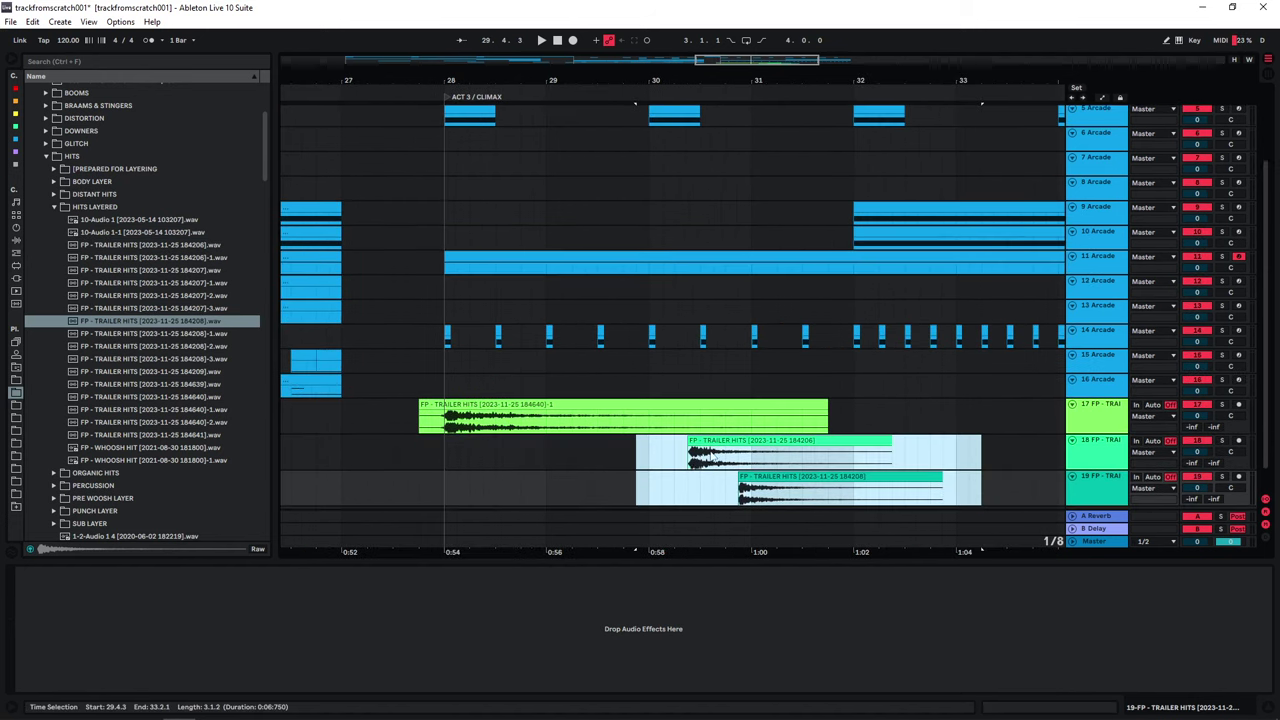
{"action": "double_click", "coordinate": [718, 443]}
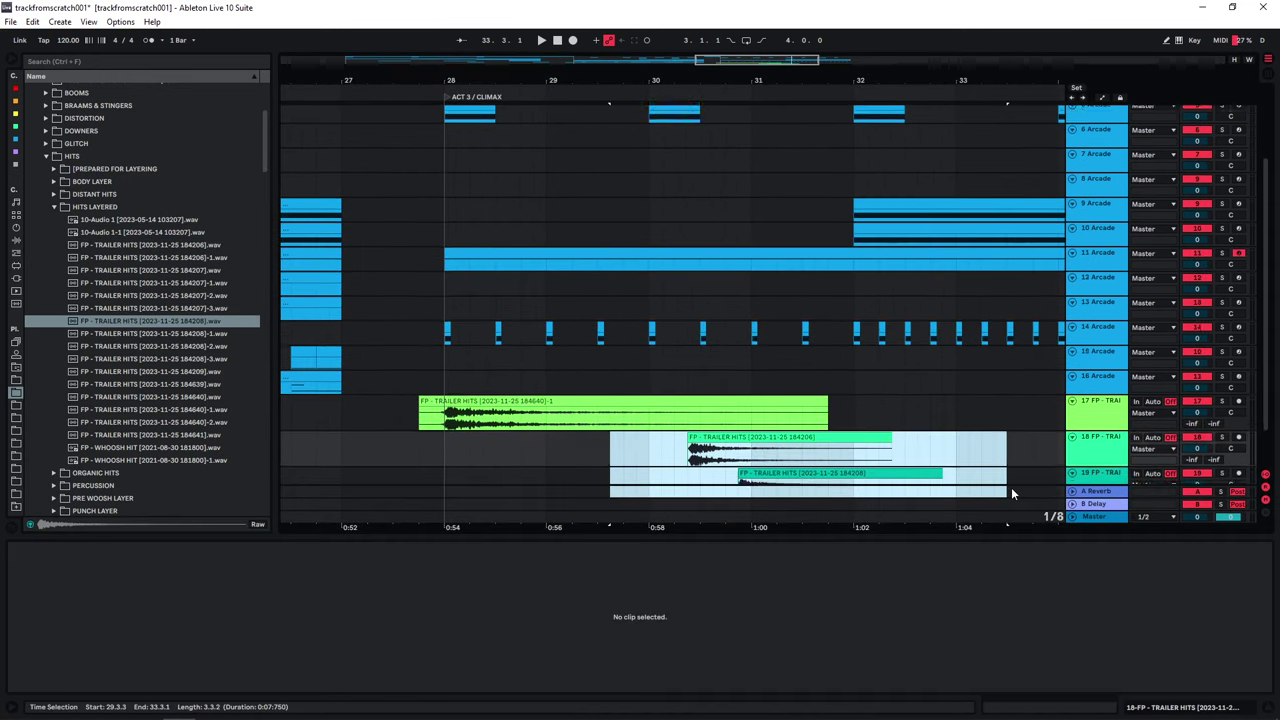
Step: Play the trailer hits from 29.4 and lower the clip gain of the 184208 hit on track 19
{"action": "left_click", "coordinate": [508, 322]}
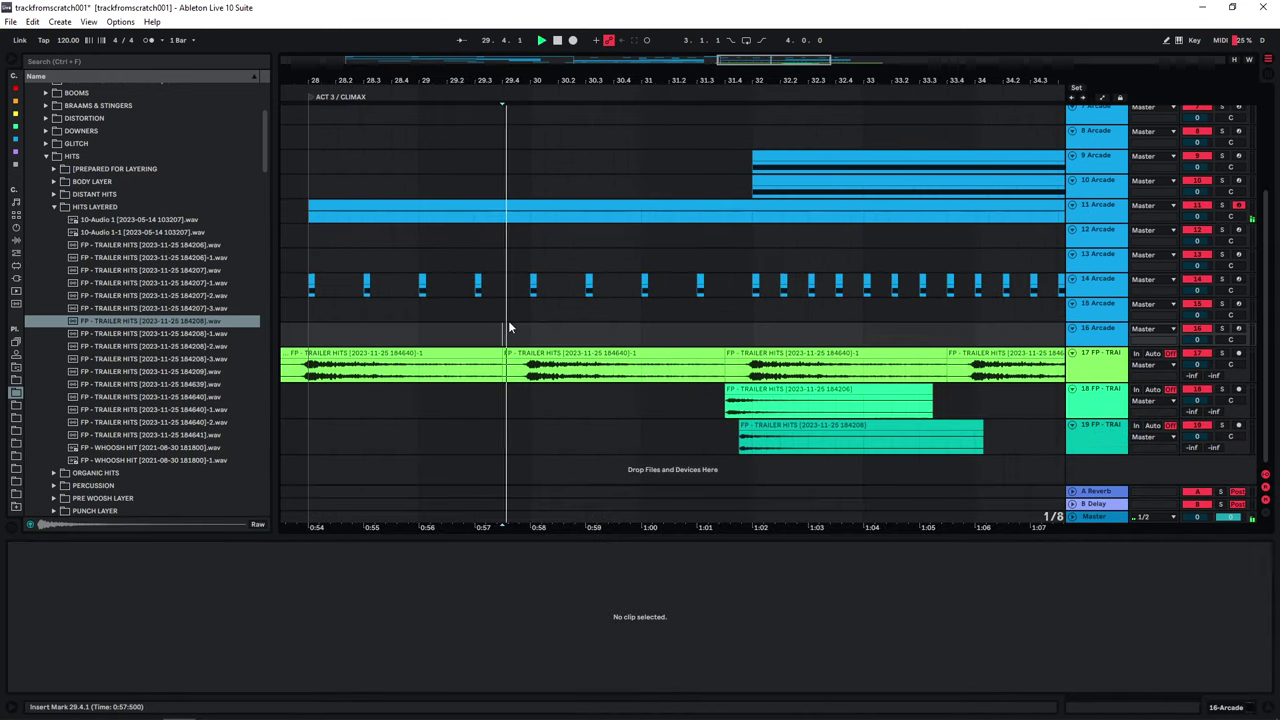
{"action": "key", "text": "space"}
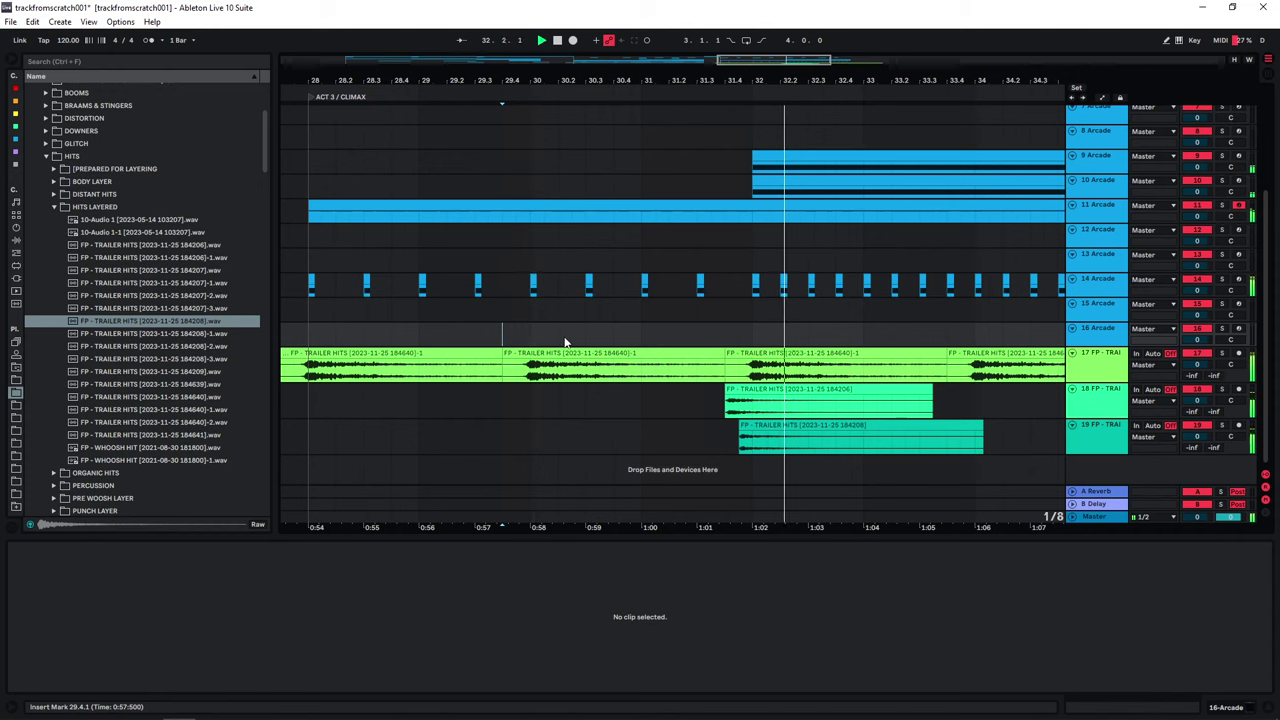
{"action": "key", "text": "space"}
{"action": "left_click", "coordinate": [745, 424]}
{"action": "left_click", "coordinate": [224, 594]}
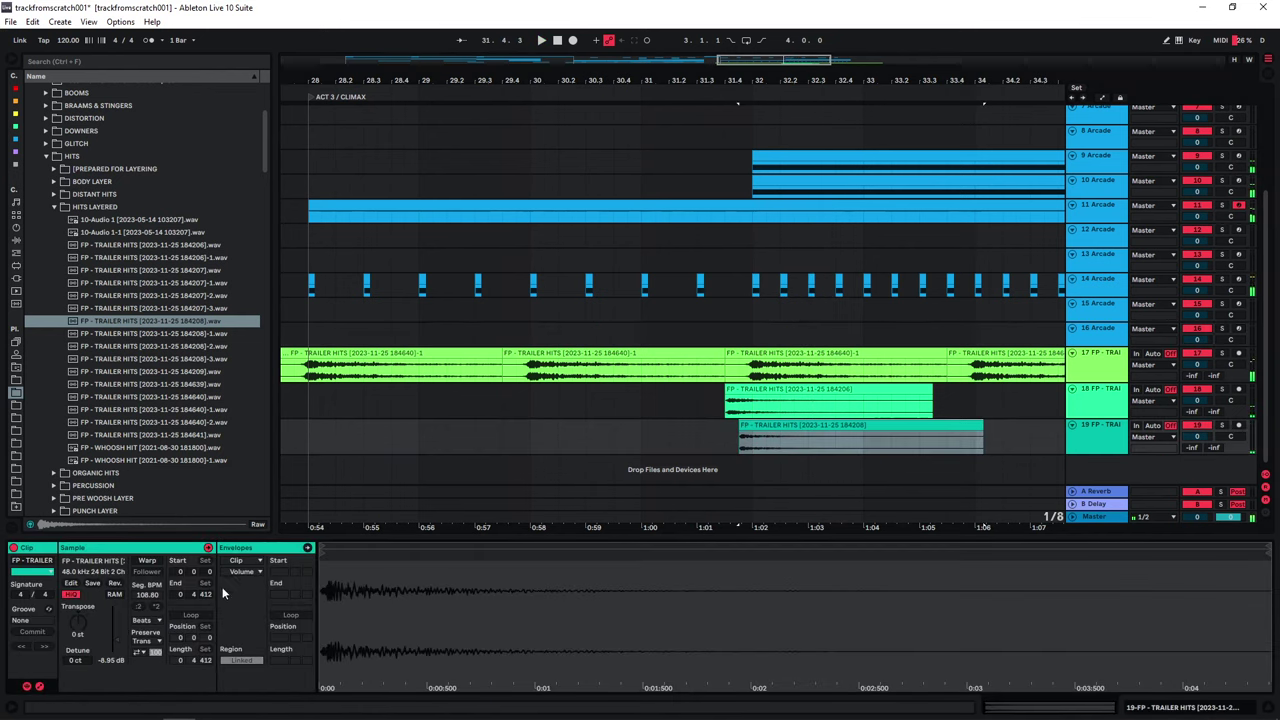
{"action": "left_click_drag", "start_coordinate": [119, 637], "coordinate": [119, 643]}
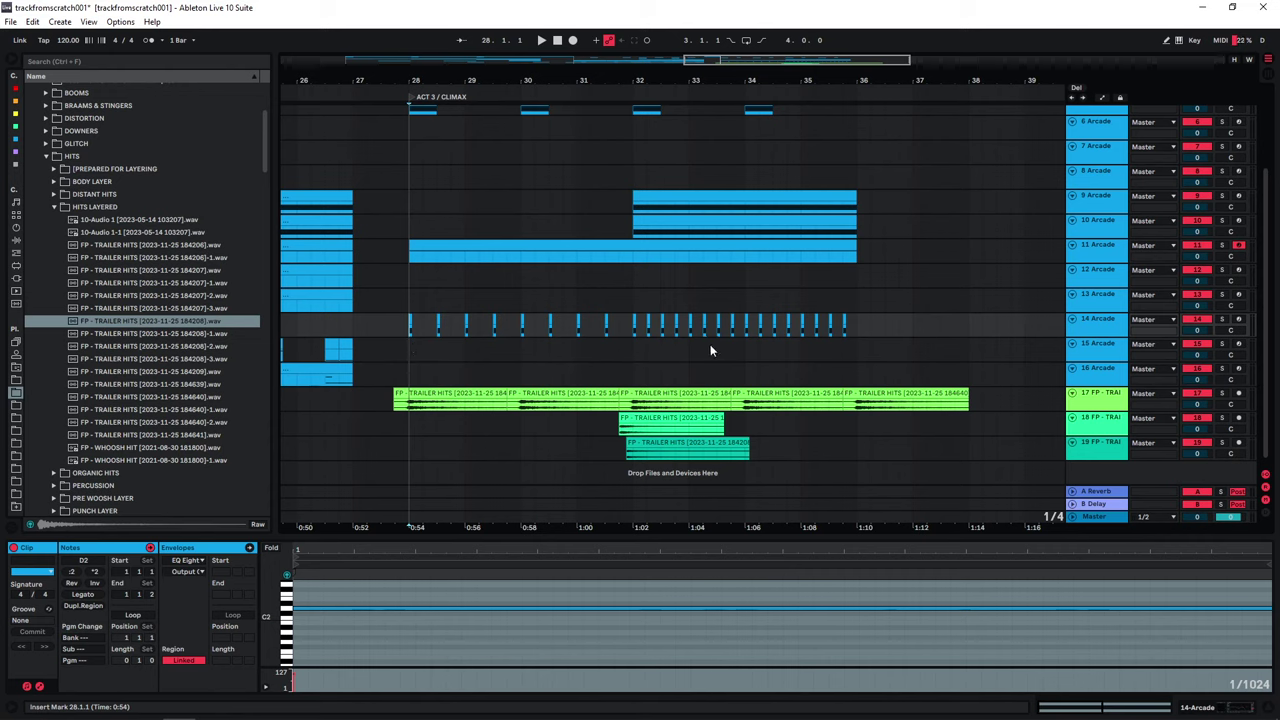
Step: Duplicate track 14 and filter the copy's Arcade samplers by Percussion, Organic and Beat Element
{"action": "left_click", "coordinate": [1090, 328]}
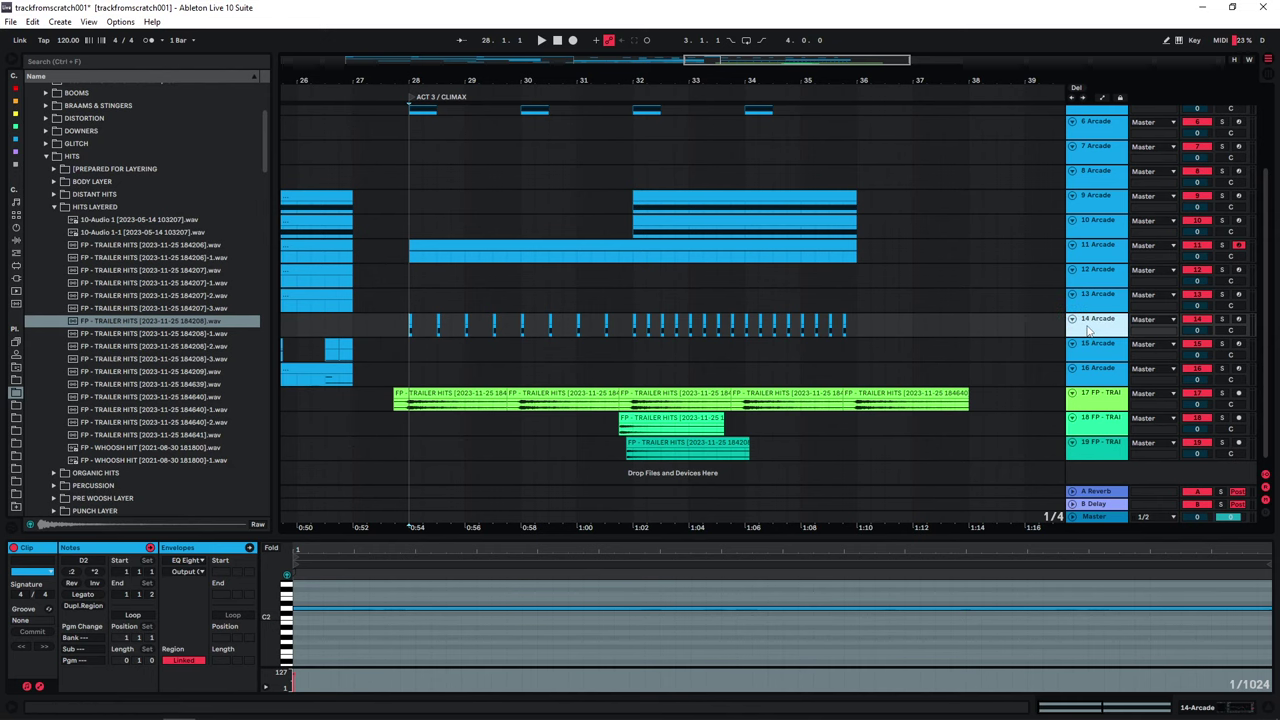
{"action": "key", "text": "ctrl+d"}
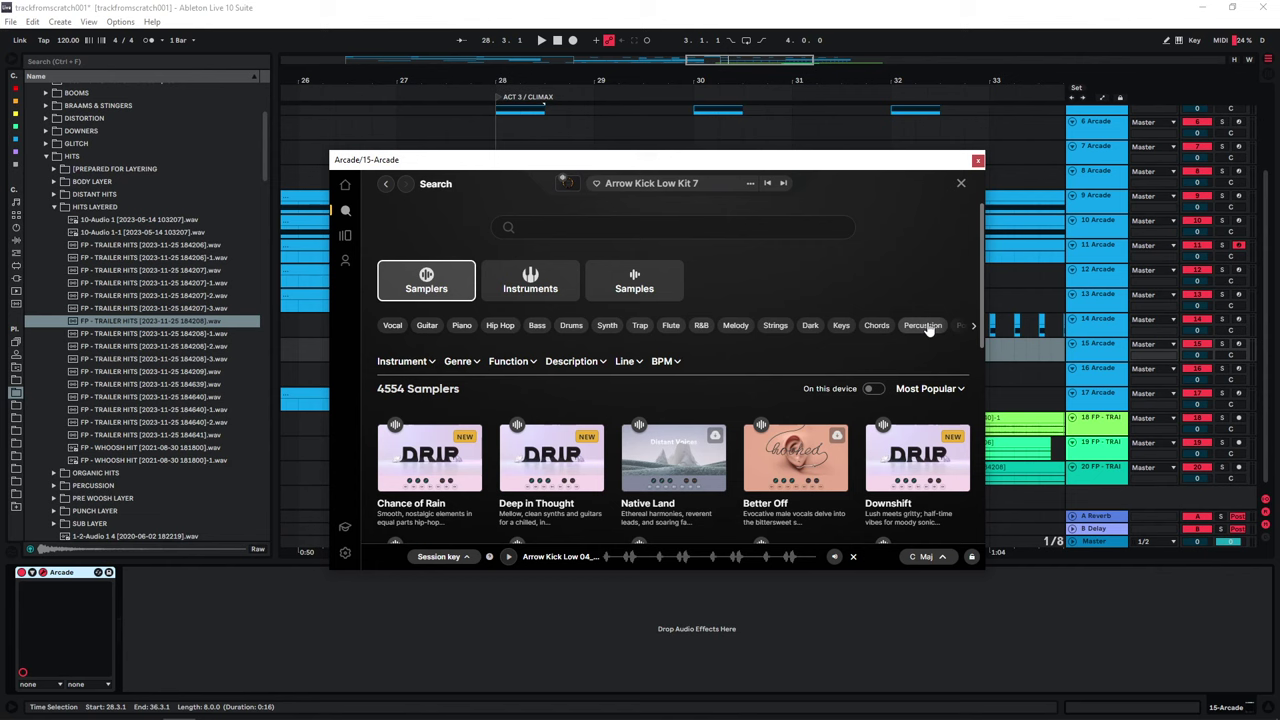
{"action": "left_click", "coordinate": [924, 326]}
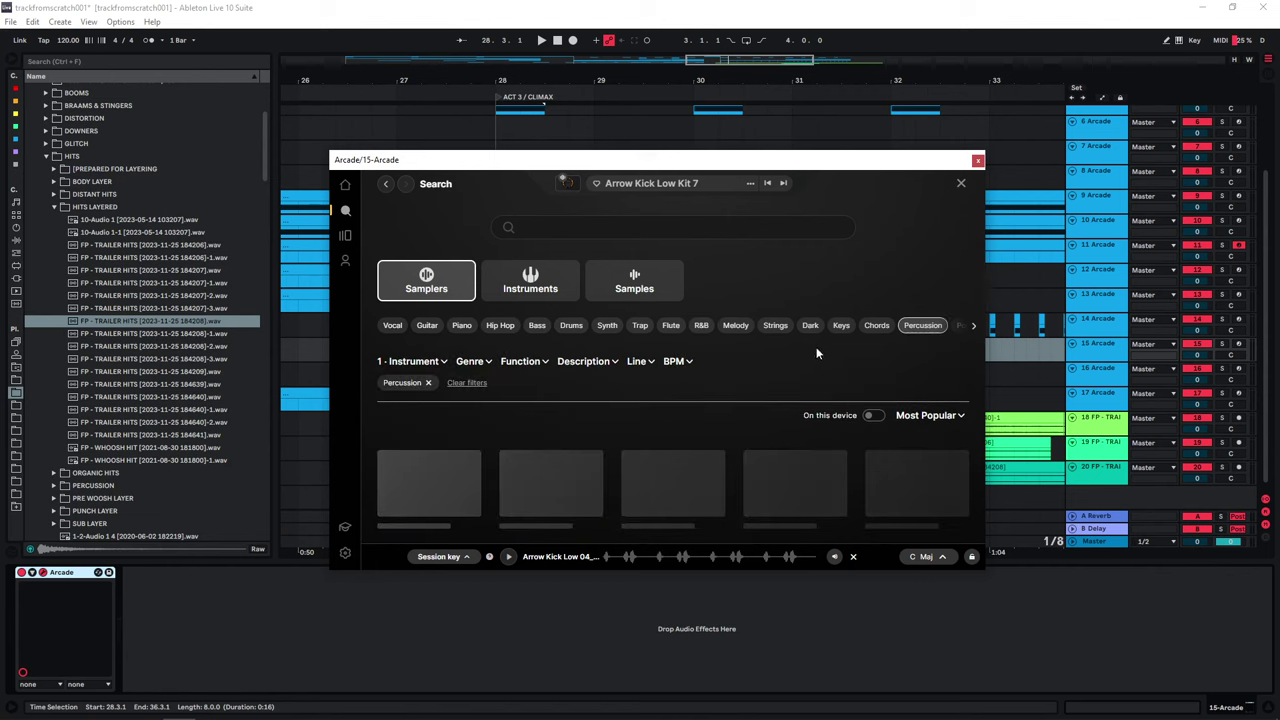
{"action": "left_click", "coordinate": [588, 365]}
{"action": "left_click", "coordinate": [579, 452]}
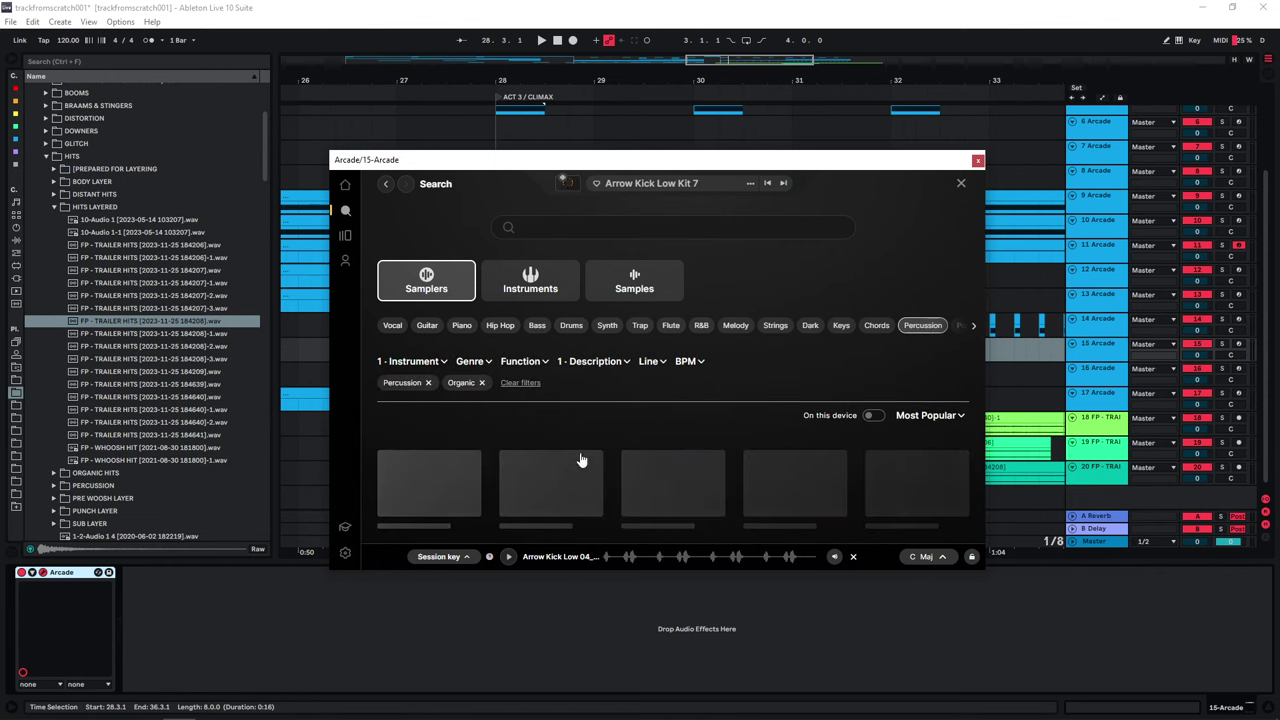
{"action": "left_click", "coordinate": [522, 361]}
{"action": "left_click", "coordinate": [546, 430]}
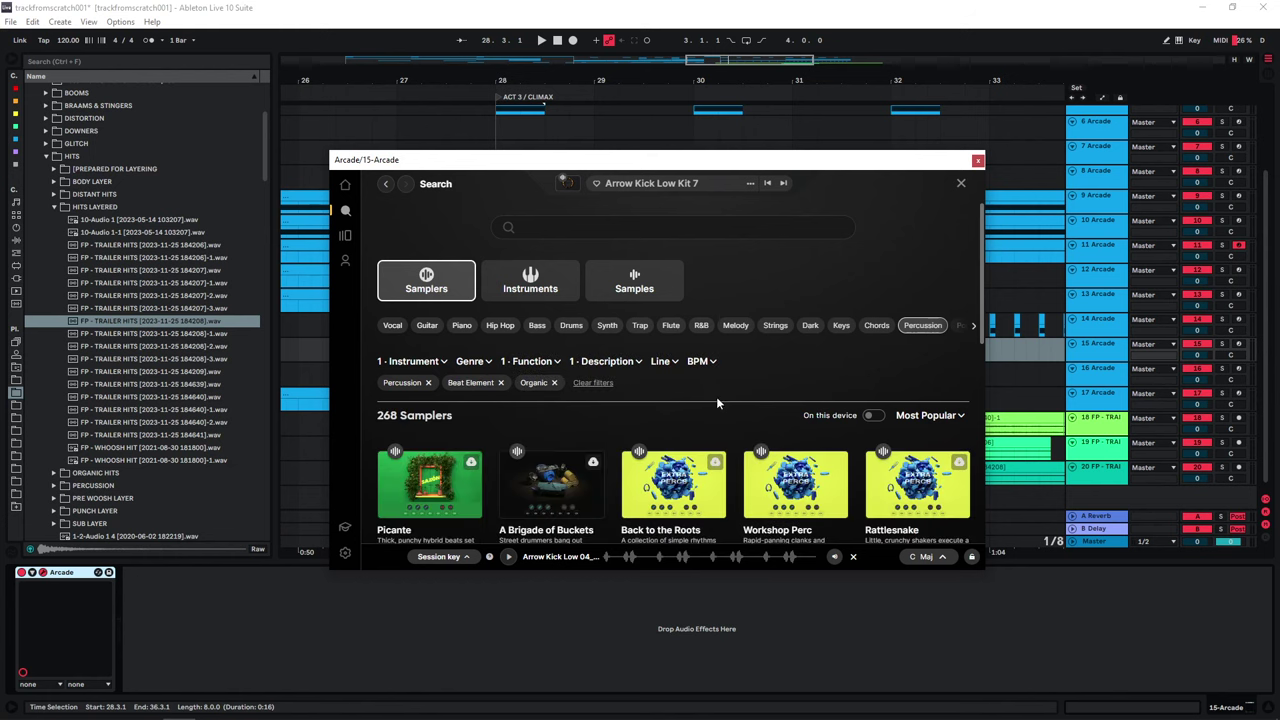
Step: Preview the Funky Aux Perc, Drum Jam and Beat Box Villain samplers and load Beat Box Villain on track 15
{"action": "scroll", "coordinate": [716, 396], "scroll_direction": "down", "scroll_amount": 5}
{"action": "scroll", "coordinate": [730, 408], "scroll_direction": "down", "scroll_amount": 5}
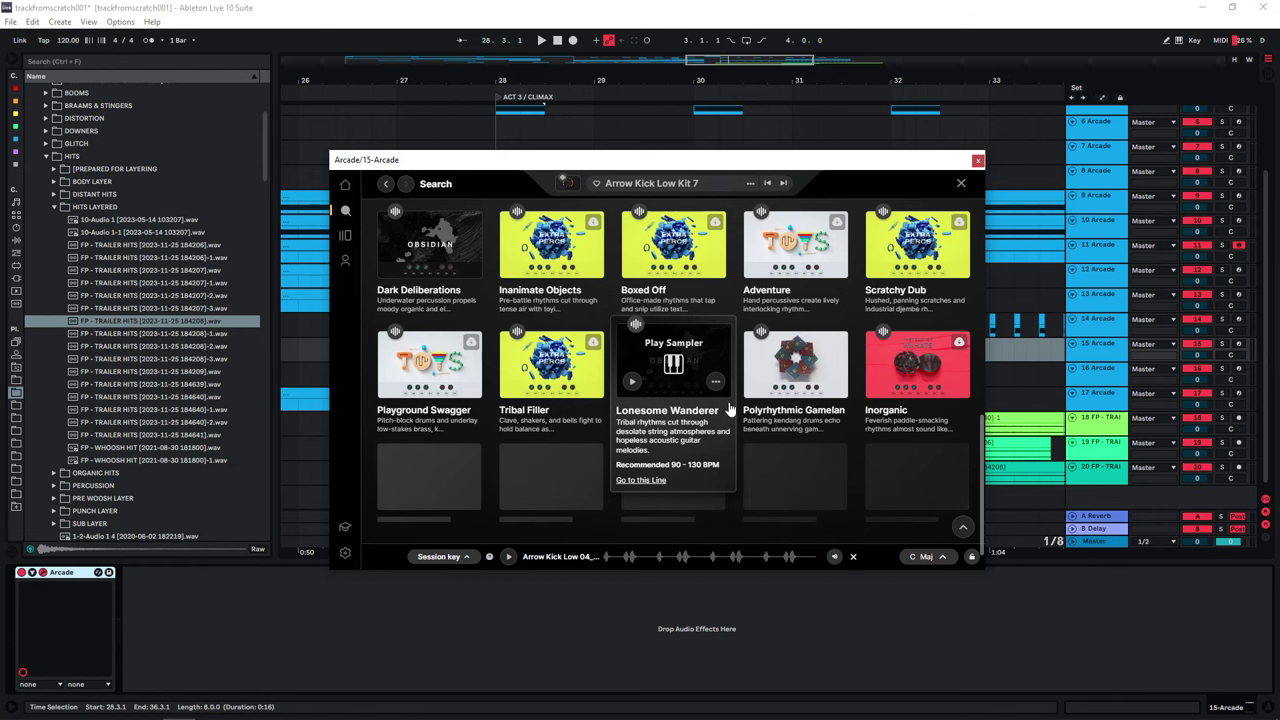
{"action": "scroll", "coordinate": [730, 410], "scroll_direction": "down", "scroll_amount": 3}
{"action": "left_click", "coordinate": [632, 345]}
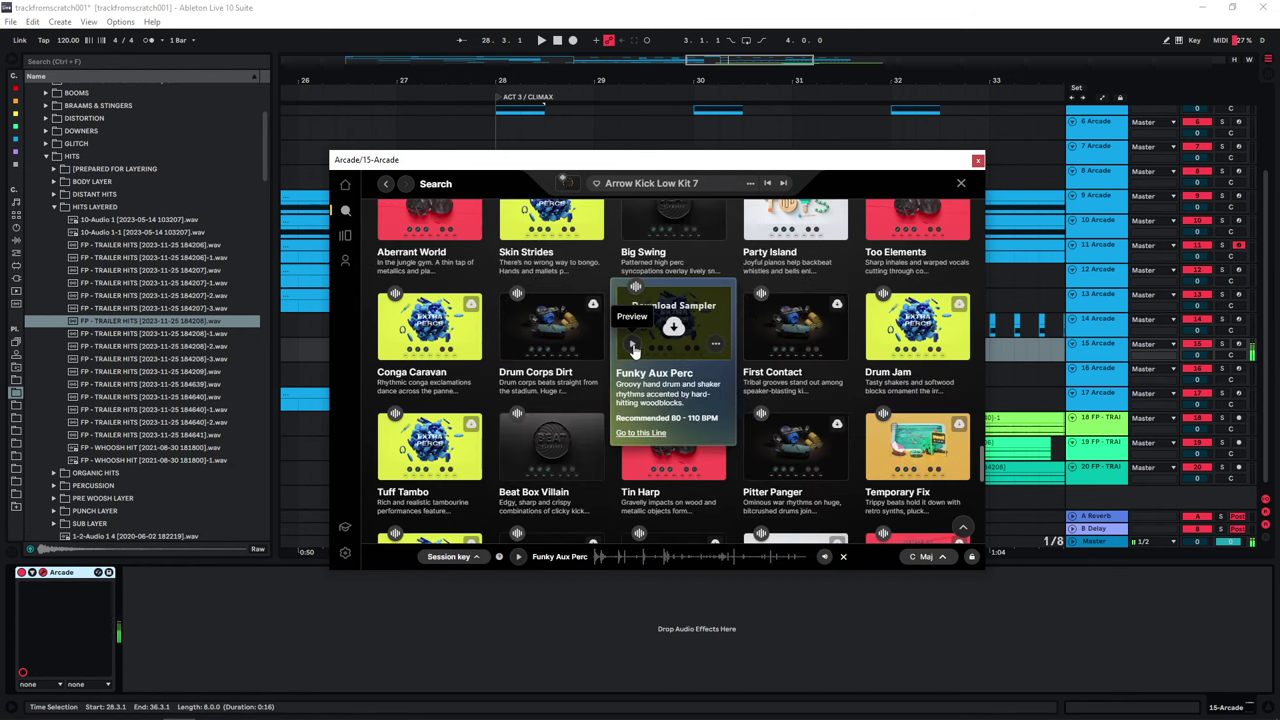
{"action": "left_click", "coordinate": [877, 345]}
{"action": "left_click", "coordinate": [510, 465]}
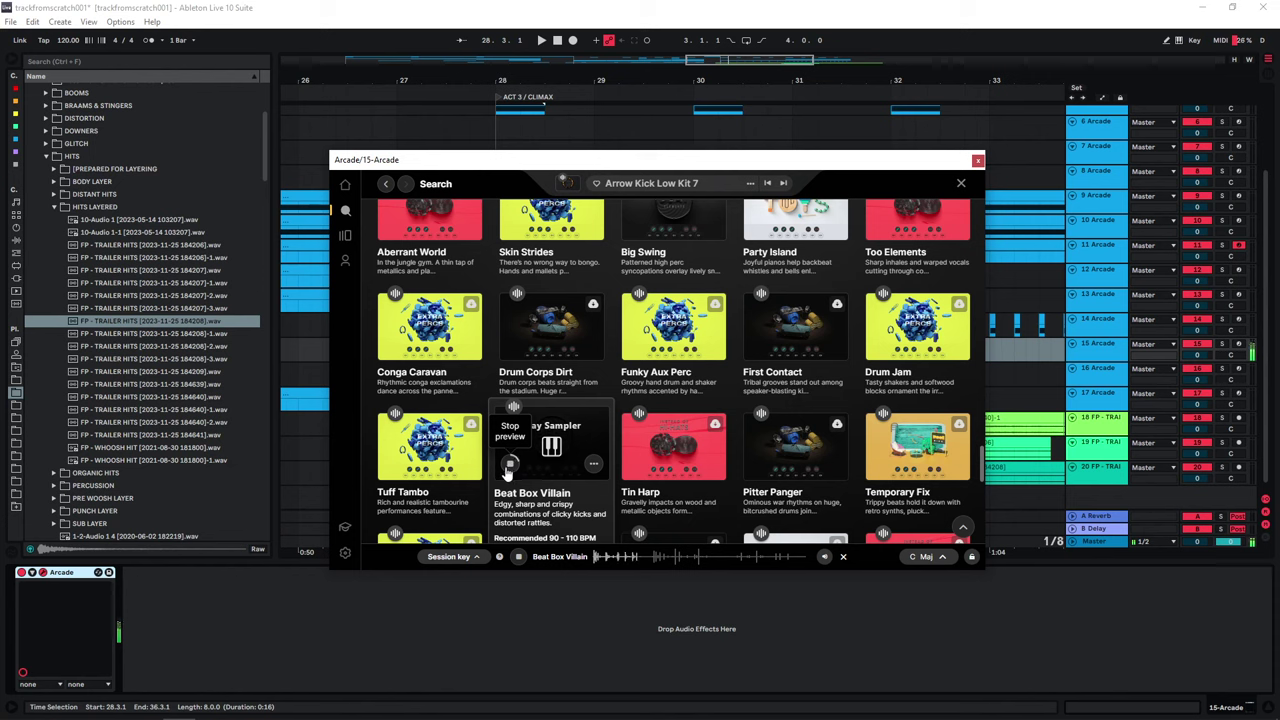
{"action": "left_click", "coordinate": [510, 466]}
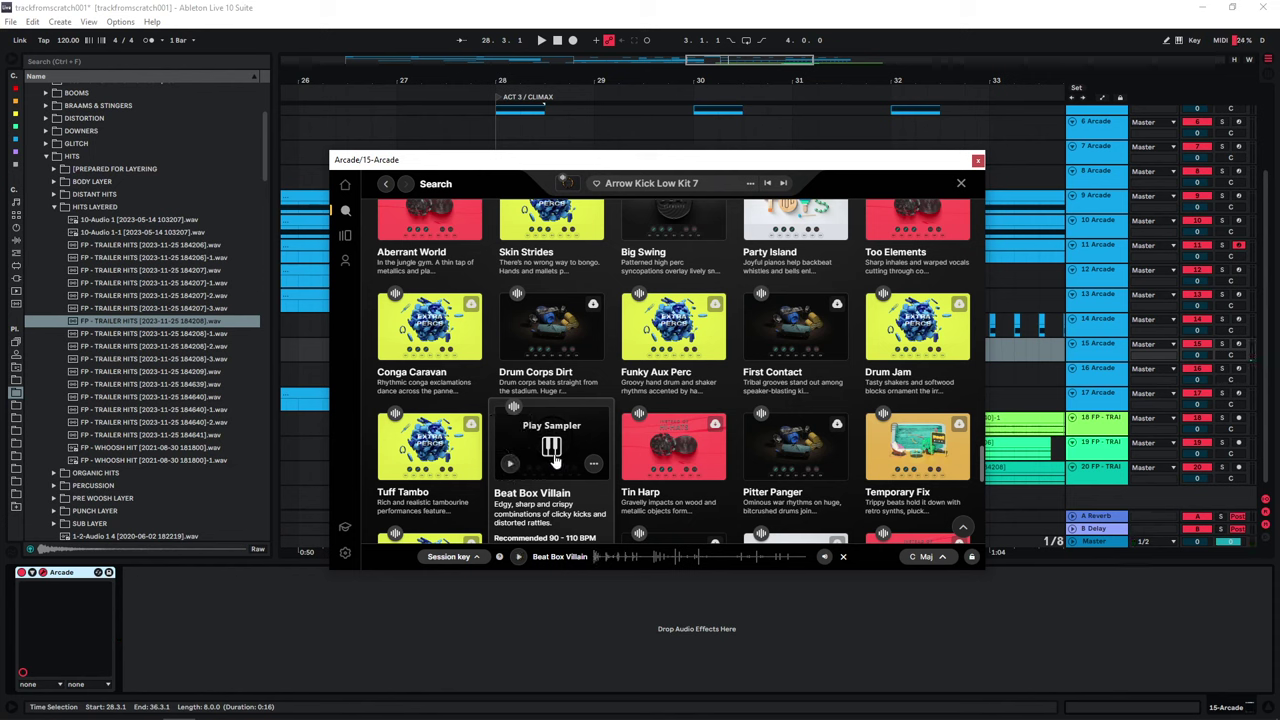
{"action": "left_click", "coordinate": [551, 447]}
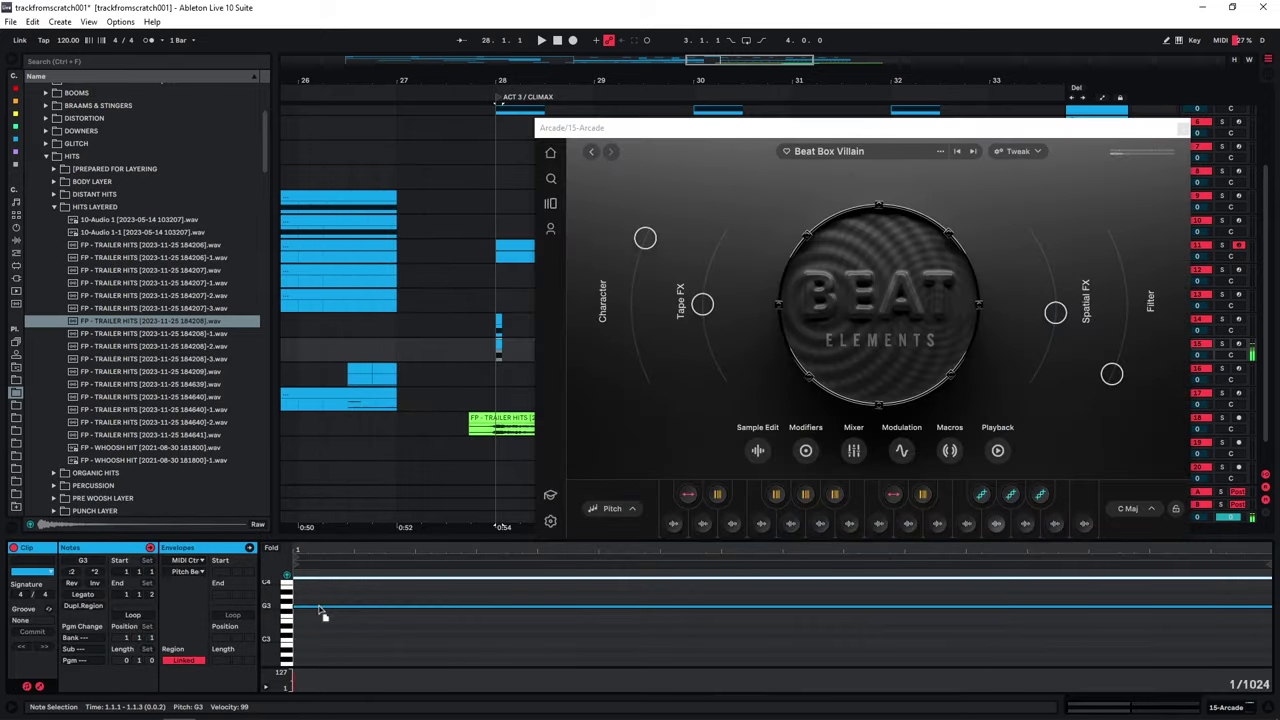
Step: Program a percussion pattern of G3 and A3 notes on track 15 from bar 28 to 32, and play it soloed and unsoloed
{"action": "left_click_drag", "start_coordinate": [321, 605], "coordinate": [320, 611]}
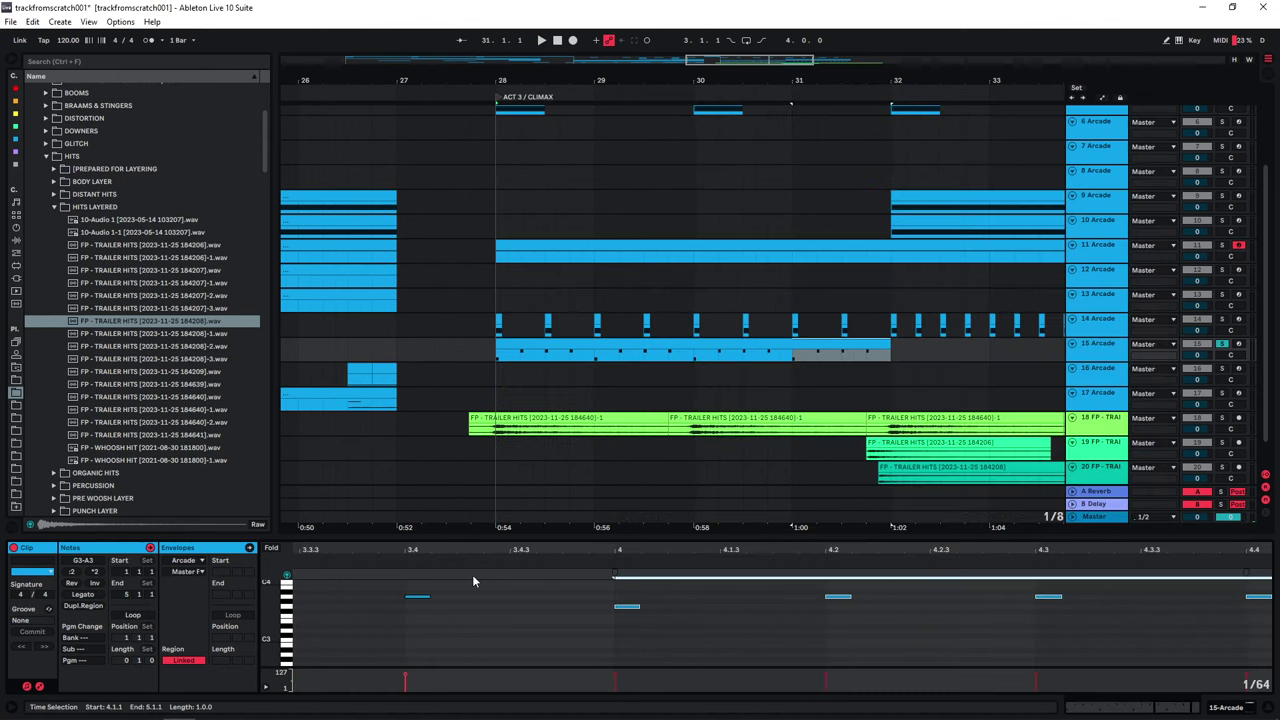
{"action": "key", "text": "space"}
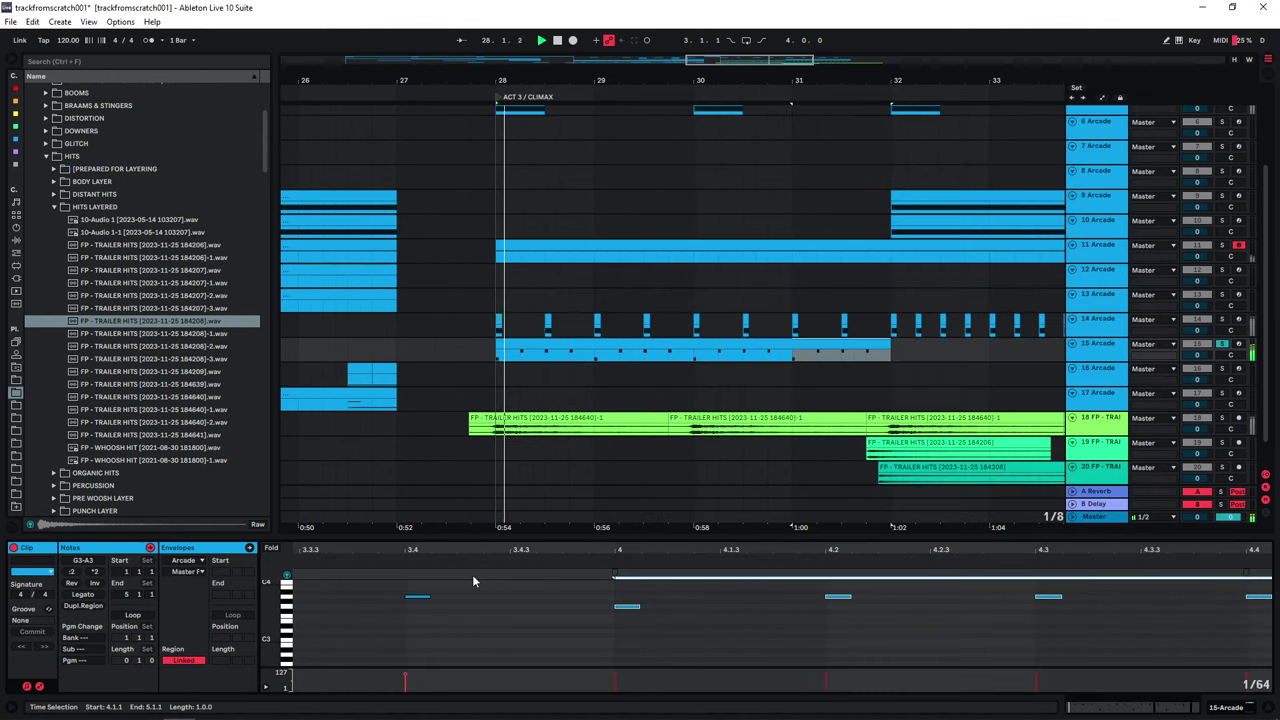
{"action": "key", "text": "space"}
{"action": "left_click", "coordinate": [1223, 346]}
{"action": "key", "text": "space"}
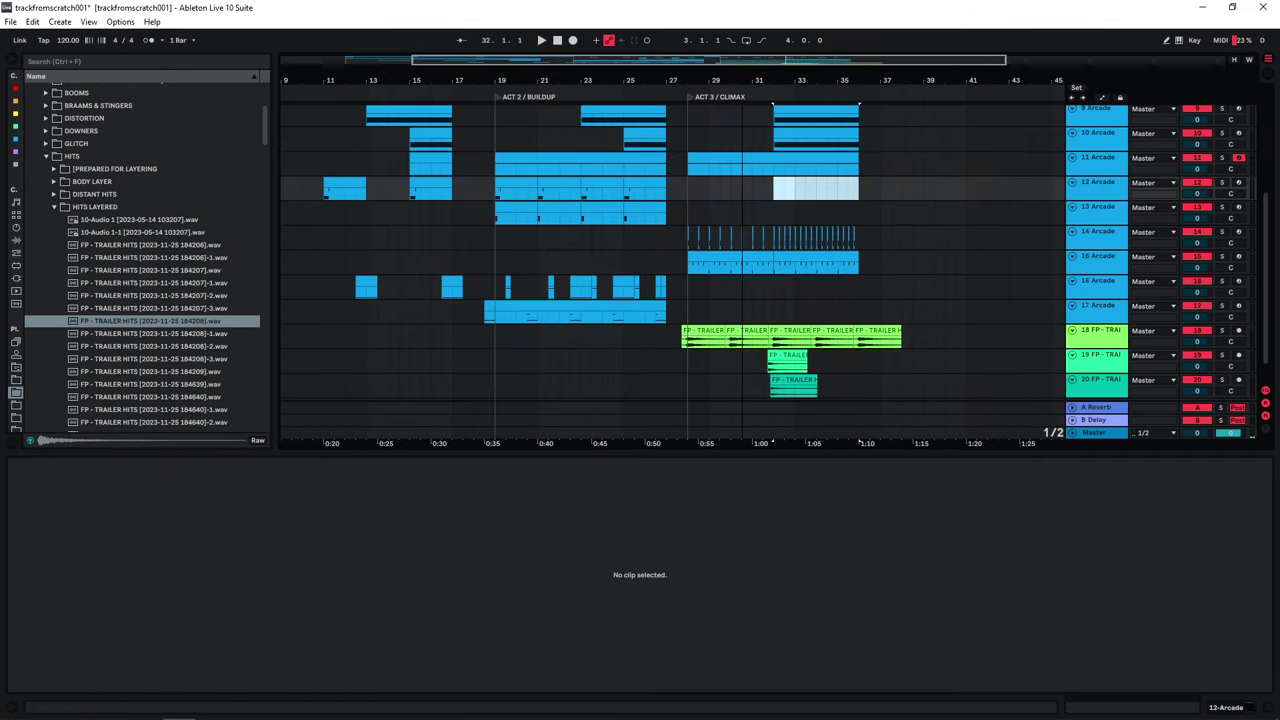
Step: Copy four bars of track 17's Act 2 clip into Act 3, from bar 32 to bar 36
{"action": "scroll", "coordinate": [752, 157], "scroll_direction": "down", "scroll_amount": 4, "text": "ctrl"}
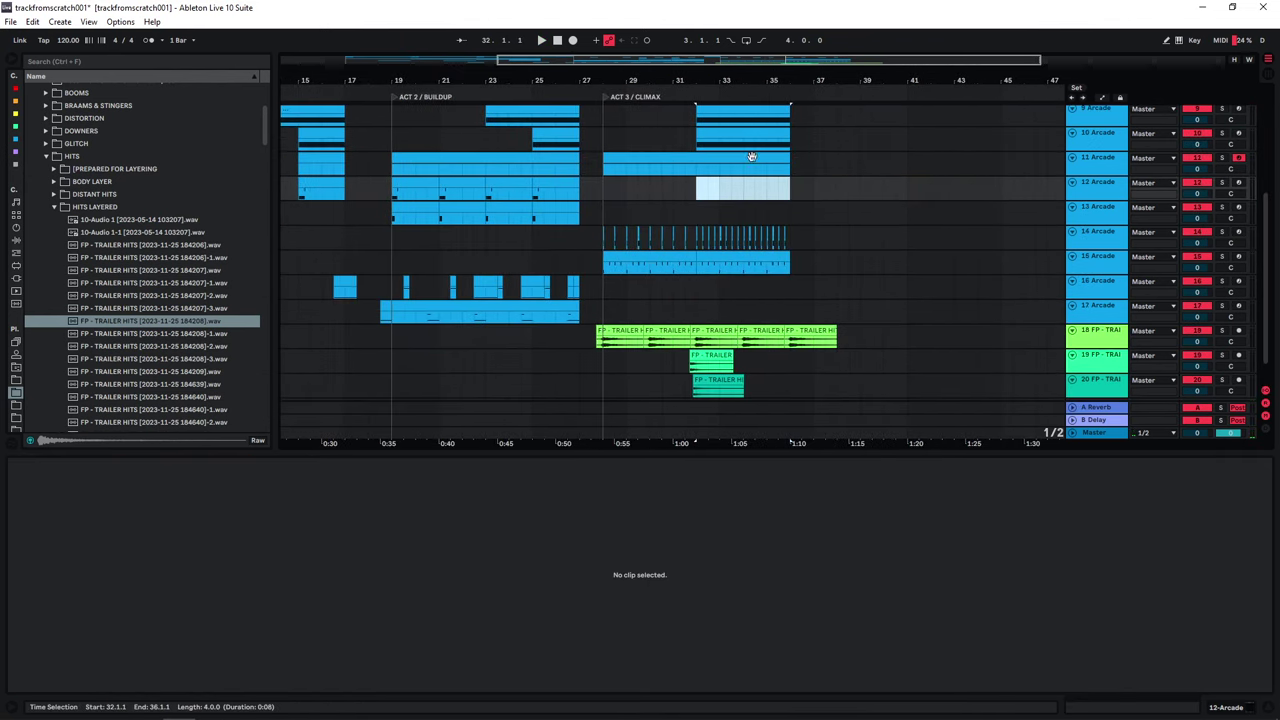
{"action": "left_click", "coordinate": [590, 311]}
{"action": "left_click_drag", "start_coordinate": [593, 450], "coordinate": [593, 520]}
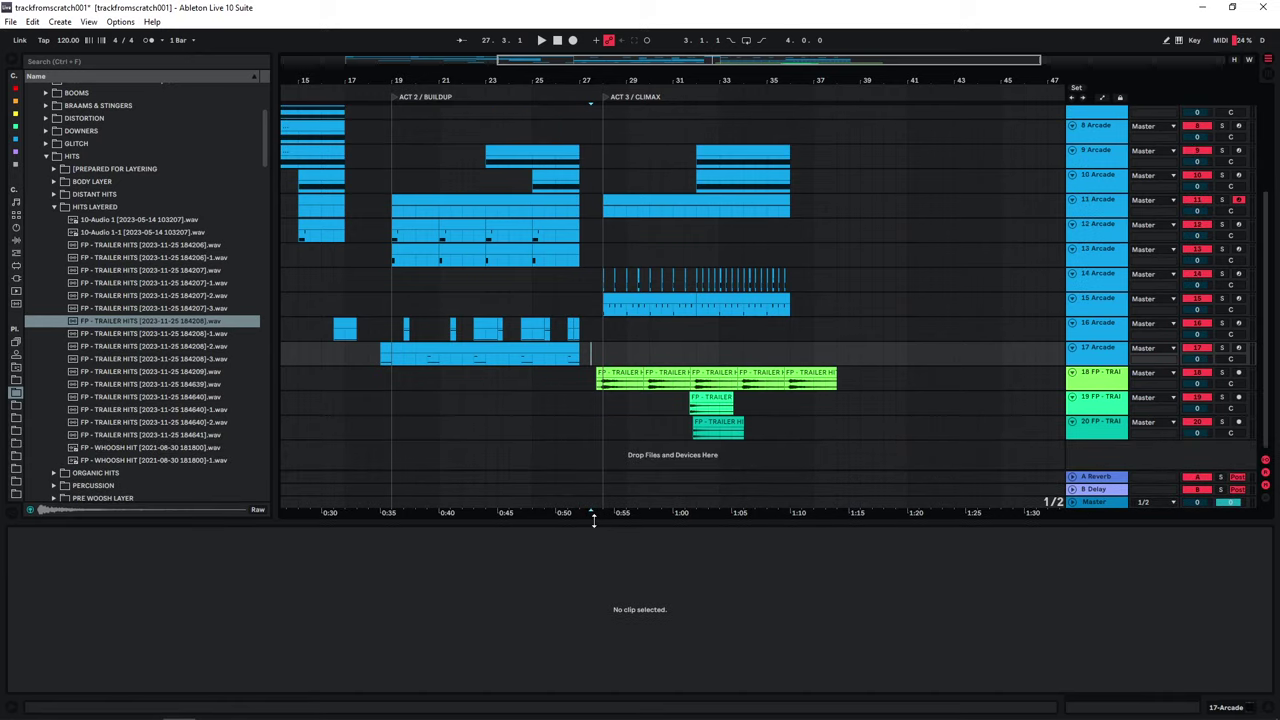
{"action": "left_click", "coordinate": [506, 347]}
{"action": "left_click", "coordinate": [521, 362]}
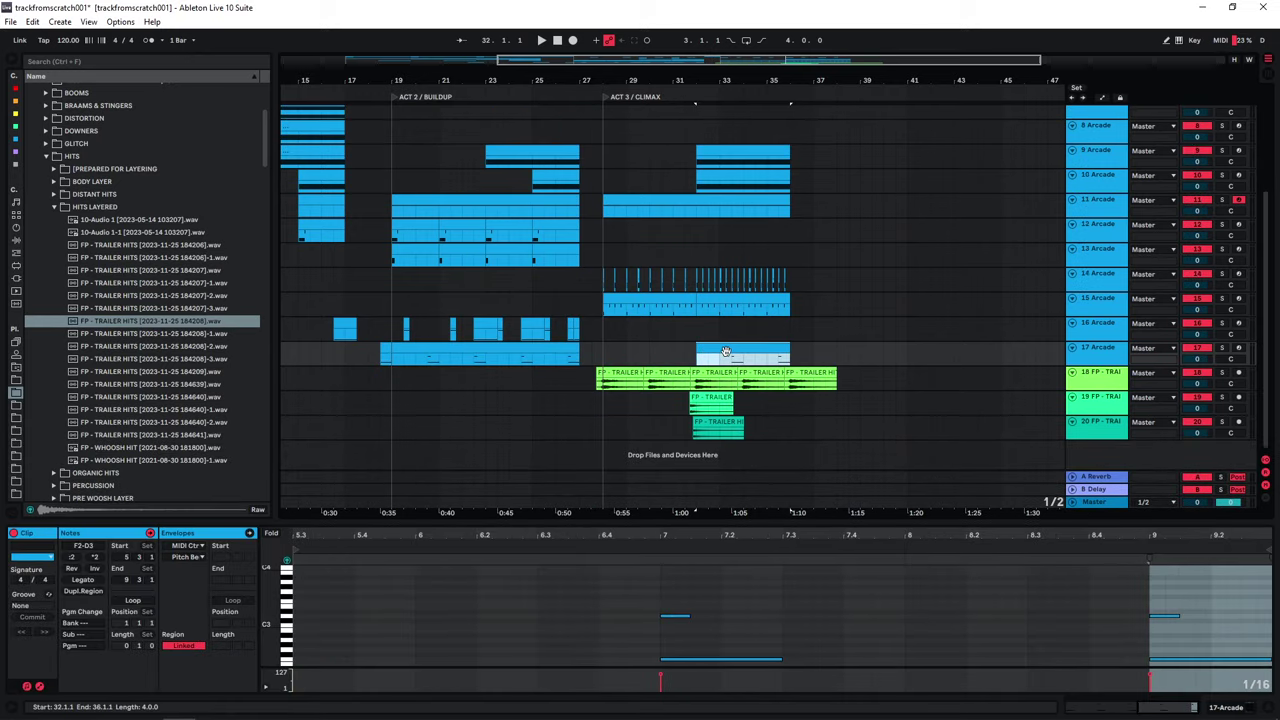
Step: Open the copied track 17 clip in an enlarged note editor and play it soloed from bar 32
{"action": "double_click", "coordinate": [726, 351]}
{"action": "double_click", "coordinate": [1097, 349]}
{"action": "double_click", "coordinate": [721, 386]}
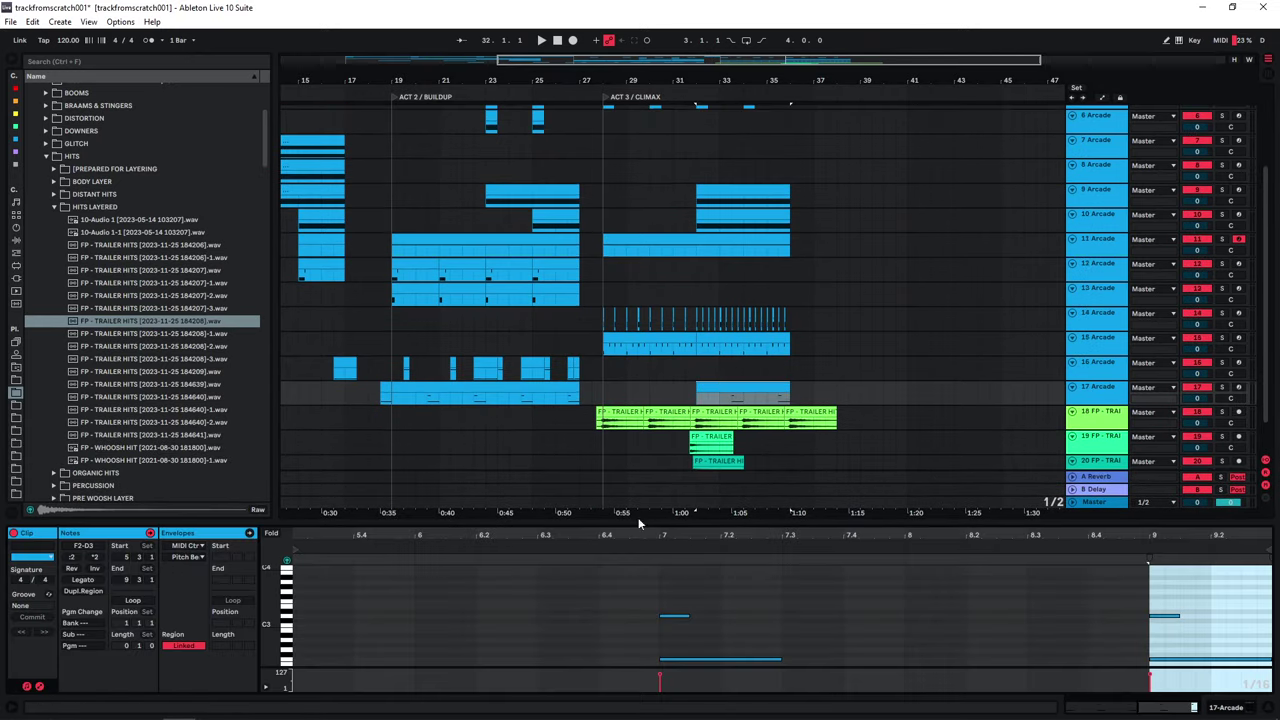
{"action": "left_click_drag", "start_coordinate": [639, 522], "coordinate": [620, 328]}
{"action": "key", "text": "space"}
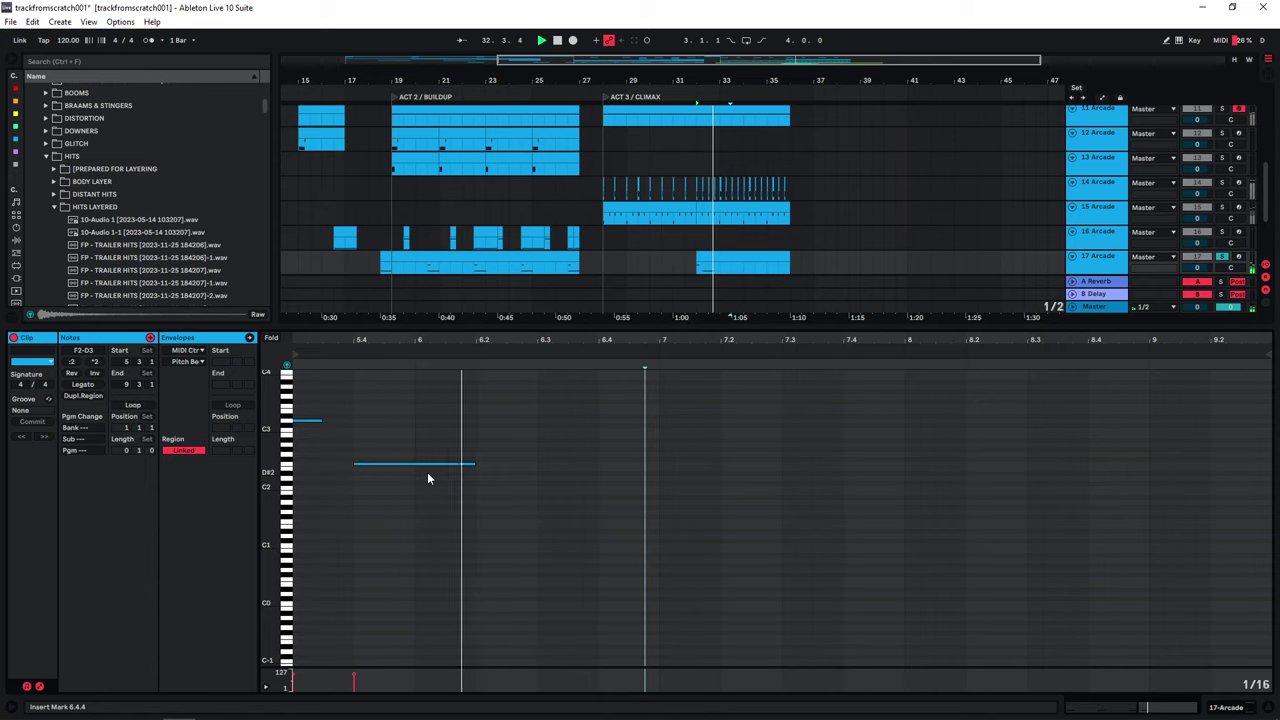
{"action": "key", "text": "space"}
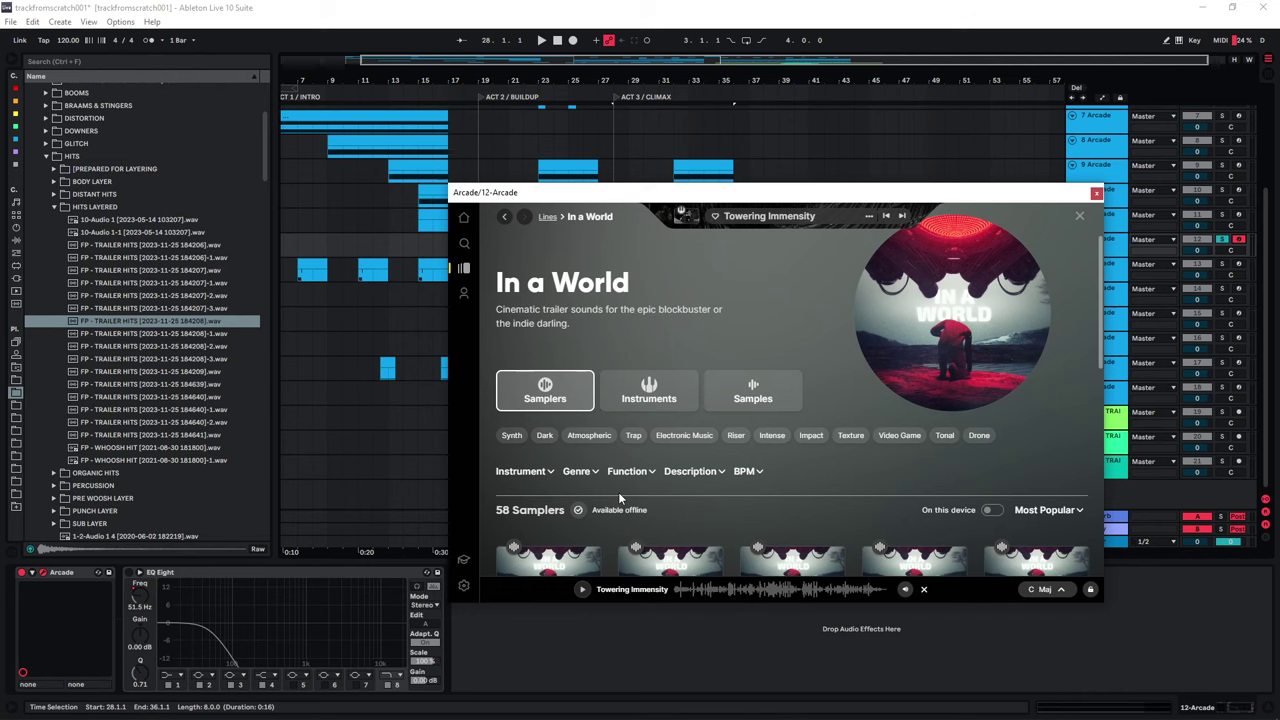
Step: Filter the In a World samplers by Riser and load Noise Uprising on track 12
{"action": "left_click", "coordinate": [735, 435]}
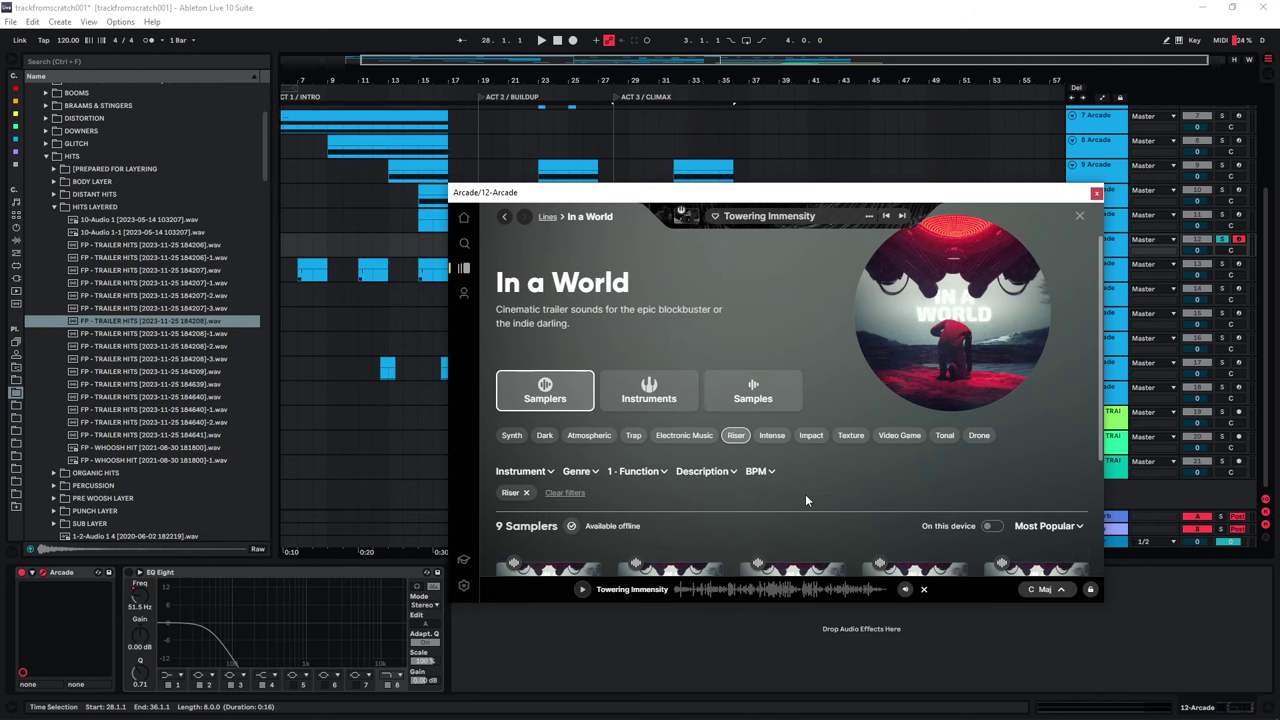
{"action": "scroll", "coordinate": [805, 494], "scroll_direction": "down", "scroll_amount": 3}
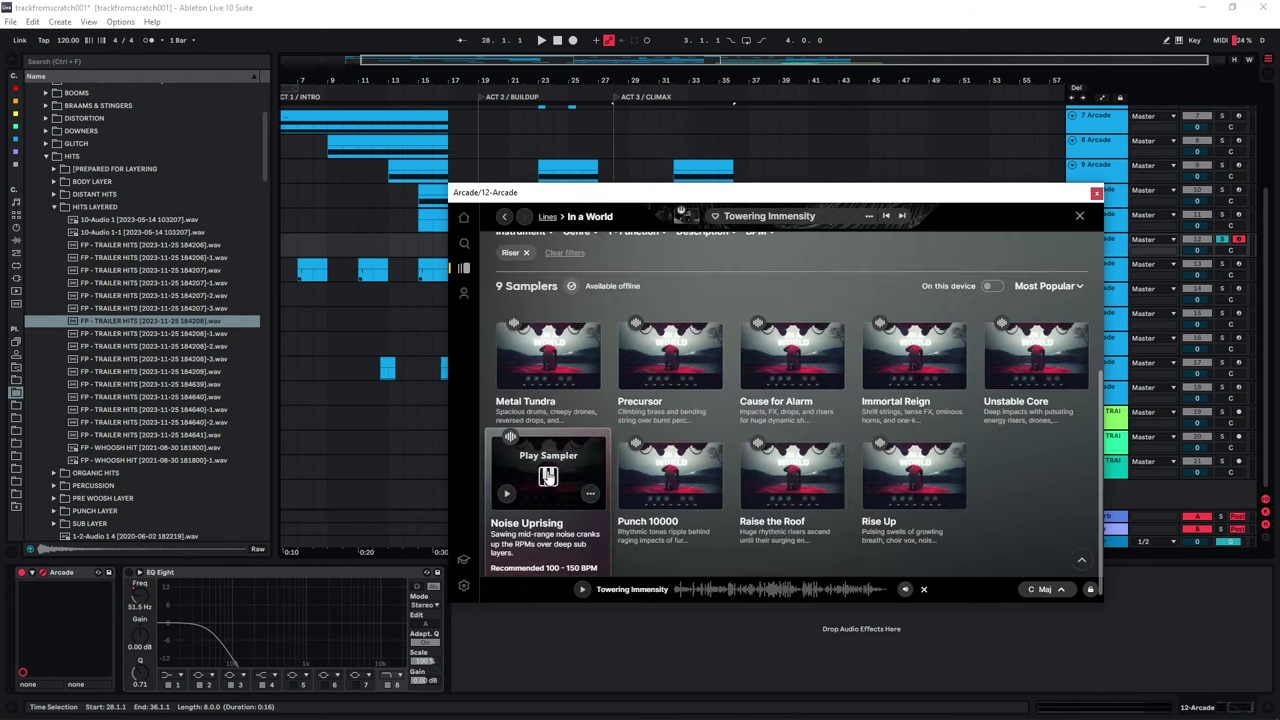
{"action": "left_click", "coordinate": [571, 443]}
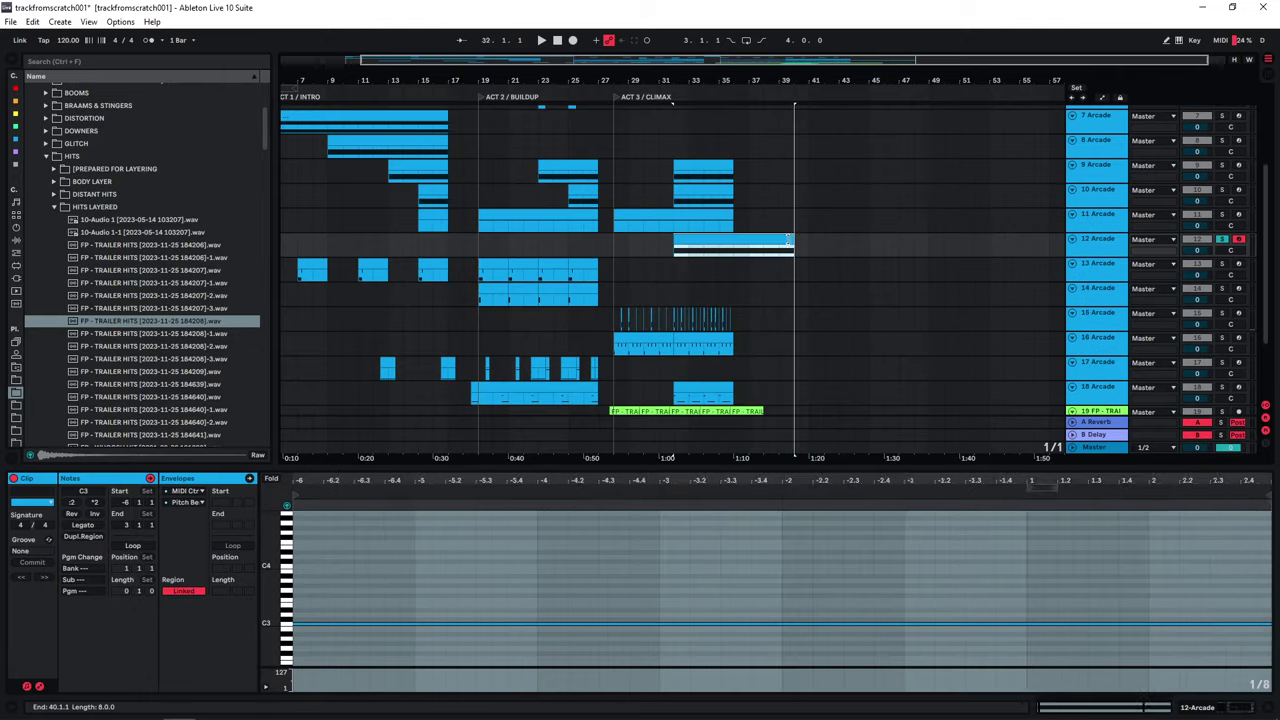
Step: Shorten the C3 riser clip on track 12 to span bars 32 to 36 and play it soloed
{"action": "left_click_drag", "start_coordinate": [789, 241], "coordinate": [735, 240]}
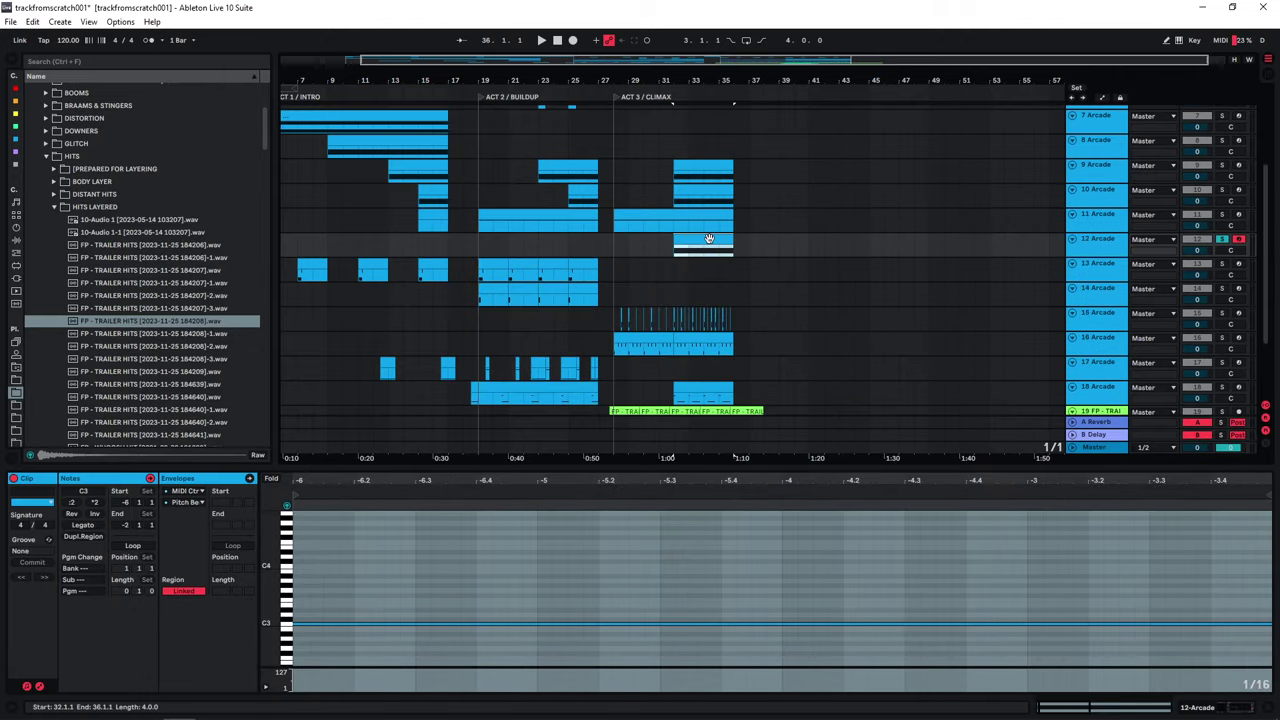
{"action": "key", "text": "ctrl+shift+m"}
{"action": "key", "text": "space"}
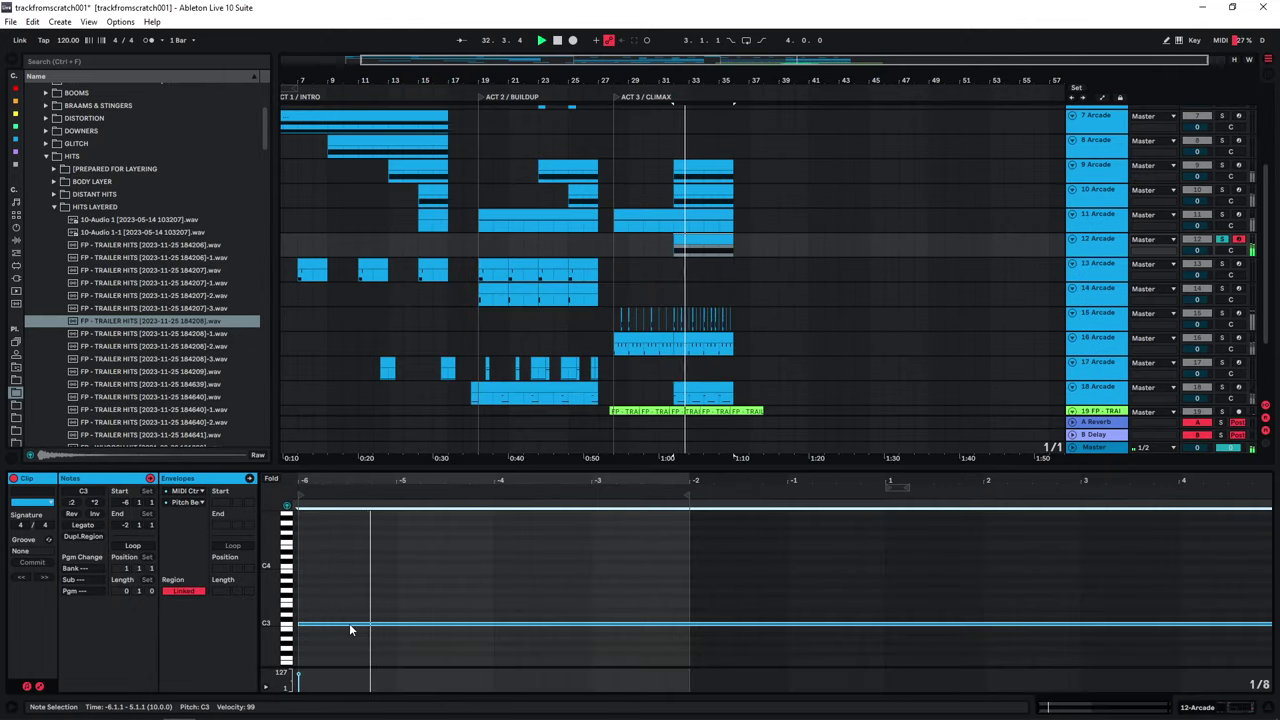
Step: Enable track 12's EQ Eight, automate its high cut to rise to about 6.86 kHz from bar 32 to 36, and play it
{"action": "left_click", "coordinate": [1099, 244]}
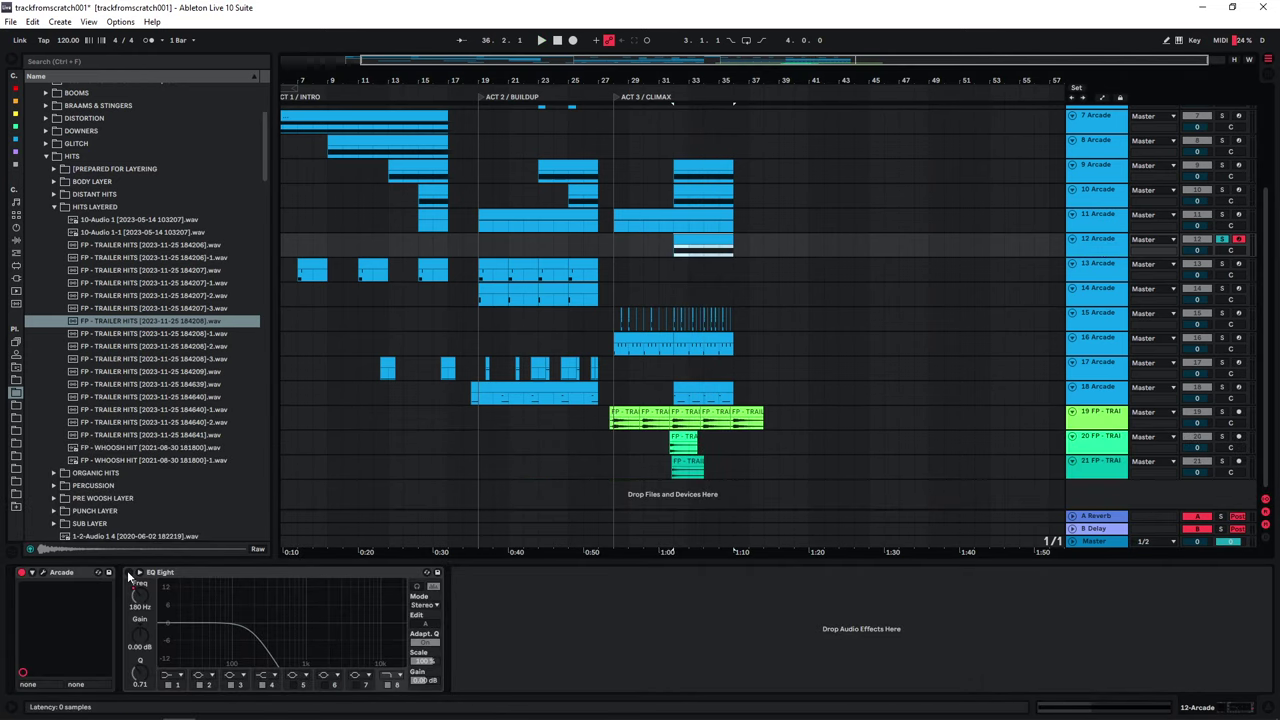
{"action": "left_click", "coordinate": [129, 573]}
{"action": "key", "text": "a"}
{"action": "key", "text": "space"}
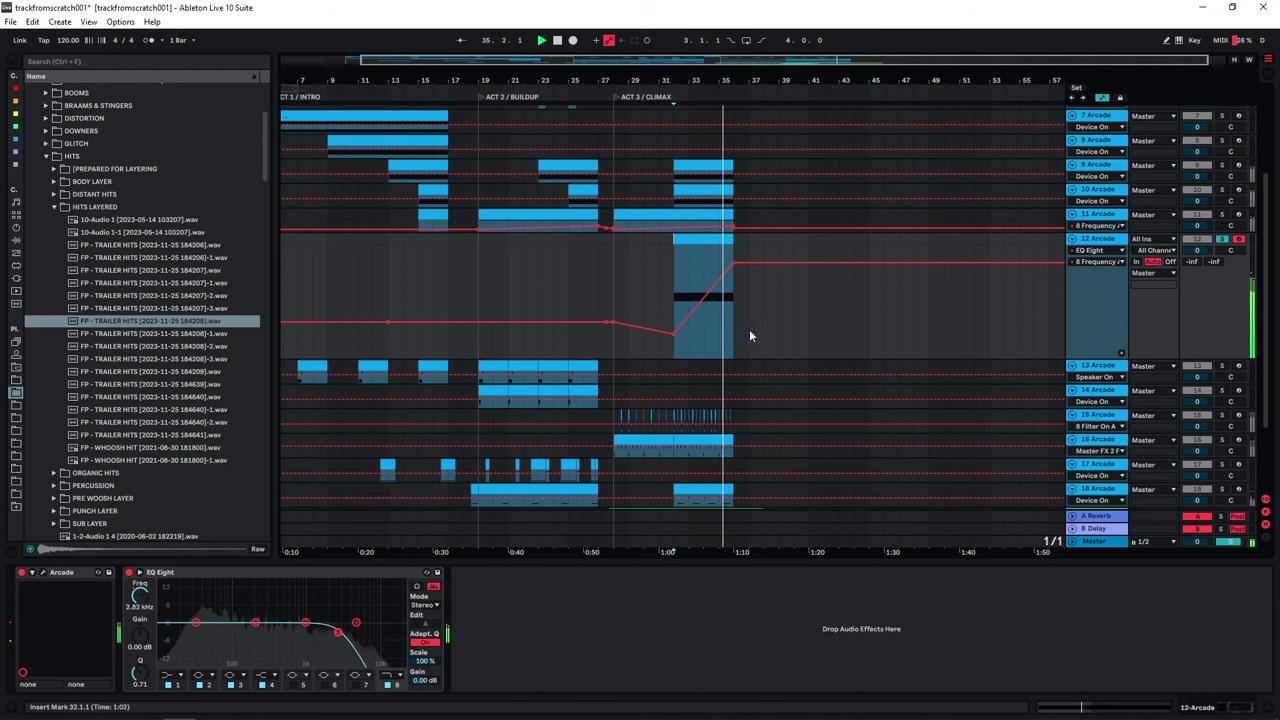
{"action": "key", "text": "space"}
{"action": "key", "text": "a"}
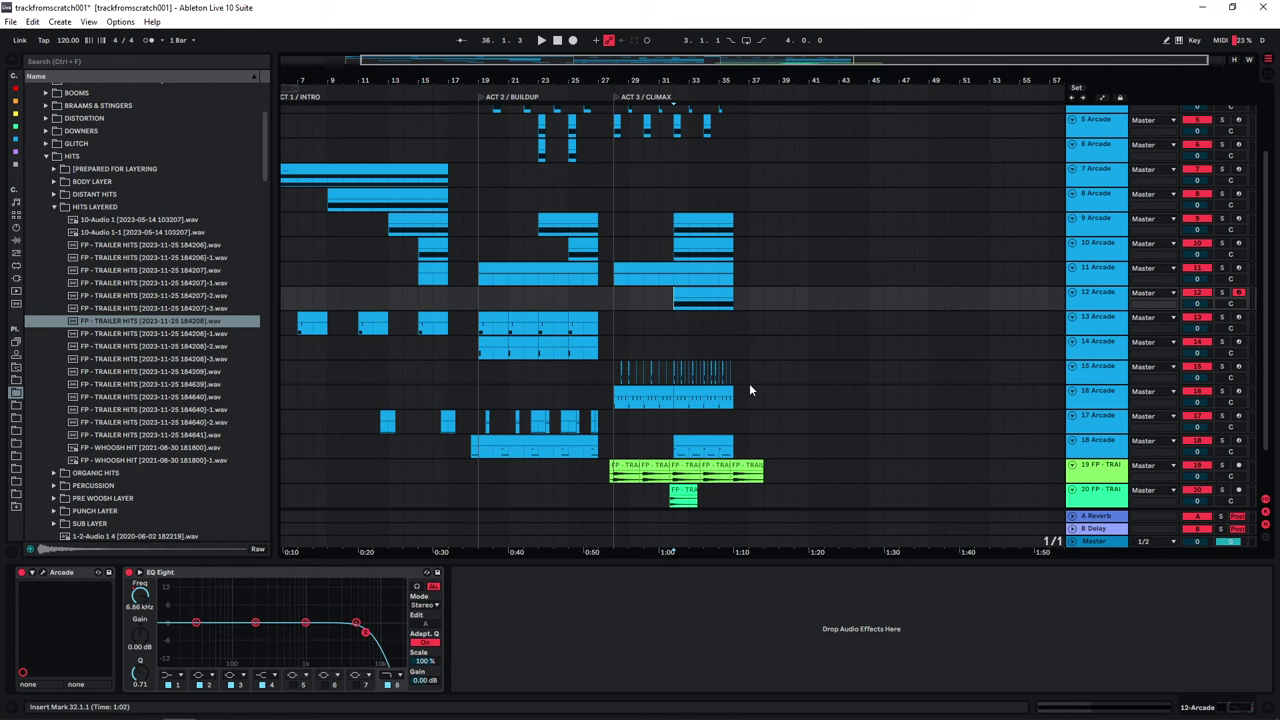
Step: Duplicate track 5 as an extra Act 3 layer and open the Arcade instrument on track 6
{"action": "scroll", "coordinate": [749, 390], "scroll_direction": "up", "scroll_amount": 4}
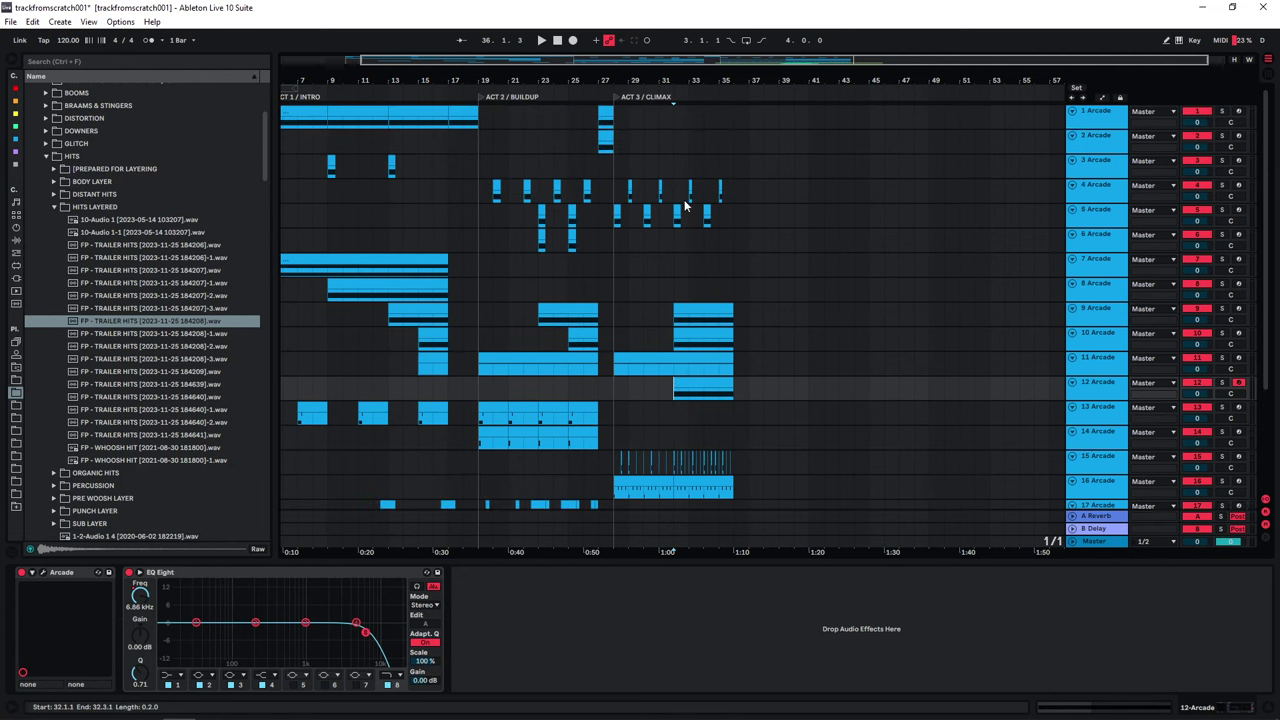
{"action": "scroll", "coordinate": [675, 194], "scroll_direction": "up", "scroll_amount": 5}
{"action": "left_click", "coordinate": [1100, 220]}
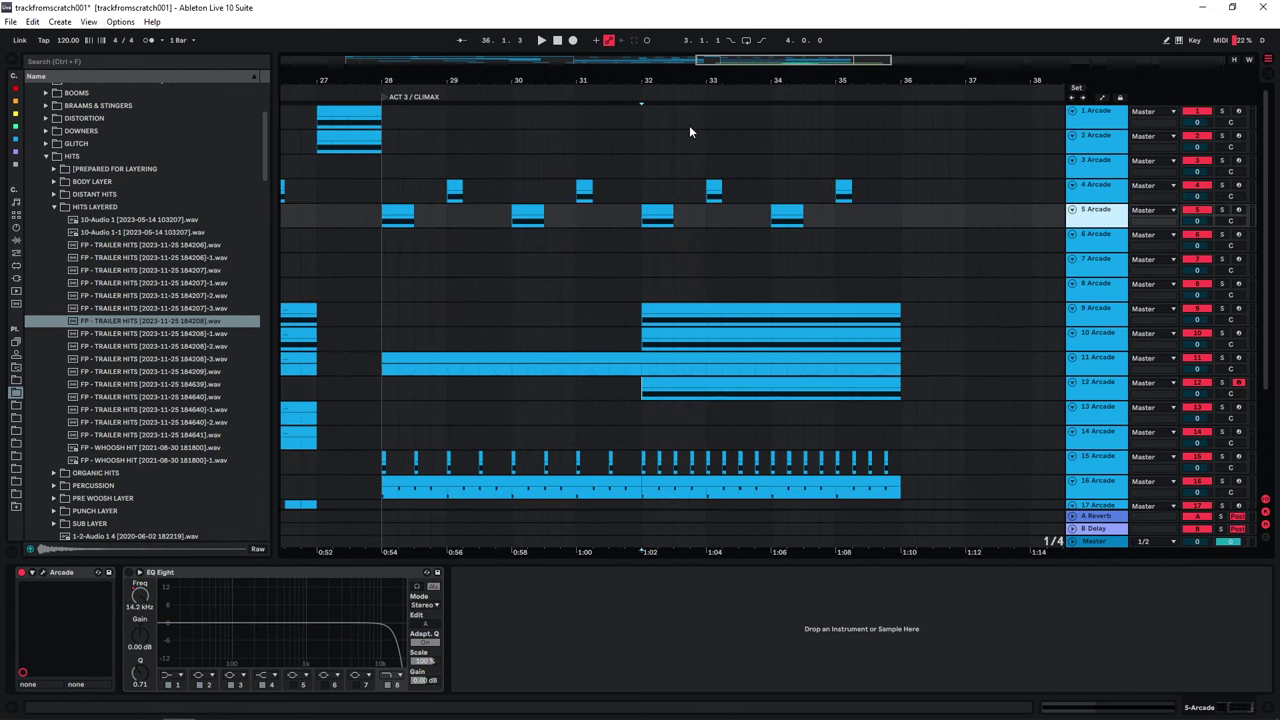
{"action": "key", "text": "ctrl+d"}
{"action": "left_click_drag", "start_coordinate": [768, 80], "coordinate": [771, 66]}
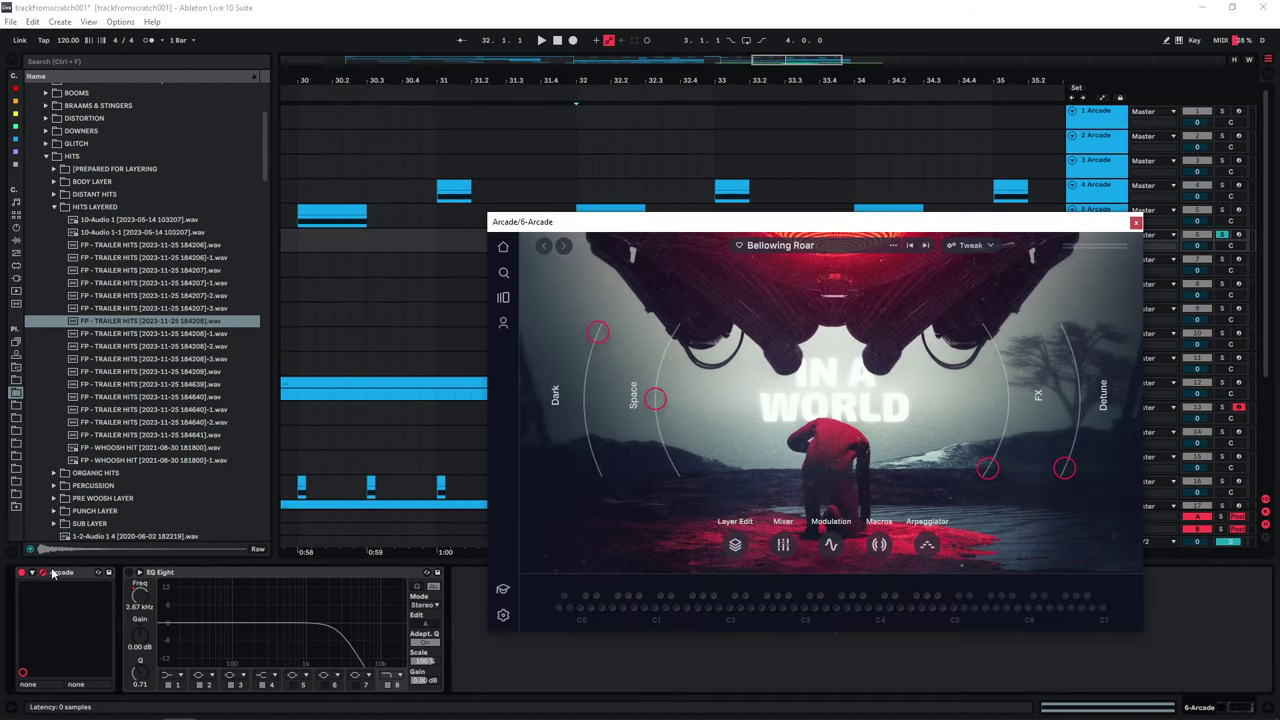
{"action": "left_click", "coordinate": [44, 572]}
Step: Preview Faceless Chorus among the Obsidian instruments and load it on track 6
{"action": "left_click_drag", "start_coordinate": [637, 228], "coordinate": [522, 230]}
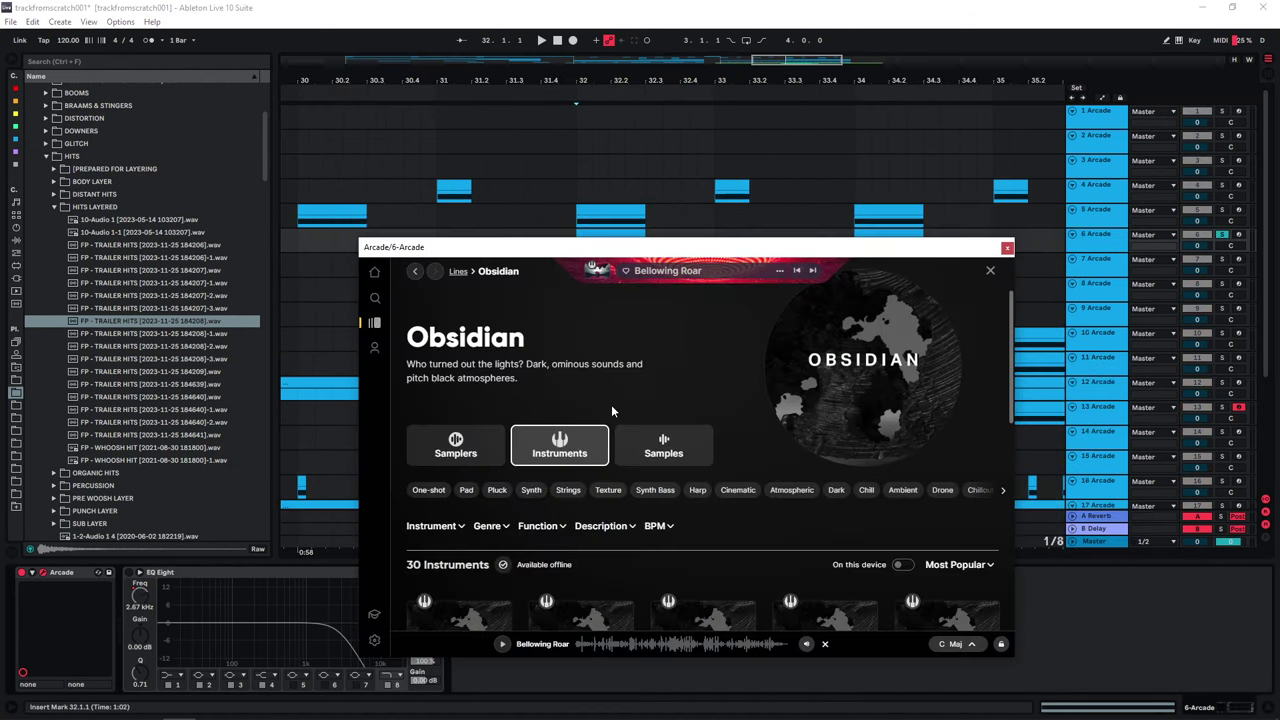
{"action": "scroll", "coordinate": [611, 404], "scroll_direction": "down", "scroll_amount": 3}
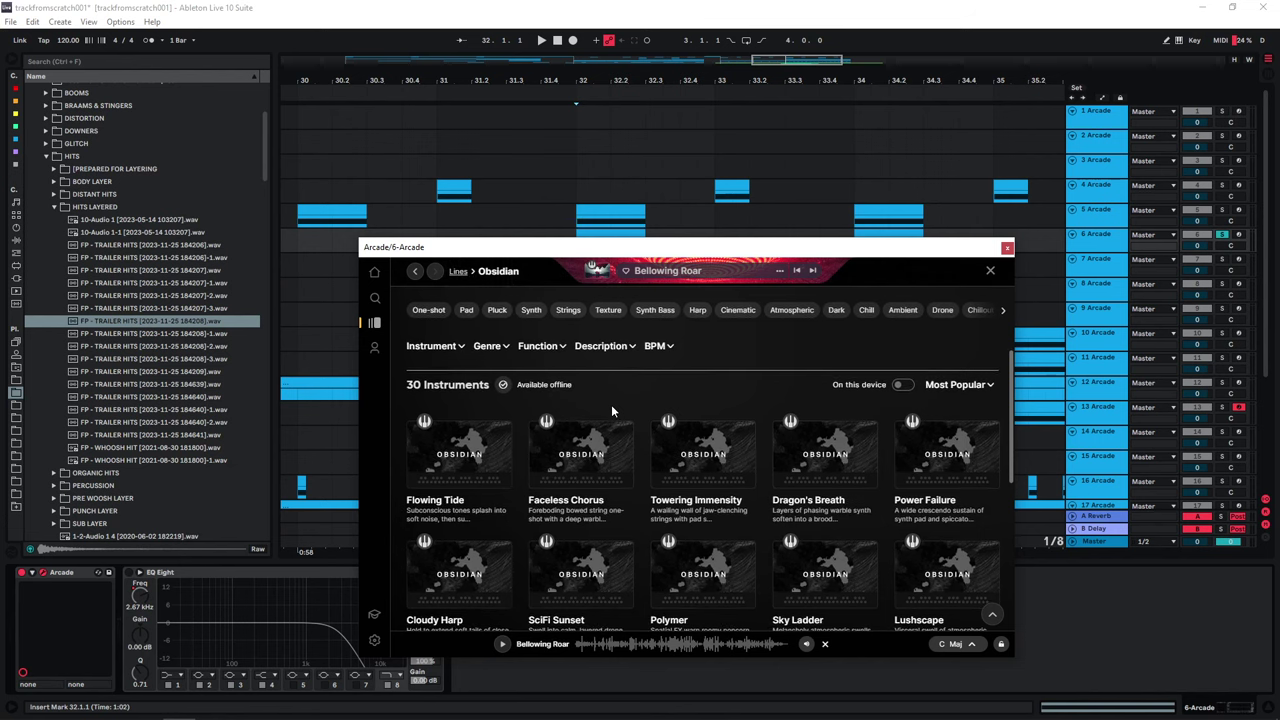
{"action": "left_click", "coordinate": [541, 477]}
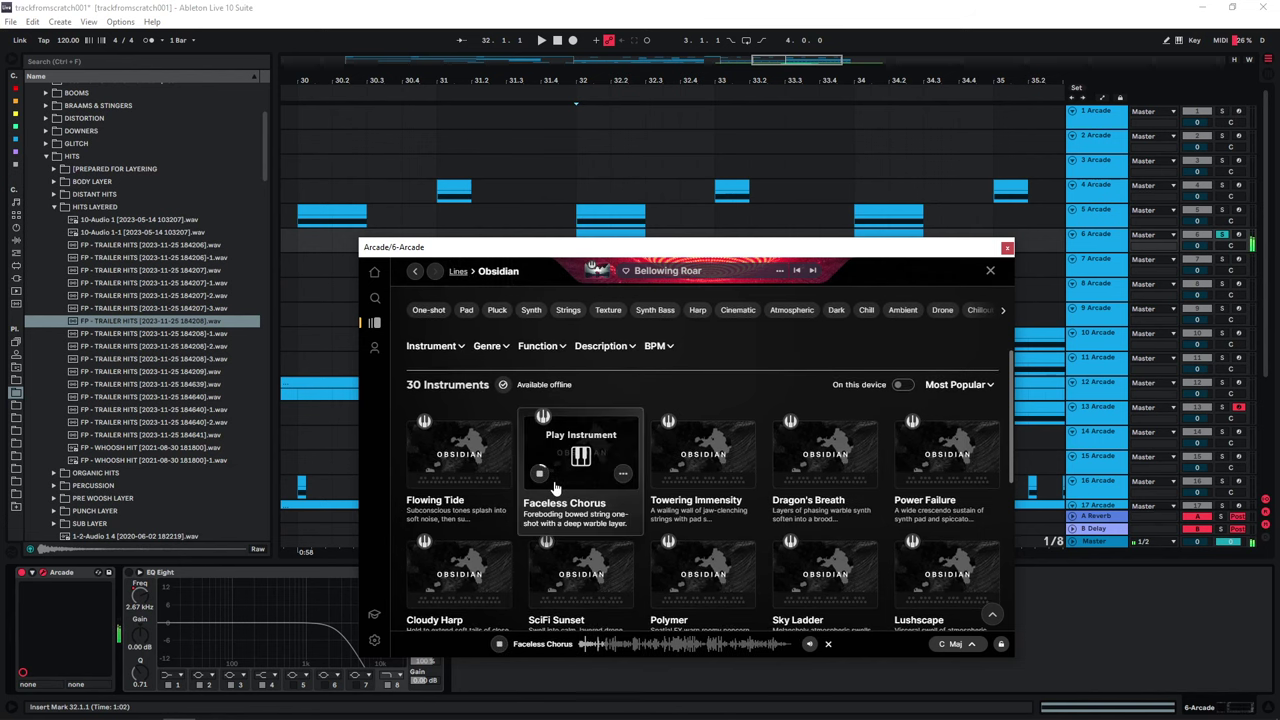
{"action": "left_click", "coordinate": [581, 457]}
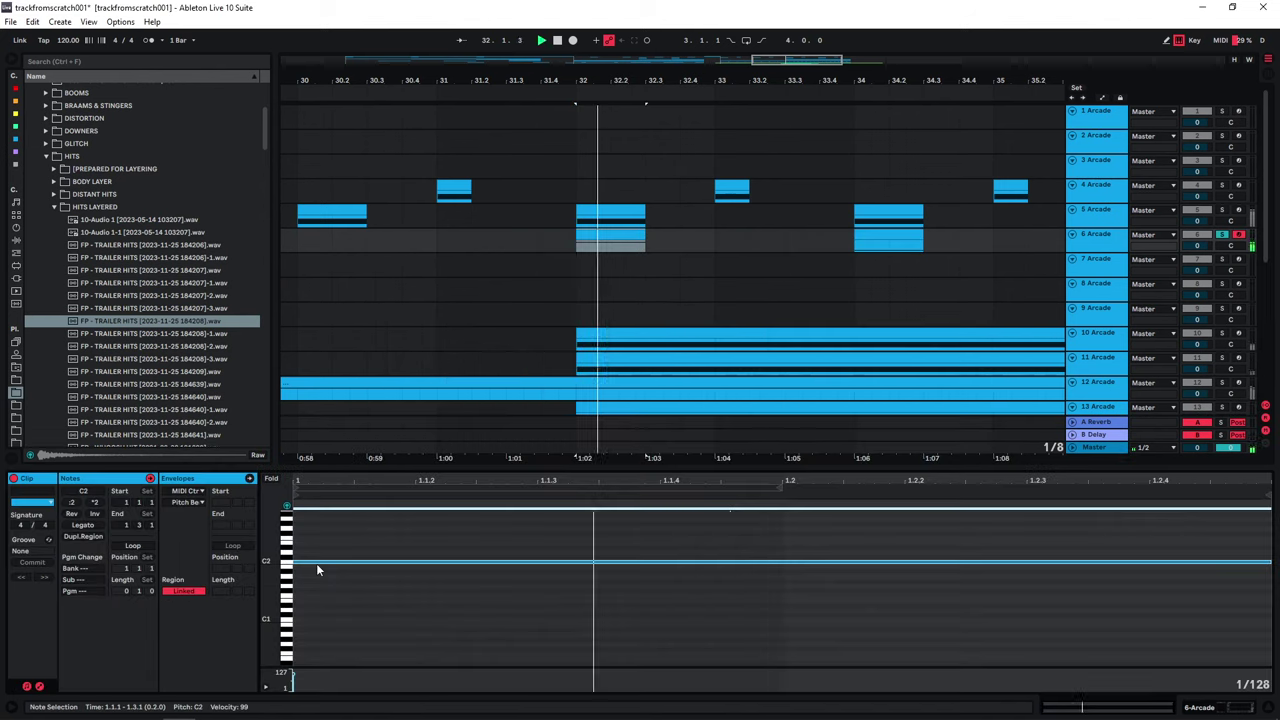
Step: Play the C2 clip at bar 32 on track 6 and shape its pitch bend envelope to rise from beat 1.2 to the clip's end
{"action": "key", "text": "space"}
{"action": "left_click", "coordinate": [238, 521]}
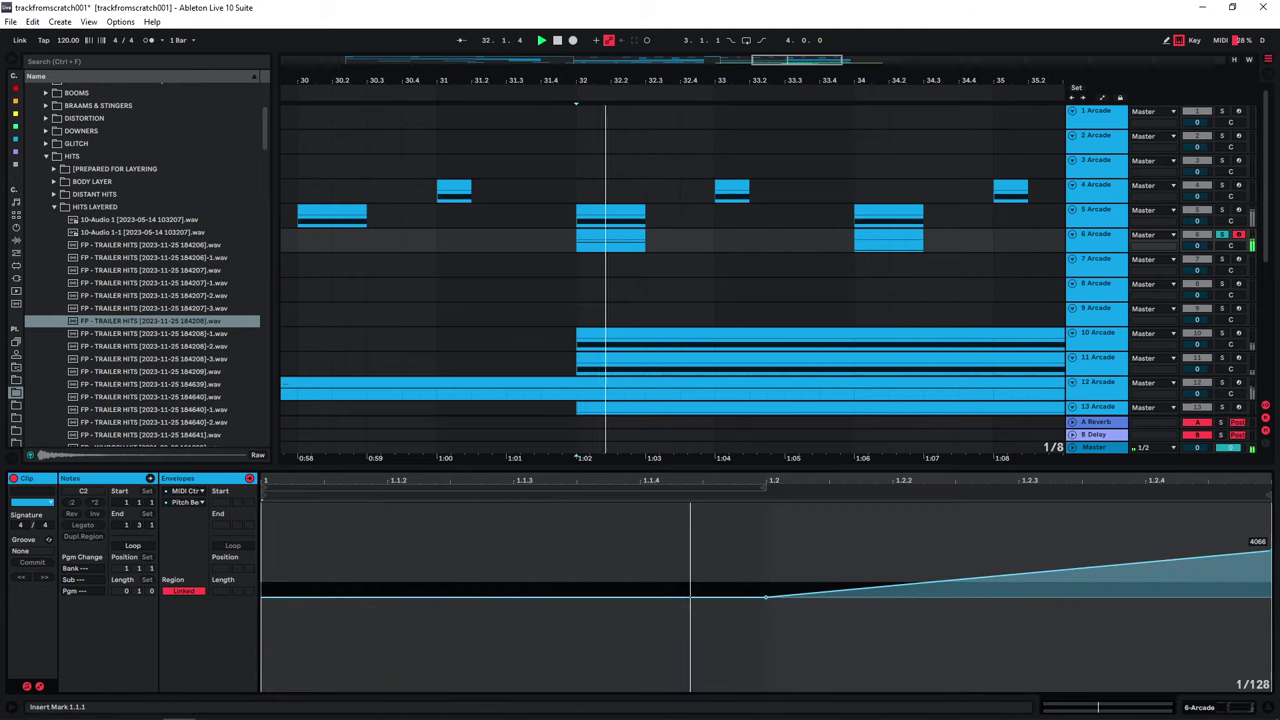
{"action": "left_click_drag", "start_coordinate": [1271, 551], "coordinate": [1271, 558]}
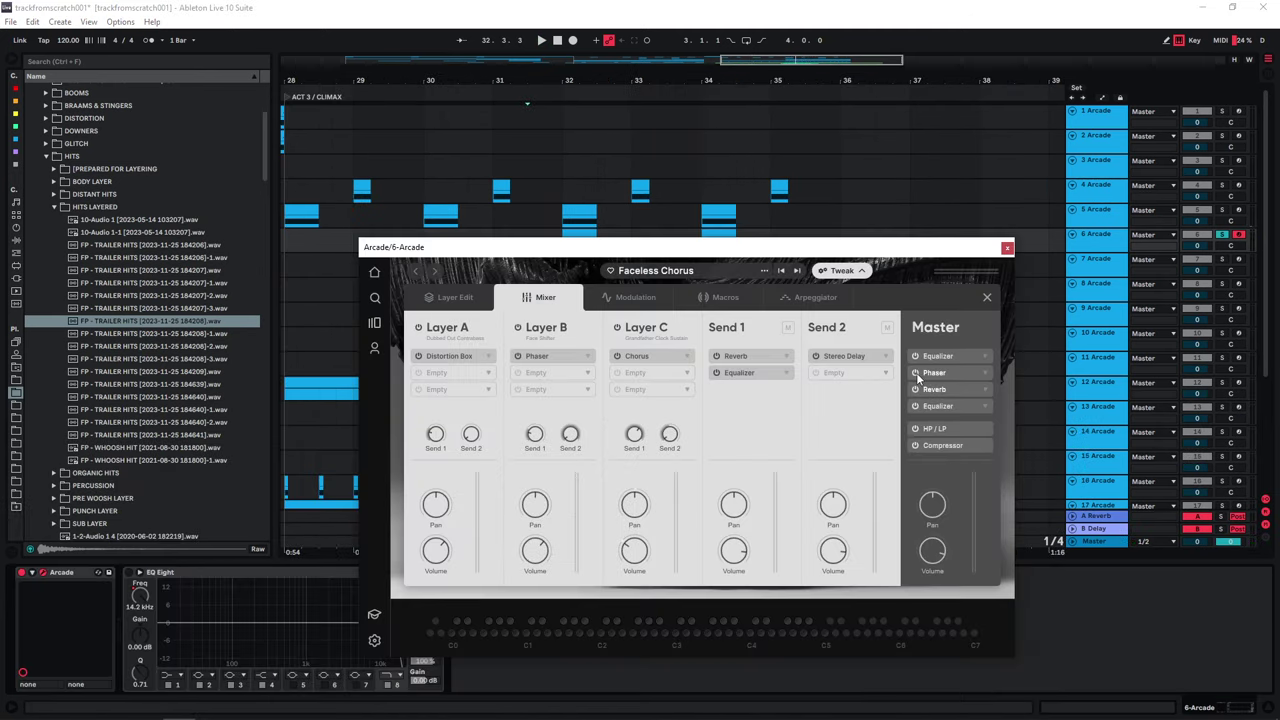
Step: Replace the master Phaser of Faceless Chorus with a Distortion Box and boost band 3 of its lower master Equalizer
{"action": "left_click", "coordinate": [986, 374]}
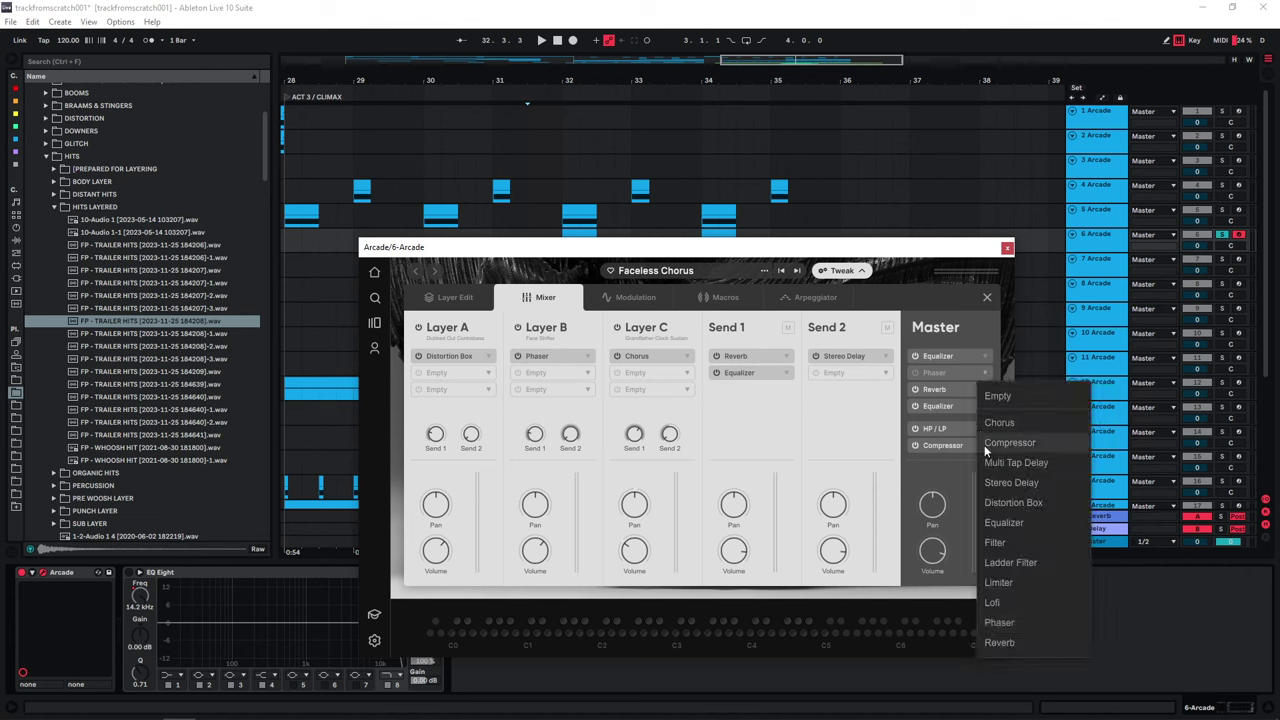
{"action": "left_click", "coordinate": [1010, 502]}
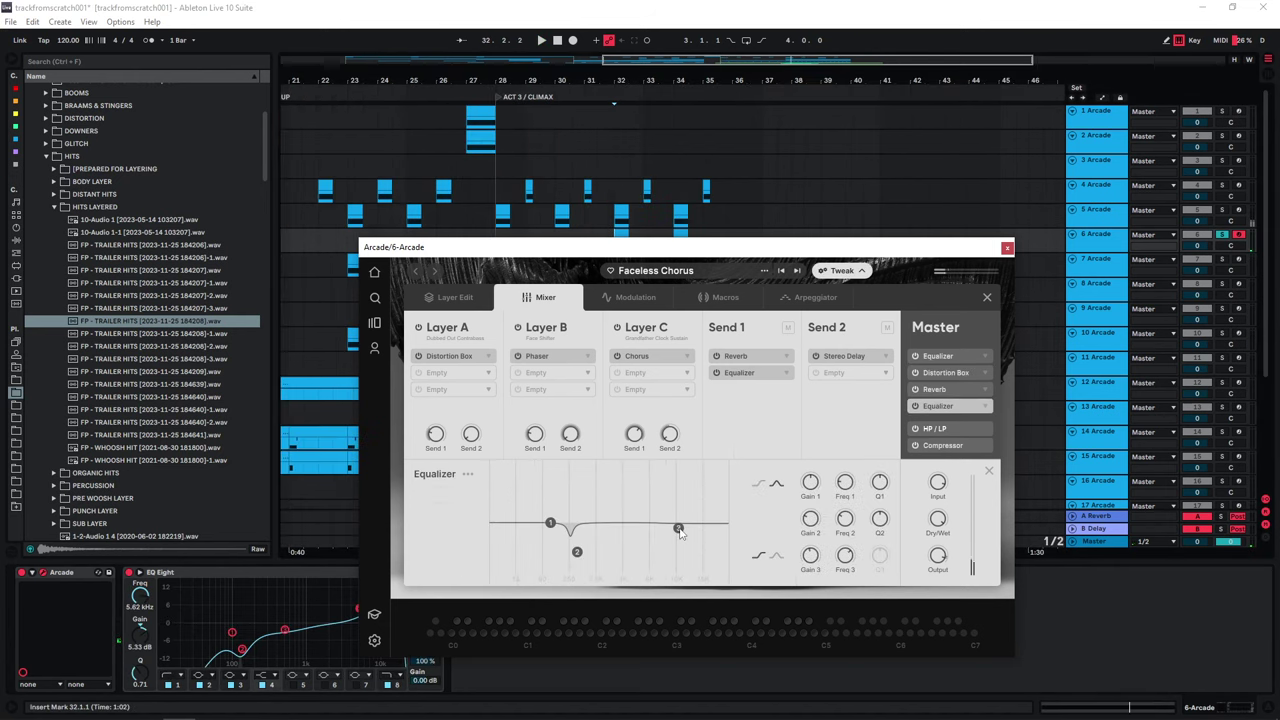
{"action": "left_click_drag", "start_coordinate": [678, 527], "coordinate": [668, 512]}
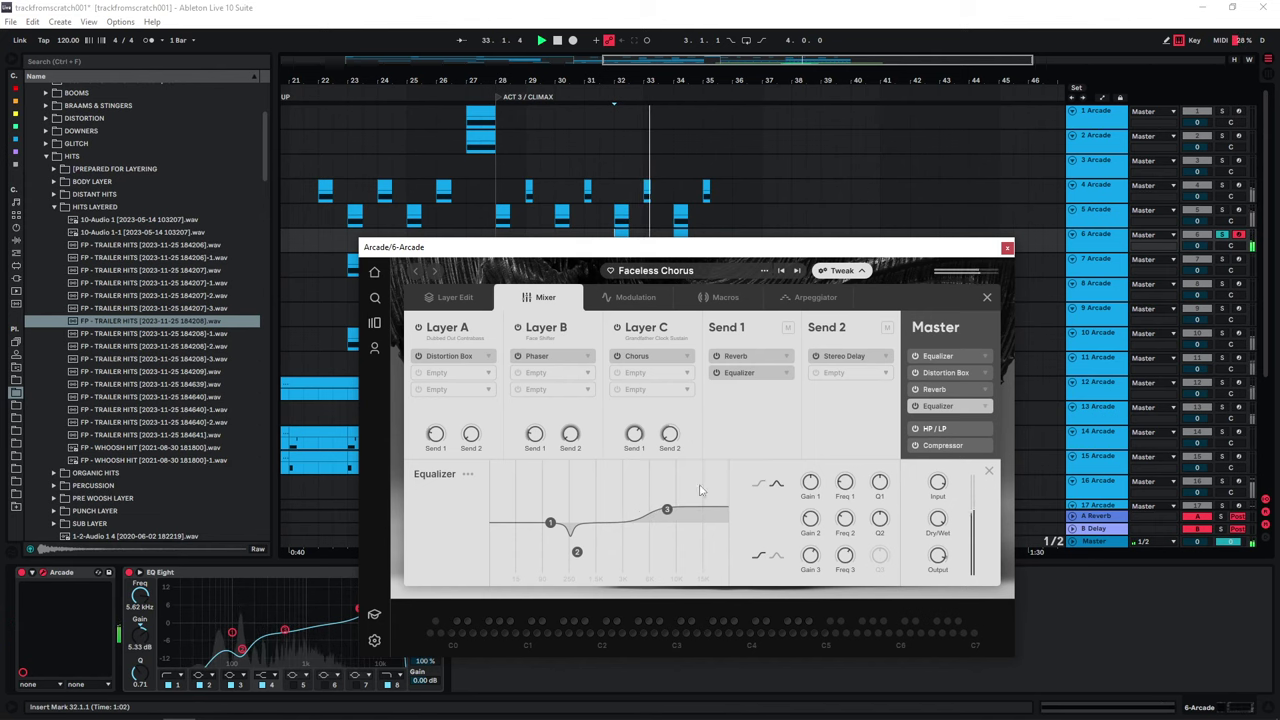
{"action": "left_click", "coordinate": [1007, 247]}
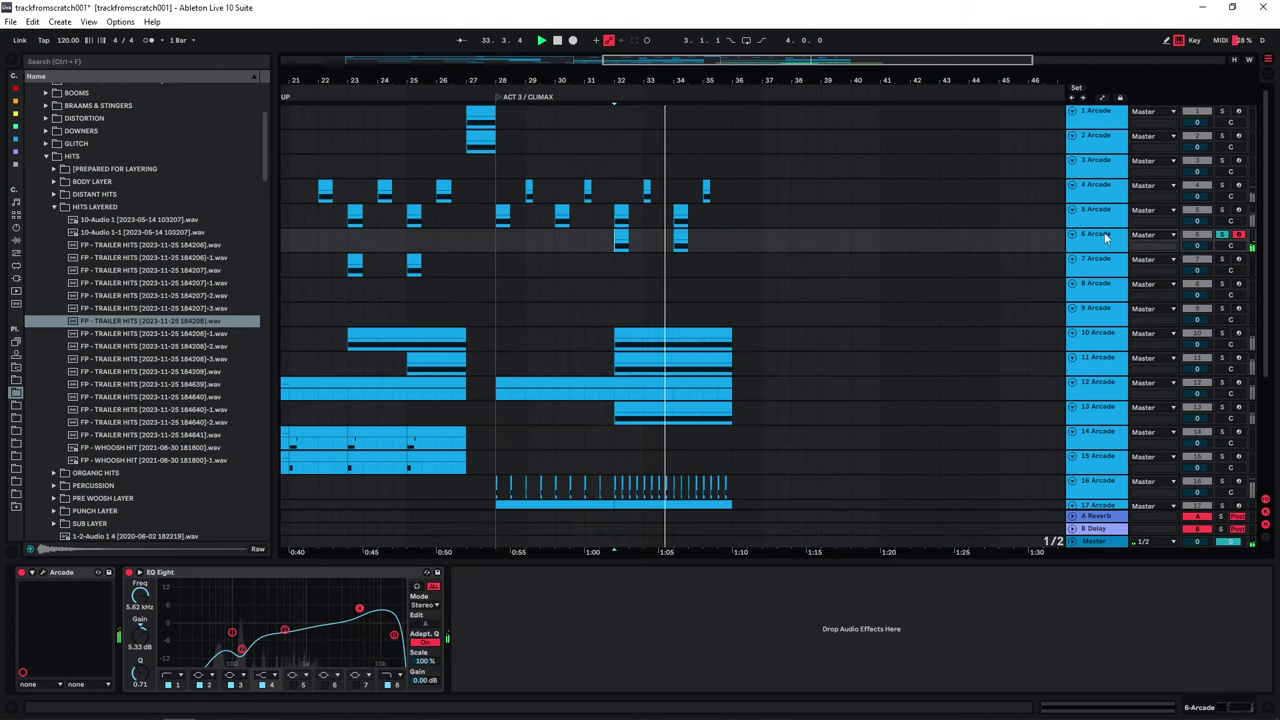
Step: Play the arrangement from bar 27 into the Act 3 climax to hear the new layer in context
{"action": "left_click", "coordinate": [617, 245]}
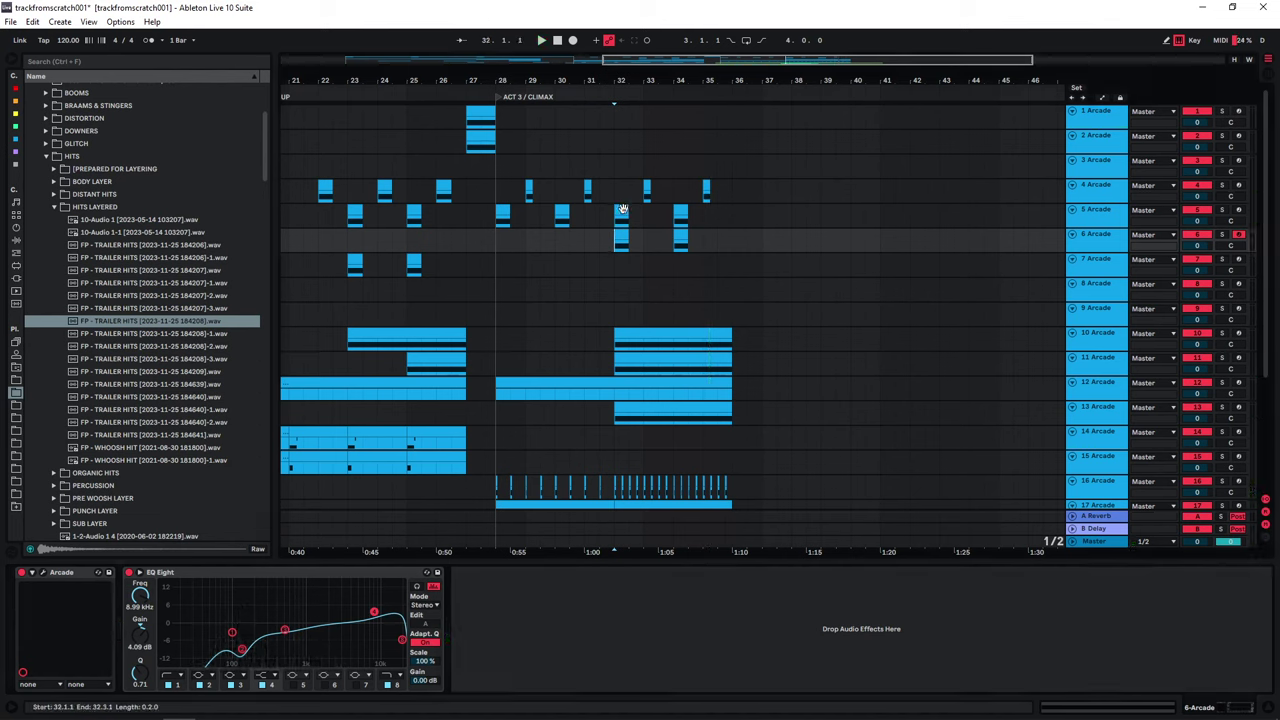
{"action": "left_click", "coordinate": [464, 259]}
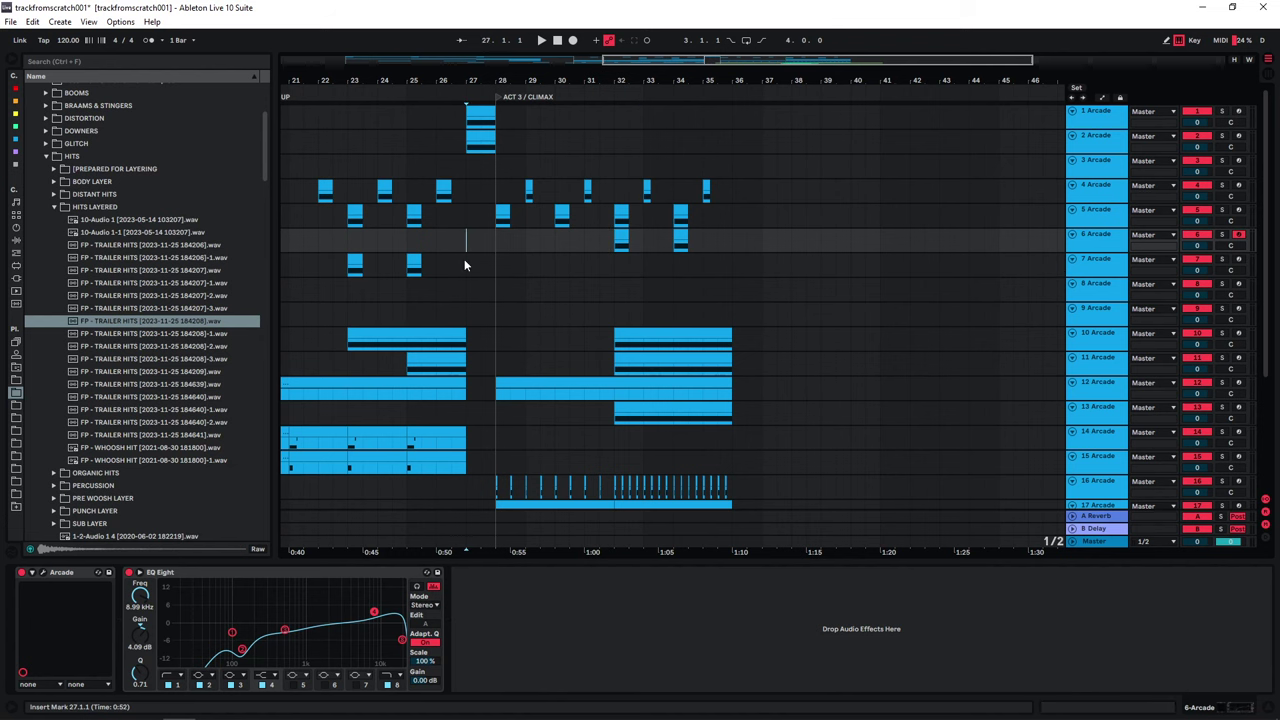
{"action": "scroll", "coordinate": [466, 270], "scroll_direction": "down", "scroll_amount": 5}
{"action": "scroll", "coordinate": [468, 287], "scroll_direction": "down", "scroll_amount": 1}
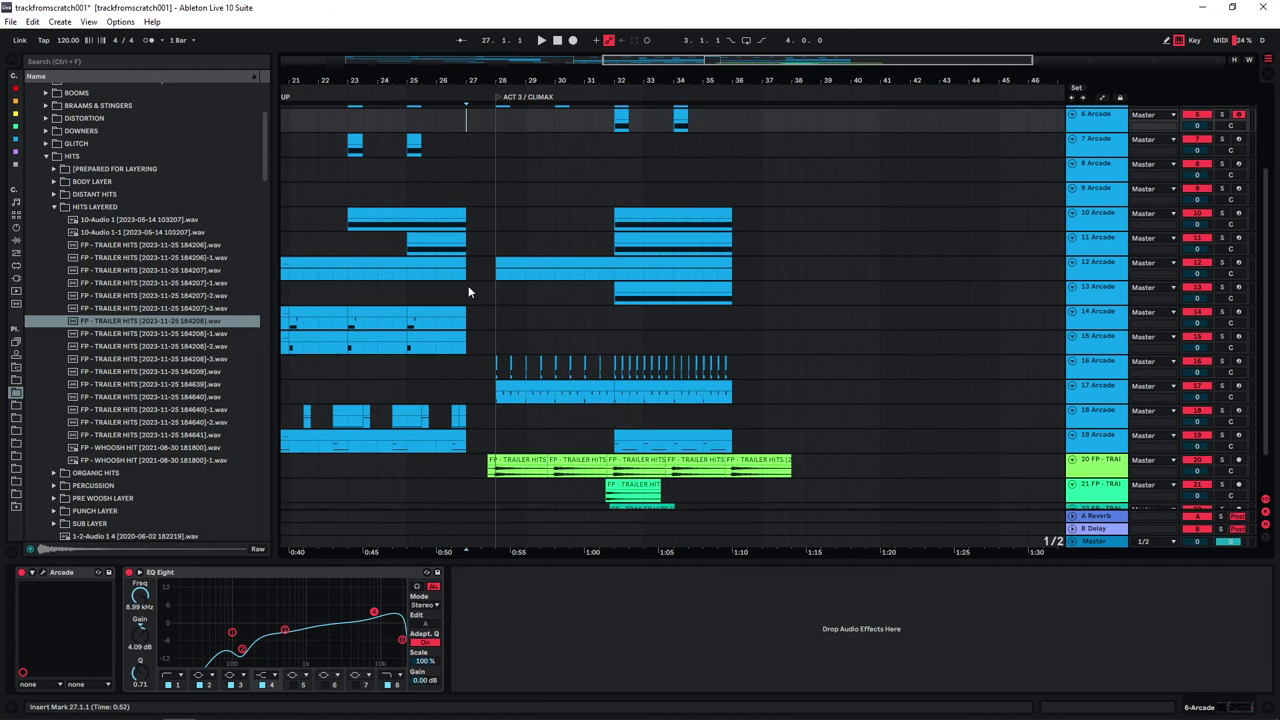
{"action": "scroll", "coordinate": [468, 290], "scroll_direction": "up", "scroll_amount": 4}
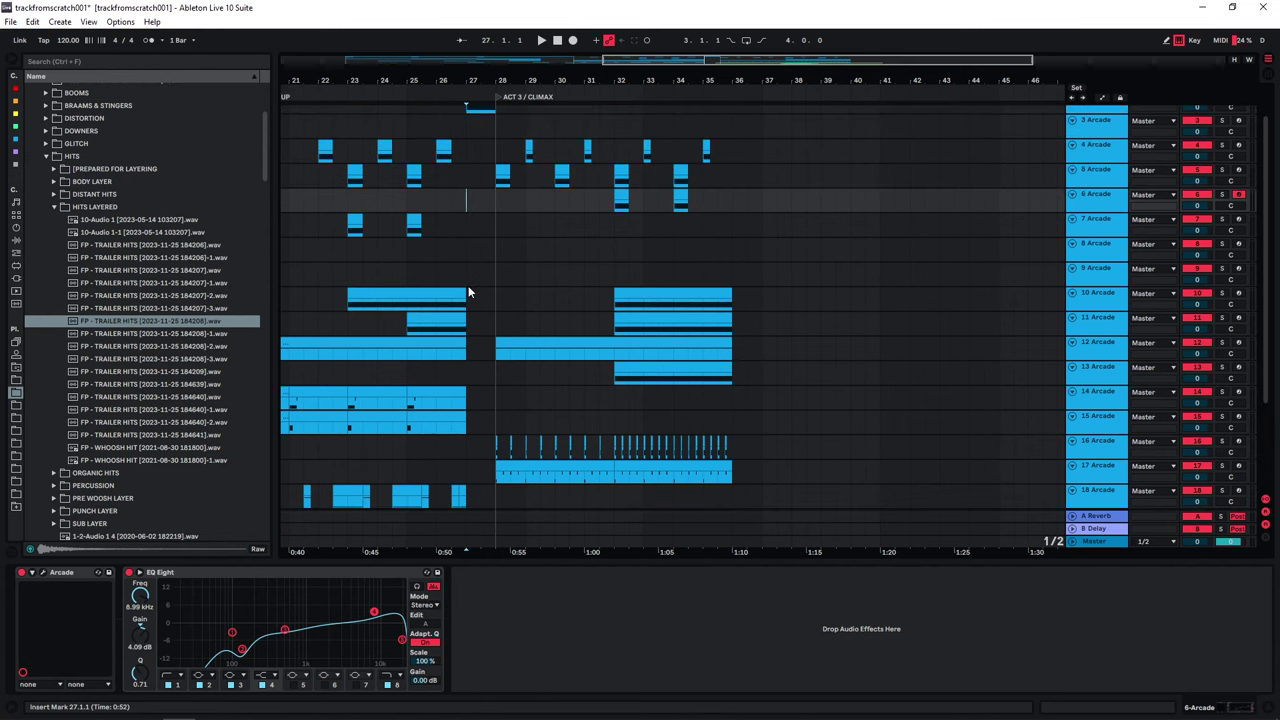
{"action": "key", "text": "space"}
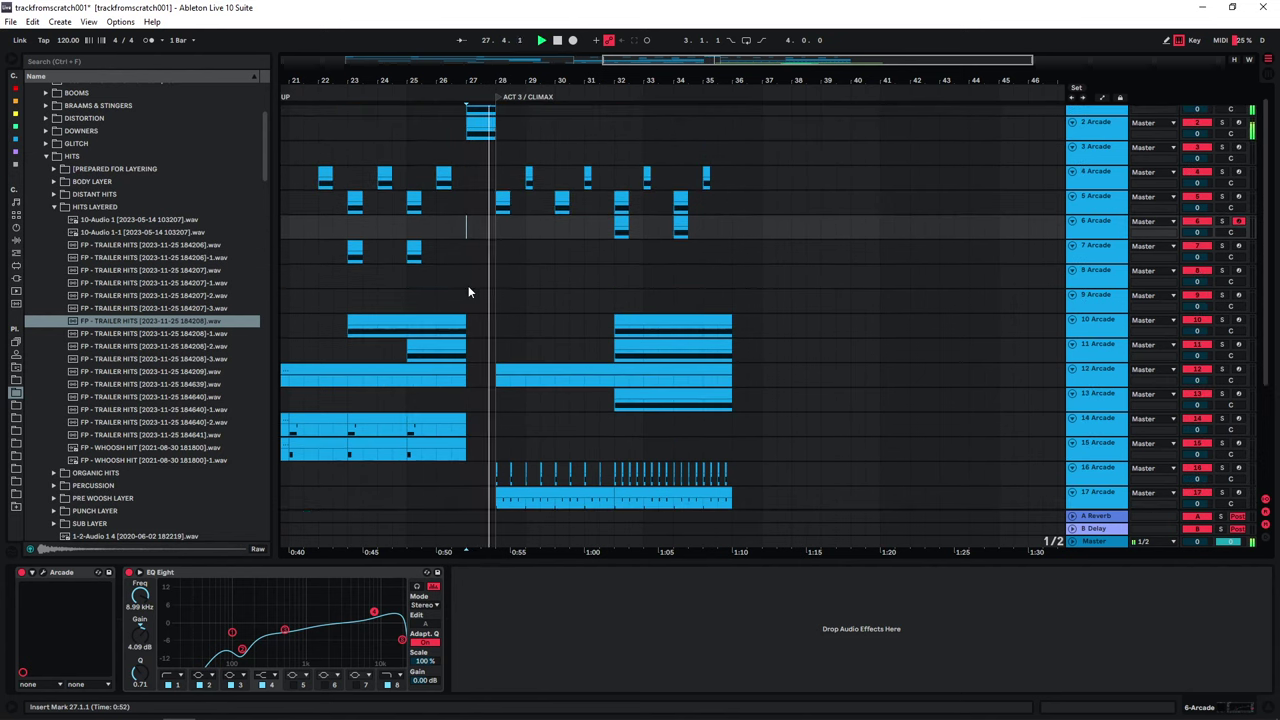
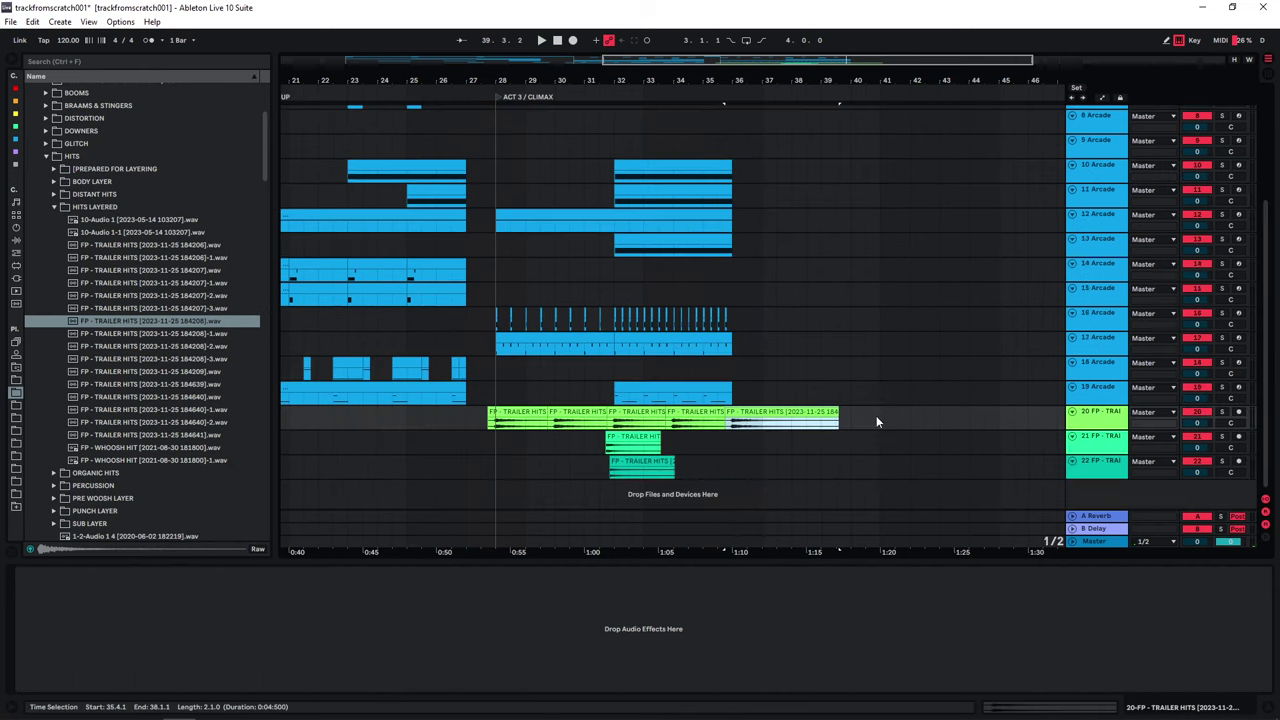
Step: Copy the bar 27 transition clips on tracks 1 and 2 to the end of the climax at bar 36
{"action": "scroll", "coordinate": [790, 374], "scroll_direction": "up", "scroll_amount": 2}
{"action": "scroll", "coordinate": [790, 374], "scroll_direction": "up", "scroll_amount": 5}
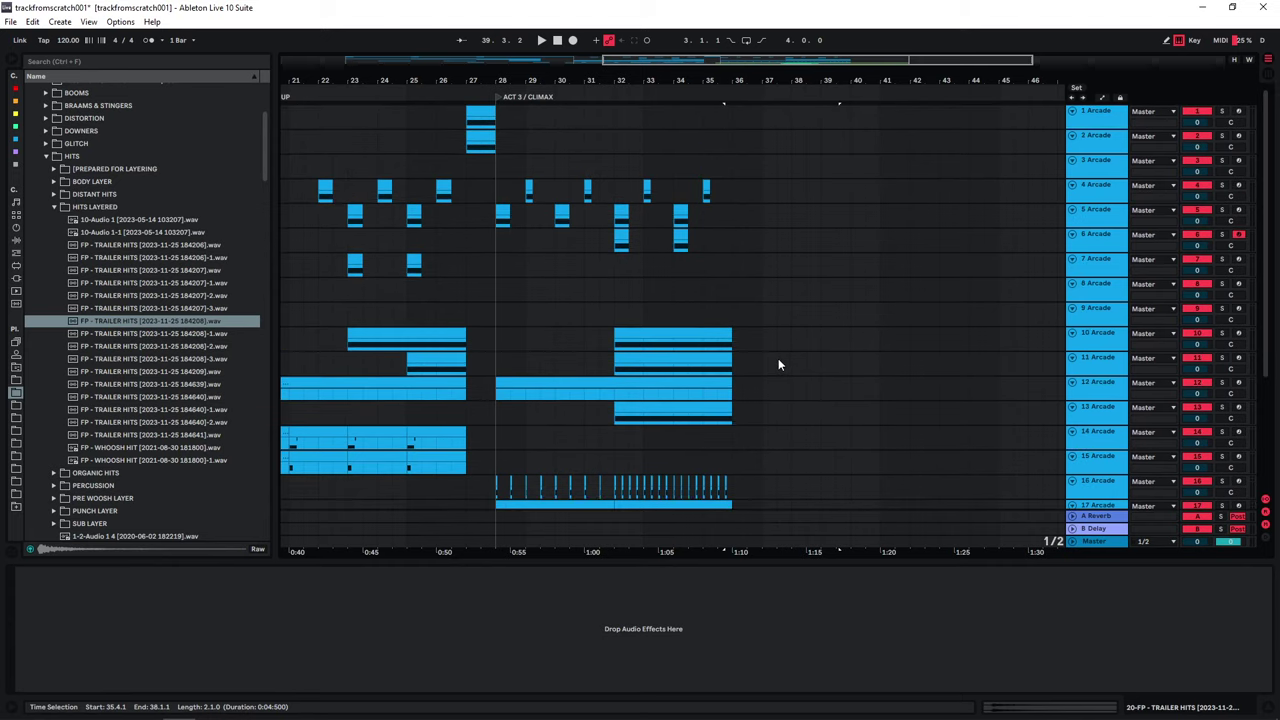
{"action": "left_click_drag", "start_coordinate": [475, 110], "coordinate": [751, 129], "text": "ctrl"}
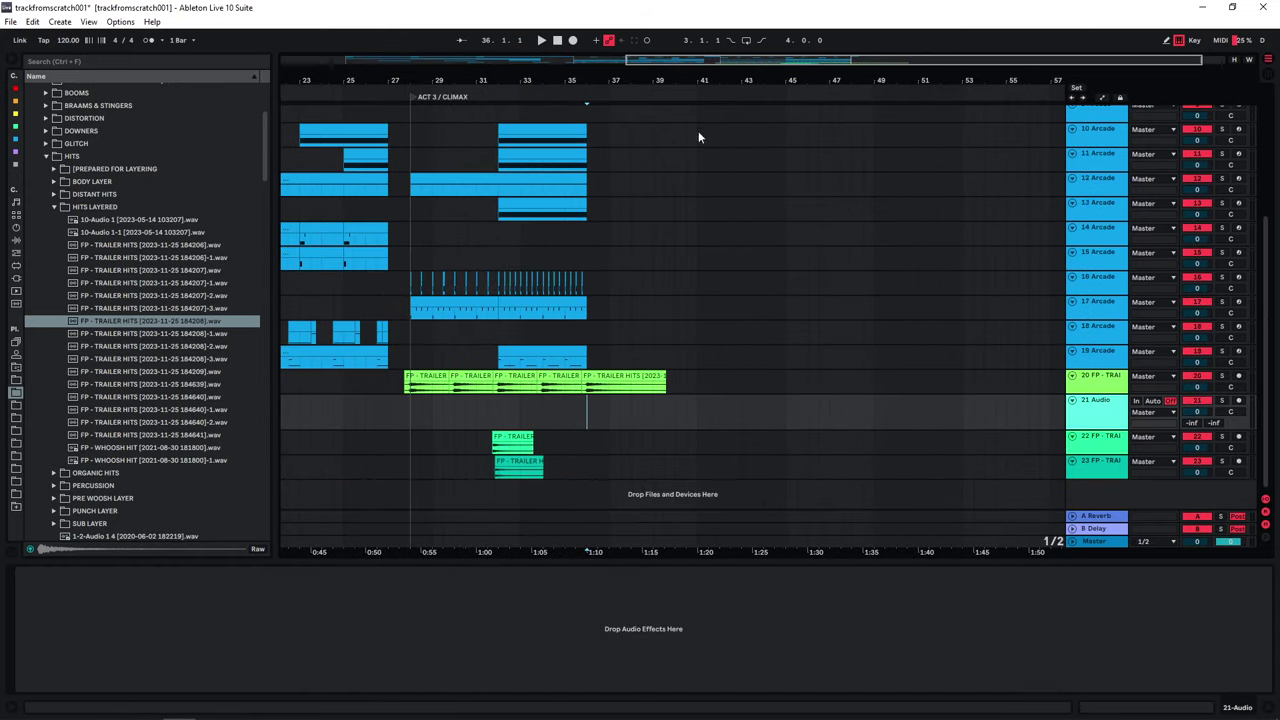
Step: Copy the bar 32 clips on tracks 10 and 11 to bar 37
{"action": "left_click_drag", "start_coordinate": [728, 61], "coordinate": [790, 120]}
{"action": "left_click_drag", "start_coordinate": [784, 59], "coordinate": [789, 59]}
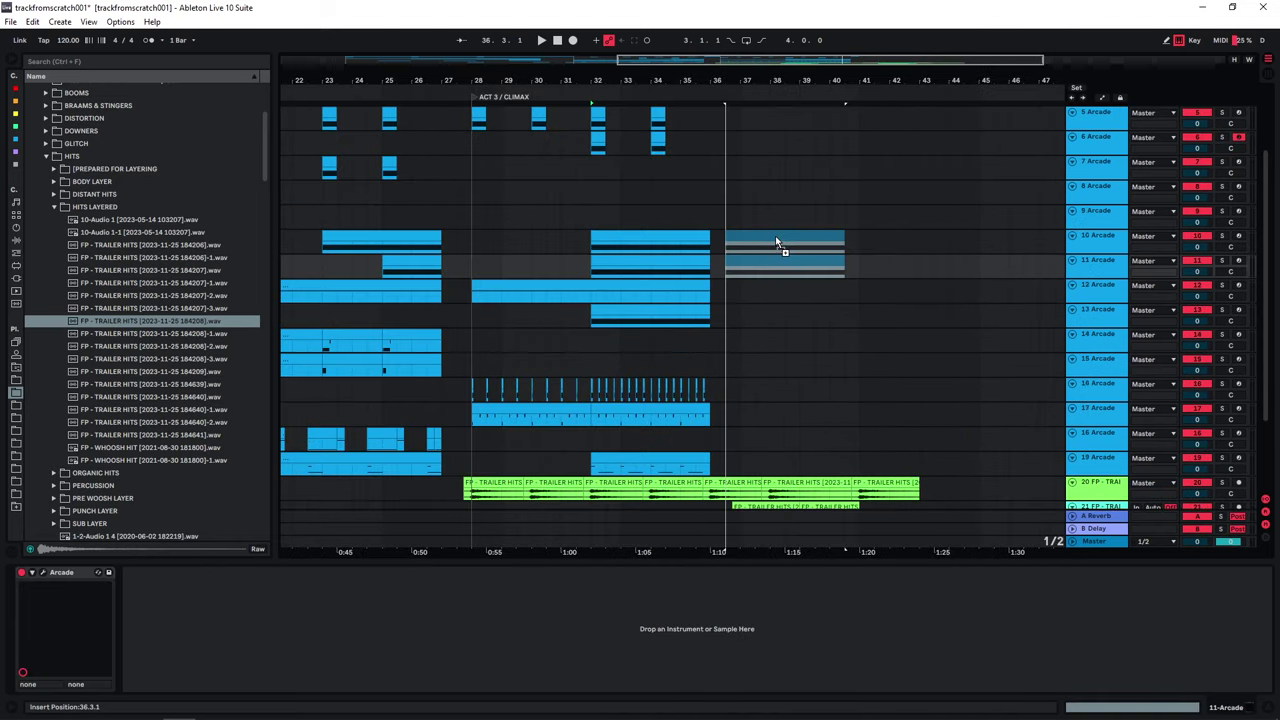
{"action": "left_click", "coordinate": [785, 242]}
{"action": "left_click", "coordinate": [603, 310]}
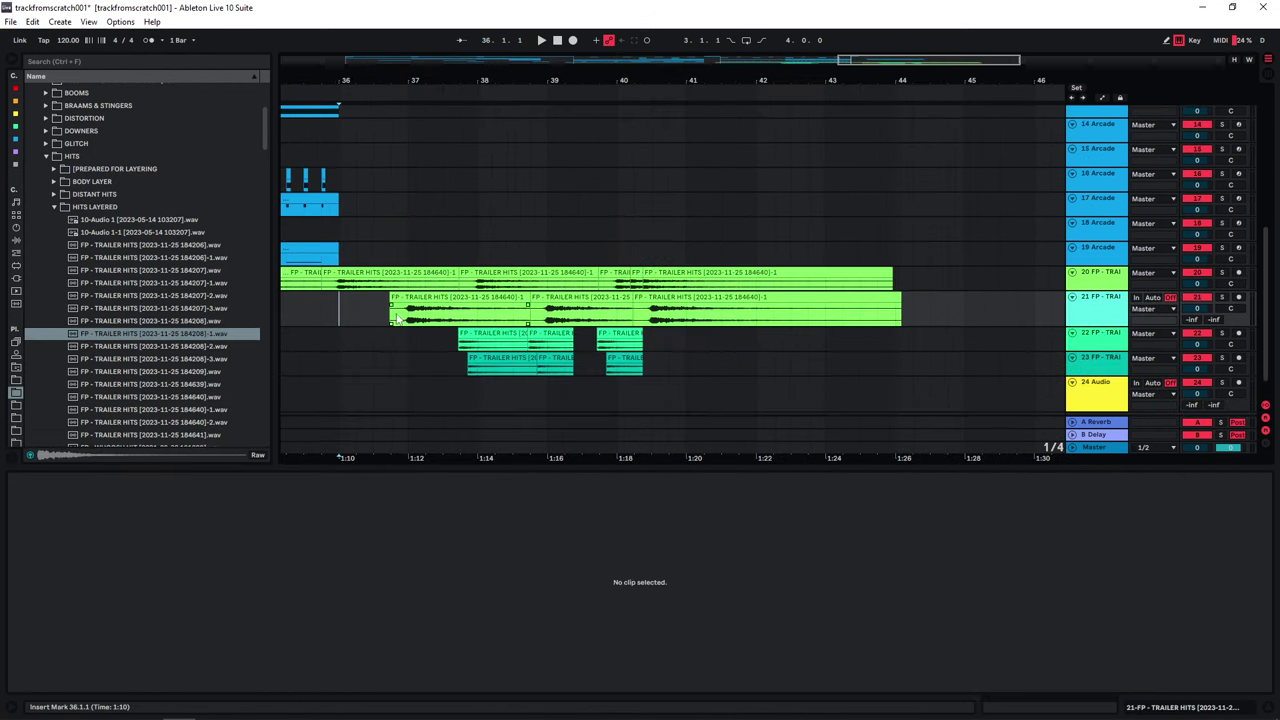
Step: Play the layered ending hits from bar 36.4 to hear how they sit together
{"action": "left_click", "coordinate": [390, 318]}
{"action": "scroll", "coordinate": [379, 333], "scroll_direction": "up", "scroll_amount": 3}
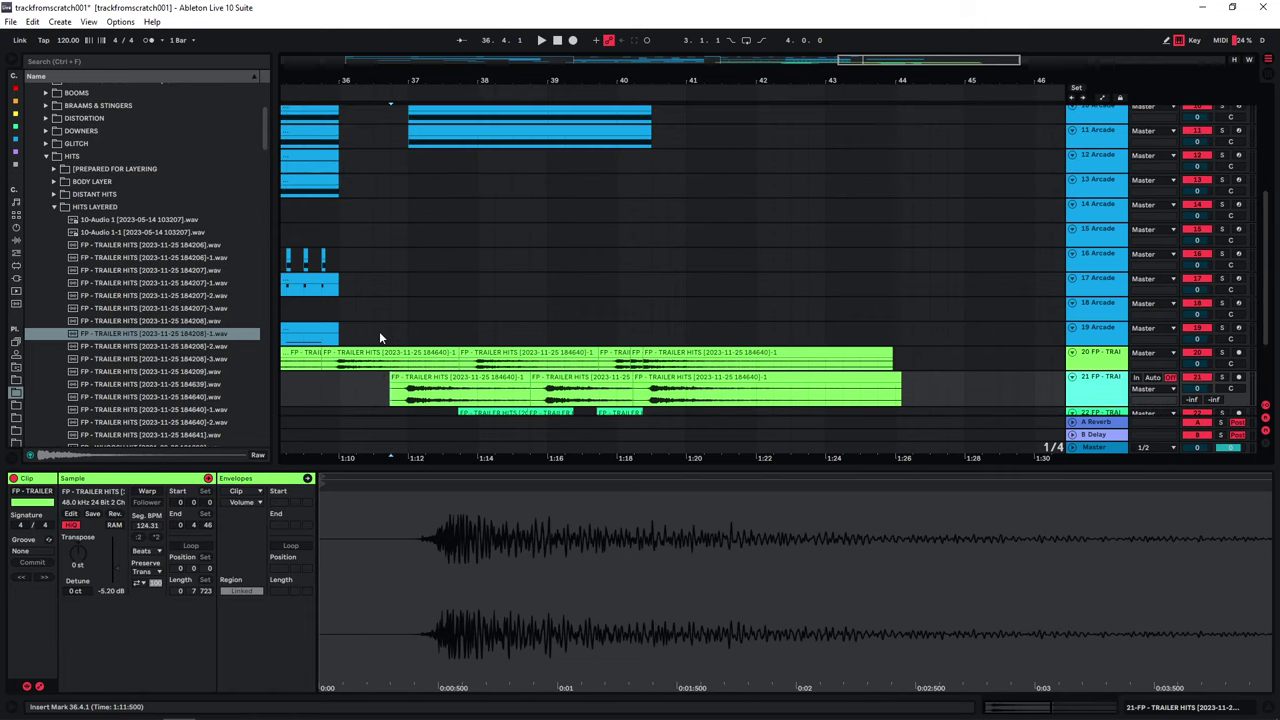
{"action": "key", "text": "space"}
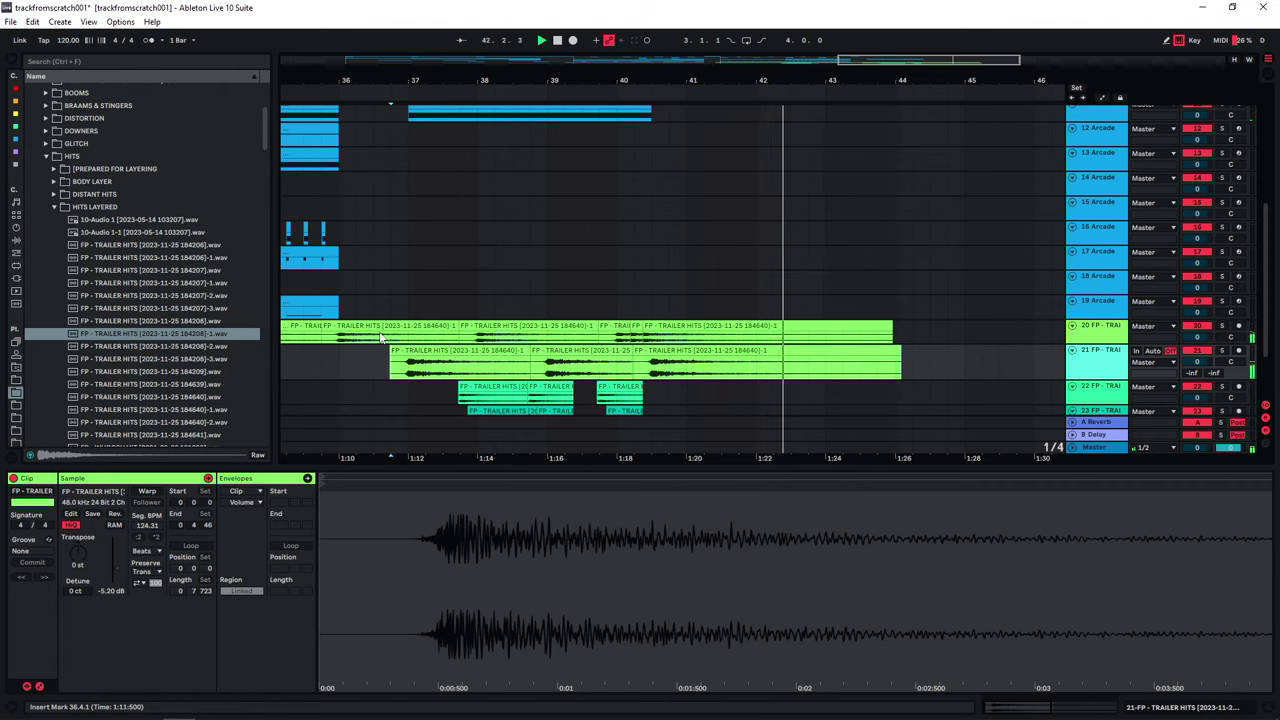
{"action": "scroll", "coordinate": [518, 357], "scroll_direction": "down", "scroll_amount": 2}
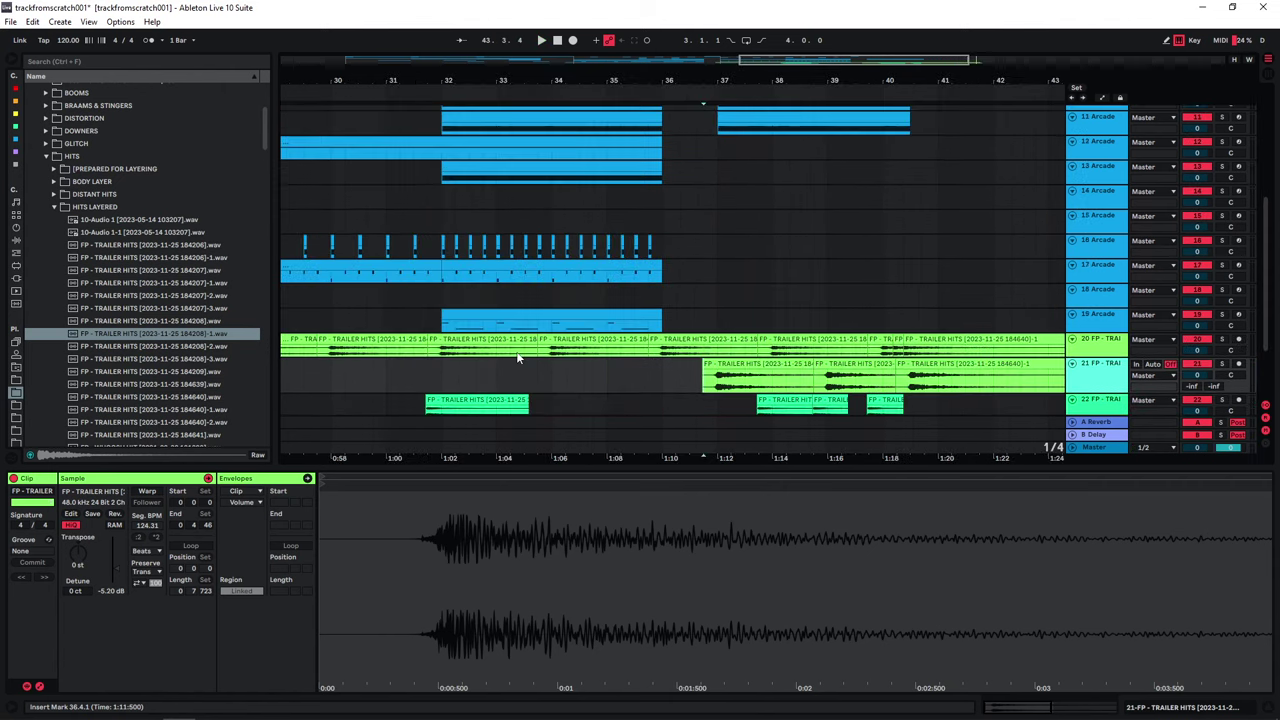
{"action": "scroll", "coordinate": [518, 357], "scroll_direction": "up", "scroll_amount": 2}
{"action": "key", "text": "space"}
Step: Copy the track 17 clip from bar 32 to bar 37 and shorten it to end at 40.3
{"action": "scroll", "coordinate": [519, 357], "scroll_direction": "up", "scroll_amount": 2}
{"action": "left_click", "coordinate": [495, 347]}
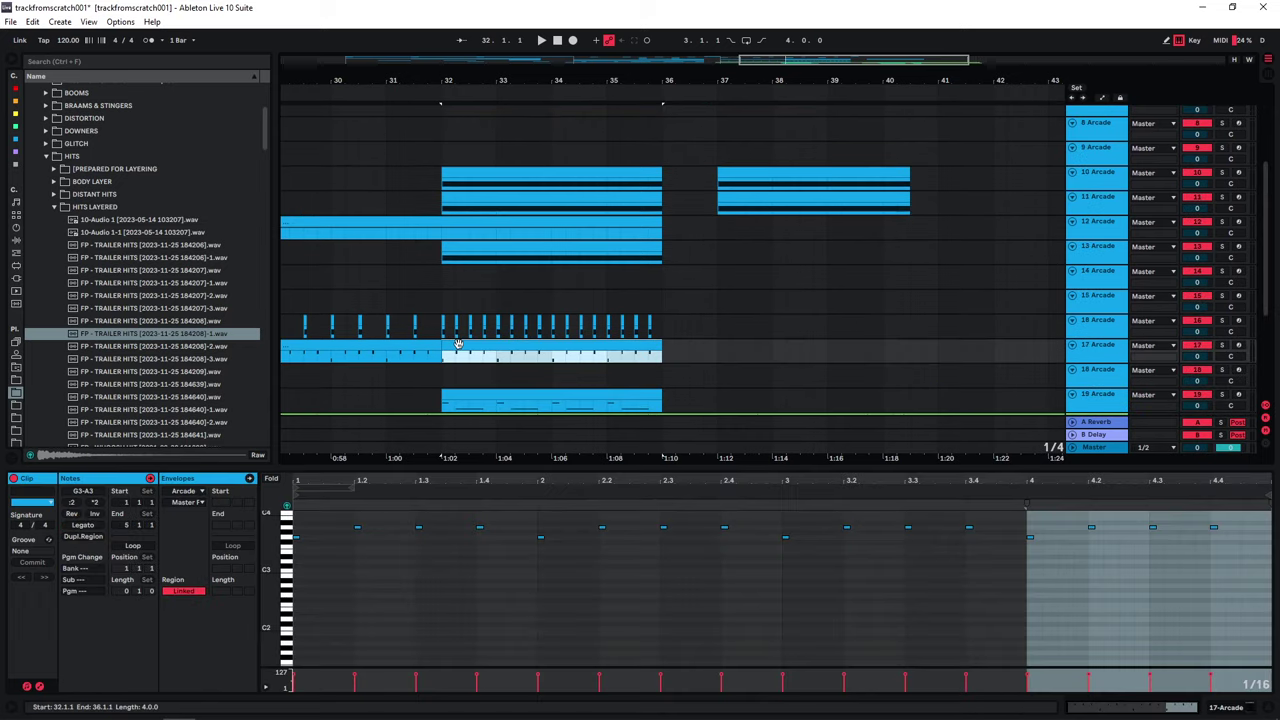
{"action": "left_click_drag", "start_coordinate": [461, 346], "coordinate": [737, 346]}
{"action": "left_click_drag", "start_coordinate": [937, 346], "coordinate": [910, 346]}
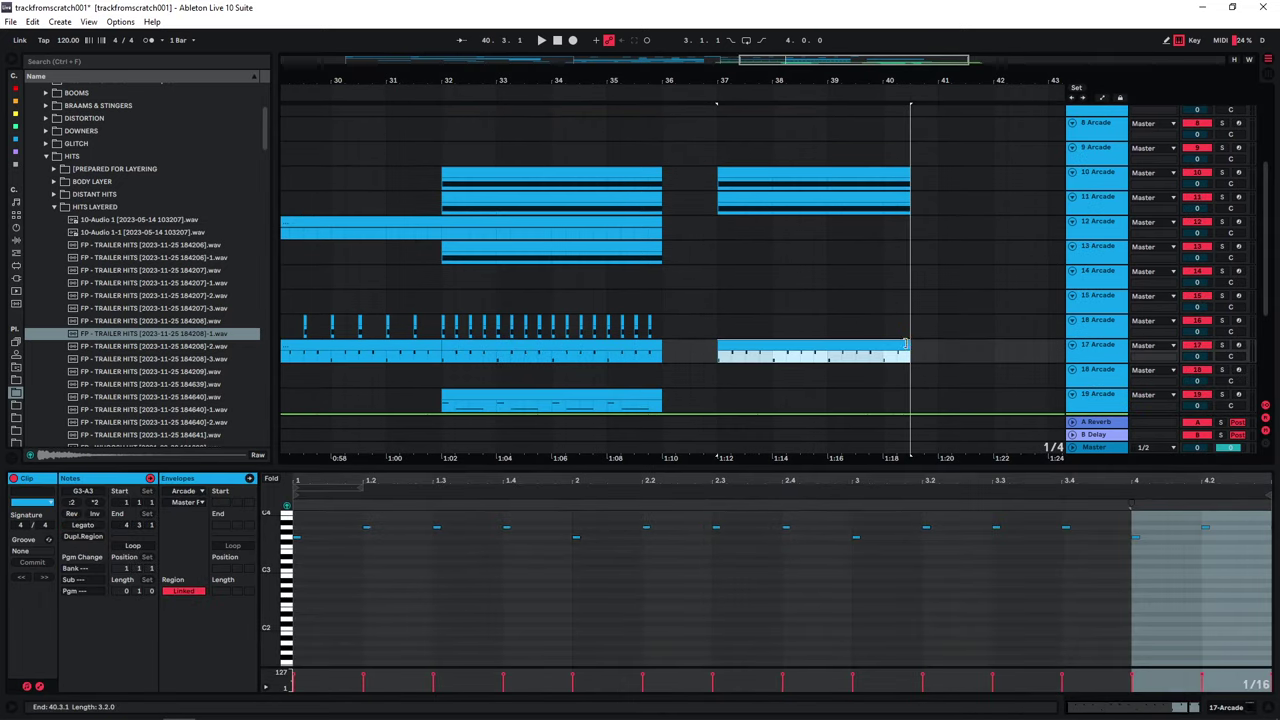
Step: Compress the copied track 17 clip's four-note G3-A3 pattern to half its length, duplicate it to fill the clip, and play it
{"action": "left_click_drag", "start_coordinate": [356, 431], "coordinate": [392, 463]}
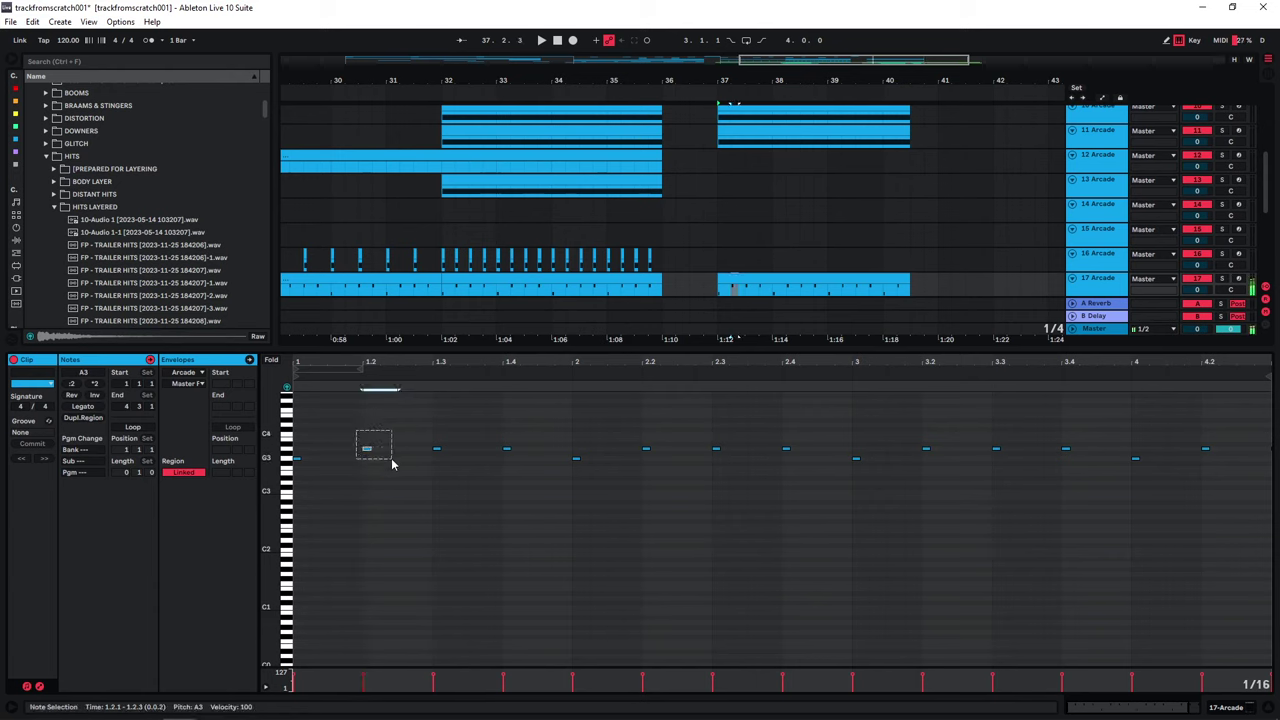
{"action": "left_click_drag", "start_coordinate": [434, 473], "coordinate": [213, 423]}
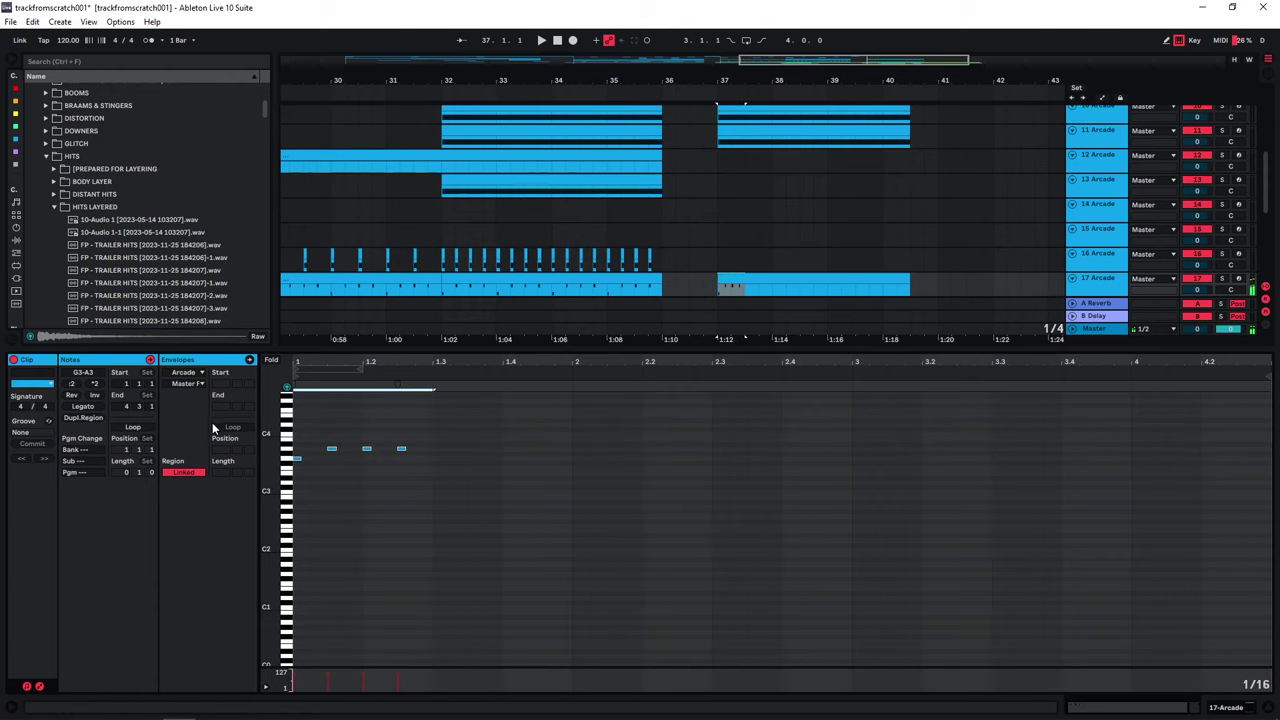
{"action": "key", "text": "ctrl+d"}
{"action": "key", "text": "ctrl+d"}
{"action": "key", "text": "ctrl+d"}
{"action": "key", "text": "ctrl+d"}
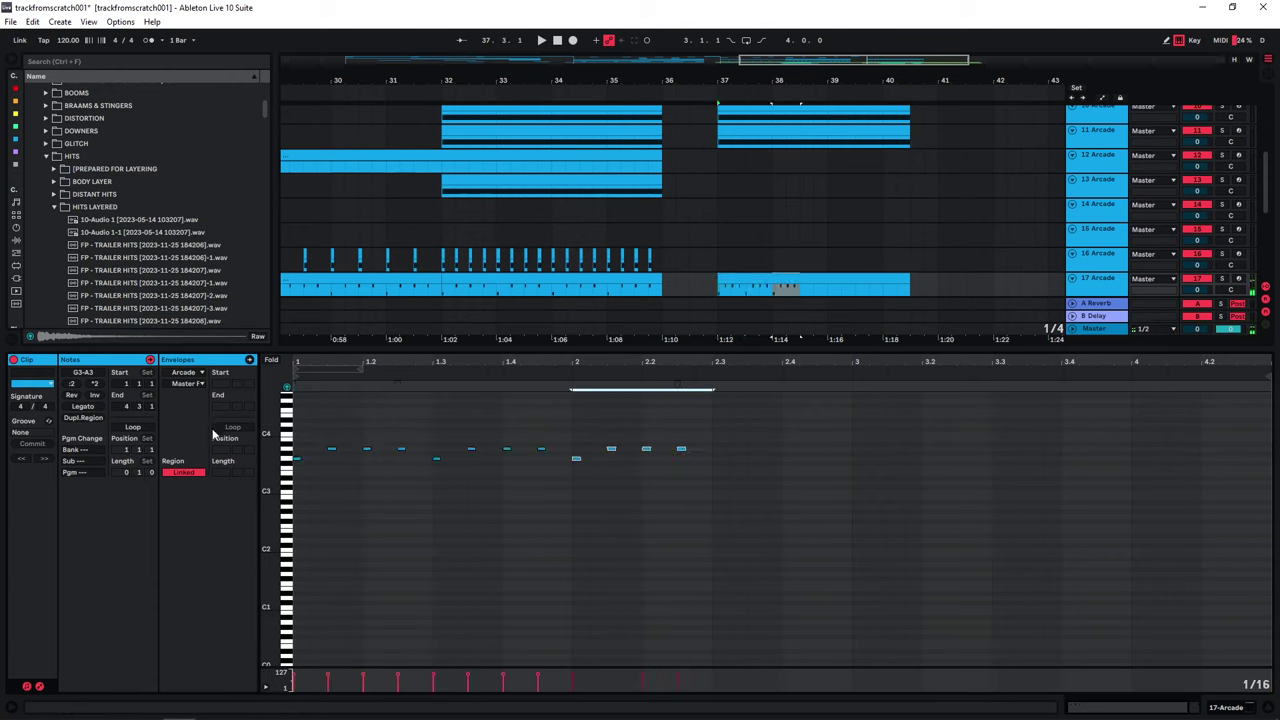
{"action": "key", "text": "ctrl+d"}
{"action": "key", "text": "ctrl+d"}
{"action": "key", "text": "space"}
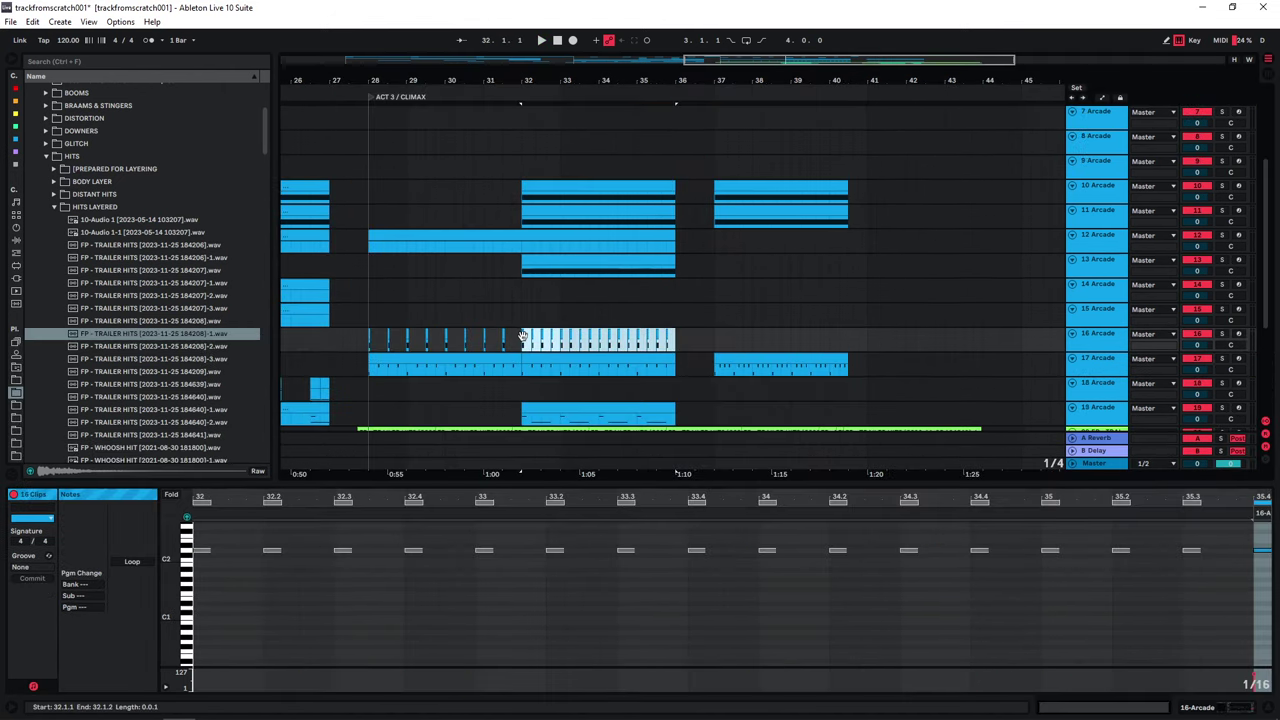
Step: Copy track 16's short hits from bar 32 to bar 37 and tighten the last ones so the final hit starts at 40.3
{"action": "left_click_drag", "start_coordinate": [522, 335], "coordinate": [714, 336]}
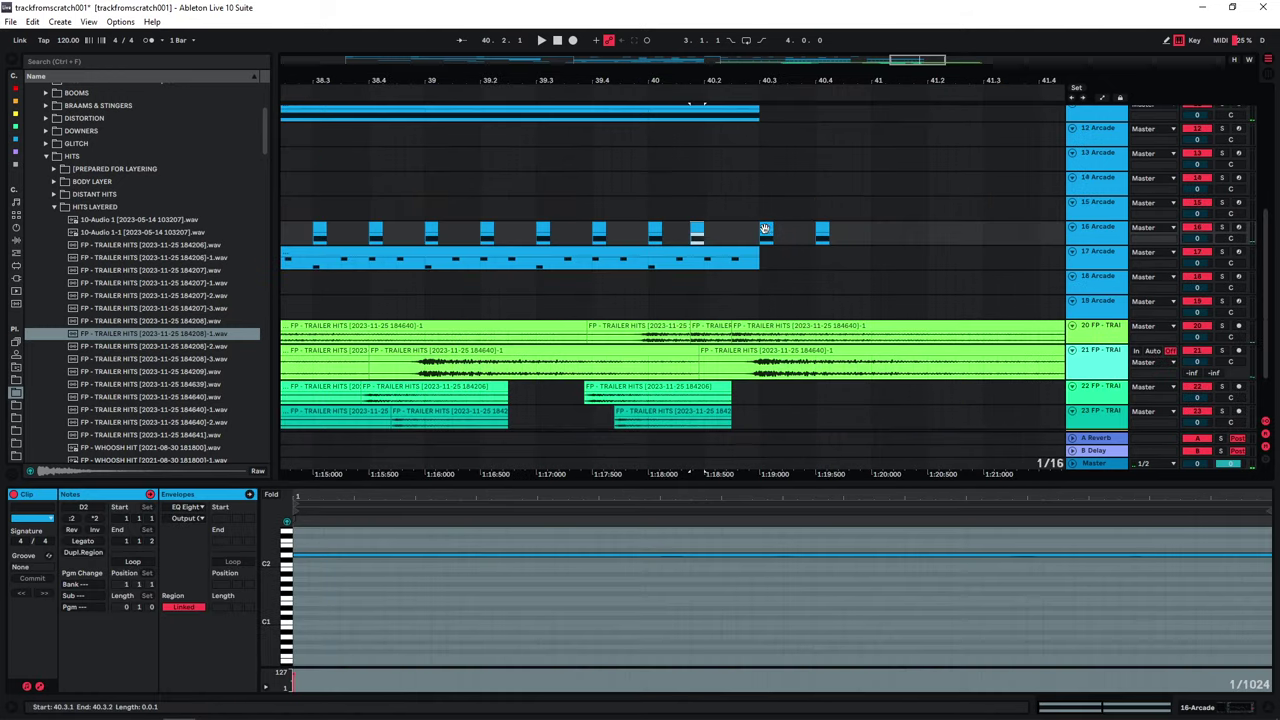
{"action": "left_click", "coordinate": [756, 233]}
{"action": "left_click", "coordinate": [822, 229]}
{"action": "left_click", "coordinate": [768, 237]}
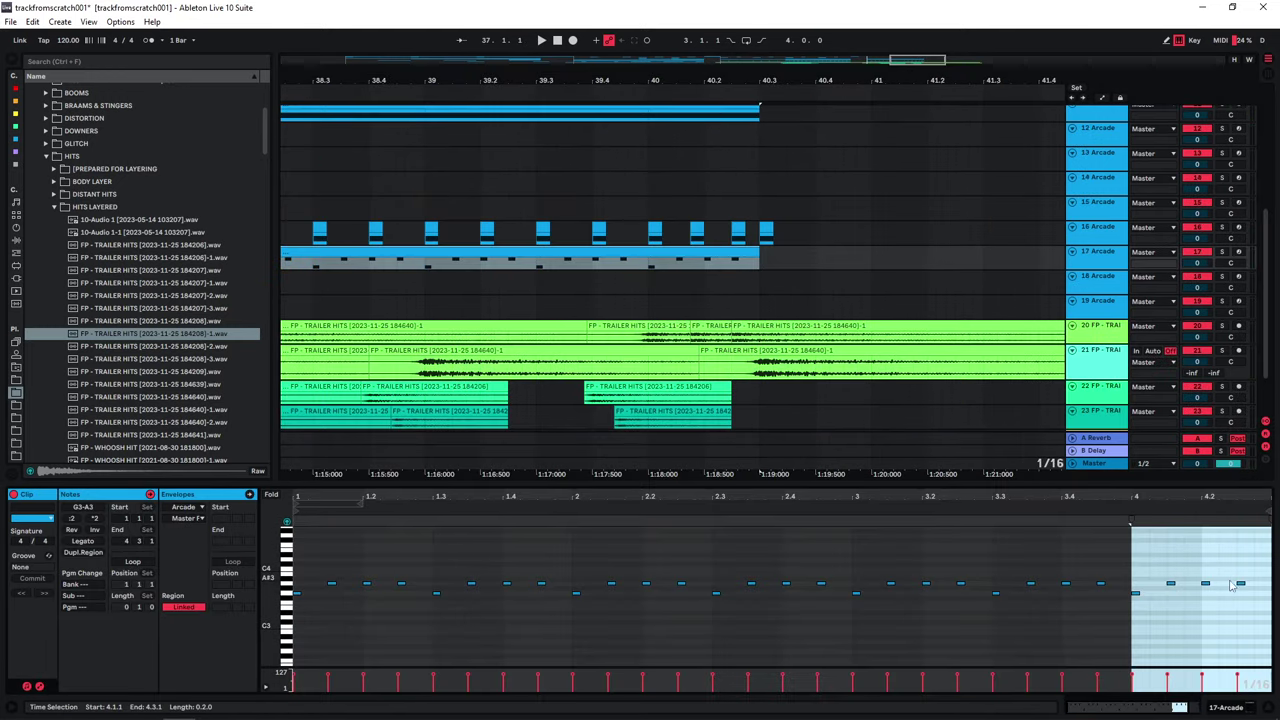
Step: Replace the A3 notes at 4.1.3 and 4.2.1 in the track 17 clip with a single A3 note at 4.1.4
{"action": "left_click", "coordinate": [1172, 584]}
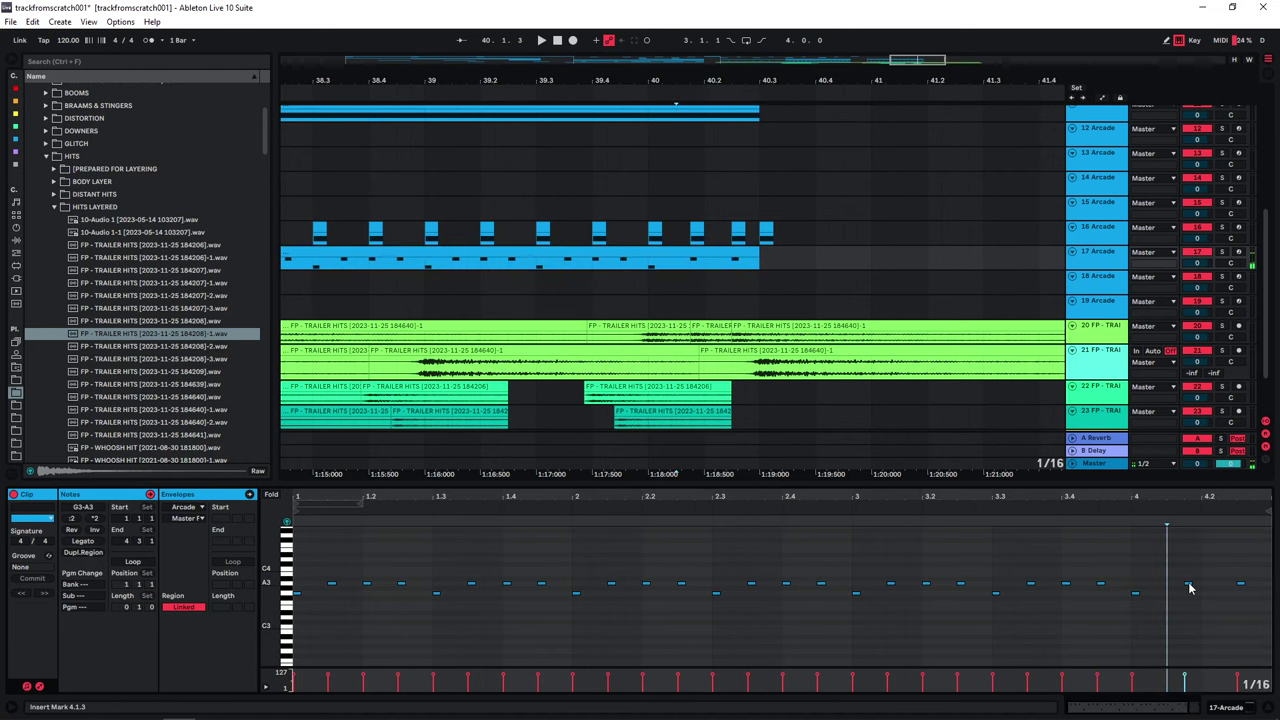
{"action": "left_click", "coordinate": [1189, 586]}
Step: Copy the hits on tracks 5 and 6 to bars 37, 38, 39 and 40 and play from bar 36.4
{"action": "scroll", "coordinate": [826, 126], "scroll_direction": "up", "scroll_amount": 2}
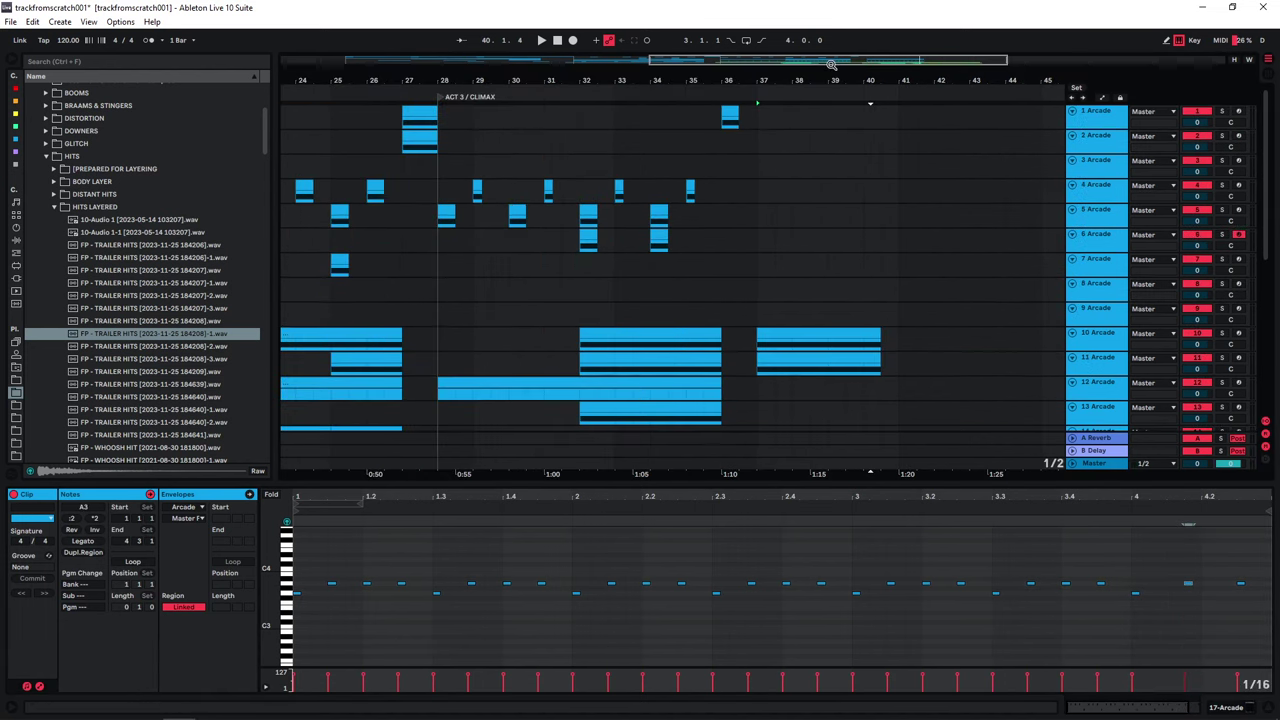
{"action": "left_click_drag", "start_coordinate": [831, 65], "coordinate": [831, 90]}
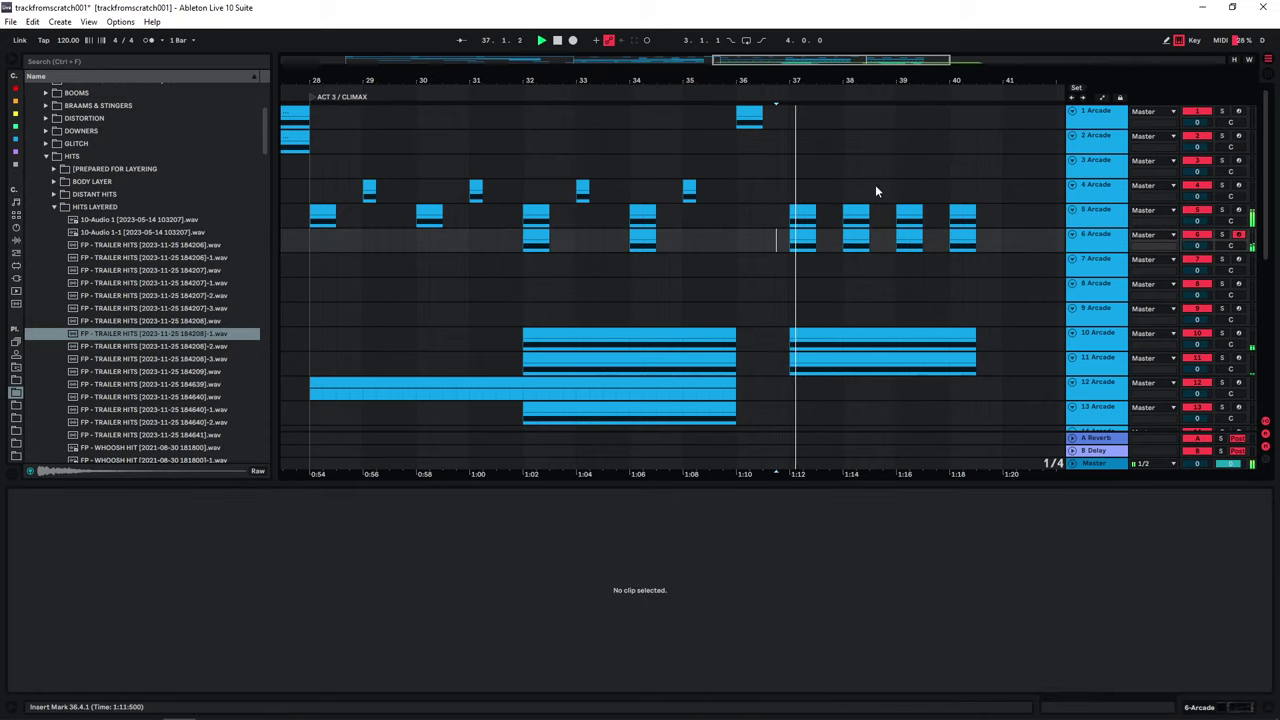
{"action": "left_click_drag", "start_coordinate": [862, 64], "coordinate": [880, 88]}
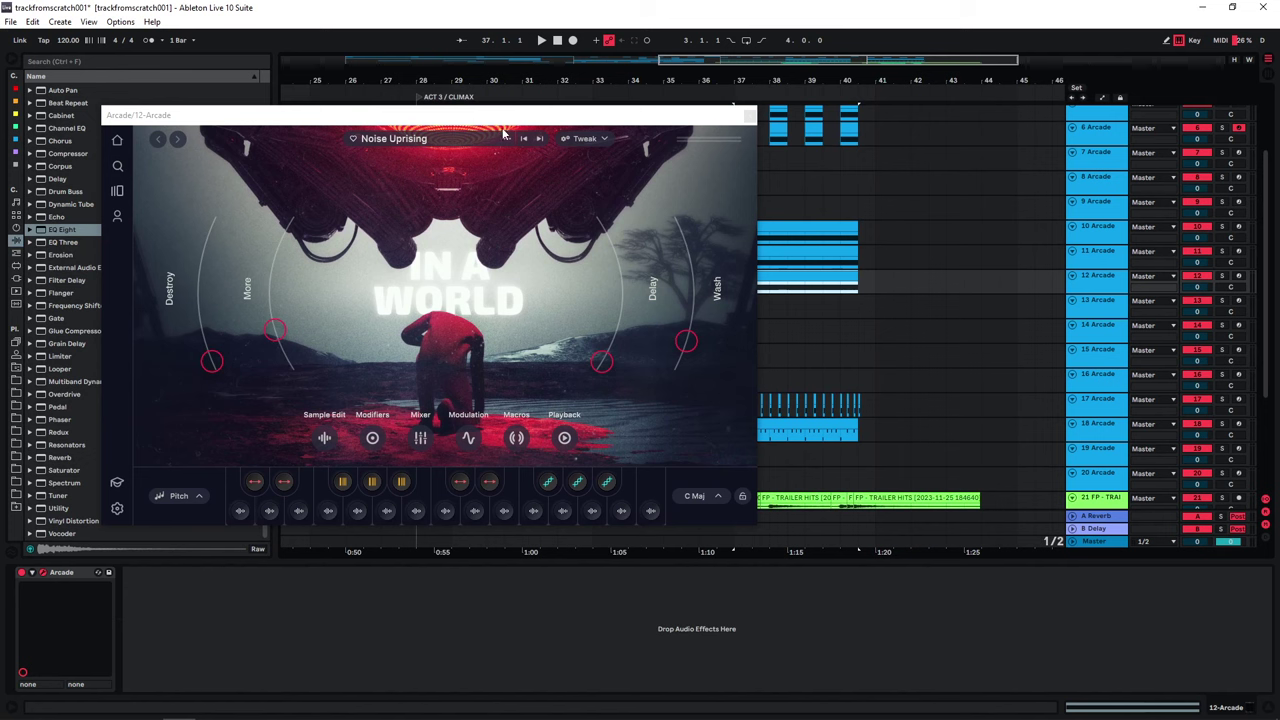
Step: Browse the Arcade lines from track 12's plugin and look through the Nightmare line's instruments
{"action": "left_click_drag", "start_coordinate": [503, 115], "coordinate": [446, 93]}
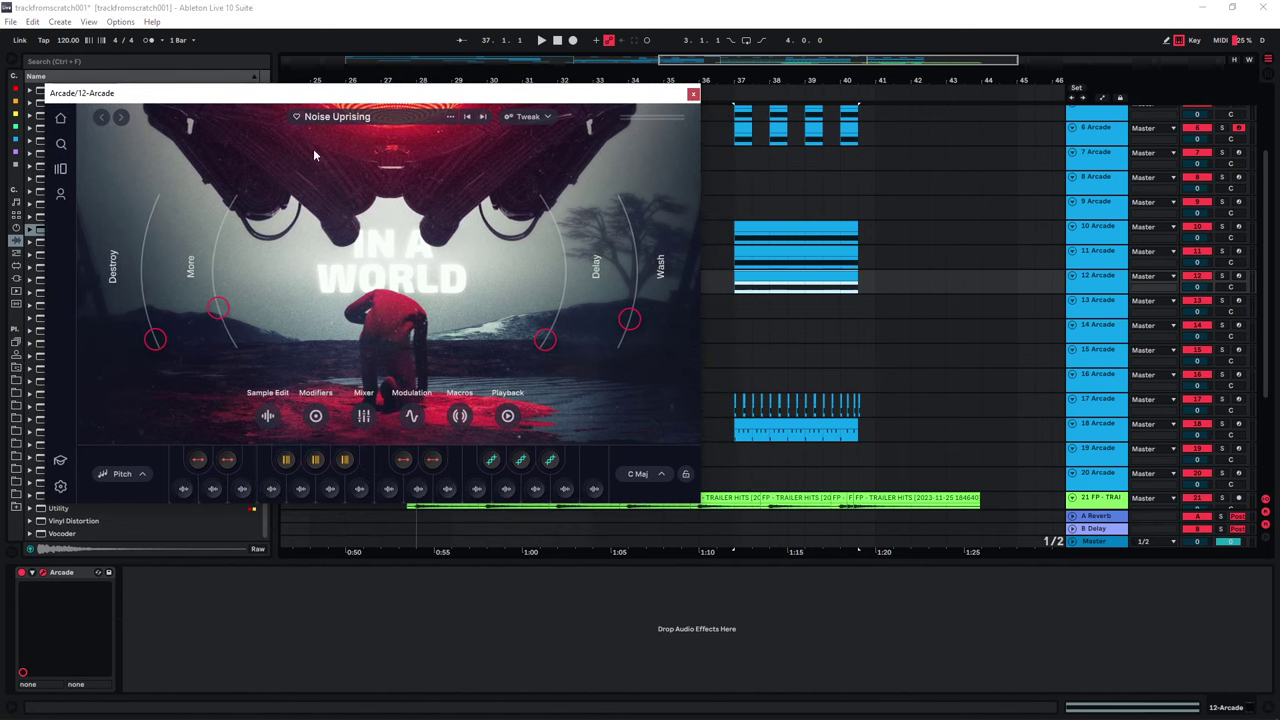
{"action": "left_click", "coordinate": [60, 169]}
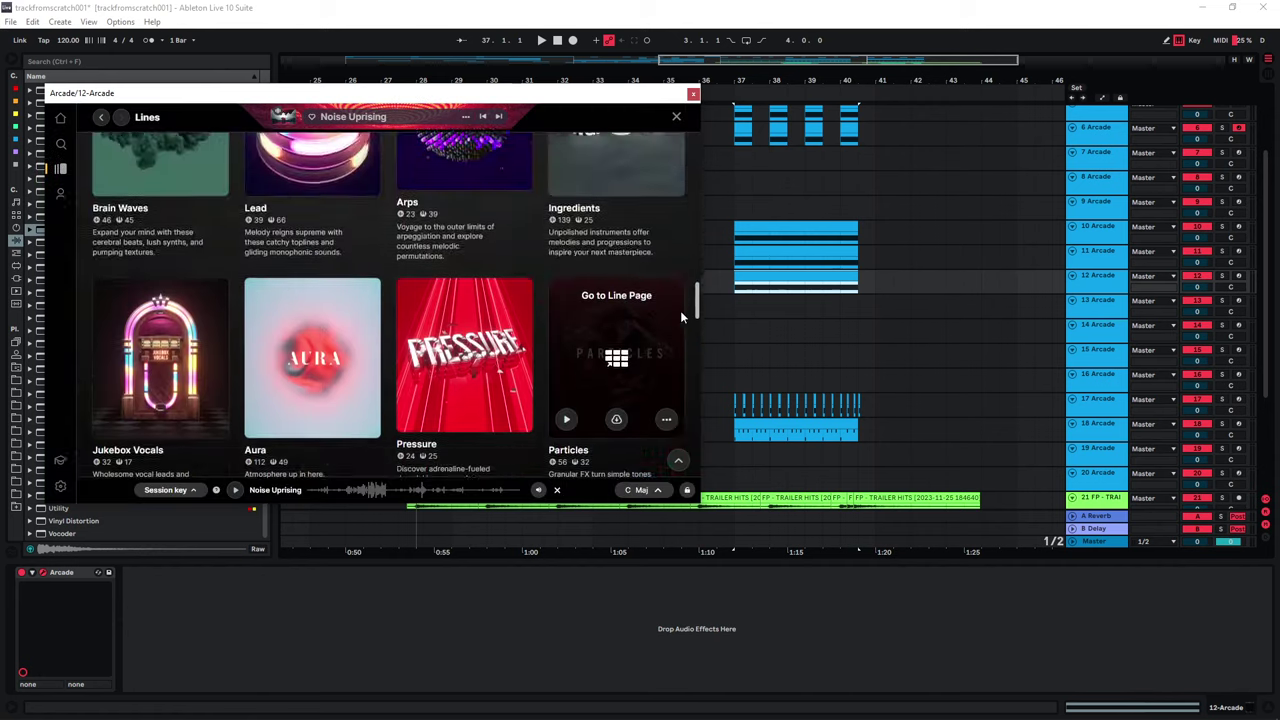
{"action": "scroll", "coordinate": [678, 360], "scroll_direction": "down", "scroll_amount": 10}
{"action": "left_click", "coordinate": [165, 305]}
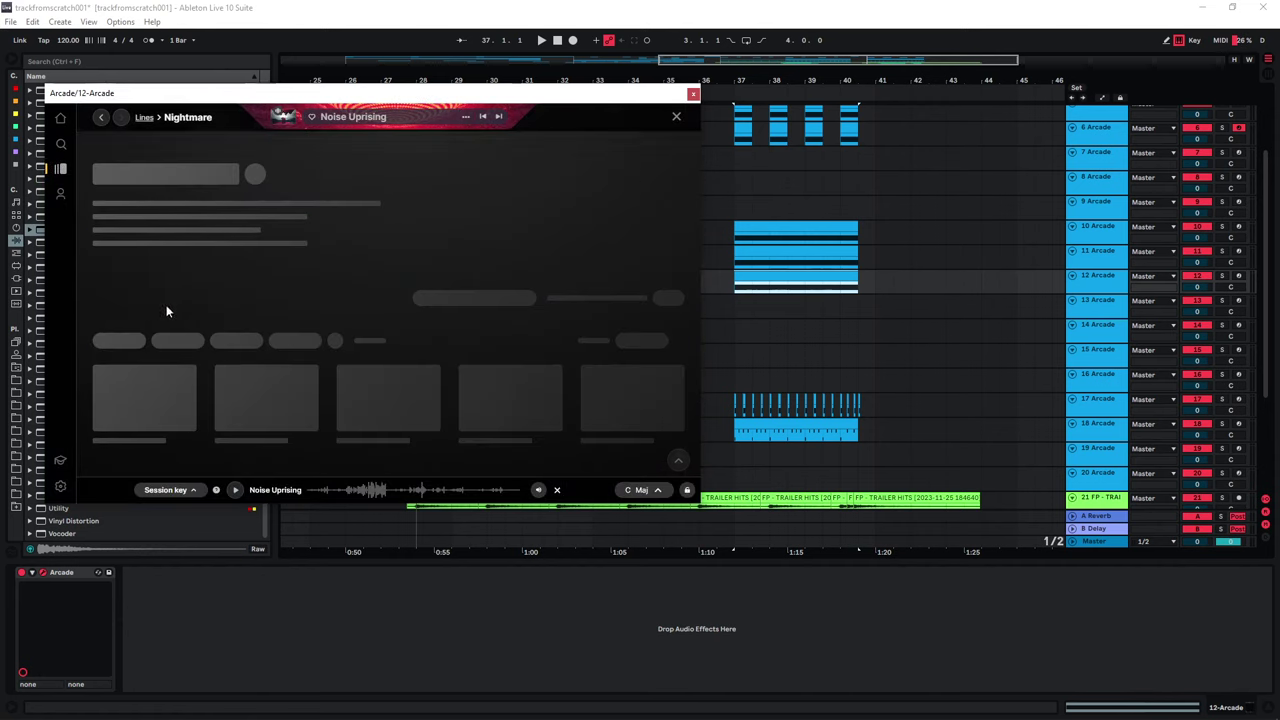
{"action": "left_click", "coordinate": [246, 295]}
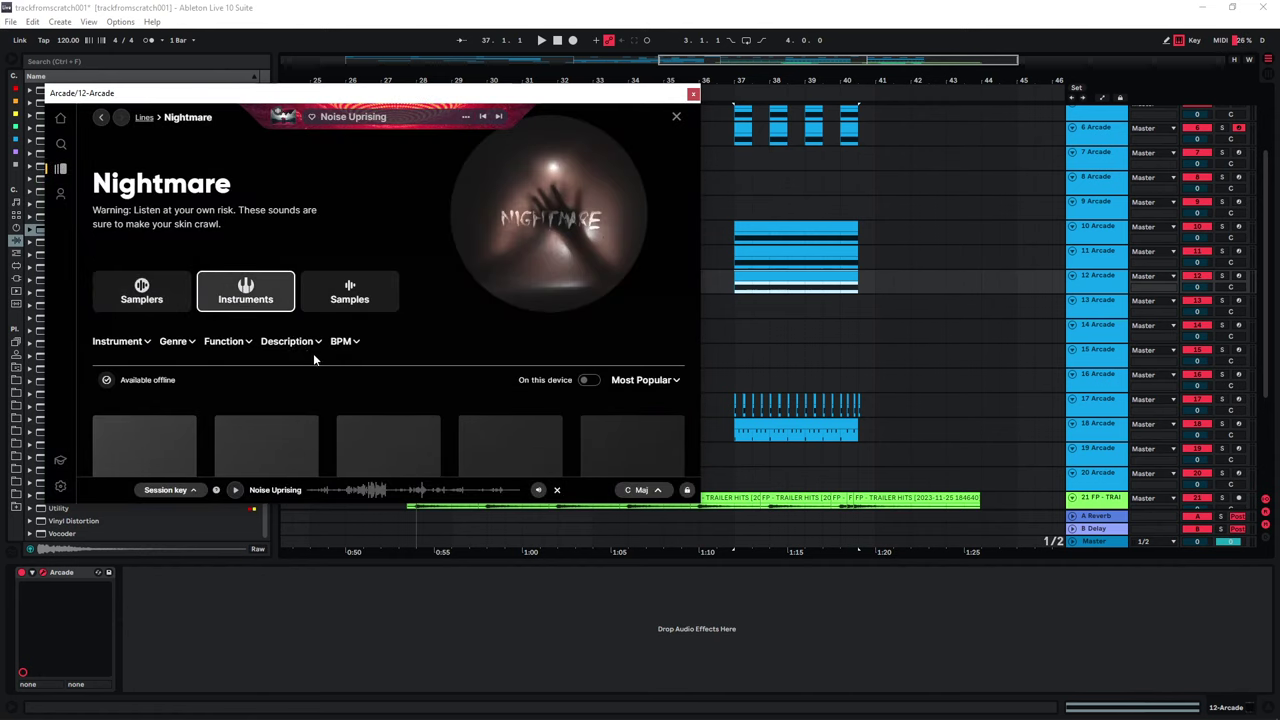
{"action": "left_click", "coordinate": [105, 320]}
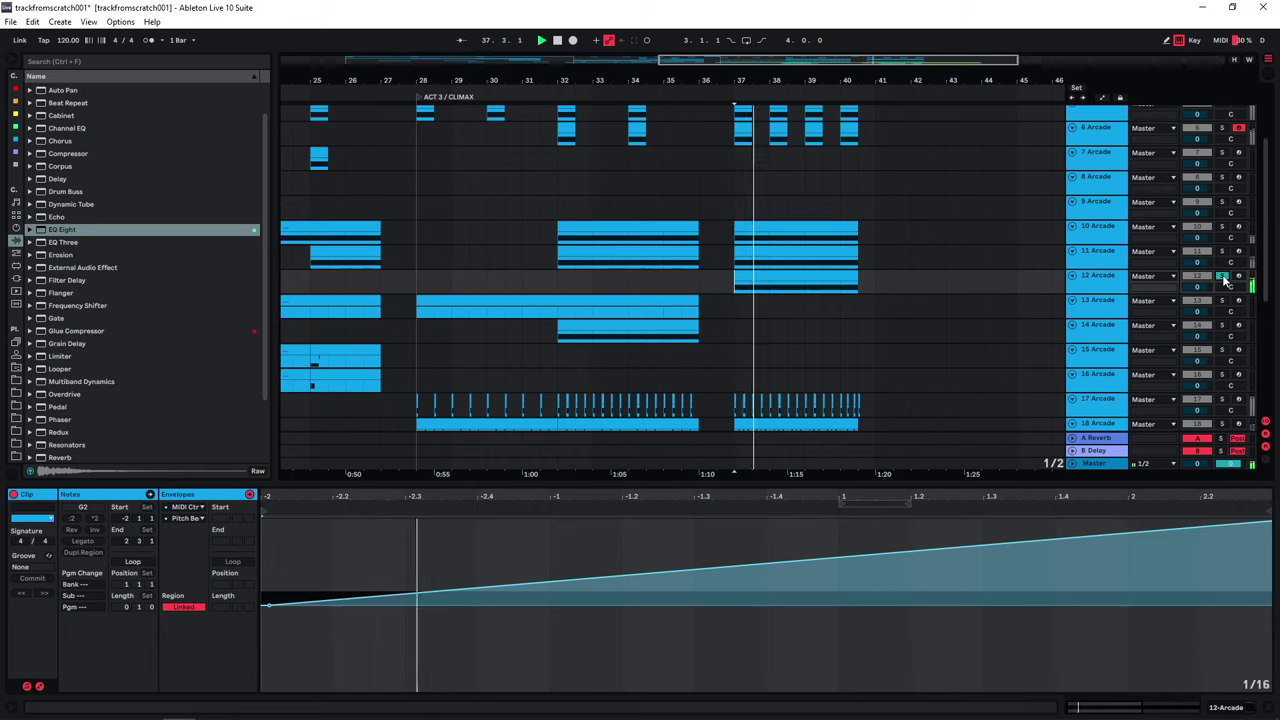
Step: Duplicate track 11, keep only the bar 37 clip on the copy, and load the In a World sampler Cause for Alarm on it
{"action": "left_click", "coordinate": [1093, 287]}
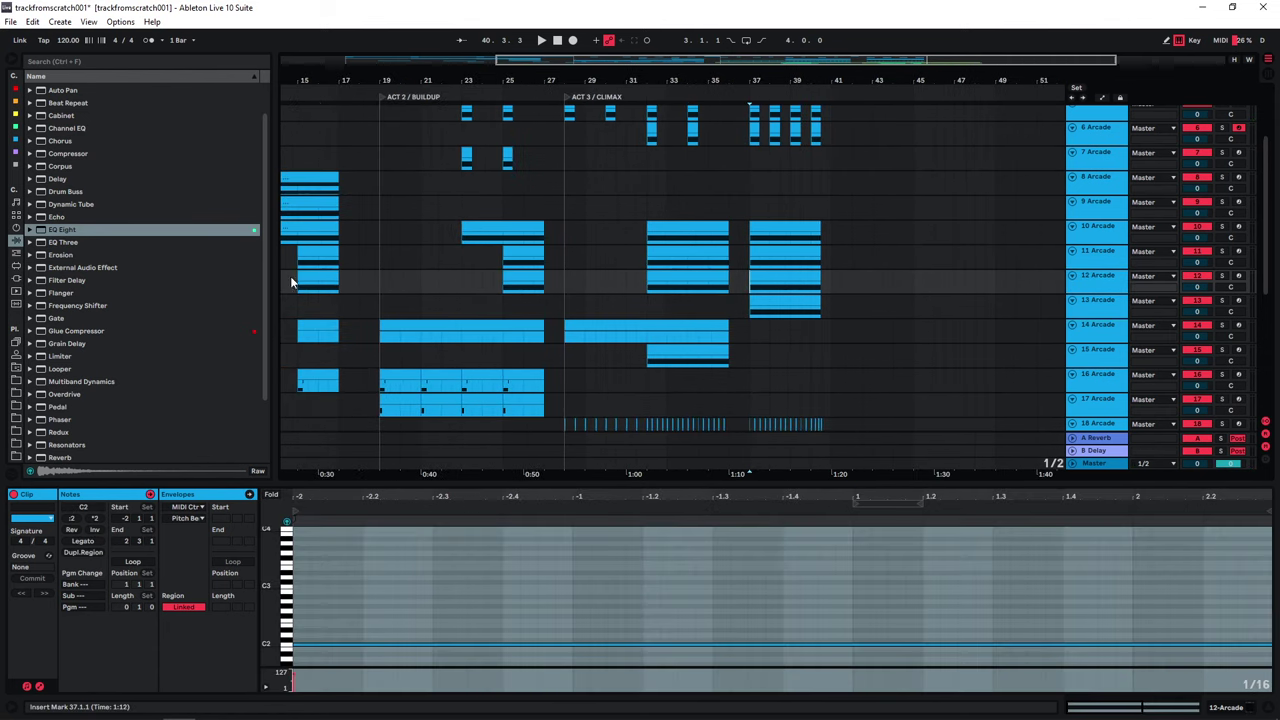
{"action": "left_click", "coordinate": [290, 282]}
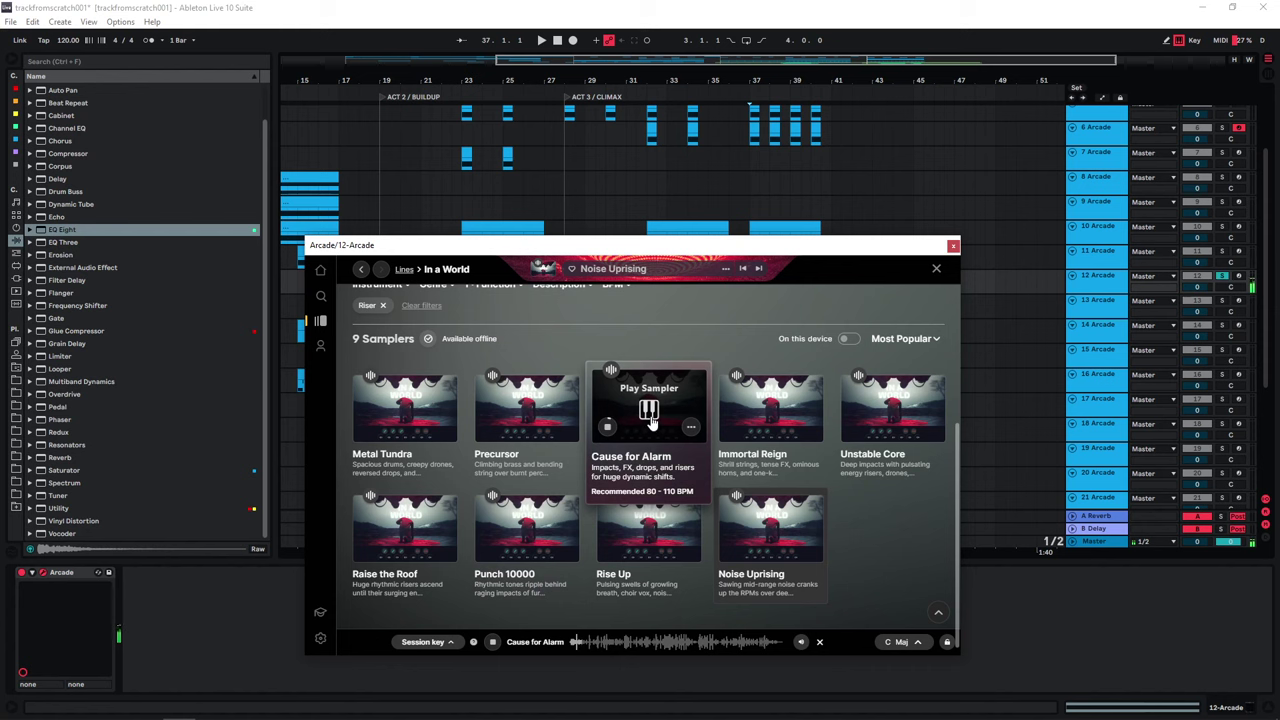
{"action": "left_click", "coordinate": [649, 412]}
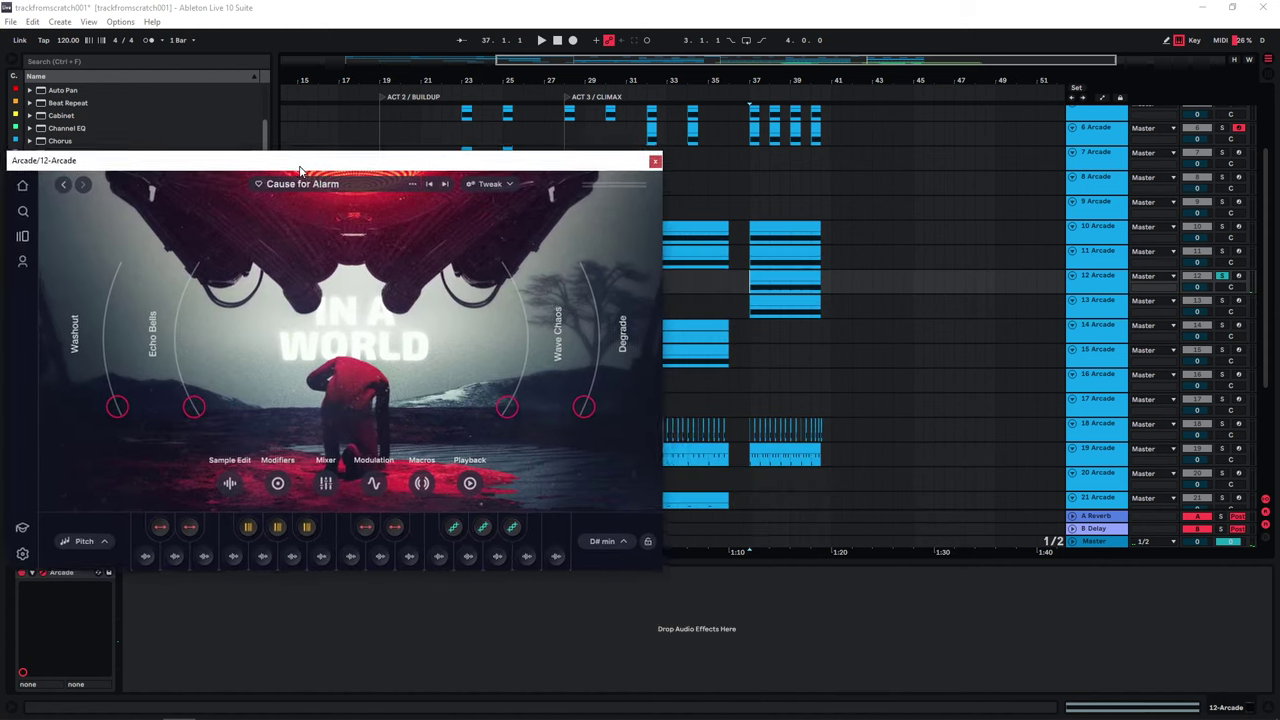
Step: Set the track 12 clip's note to A2, start the clip at bar 39, end it at 40.3, and play it
{"action": "double_click", "coordinate": [778, 280]}
{"action": "key", "text": "space"}
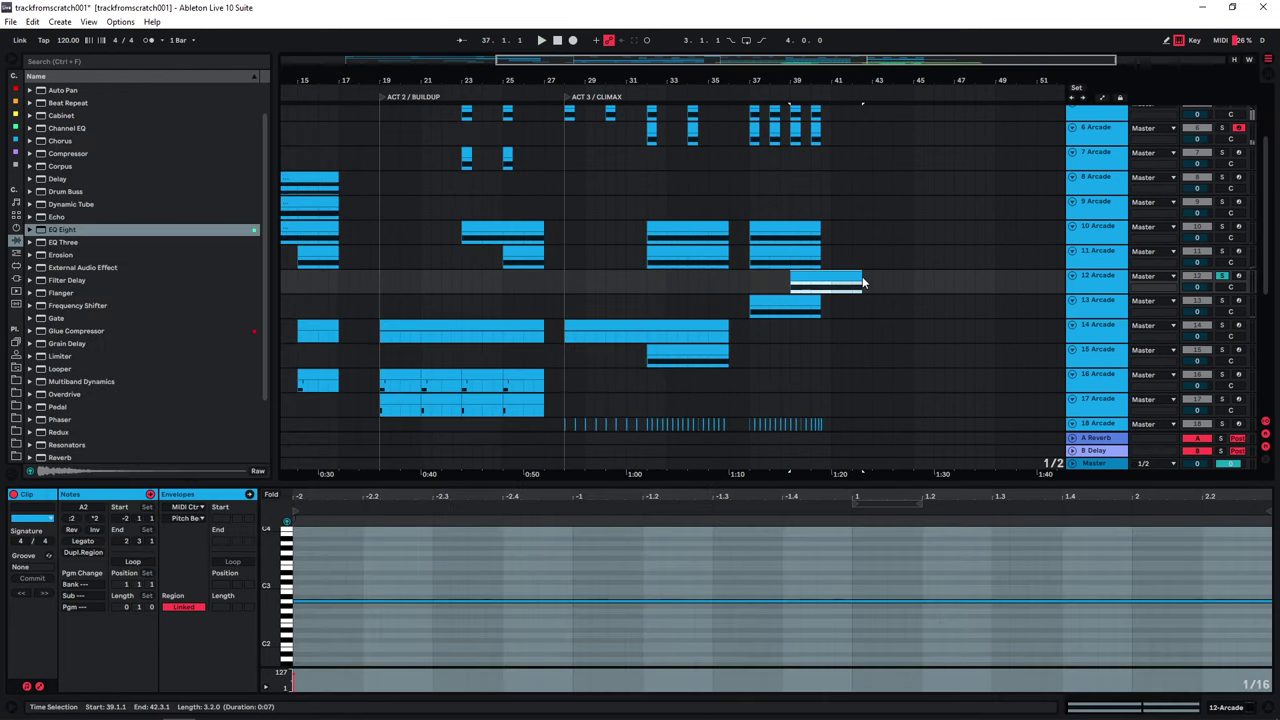
{"action": "left_click", "coordinate": [766, 246]}
{"action": "key", "text": "space"}
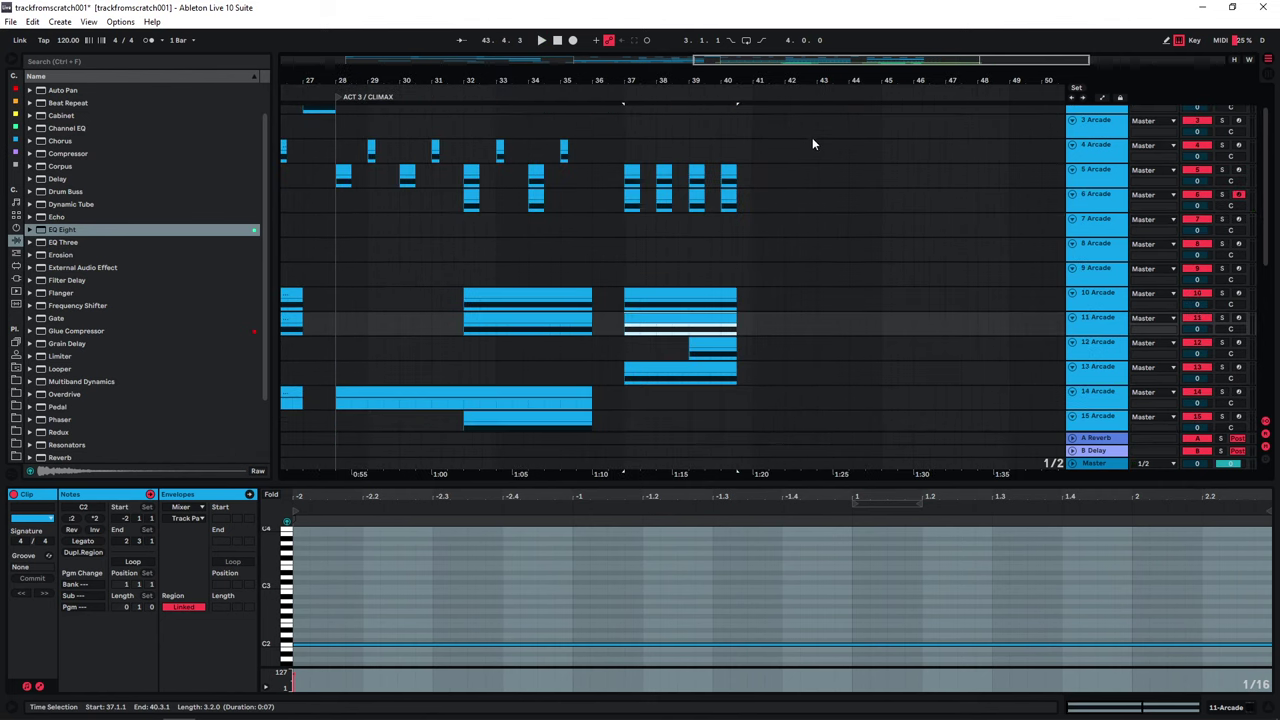
Step: Copy the track 1 clip from bar 27 and the track 3 clip from bar 5 to bar 43
{"action": "scroll", "coordinate": [812, 137], "scroll_direction": "down", "scroll_amount": 2}
{"action": "scroll", "coordinate": [748, 237], "scroll_direction": "up", "scroll_amount": 2}
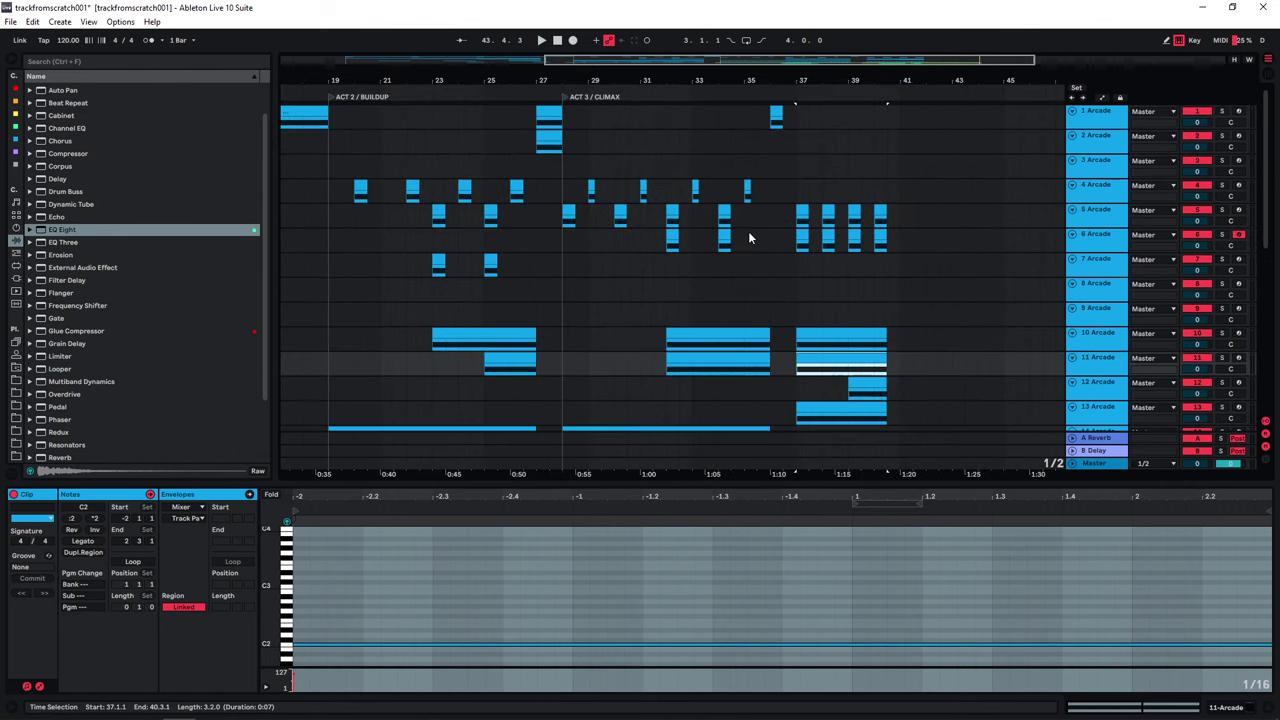
{"action": "left_click", "coordinate": [543, 112]}
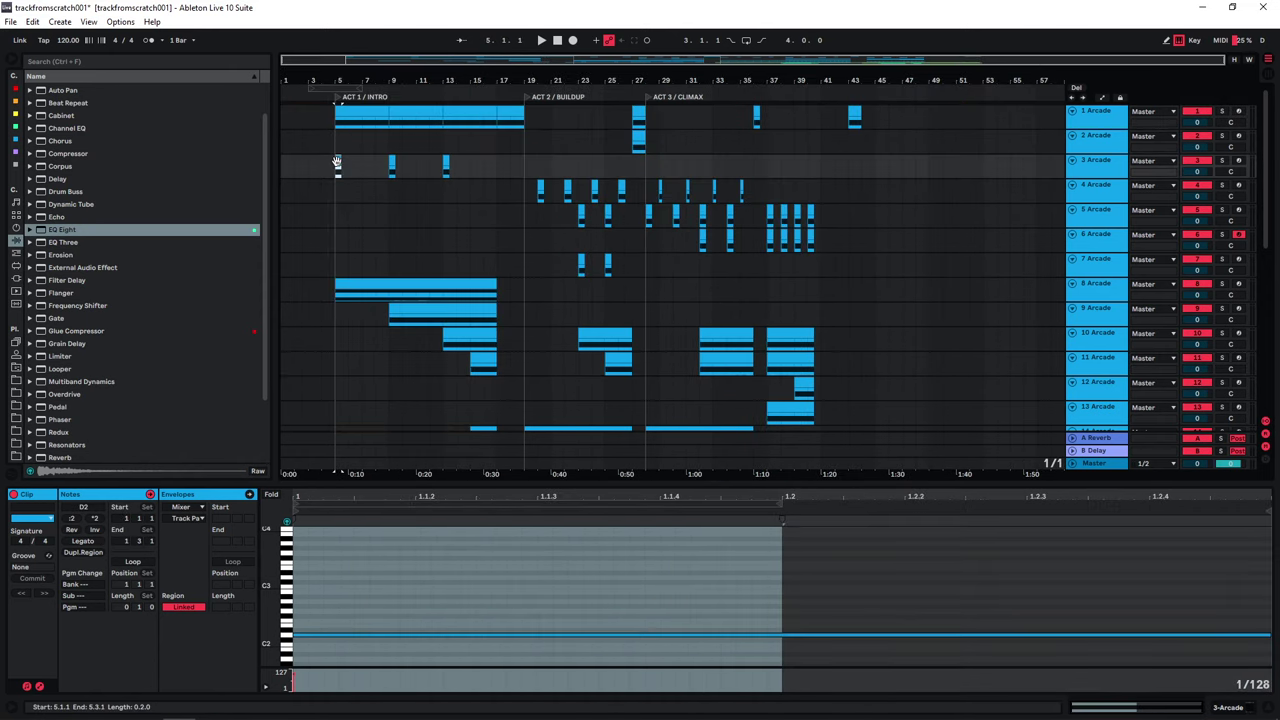
{"action": "left_click_drag", "start_coordinate": [338, 163], "coordinate": [856, 166]}
Step: Play the copied track 1 and track 3 clips from bar 43
{"action": "left_click_drag", "start_coordinate": [981, 68], "coordinate": [981, 140]}
{"action": "left_click", "coordinate": [777, 145]}
{"action": "key", "text": "space"}
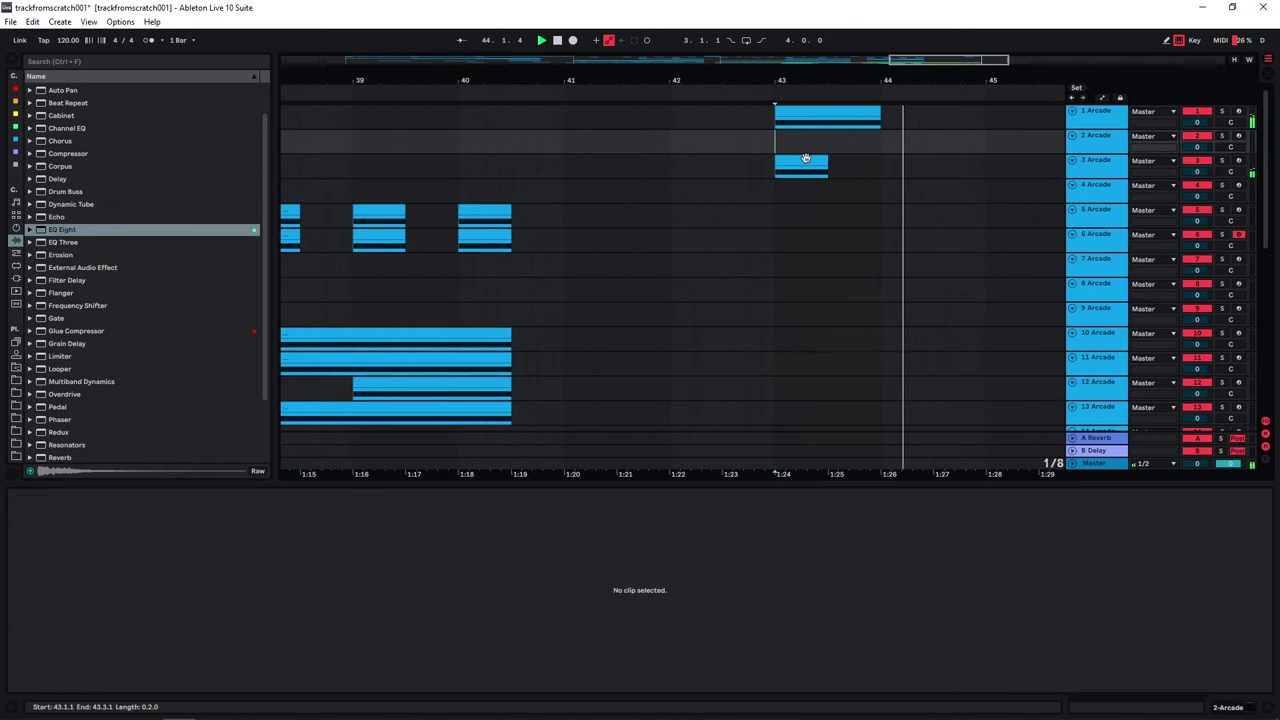
{"action": "left_click_drag", "start_coordinate": [910, 62], "coordinate": [907, 41]}
{"action": "key", "text": "space"}
Step: Copy a two-bar track 16 clip from Act 1 to bar 43
{"action": "left_click", "coordinate": [650, 191]}
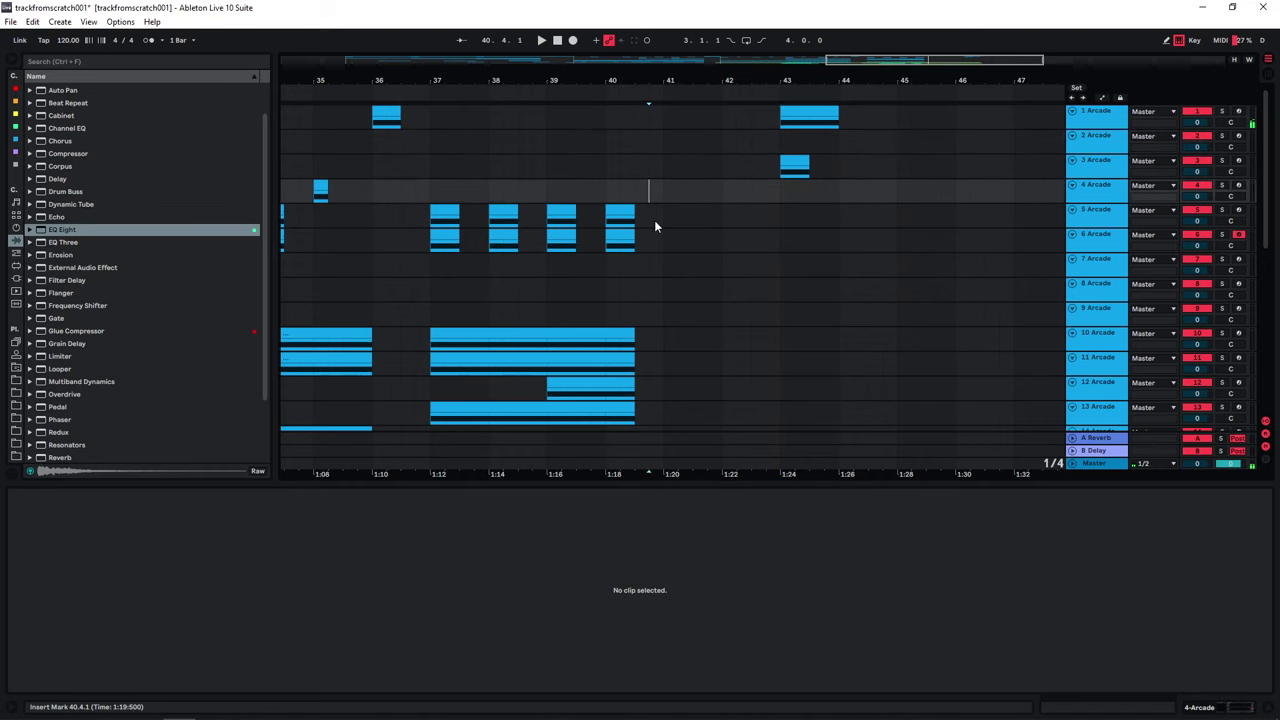
{"action": "scroll", "coordinate": [654, 220], "scroll_direction": "down", "scroll_amount": 1}
{"action": "left_click_drag", "start_coordinate": [810, 62], "coordinate": [810, 20]}
{"action": "scroll", "coordinate": [445, 286], "scroll_direction": "down", "scroll_amount": 5}
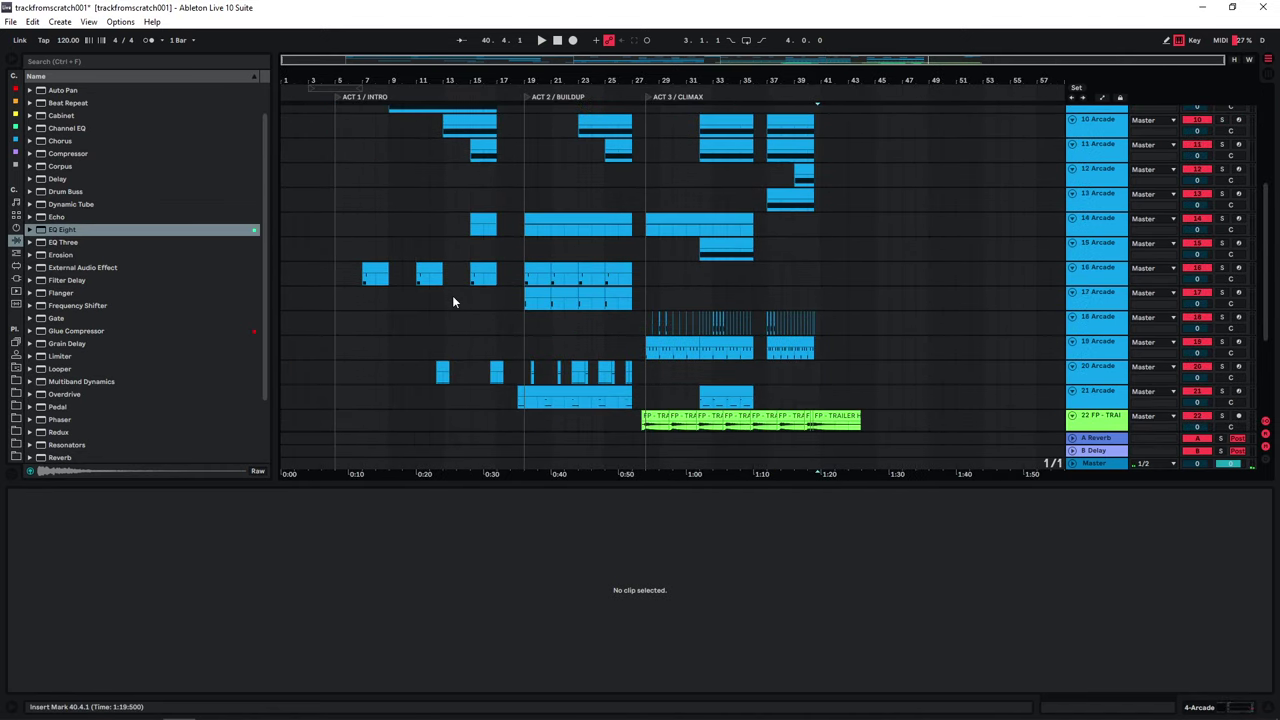
{"action": "left_click", "coordinate": [838, 270]}
Step: Move the ending clips on tracks 1 and 3 to bar 44 and play from bar 42.4.3
{"action": "scroll", "coordinate": [942, 236], "scroll_direction": "up", "scroll_amount": 1}
{"action": "left_click", "coordinate": [835, 160]}
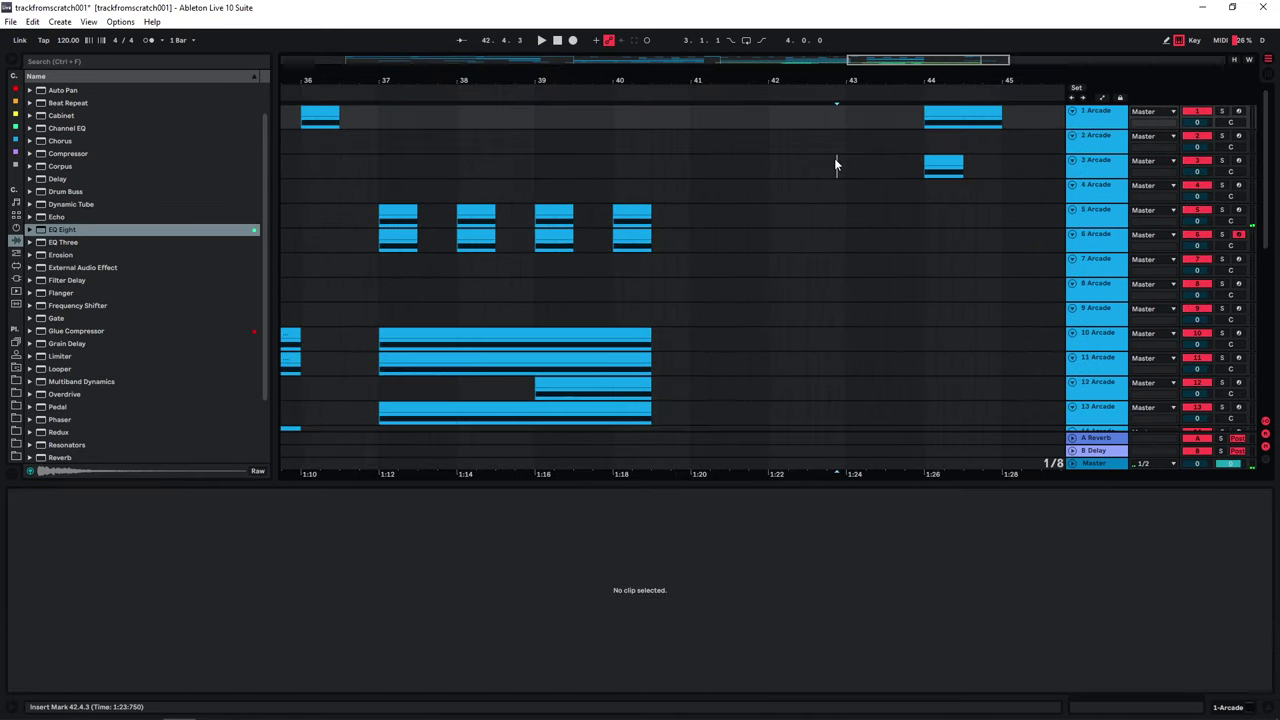
{"action": "key", "text": "space"}
{"action": "scroll", "coordinate": [788, 240], "scroll_direction": "down", "scroll_amount": 1}
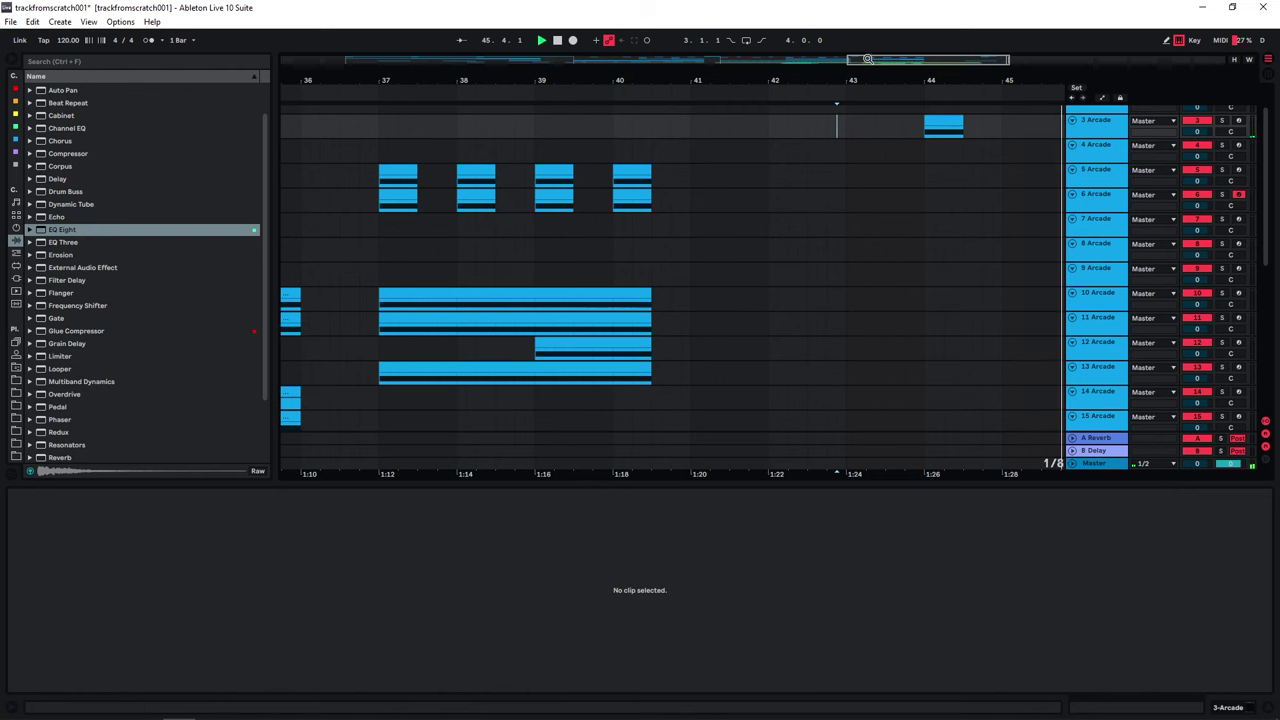
{"action": "key", "text": "minus"}
{"action": "key", "text": "minus"}
{"action": "key", "text": "minus"}
{"action": "scroll", "coordinate": [724, 221], "scroll_direction": "down", "scroll_amount": 1}
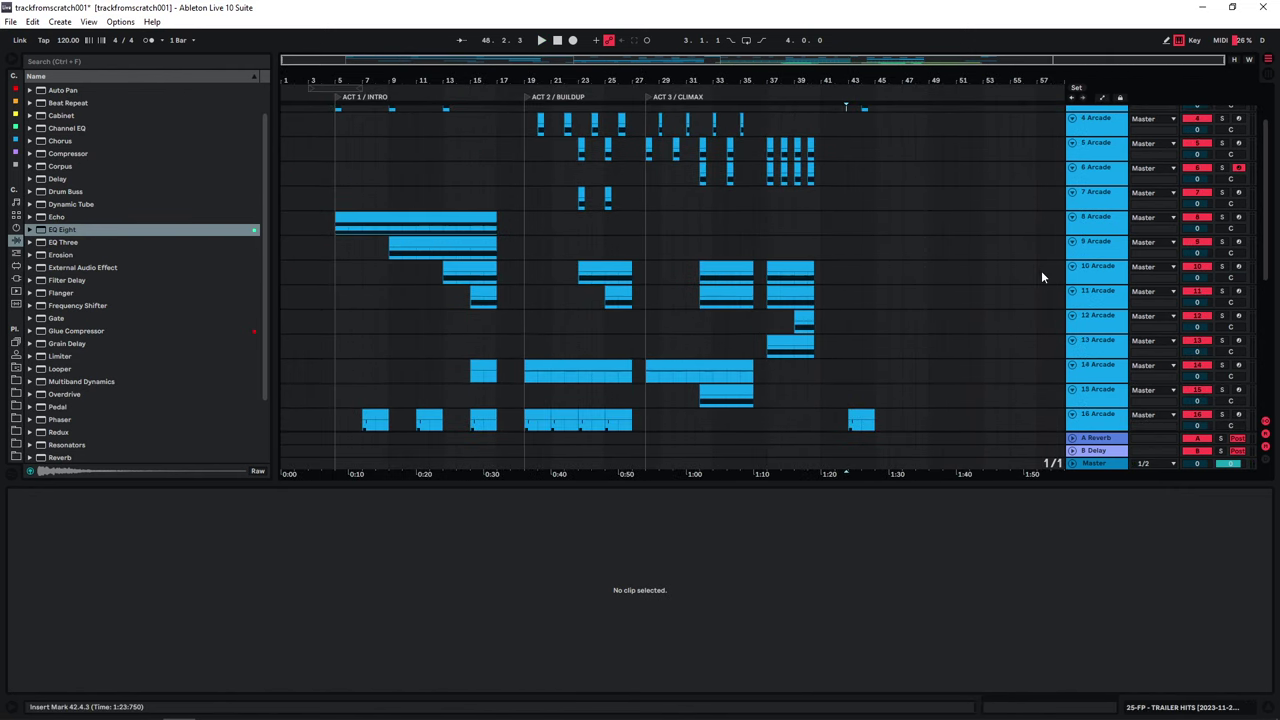
Step: Group the related Arcade tracks into collapsed groups named BRAAMS, DRONES, RISERS and PERC
{"action": "left_click", "coordinate": [1095, 279]}
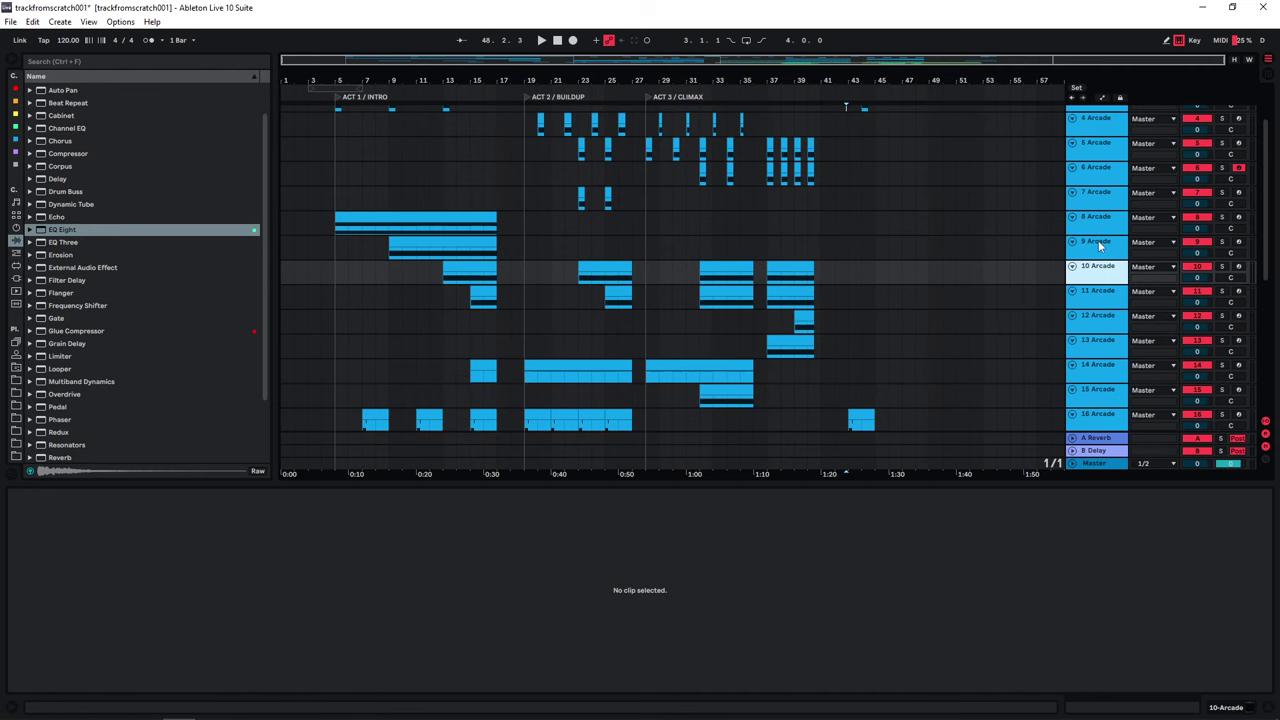
{"action": "scroll", "coordinate": [1017, 288], "scroll_direction": "up", "scroll_amount": 3}
{"action": "scroll", "coordinate": [1040, 278], "scroll_direction": "down", "scroll_amount": 2}
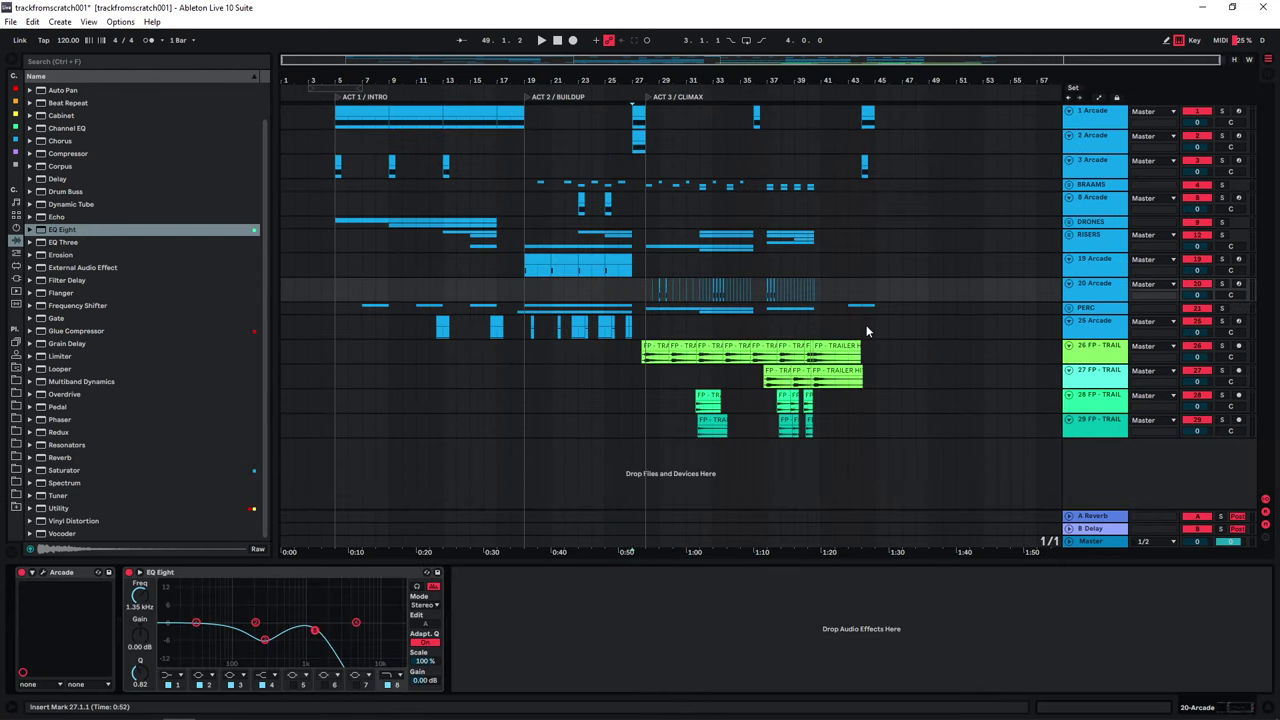